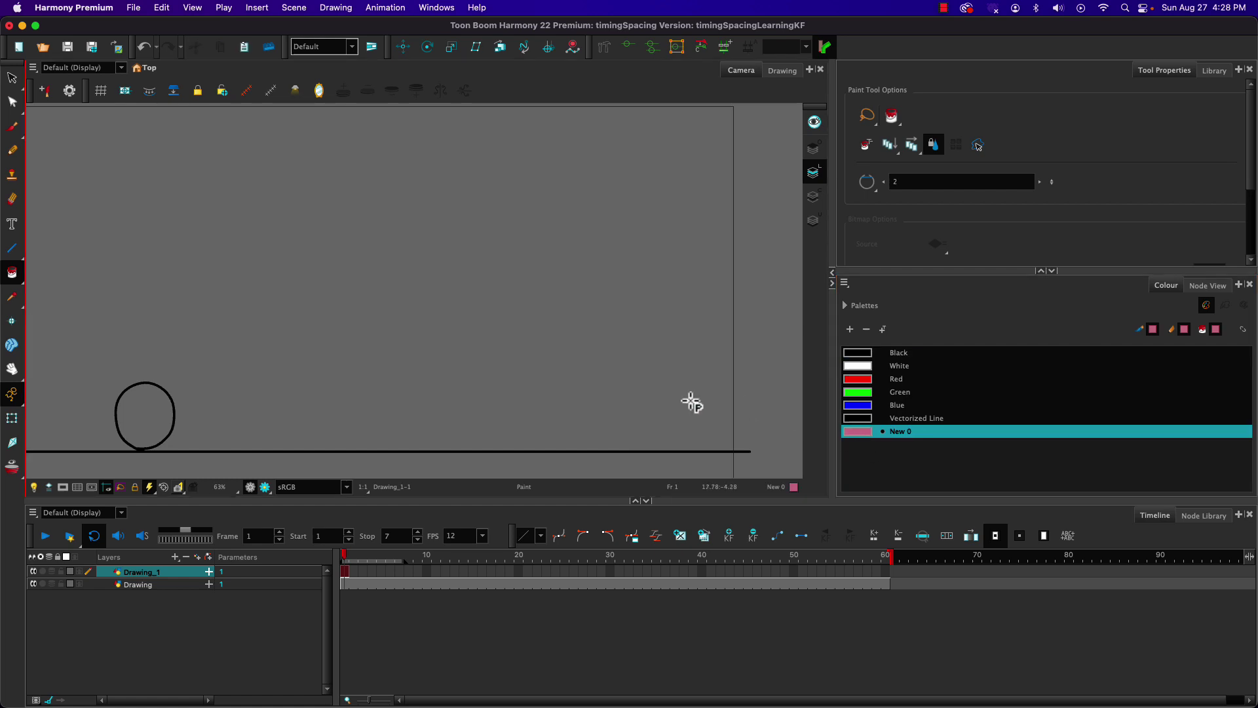
# Fill the ball at the start of the ground line with the pink New 0 colour.
pyautogui.click(151, 418)
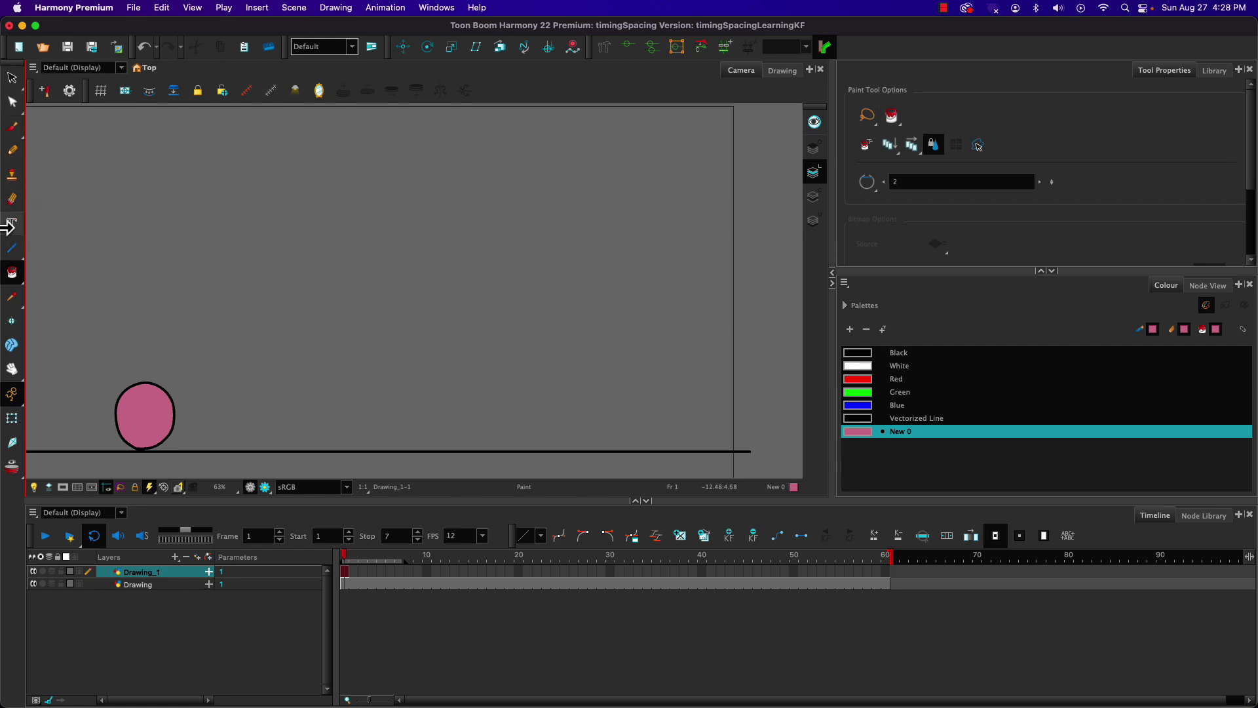
# Draw a large Black circle outline with a small gap above the ball using the Pencil tool.
pyautogui.click(11, 150)
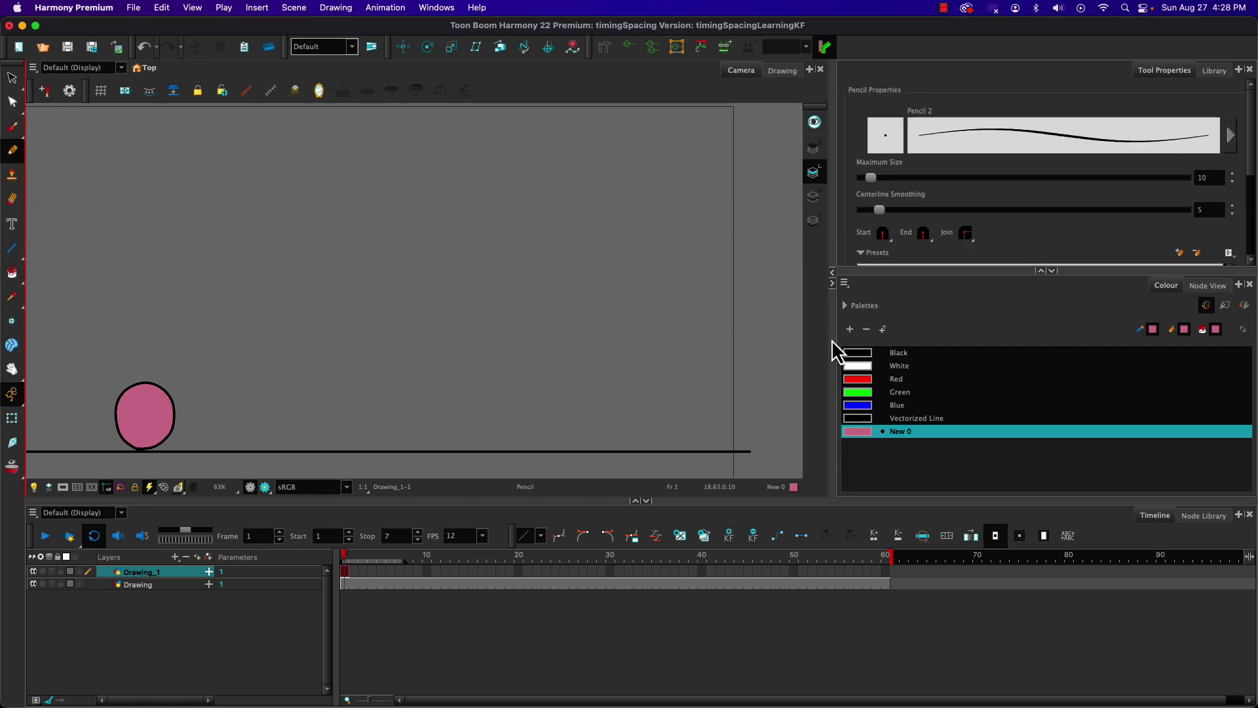
pyautogui.click(852, 352)
pyautogui.moveTo(253, 288)
pyautogui.mouseDown()
pyautogui.moveTo(250, 173)
pyautogui.moveTo(291, 252)
pyautogui.moveTo(262, 289)
pyautogui.mouseUp()
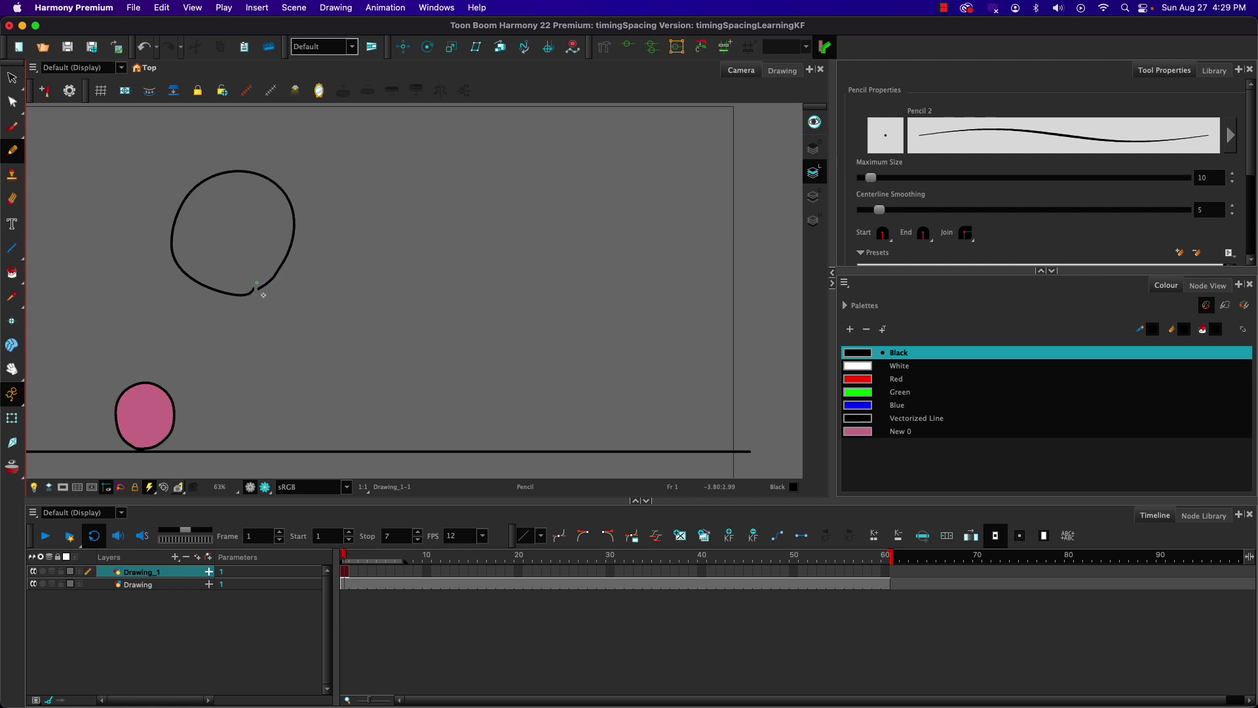
# Fill the gapped circle with the pink New 0 colour, using the Close Large Gap option of the Paint tool.
pyautogui.click(12, 272)
pyautogui.click(860, 433)
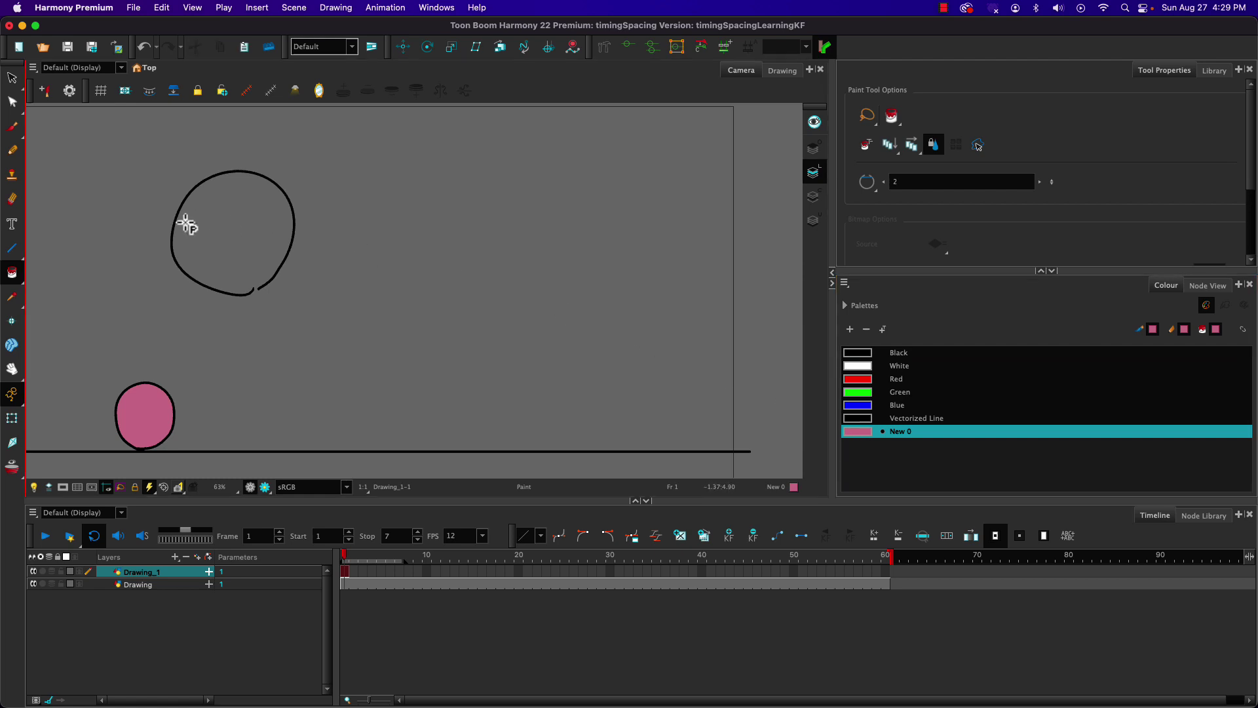
pyautogui.click(868, 183)
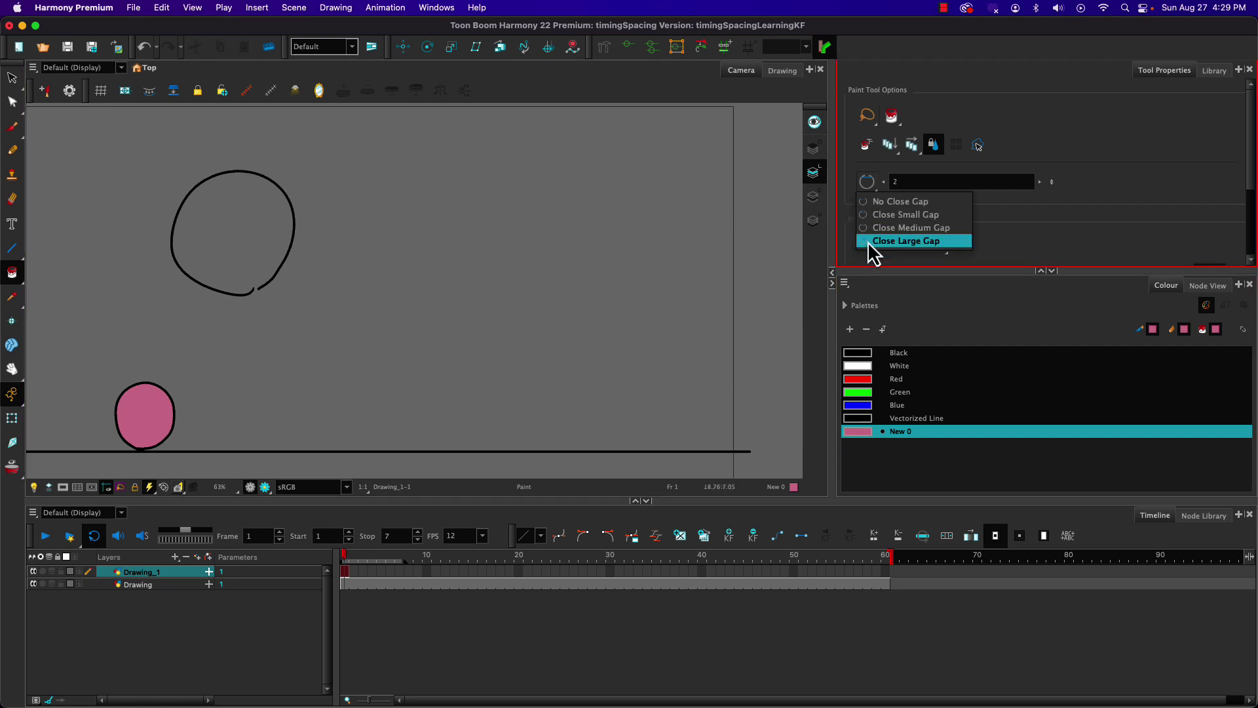
pyautogui.click(872, 240)
pyautogui.click(240, 243)
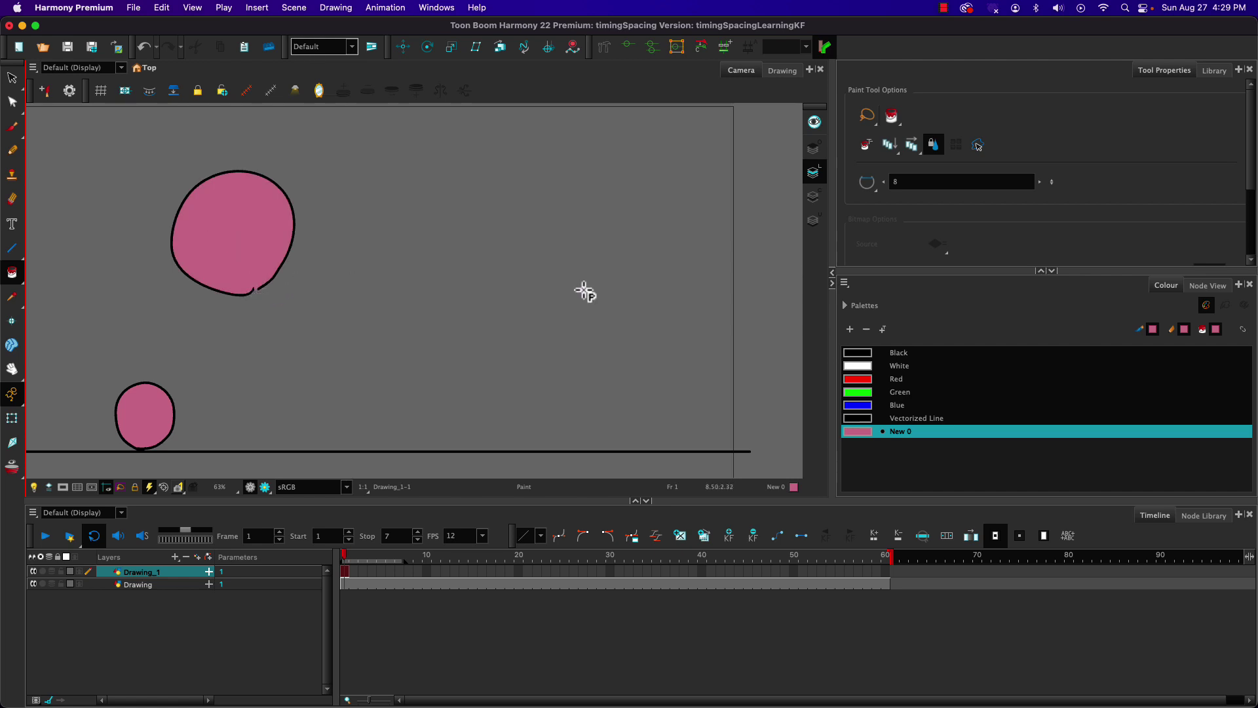
# Set the Paint tool to No Close Gap and recolour the large circle's fill Blue.
pyautogui.click(865, 189)
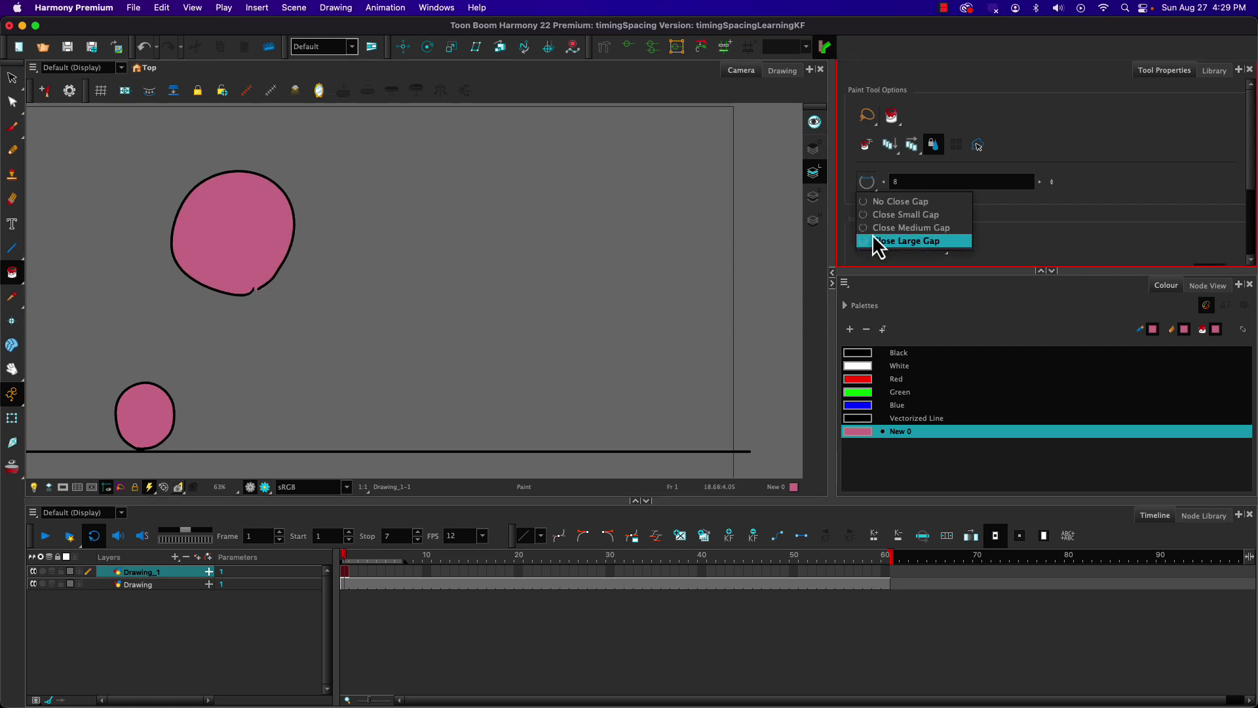
pyautogui.click(870, 200)
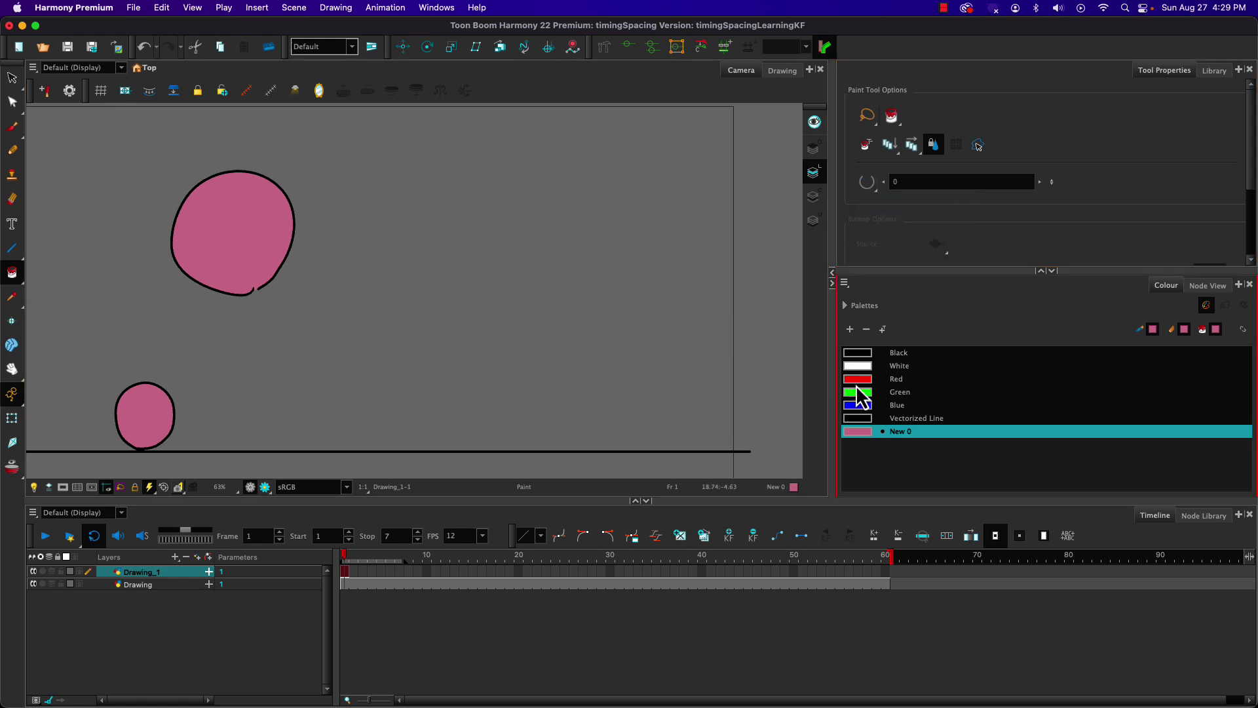
pyautogui.click(856, 405)
pyautogui.click(231, 244)
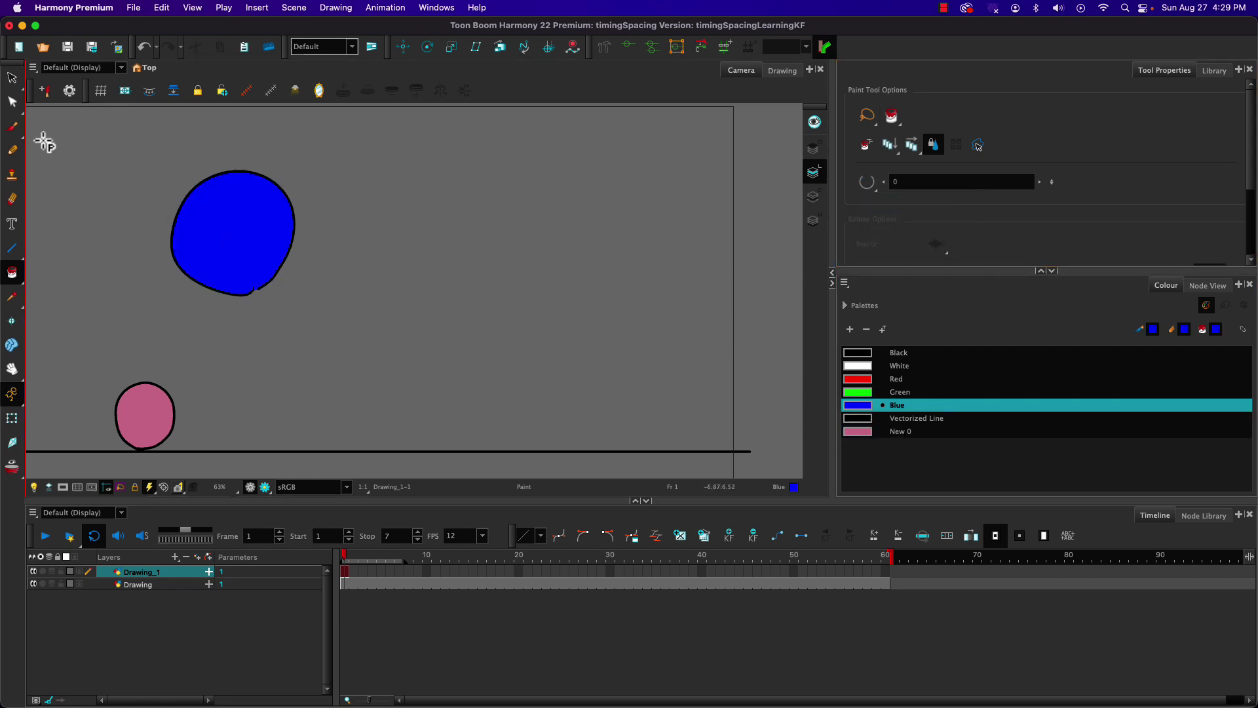
# Delete the large circle's blue fill and try to paint the gapped outline Blue without gap closing.
pyautogui.click(11, 77)
pyautogui.click(226, 246)
pyautogui.press('Delete')
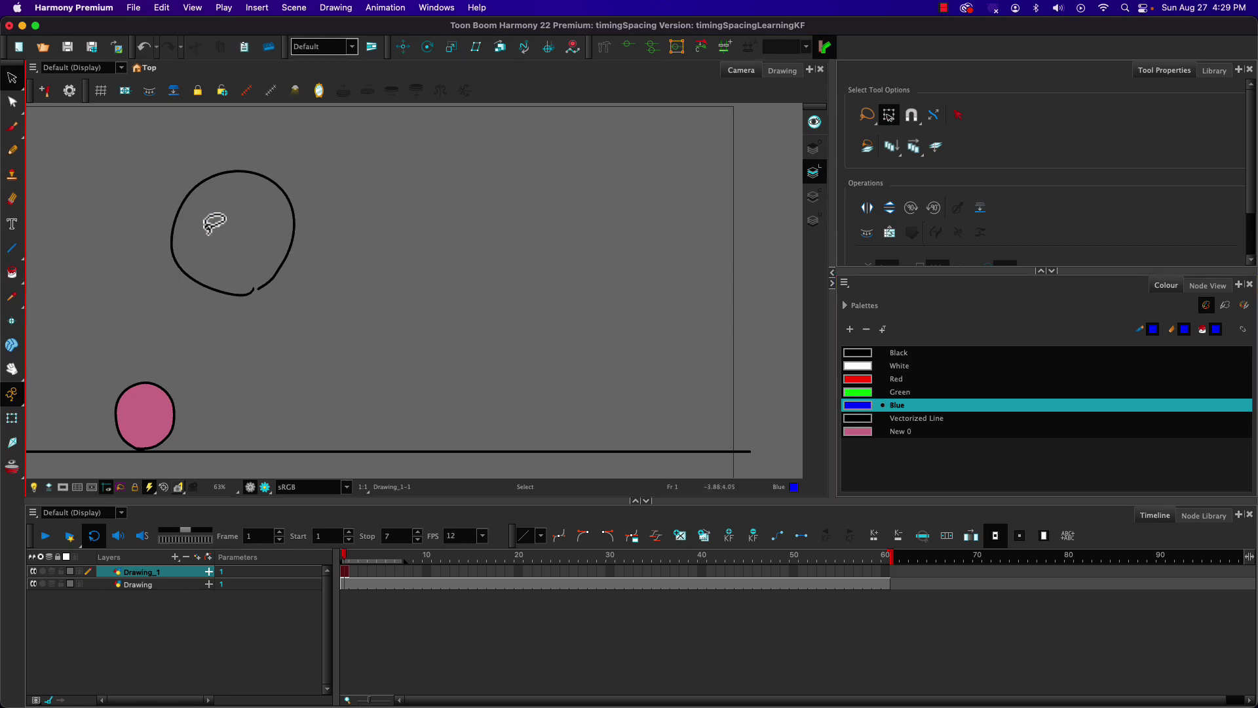
pyautogui.click(12, 272)
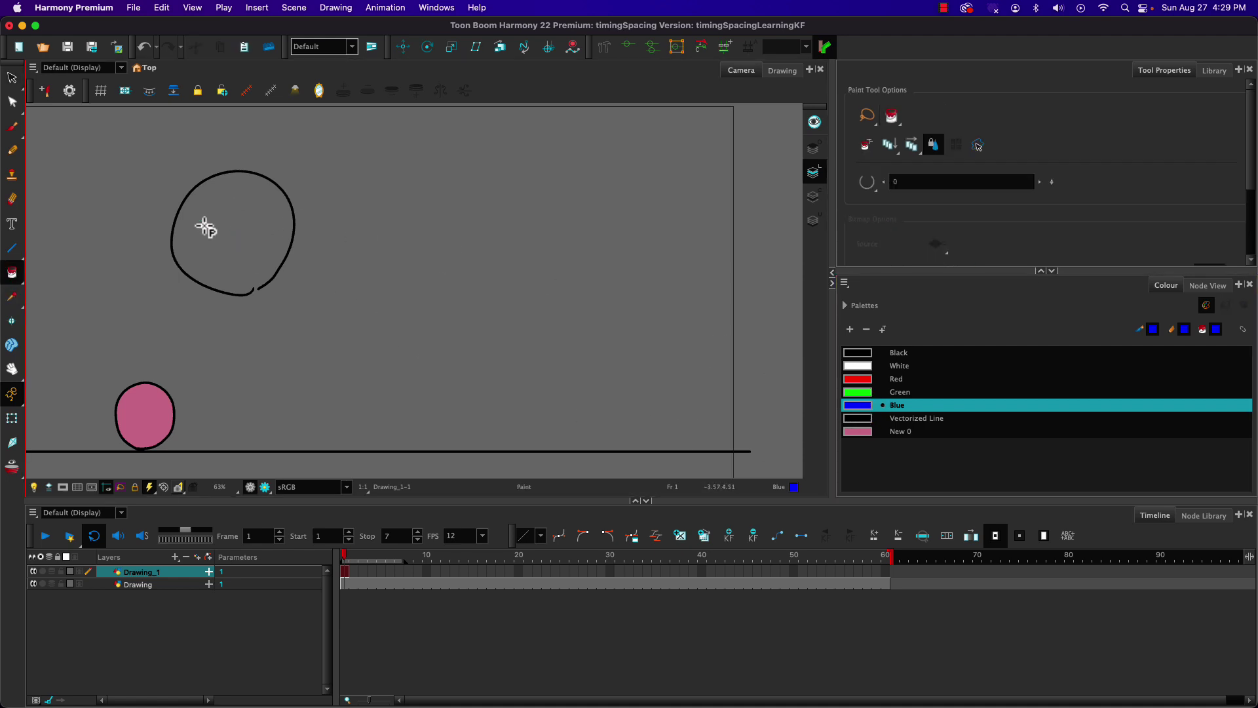
pyautogui.moveTo(243, 221); pyautogui.dragTo(185, 262)
# Set the Paint tool to Close Medium Gap and remove the large gapped circle outline from the drawing.
pyautogui.click(12, 78)
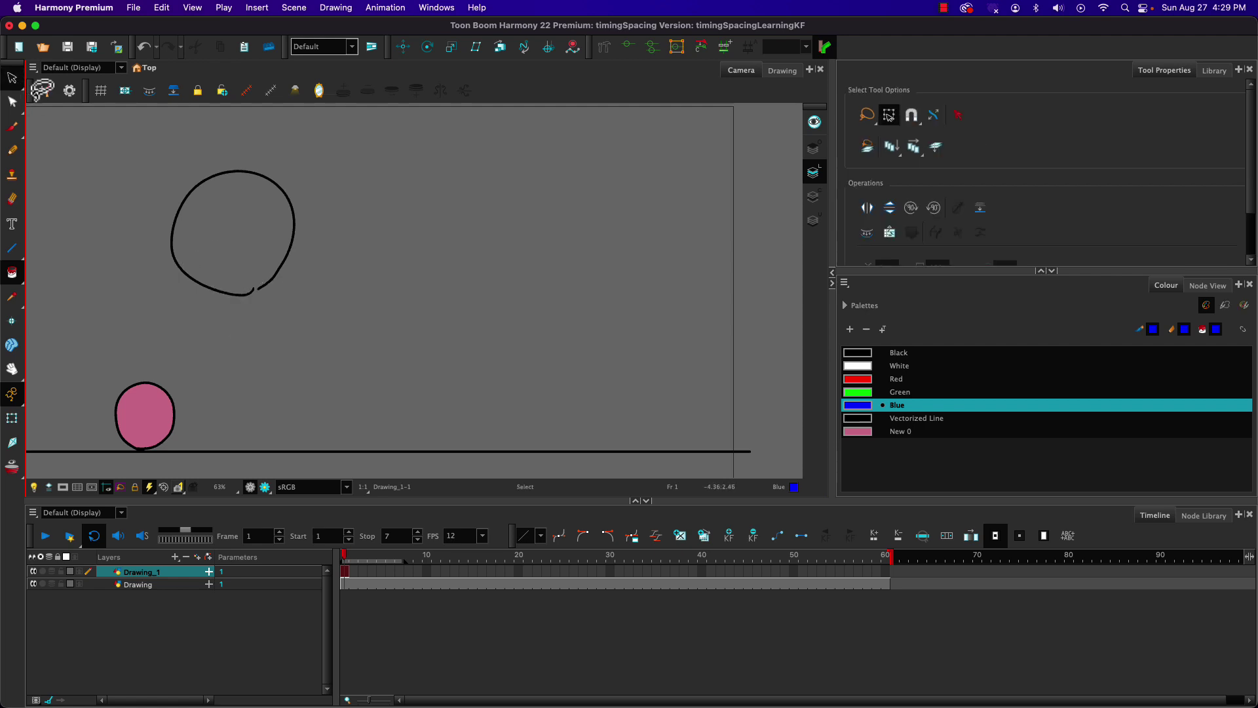
pyautogui.moveTo(129, 154)
pyautogui.mouseDown()
pyautogui.moveTo(258, 225)
pyautogui.moveTo(418, 386)
pyautogui.mouseUp()
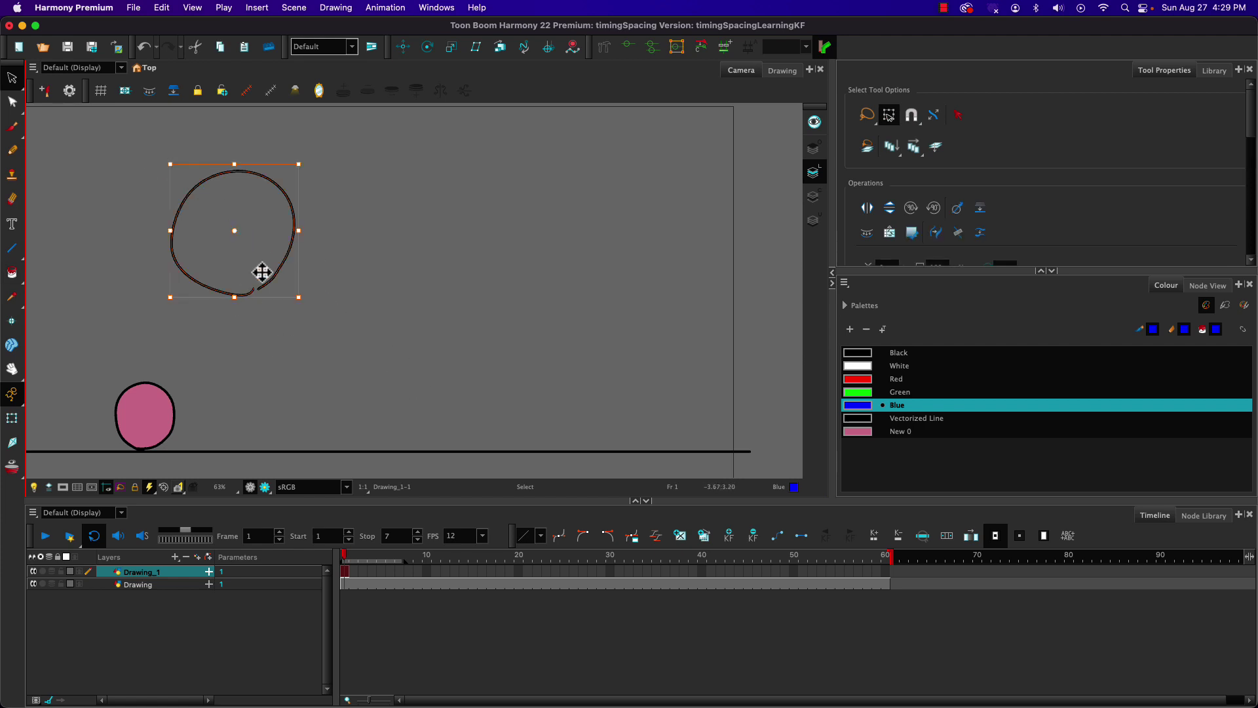
pyautogui.click(12, 274)
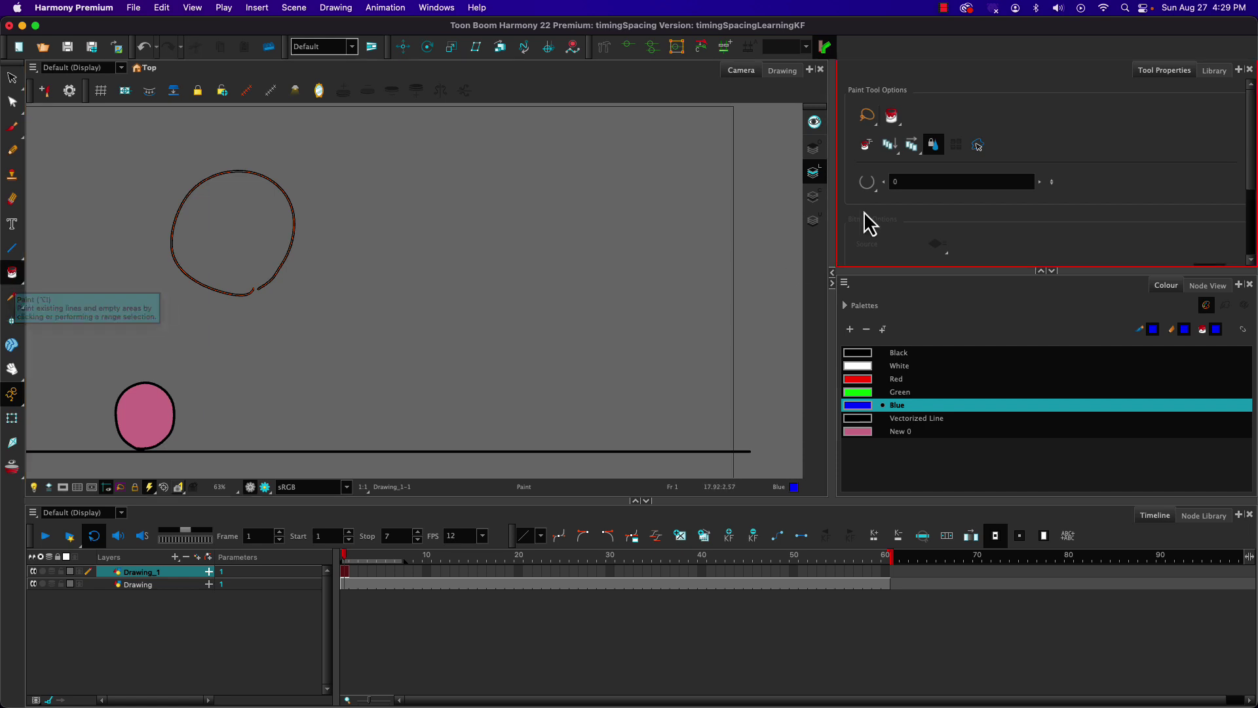
pyautogui.click(869, 185)
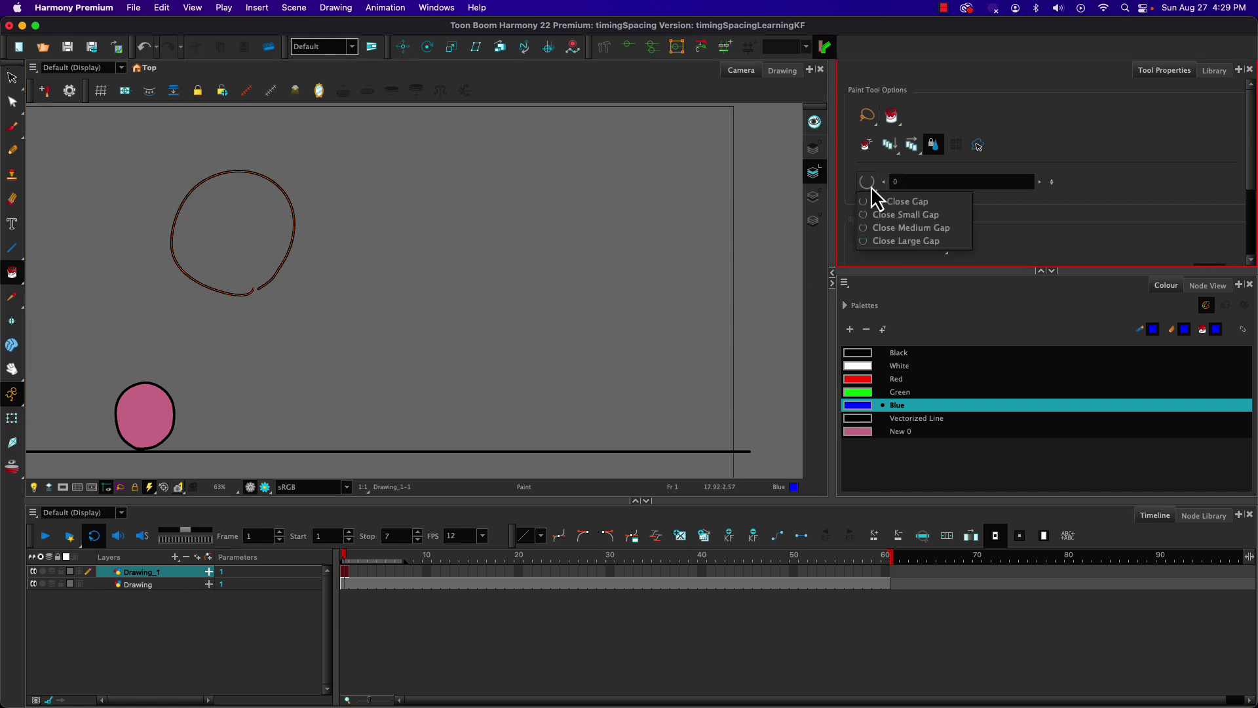
pyautogui.click(879, 228)
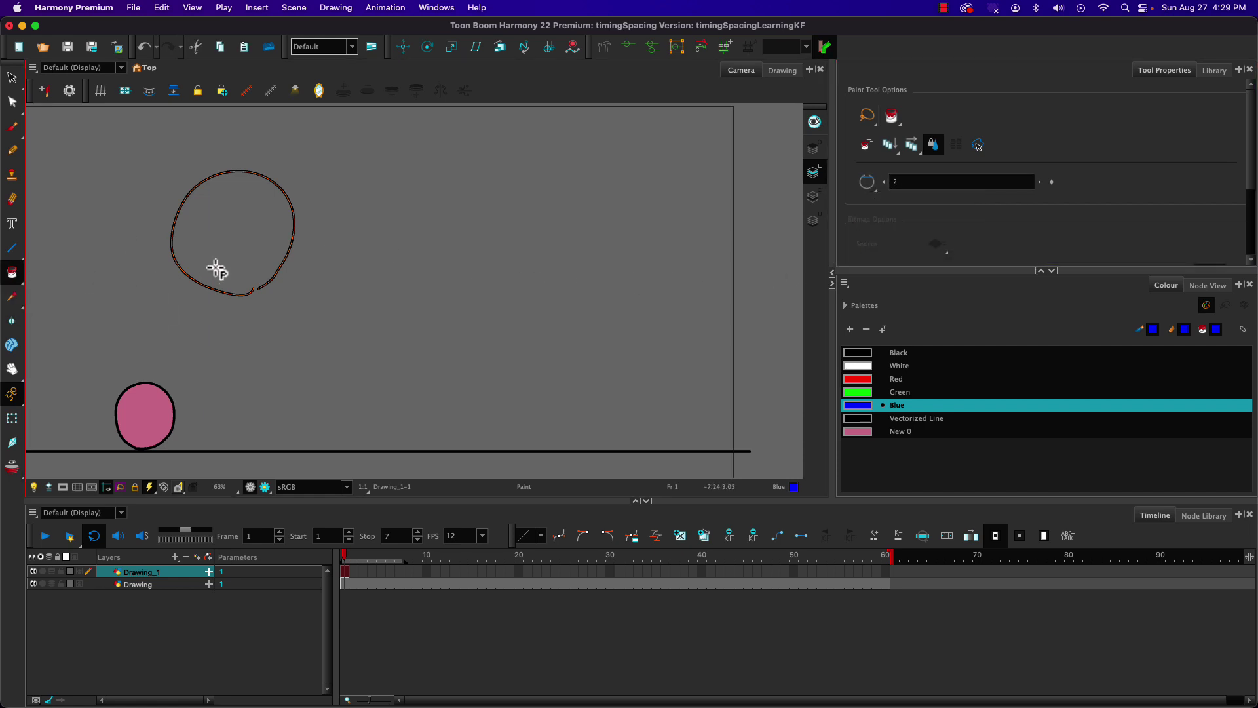
pyautogui.hotkey('ctrl', 'z')
# Duplicate the ball drawing at frame 2 of Drawing_1 and move the copy slightly forward along the ground line.
pyautogui.click(346, 573)
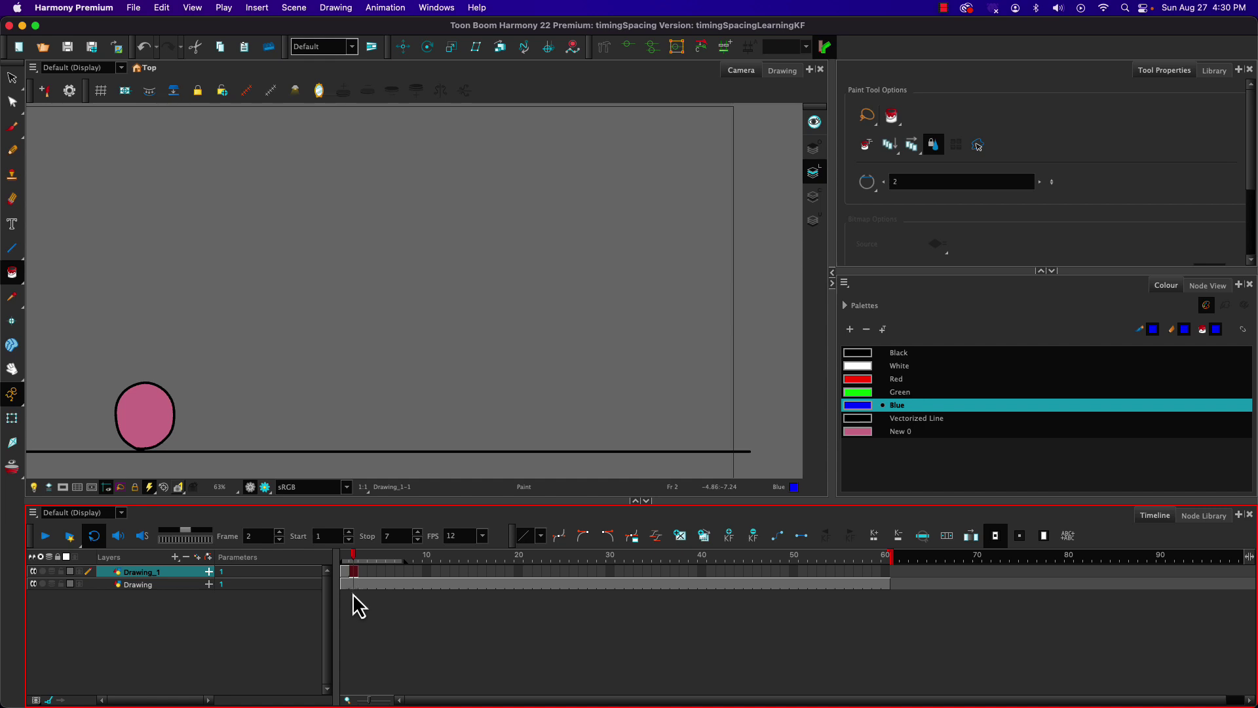
pyautogui.click(705, 535)
pyautogui.moveTo(350, 556); pyautogui.dragTo(392, 555)
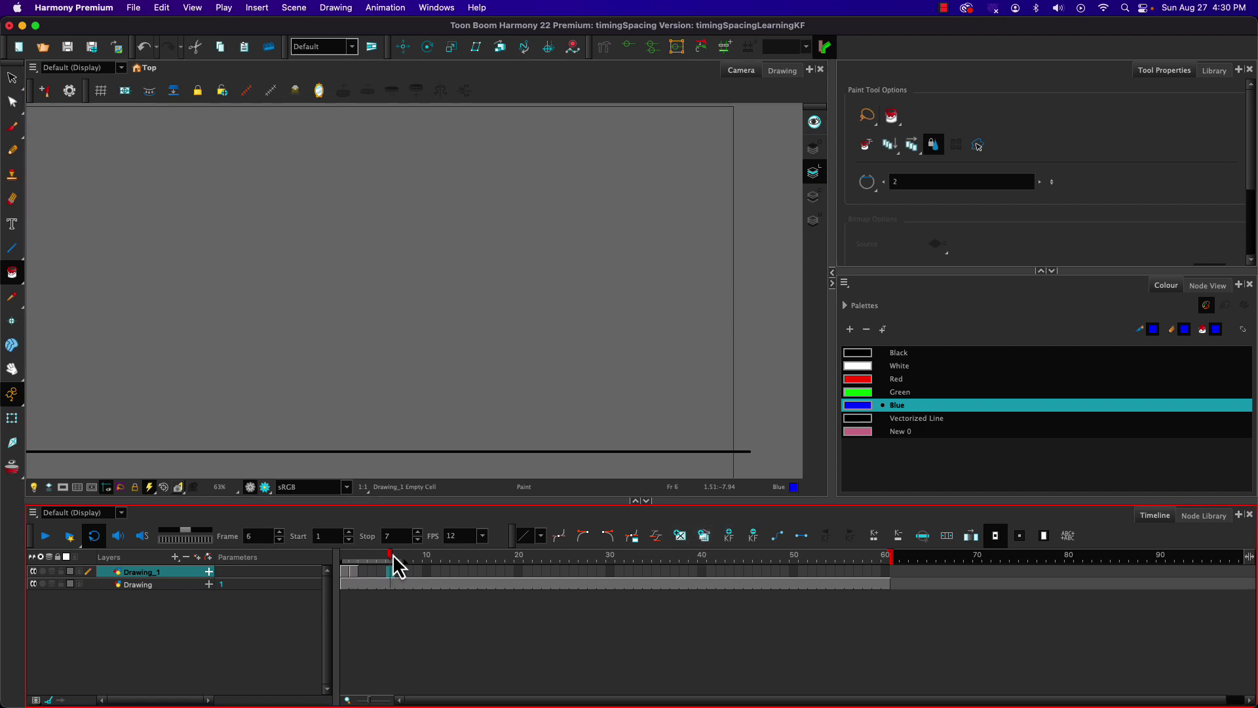
pyautogui.click(353, 572)
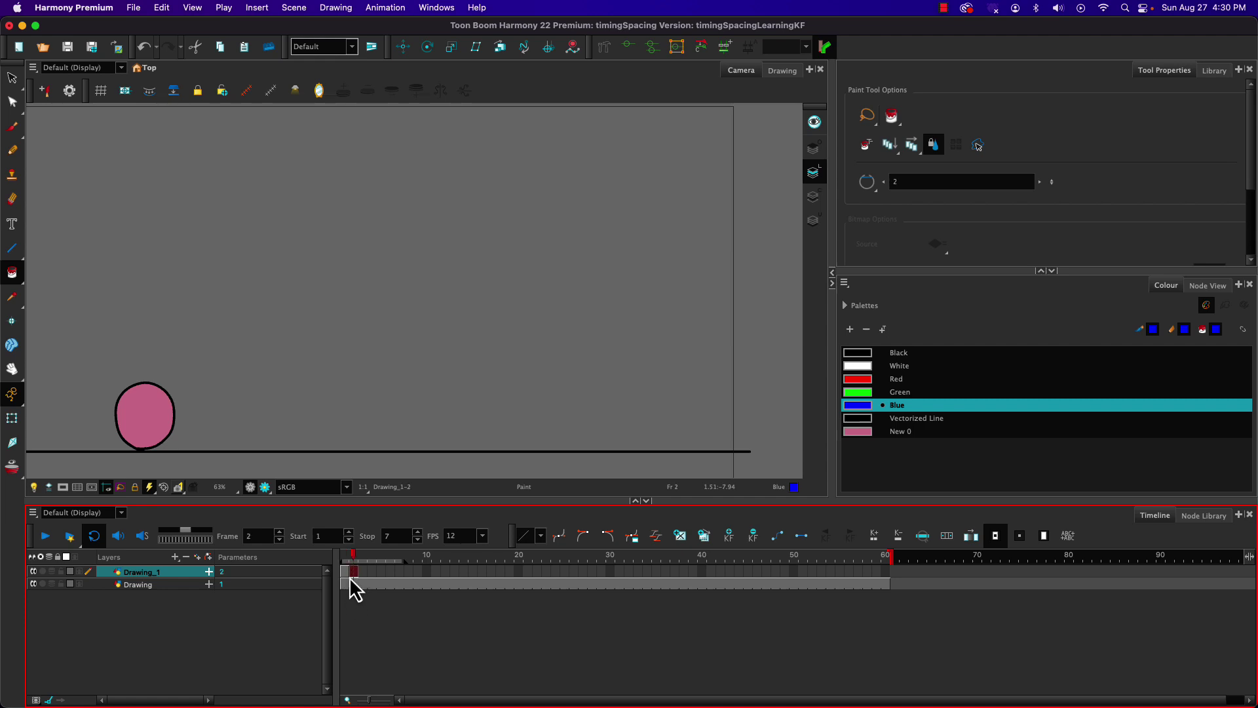
pyautogui.click(12, 78)
pyautogui.moveTo(124, 347)
pyautogui.mouseDown()
pyautogui.moveTo(166, 353)
pyautogui.moveTo(79, 400)
pyautogui.moveTo(147, 417)
pyautogui.mouseUp()
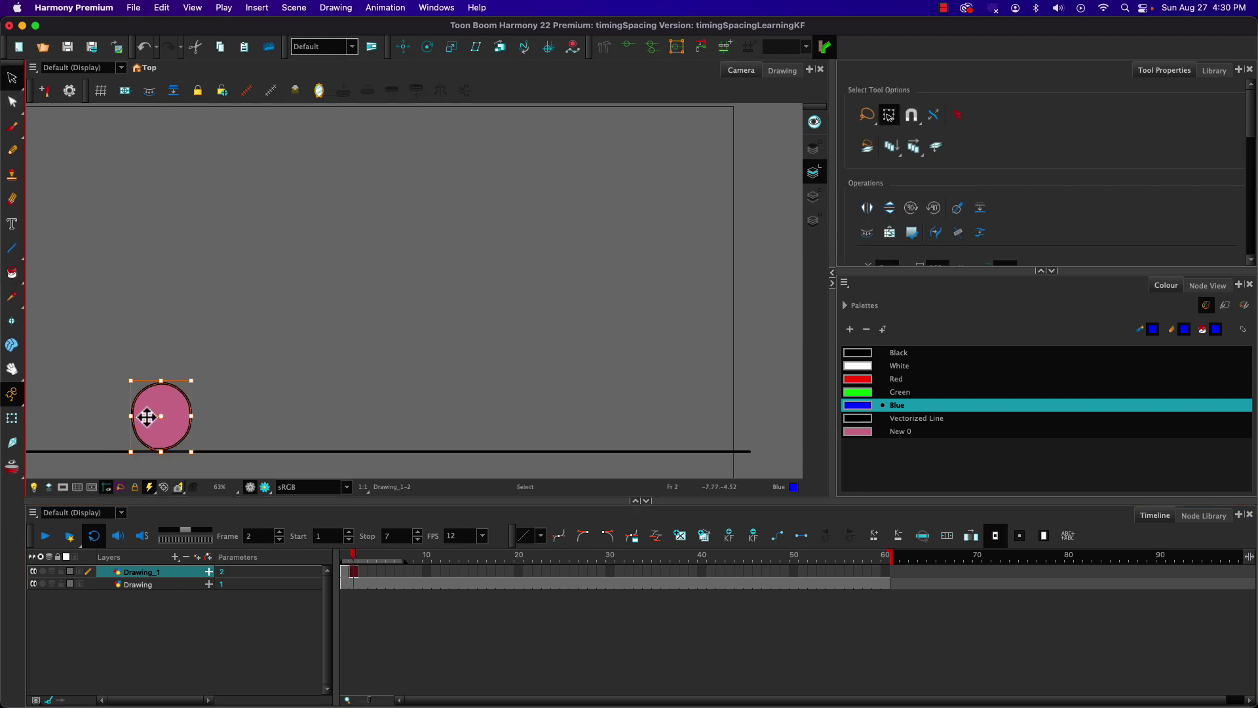
# Compare the ball's position between the first frames of Drawing_1.
pyautogui.click(346, 570)
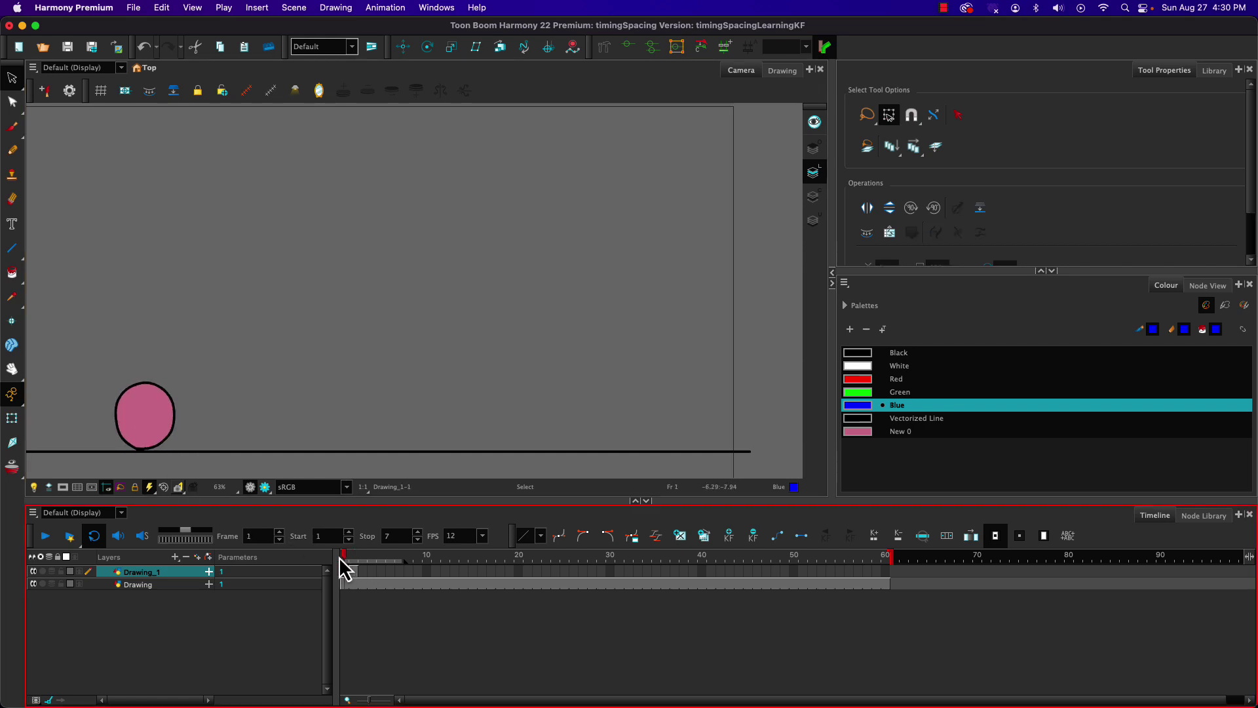
pyautogui.moveTo(345, 569)
pyautogui.mouseDown()
pyautogui.moveTo(357, 574)
pyautogui.moveTo(356, 561)
pyautogui.moveTo(346, 570)
pyautogui.mouseUp()
pyautogui.click(354, 574)
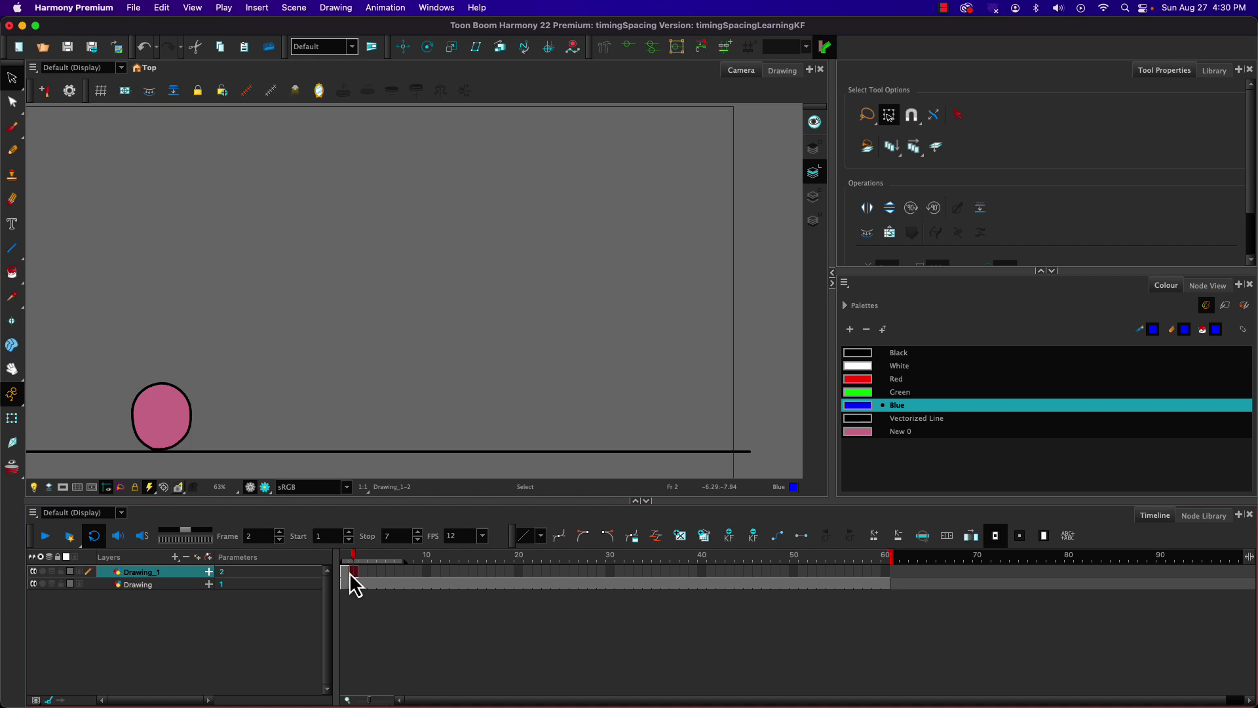
pyautogui.click(348, 567)
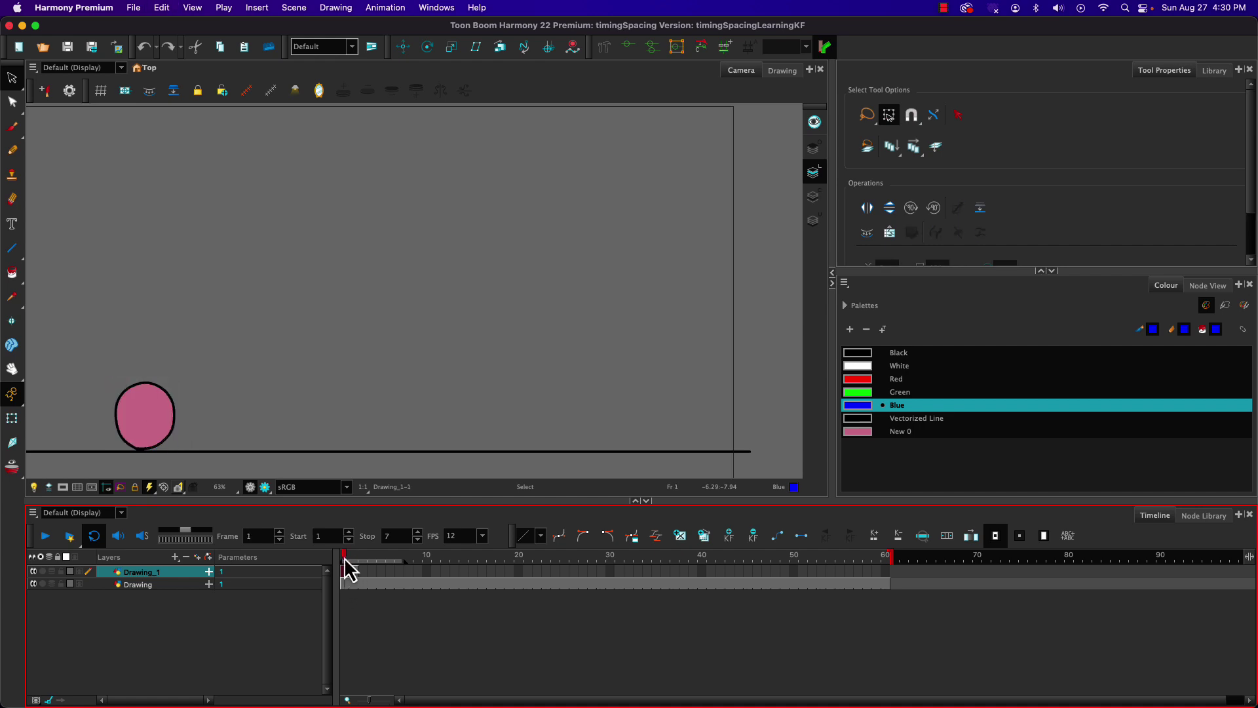
pyautogui.click(367, 571)
pyautogui.click(339, 558)
# Extend the exposure of the ball drawing on Drawing_1 to frame 60.
pyautogui.click(885, 571)
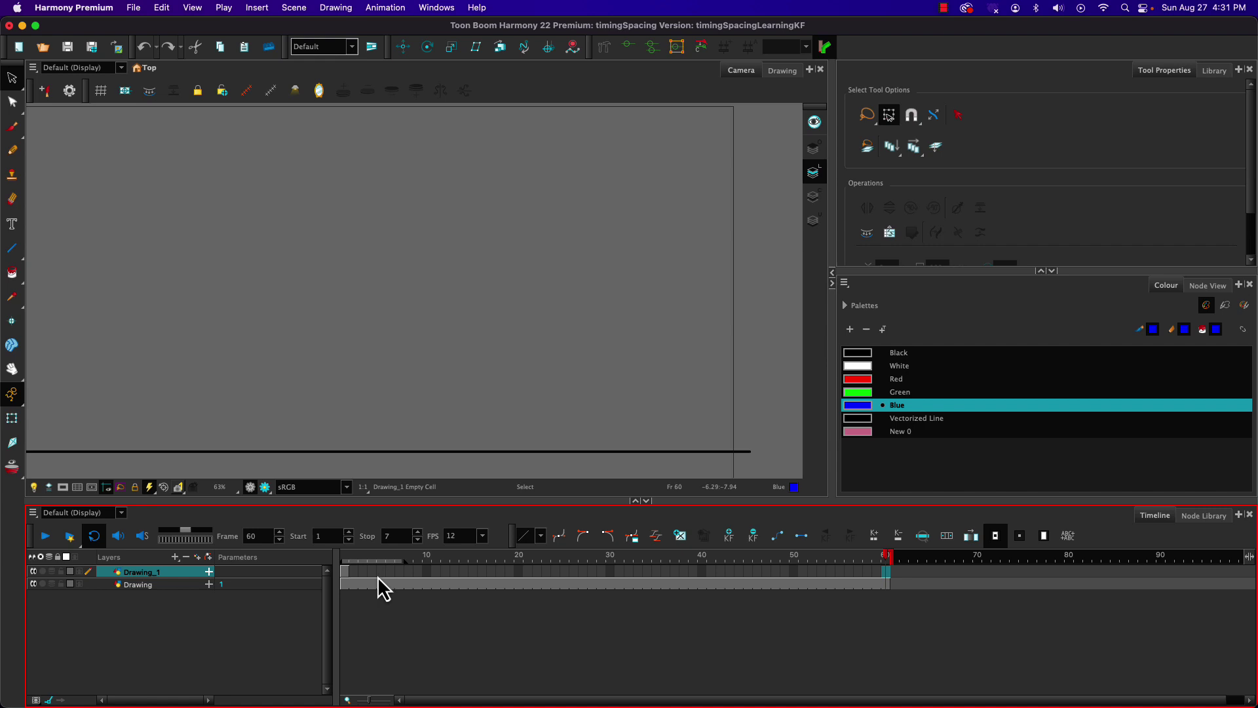
pyautogui.rightClick(886, 568)
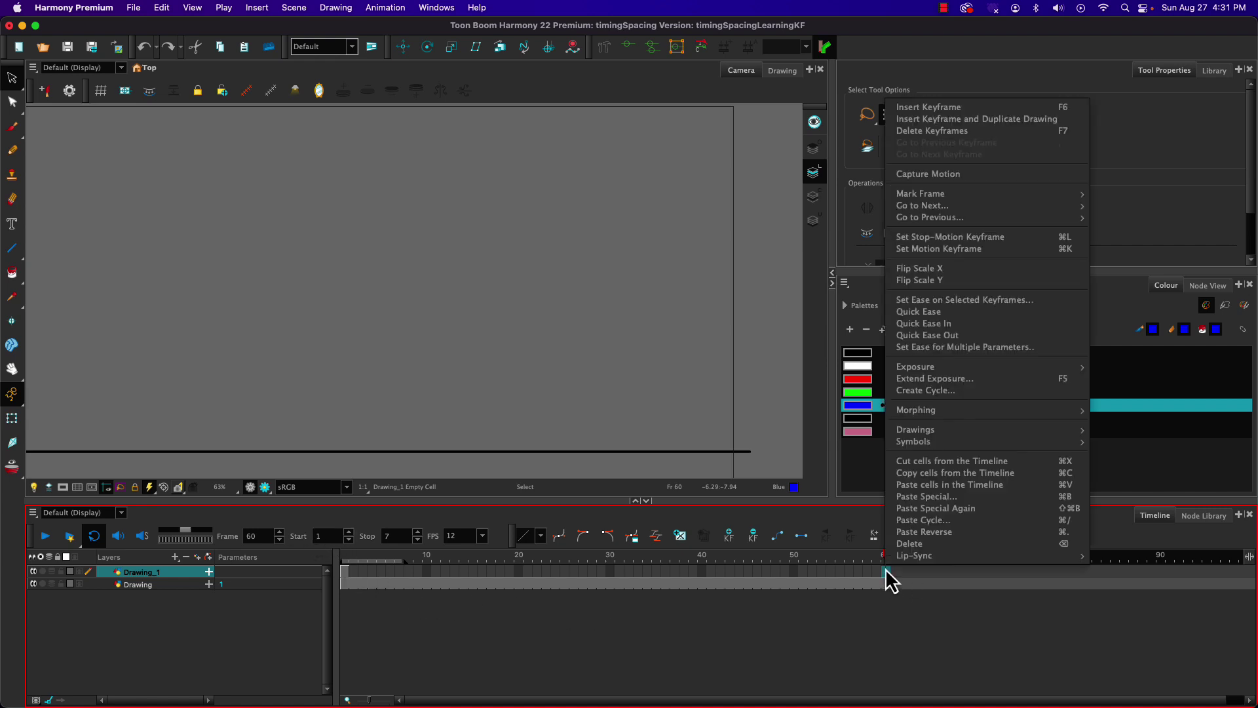
pyautogui.moveTo(985, 368)
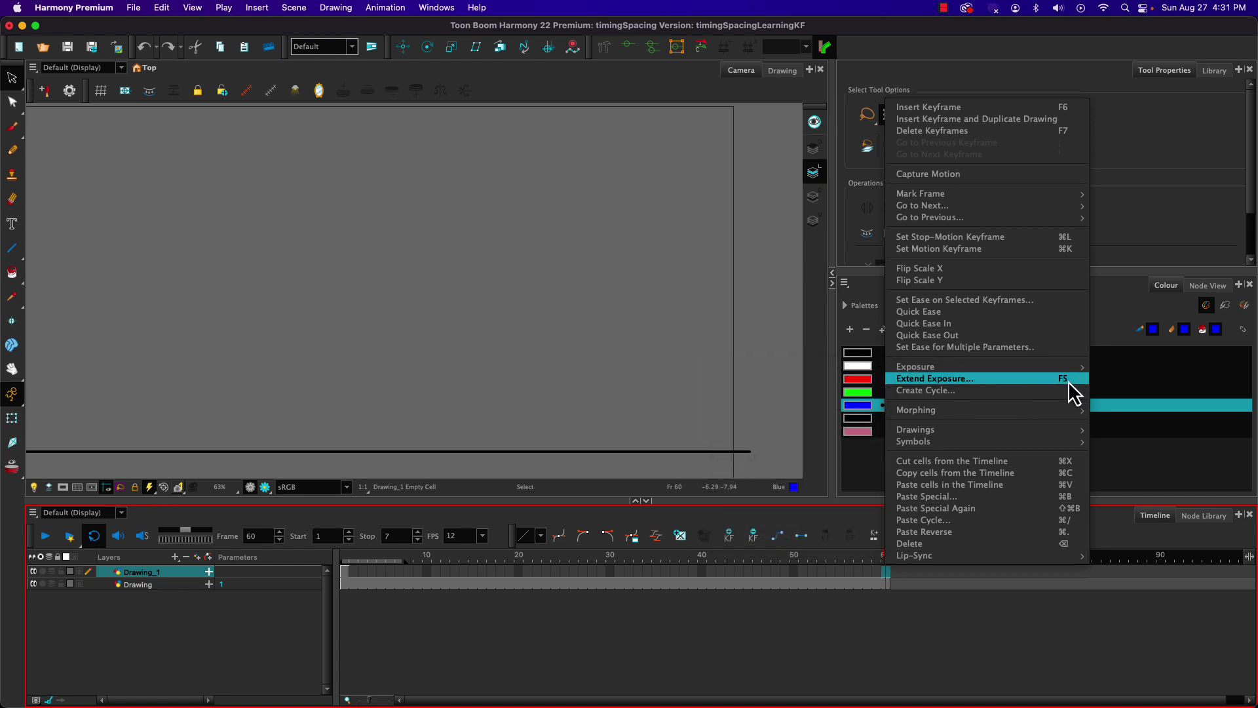
pyautogui.click(1020, 380)
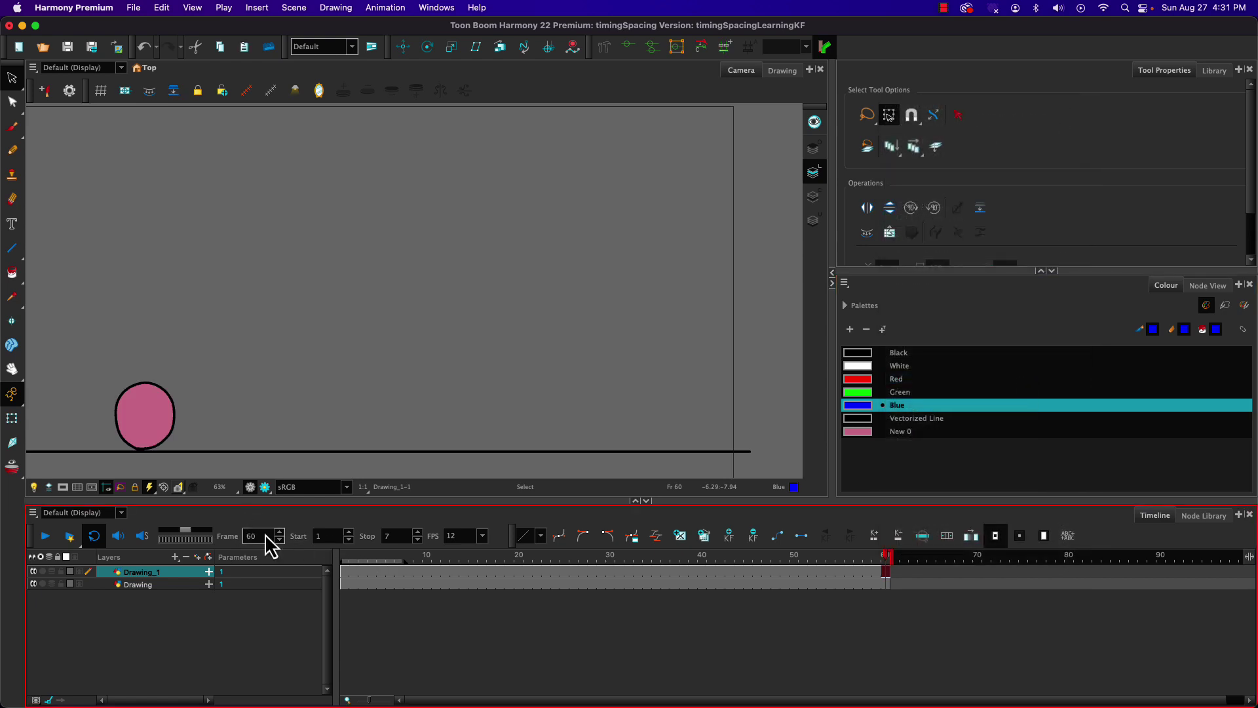
# Set the playback stop frame to 60 and the playback speed to 15 FPS.
pyautogui.doubleClick(450, 536)
pyautogui.write('15')
pyautogui.press('Return')
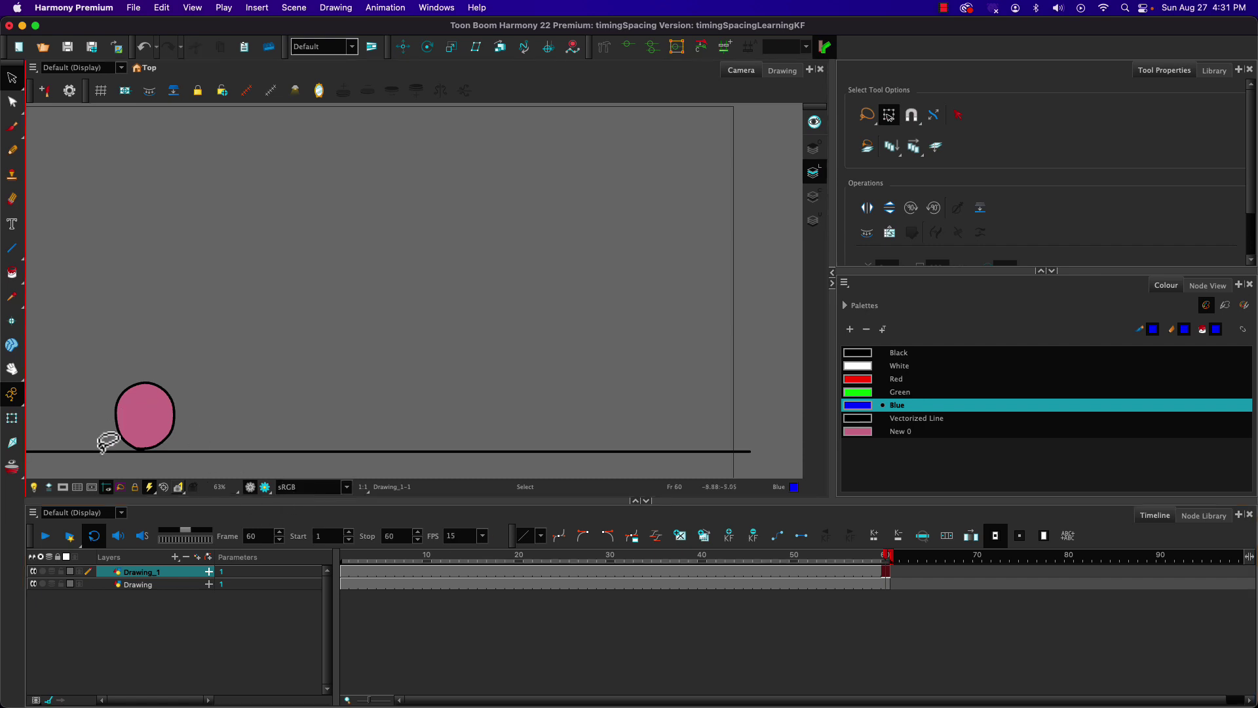
pyautogui.moveTo(346, 557); pyautogui.dragTo(473, 558)
pyautogui.press('Return')
# Try to add a peg to the Drawing_1 layer at frame 1 in the Default display mode.
pyautogui.click(345, 572)
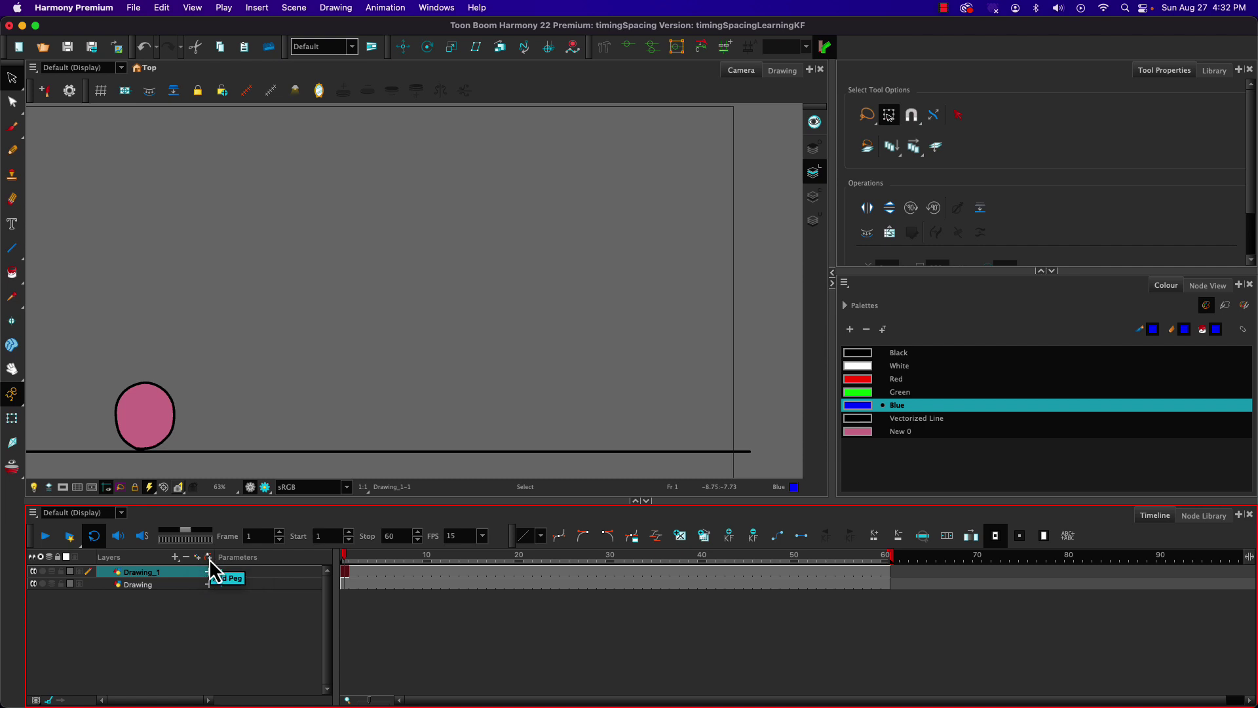
pyautogui.click(175, 558)
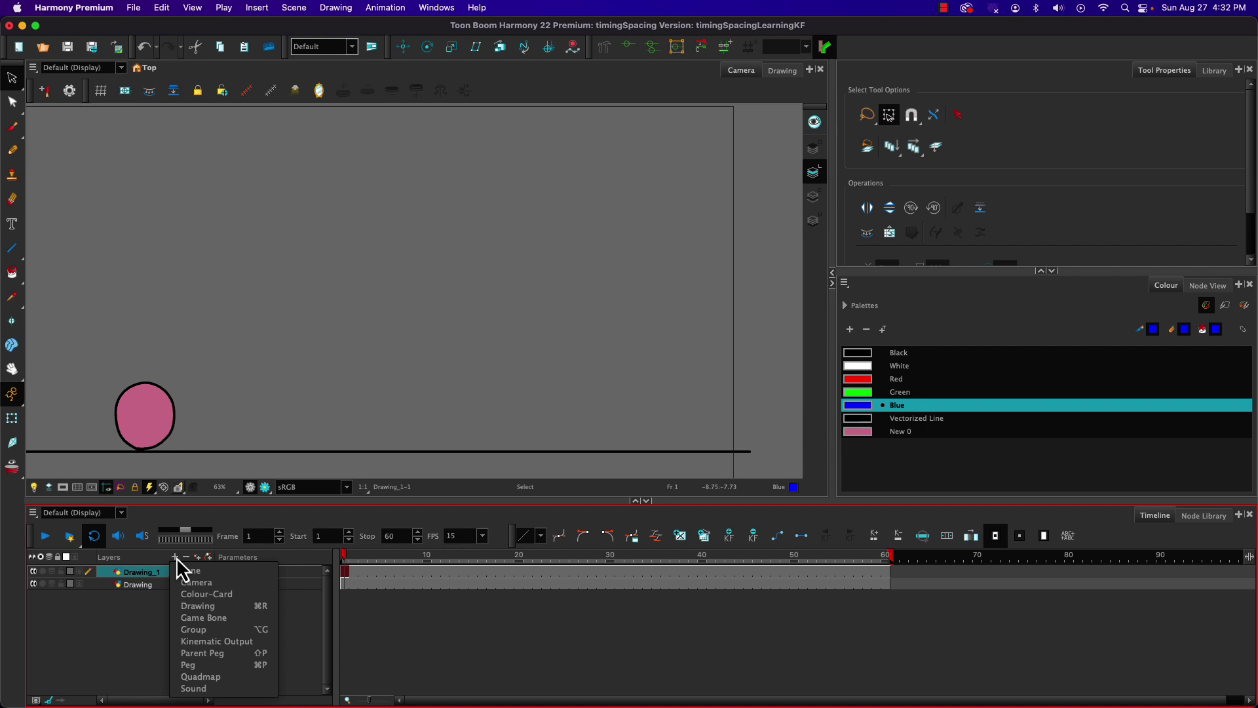
pyautogui.click(138, 628)
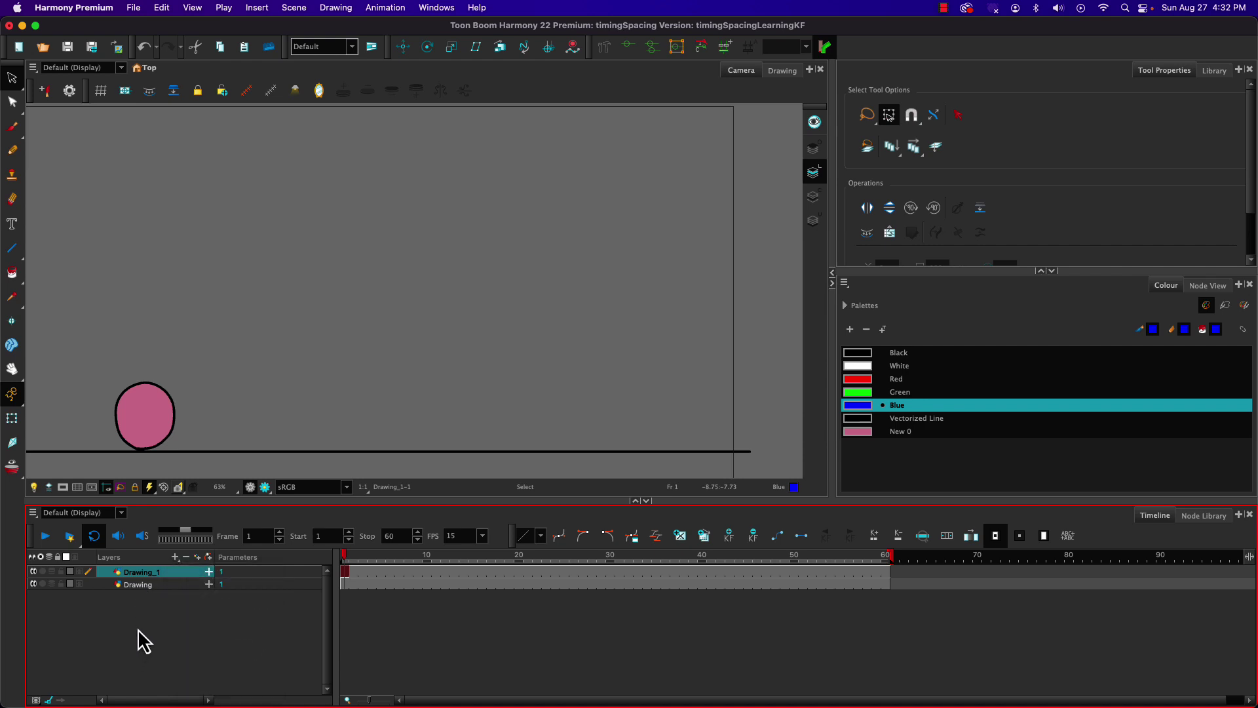
pyautogui.click(184, 556)
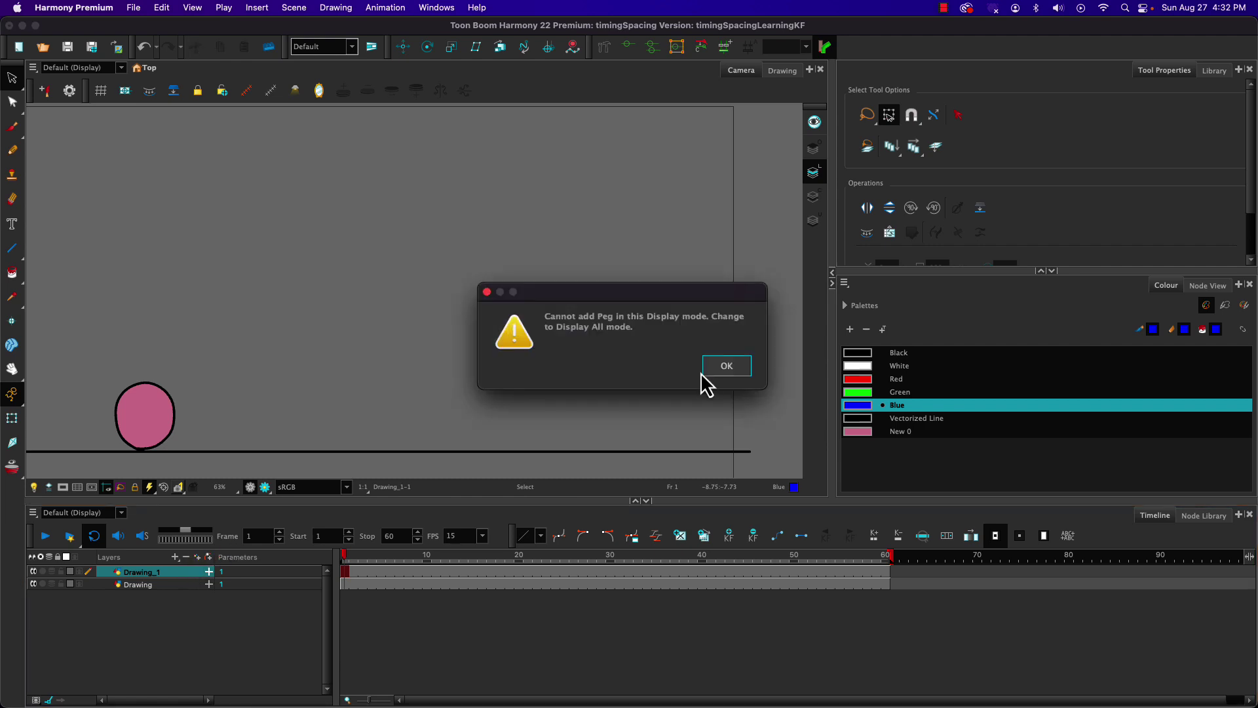
pyautogui.click(721, 374)
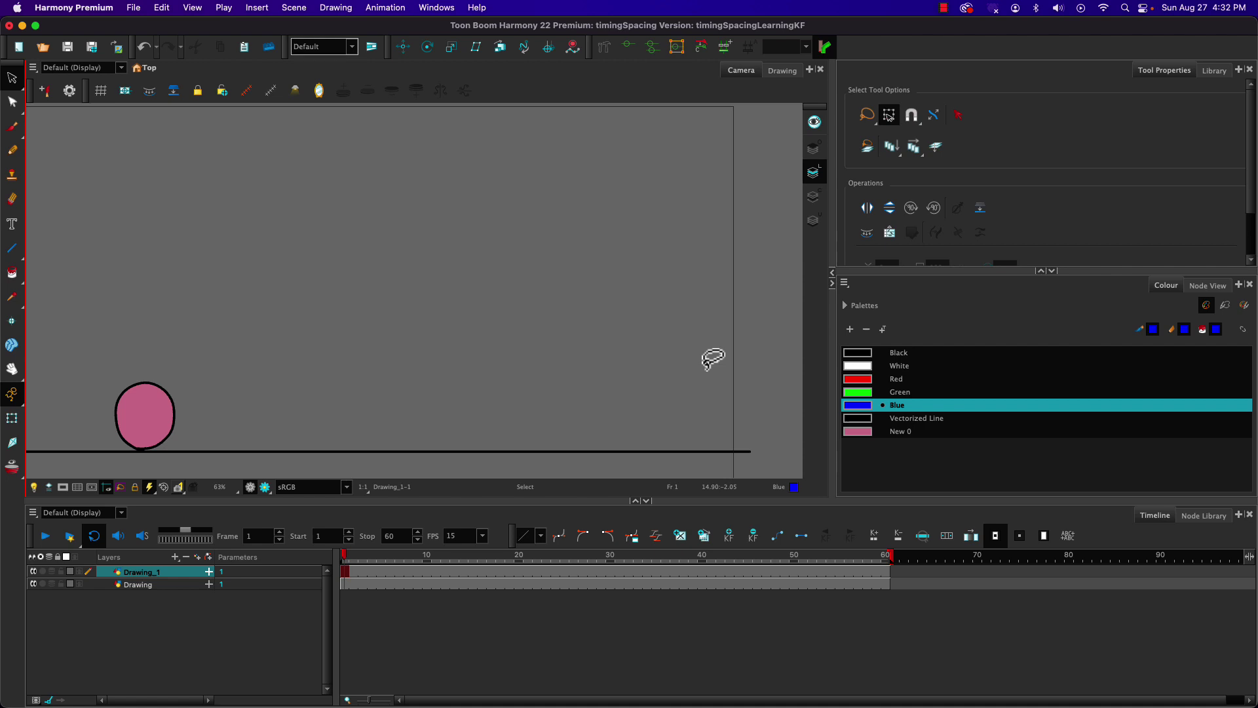
pyautogui.click(178, 574)
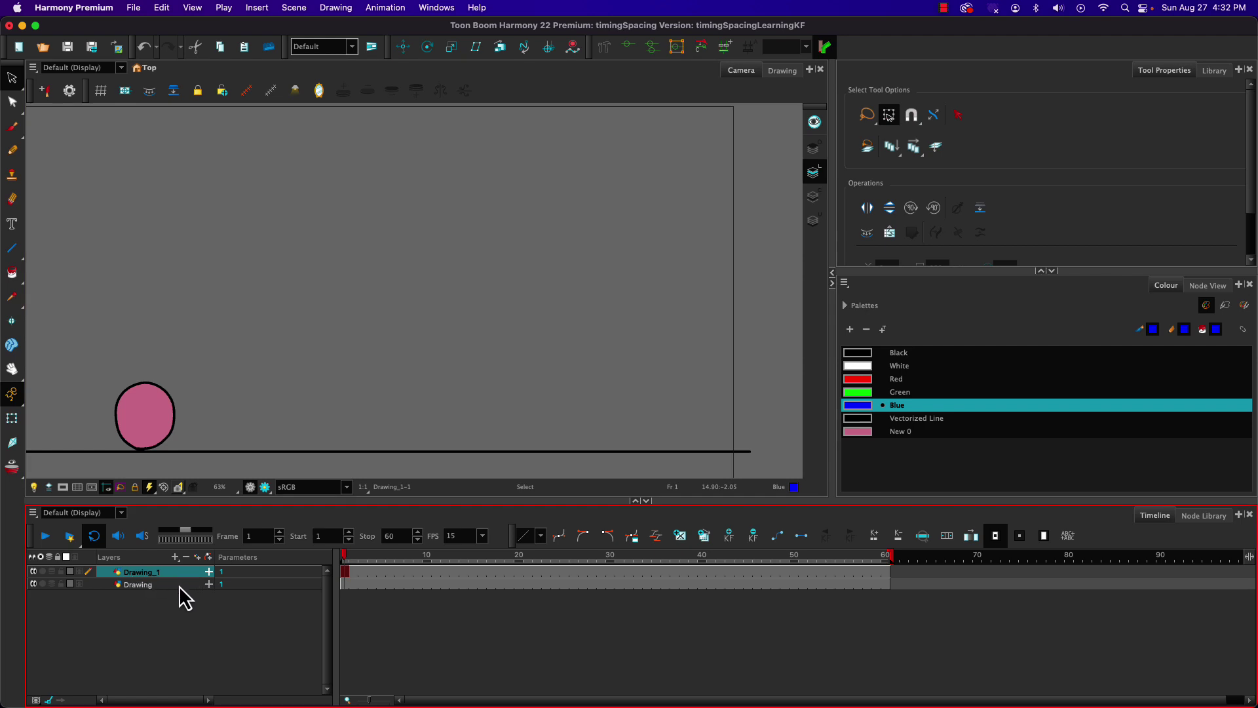
pyautogui.click(1139, 332)
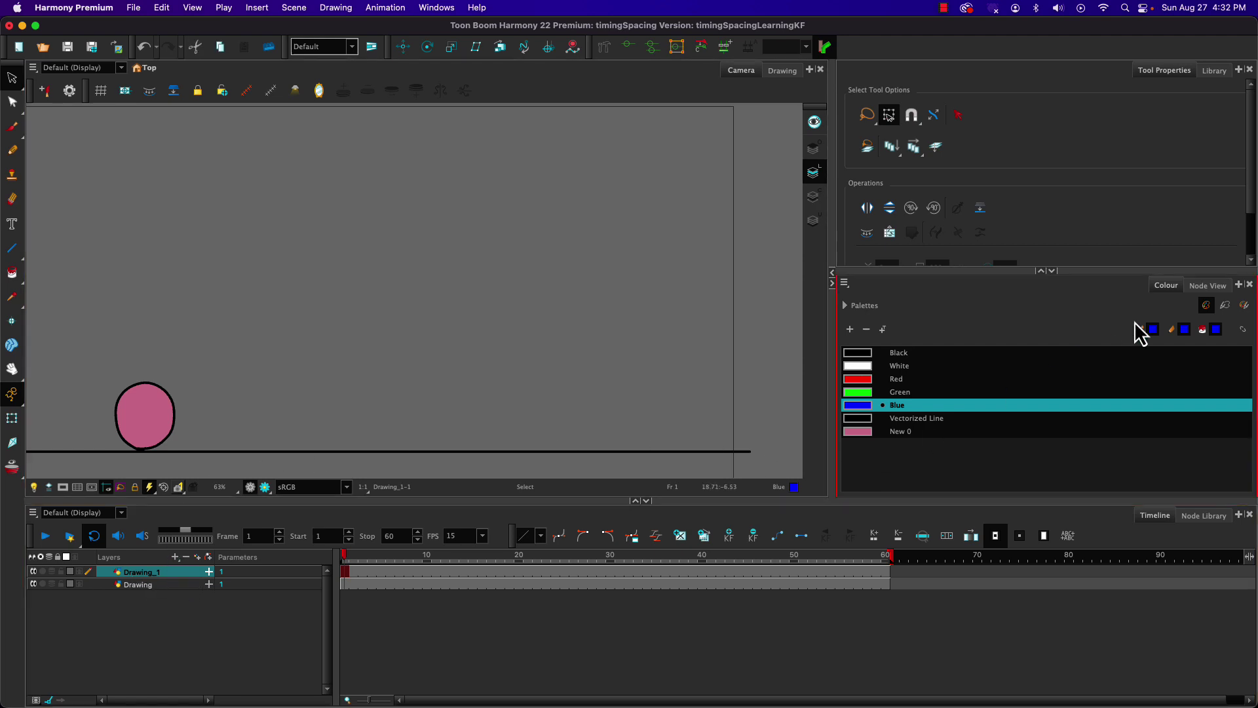
# Order the nodes in the Node View with 25% X overlap, layer spacing 60 and vertical spacing 5, and return to the colour palette.
pyautogui.click(1207, 286)
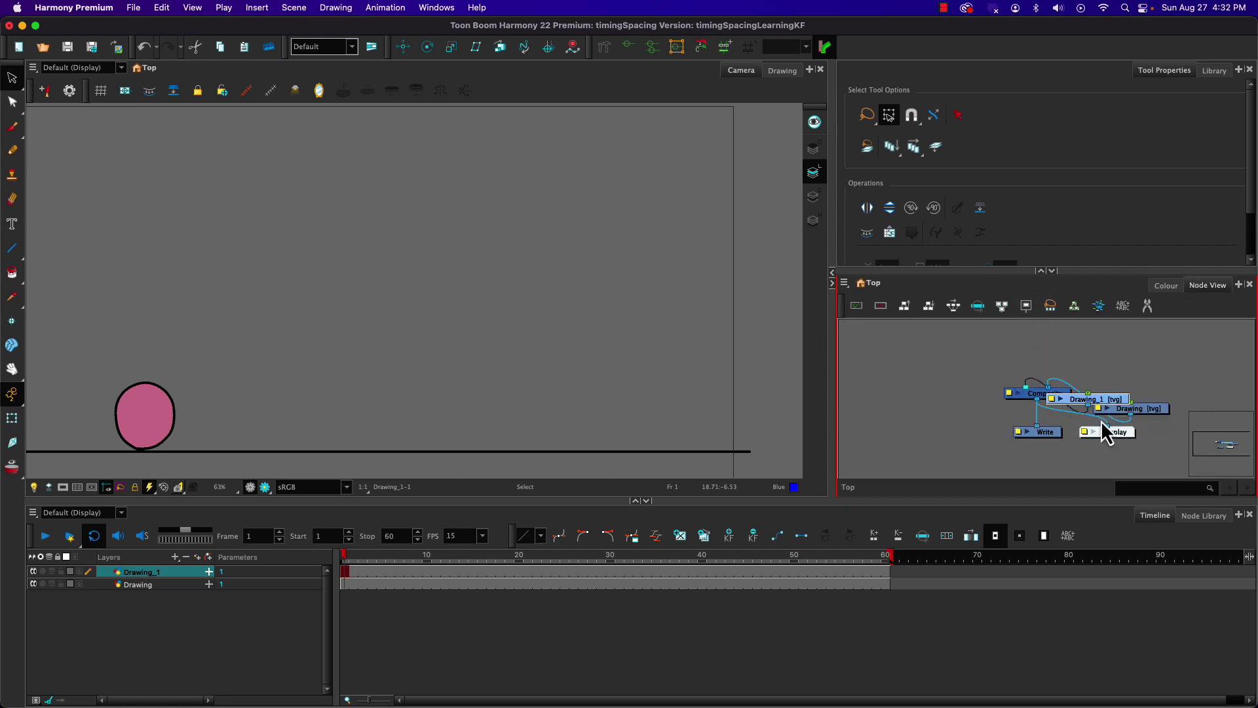
pyautogui.moveTo(1104, 433); pyautogui.dragTo(1101, 432)
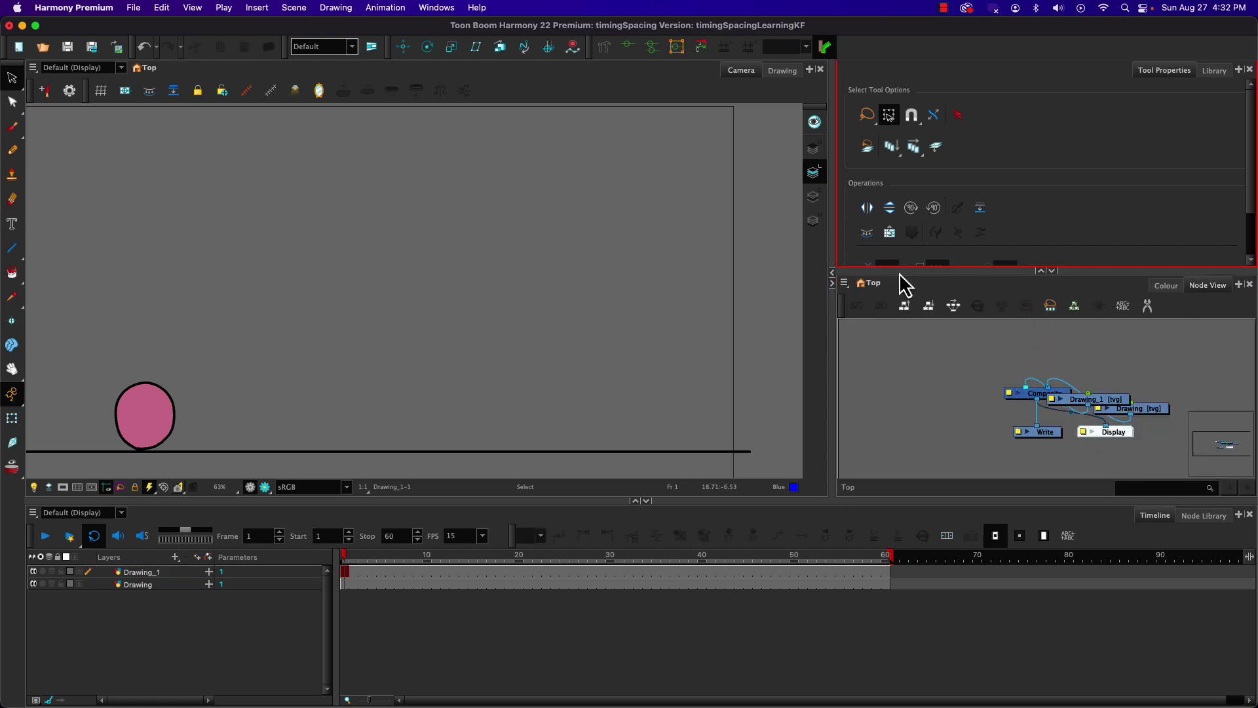
pyautogui.click(905, 306)
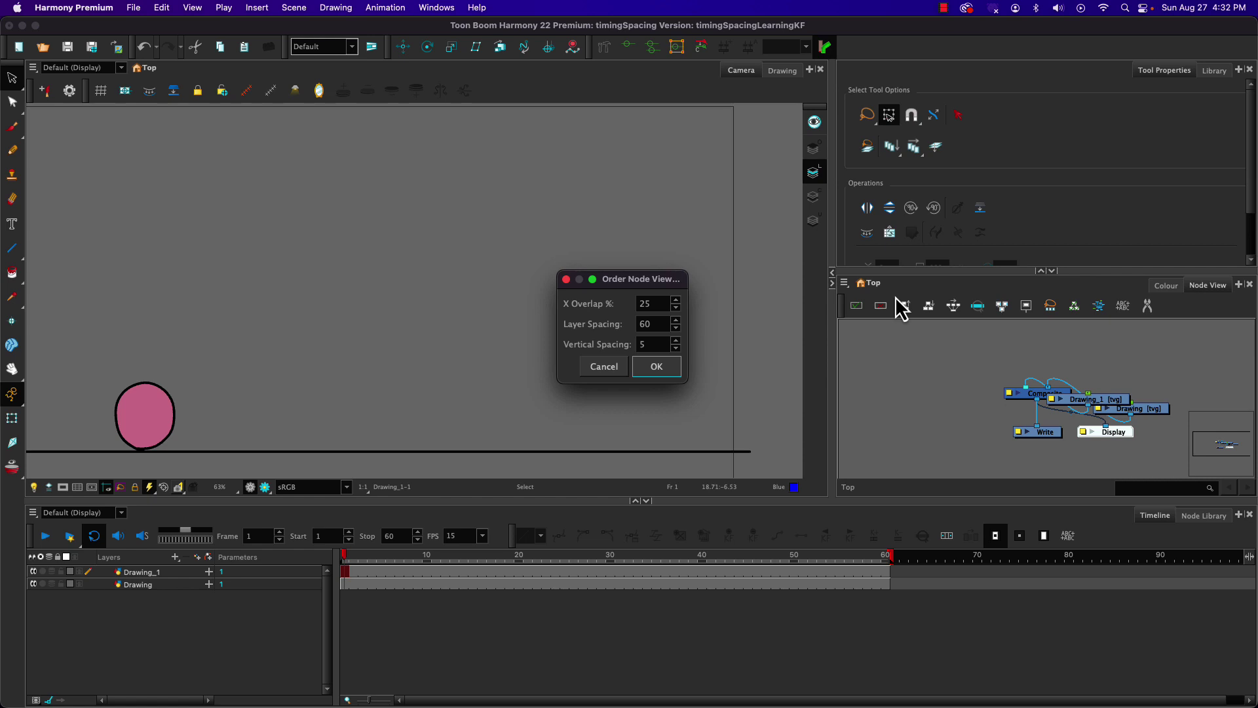
pyautogui.click(647, 368)
pyautogui.moveTo(1076, 373); pyautogui.dragTo(1025, 356)
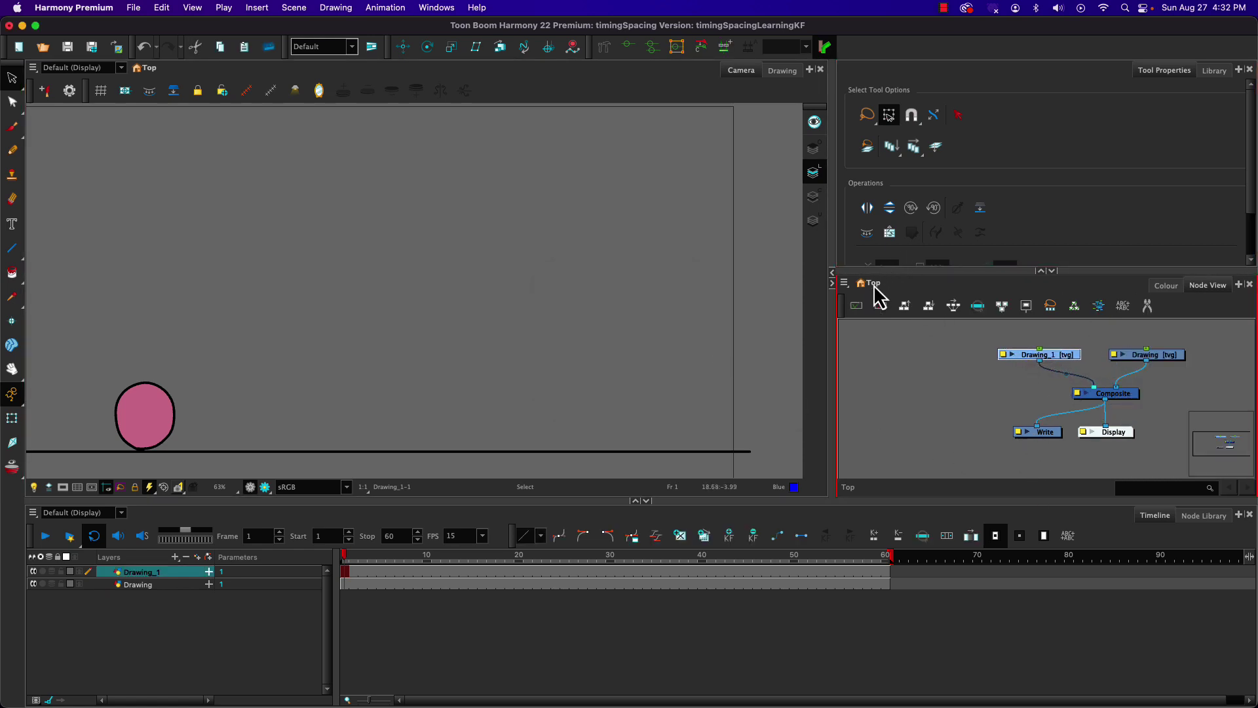
pyautogui.click(1166, 285)
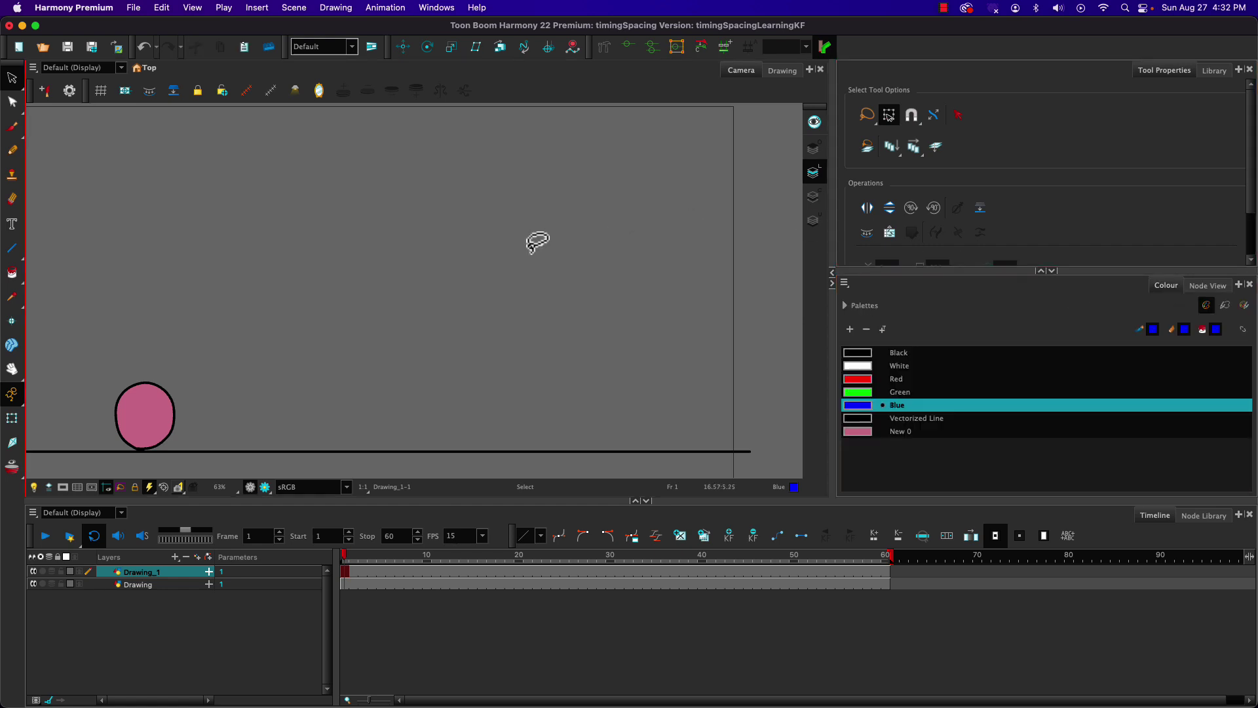
# Add a parent peg to the Drawing_1 layer and collapse the peg to hide its nested drawing.
pyautogui.click(128, 572)
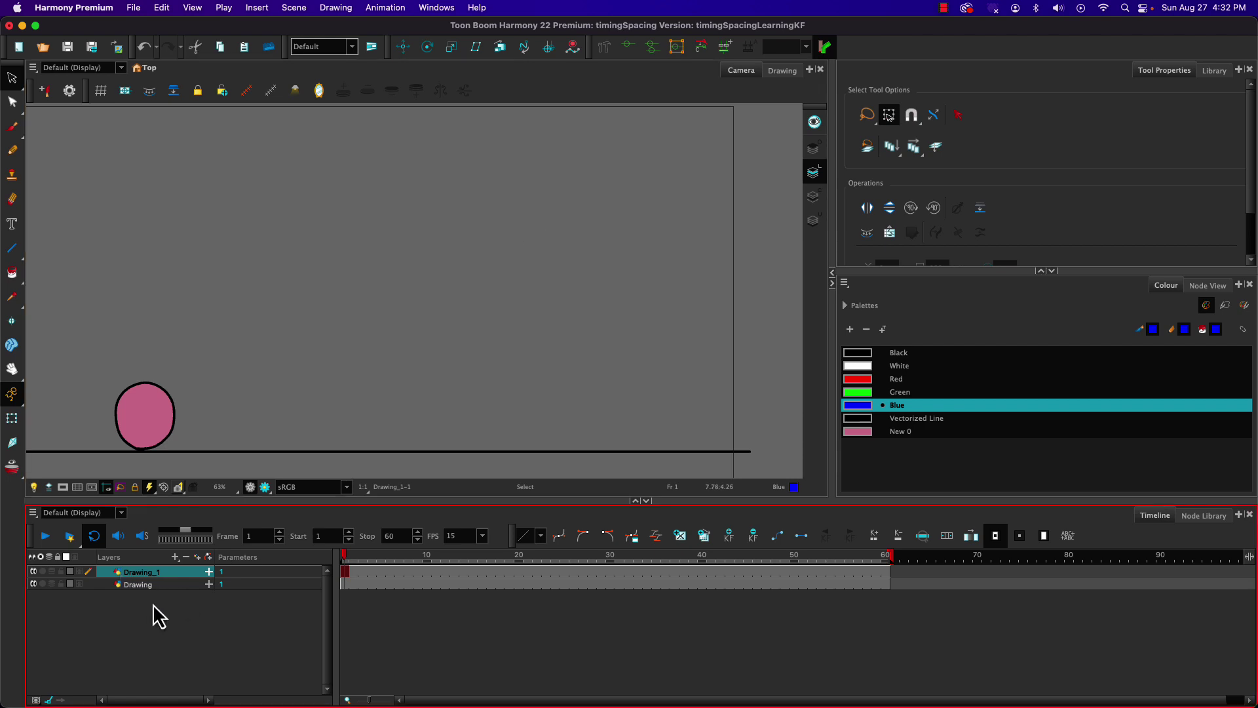
pyautogui.click(208, 557)
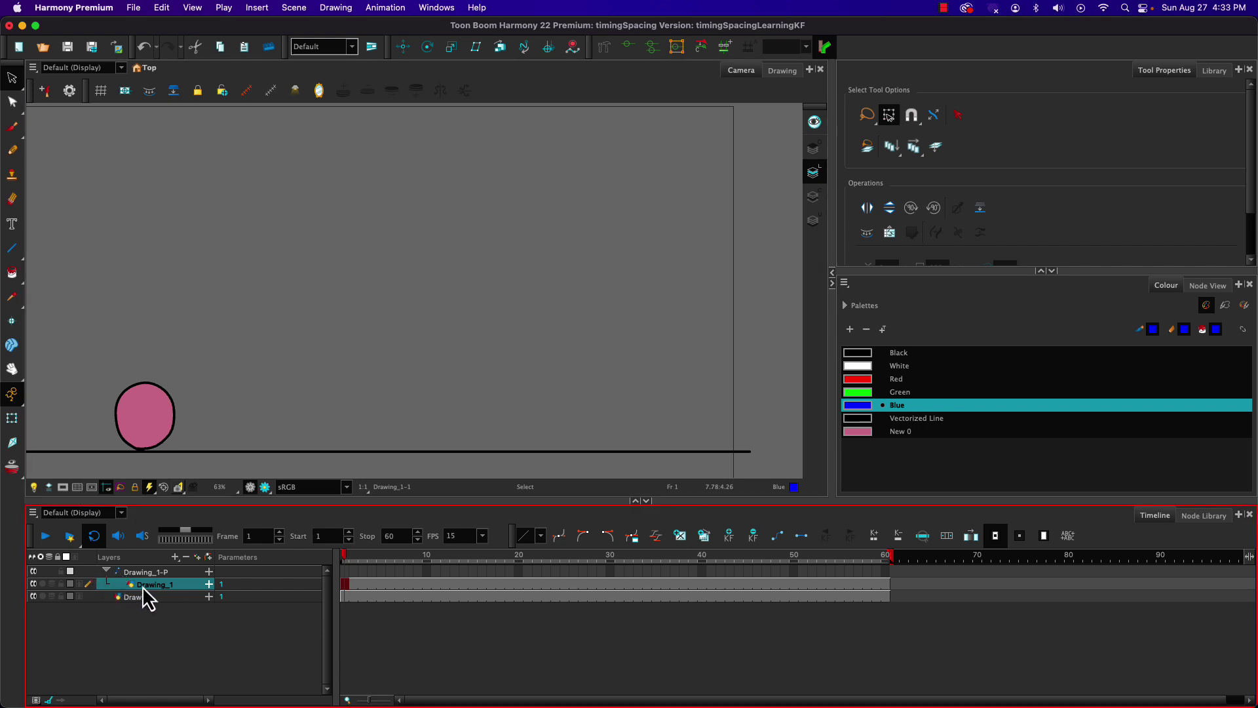
pyautogui.click(107, 571)
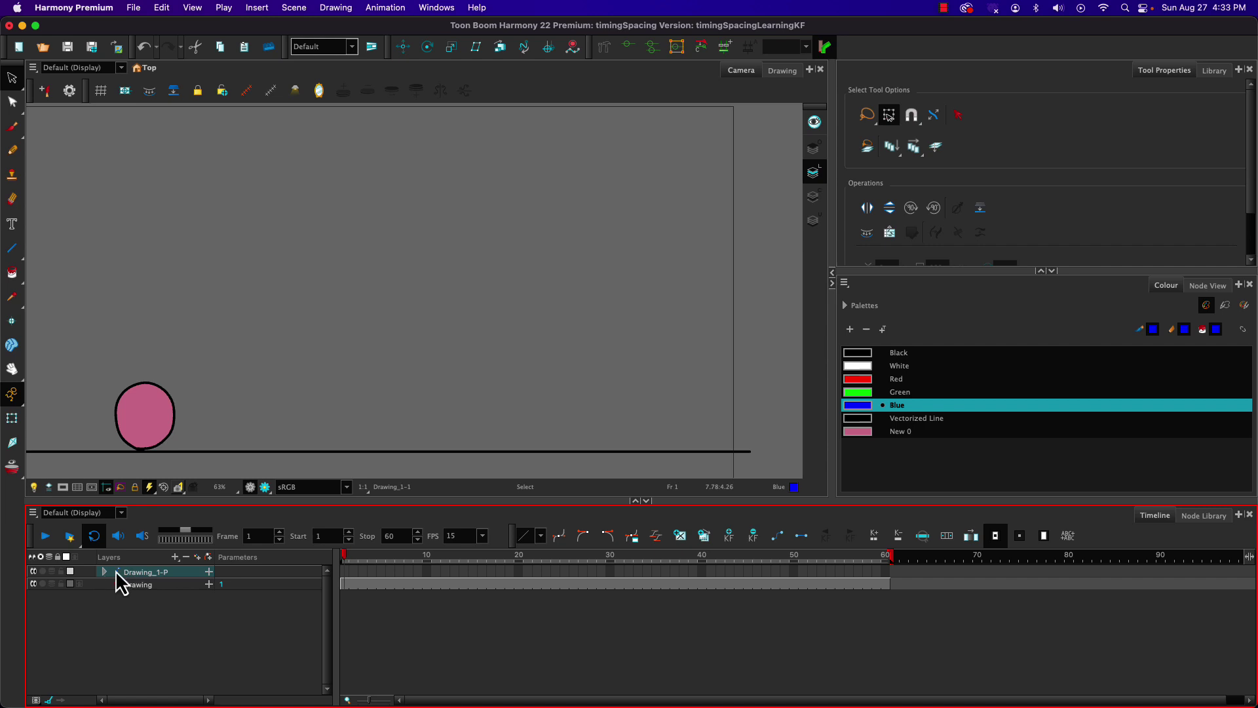
# View the transformation parameters of the Drawing_1-P peg and set a keyframe on it at frame 1.
pyautogui.click(209, 571)
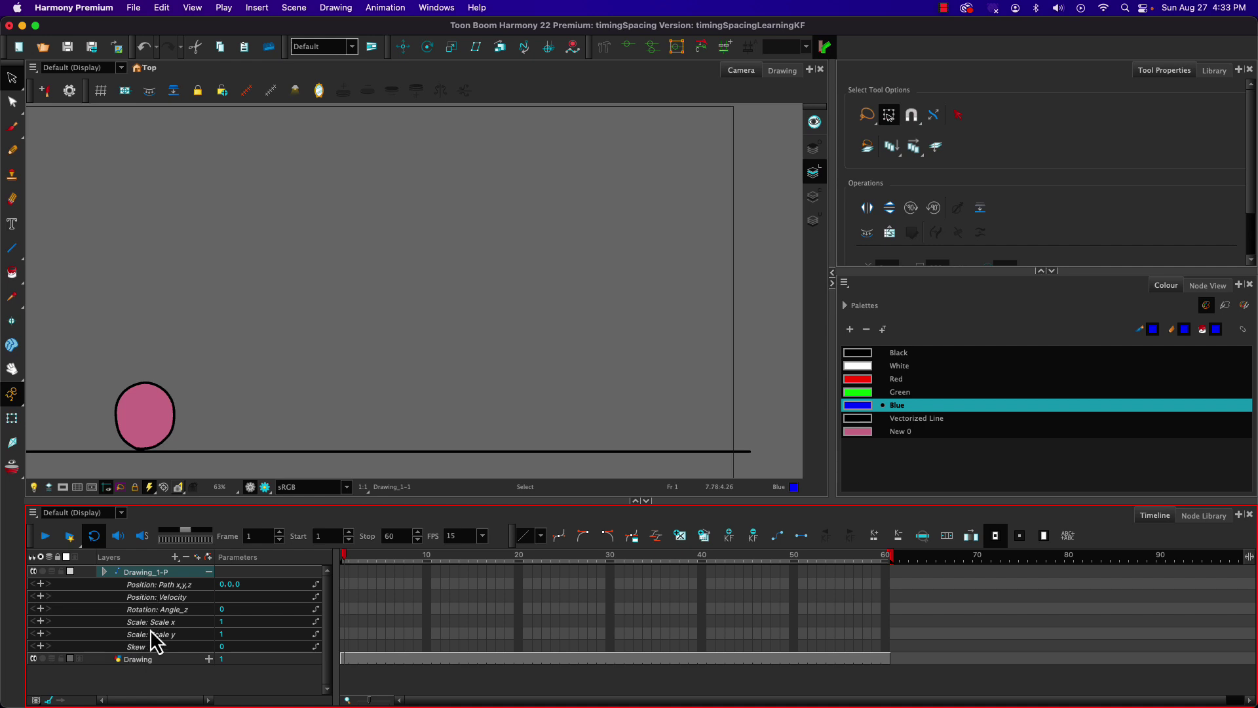
pyautogui.click(208, 572)
pyautogui.click(344, 571)
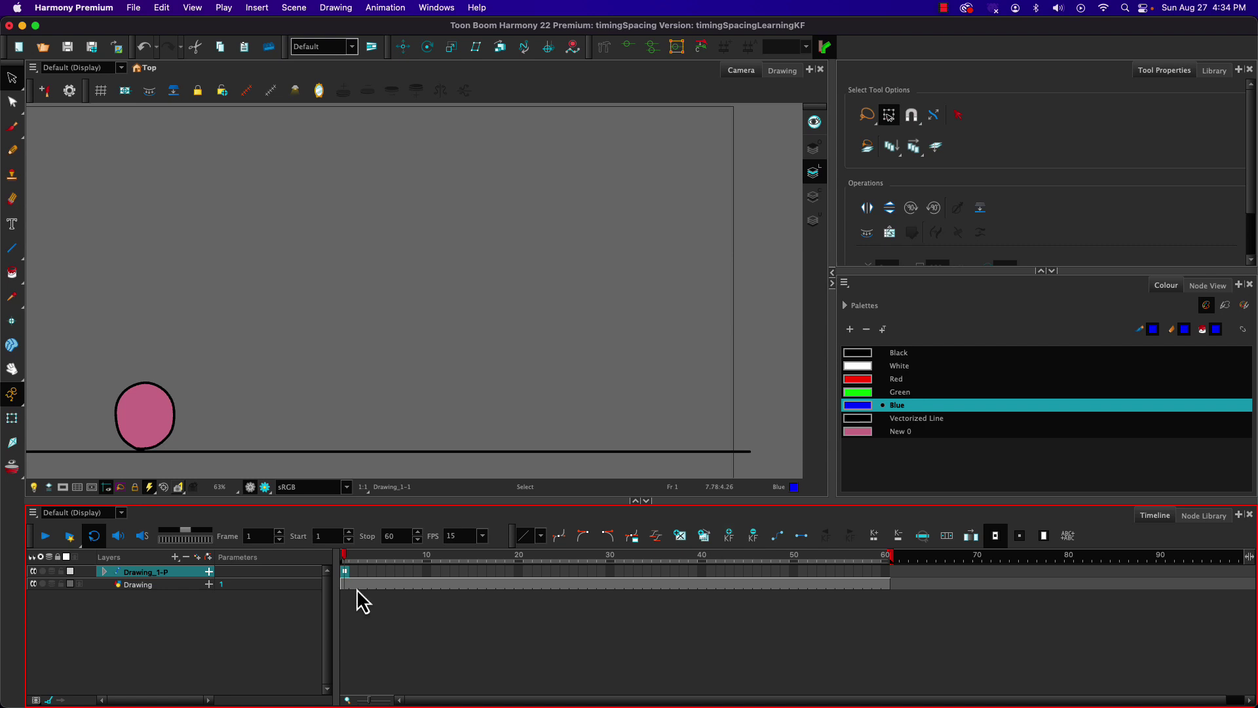
# Inspect the peg and its nested Drawing_1 layer at frames 3 and 24, and return to frame 1.
pyautogui.click(363, 571)
pyautogui.click(104, 572)
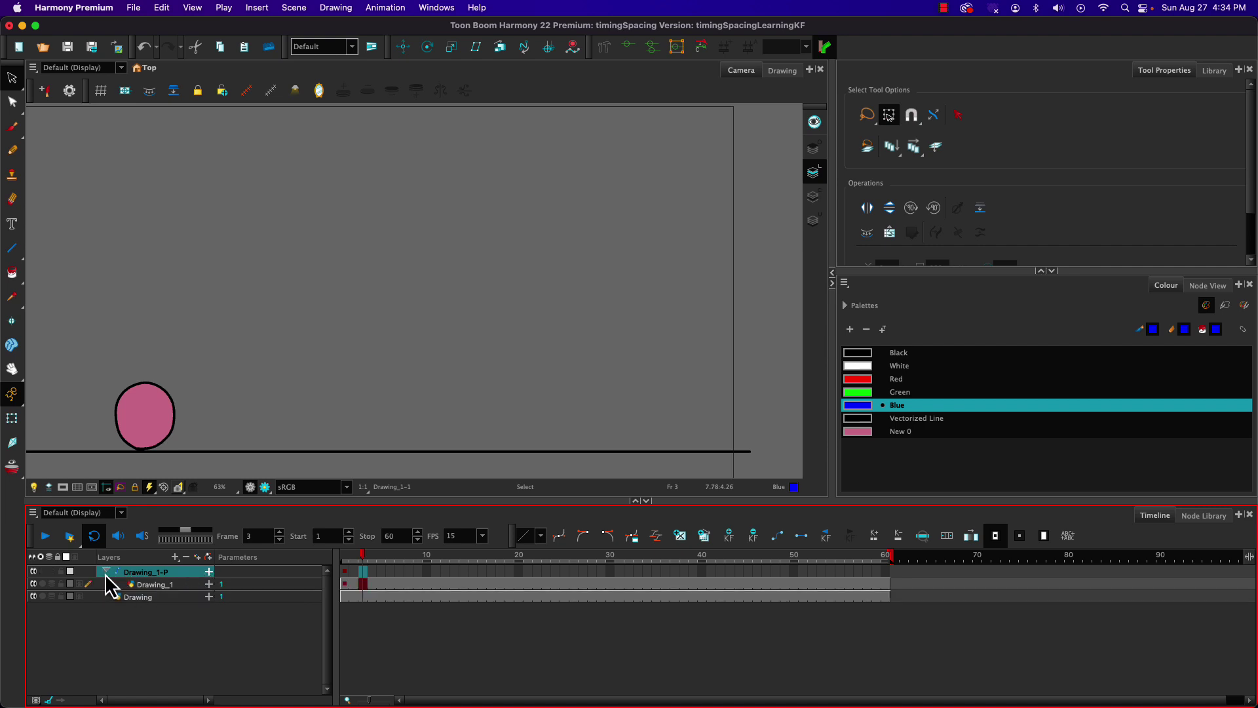
pyautogui.click(106, 572)
pyautogui.click(103, 572)
pyautogui.click(105, 572)
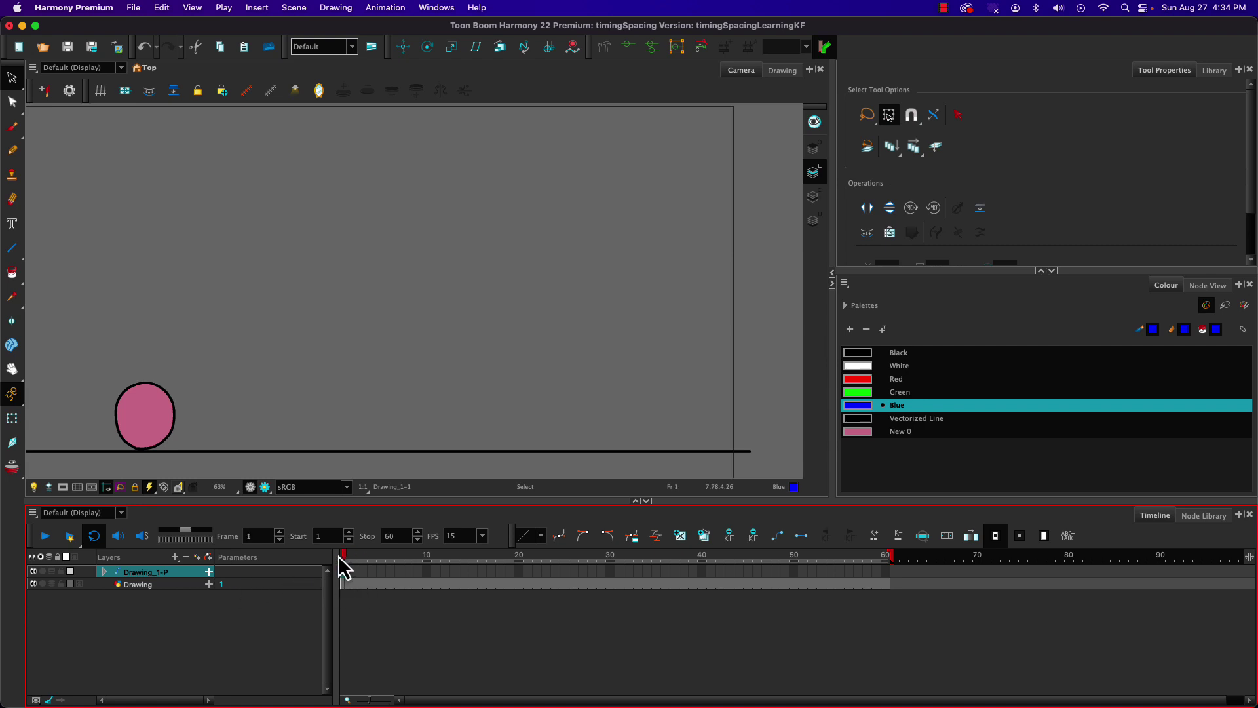
pyautogui.moveTo(338, 556); pyautogui.dragTo(557, 560)
pyautogui.click(556, 571)
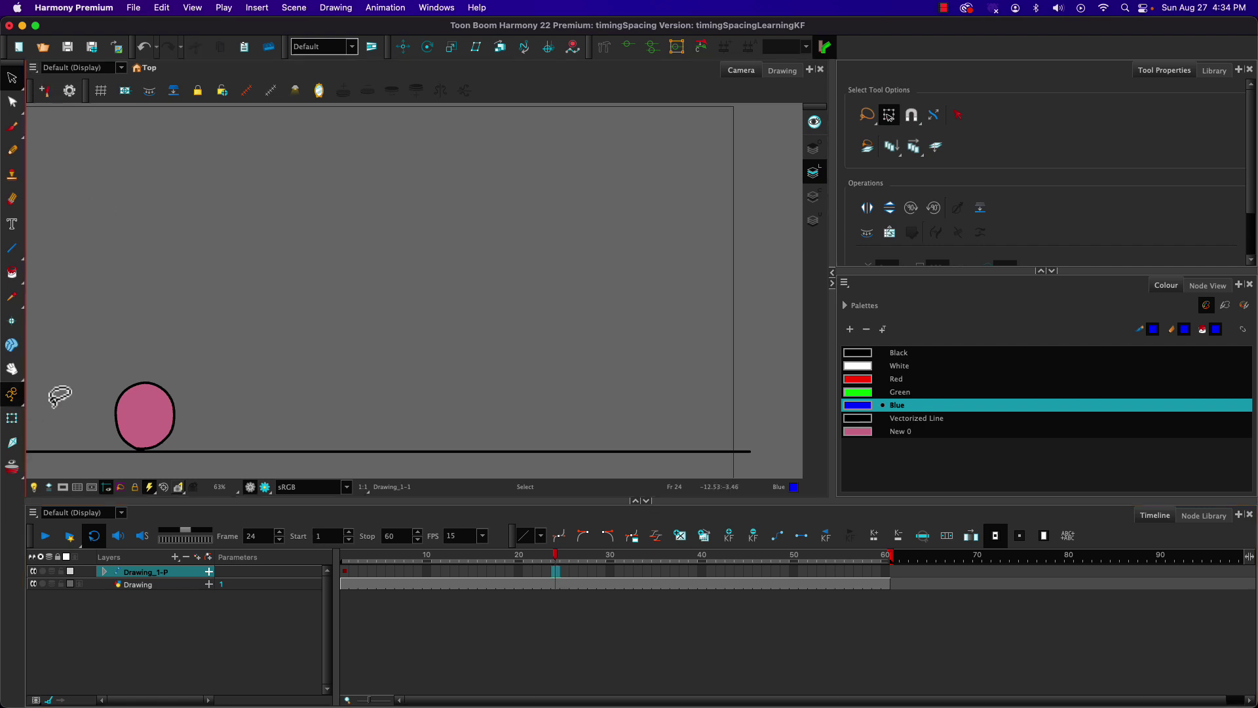
pyautogui.click(341, 565)
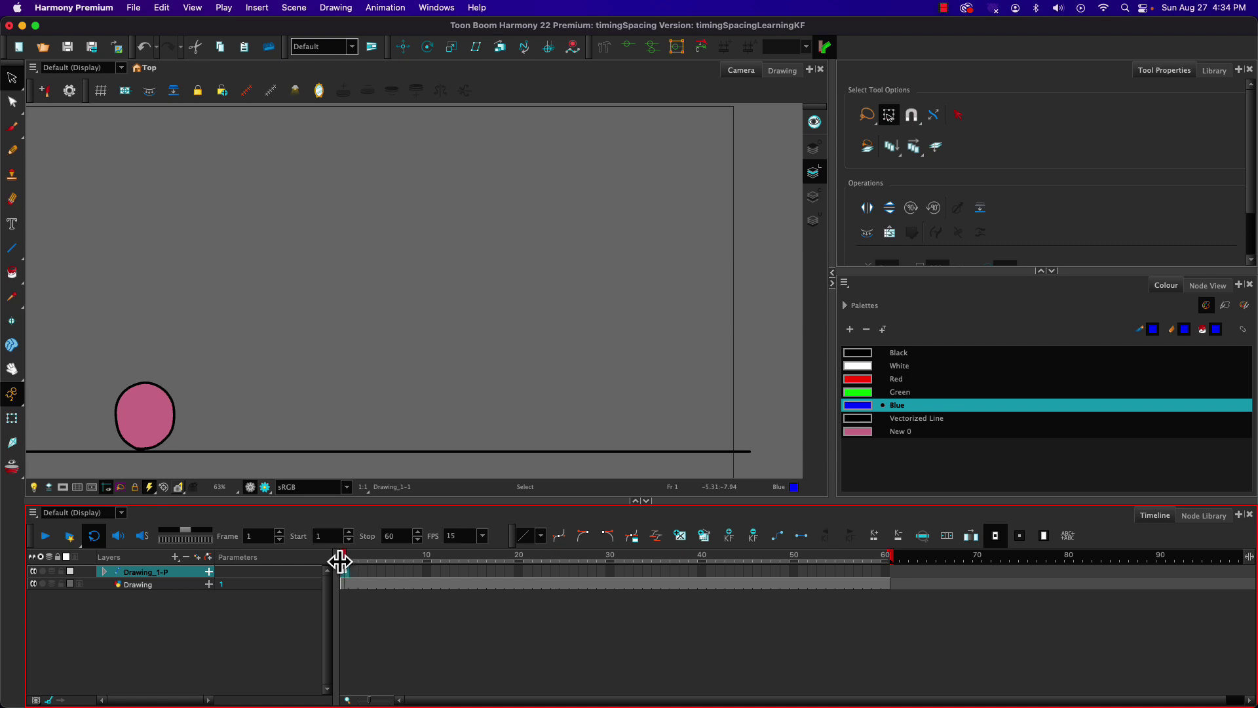
# Activate the Transform tool for the ball, show the whole camera frame and turn on the camera mask.
pyautogui.click(12, 438)
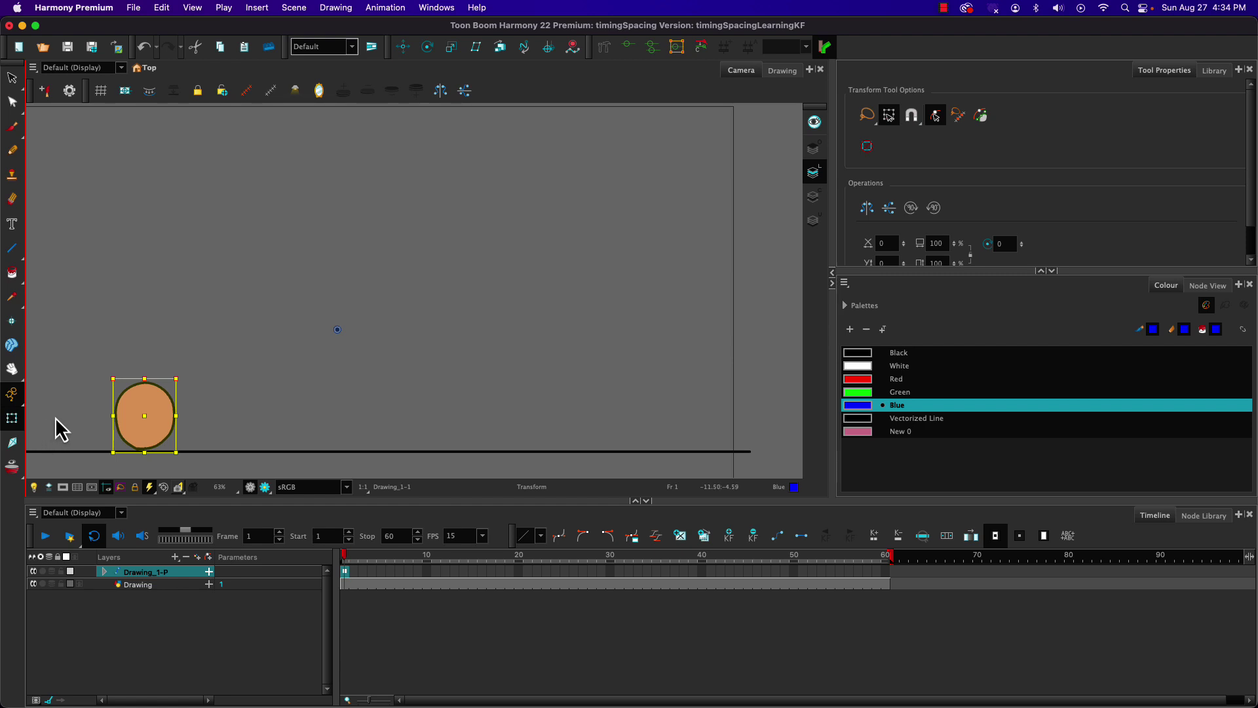
pyautogui.scroll(-2, 80, 408)
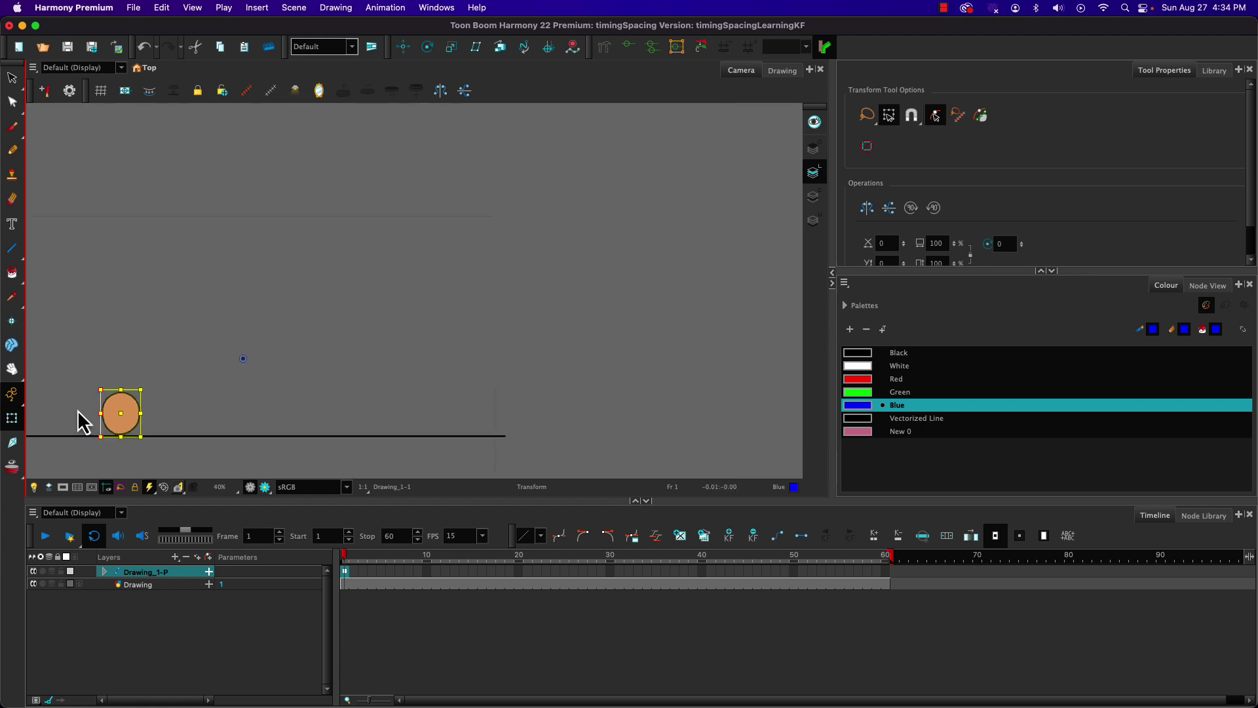
pyautogui.moveTo(80, 418); pyautogui.dragTo(241, 379)
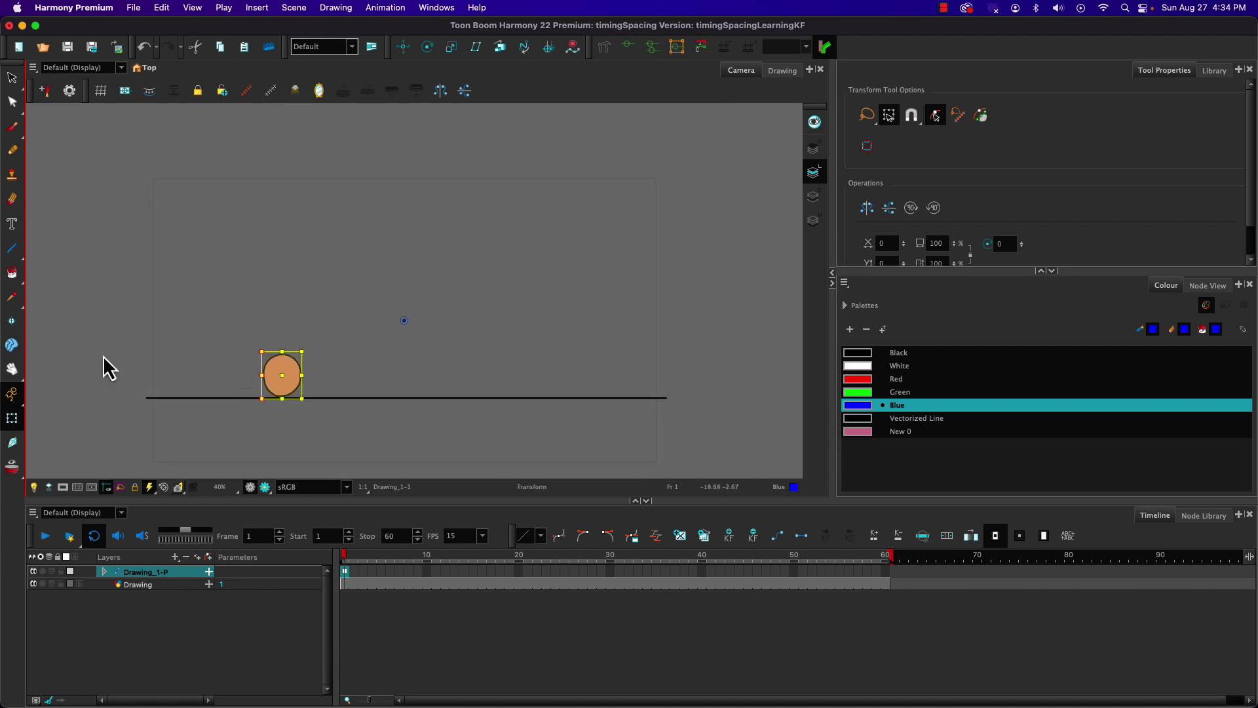
pyautogui.click(62, 484)
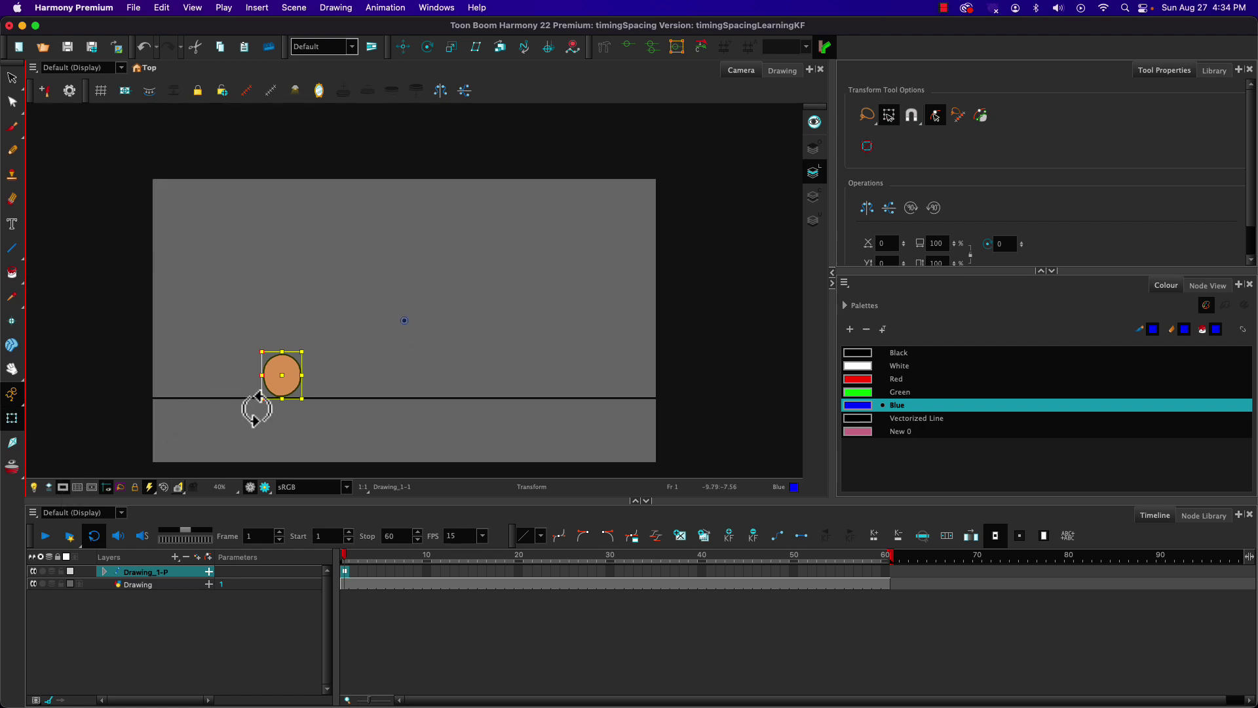
# Switch to the Rotate tool and test the ball's rotation about its default pivot, undoing each trial rotation.
pyautogui.moveTo(256, 411); pyautogui.dragTo(281, 415)
pyautogui.hotkey('ctrl', 'z')
pyautogui.click(426, 51)
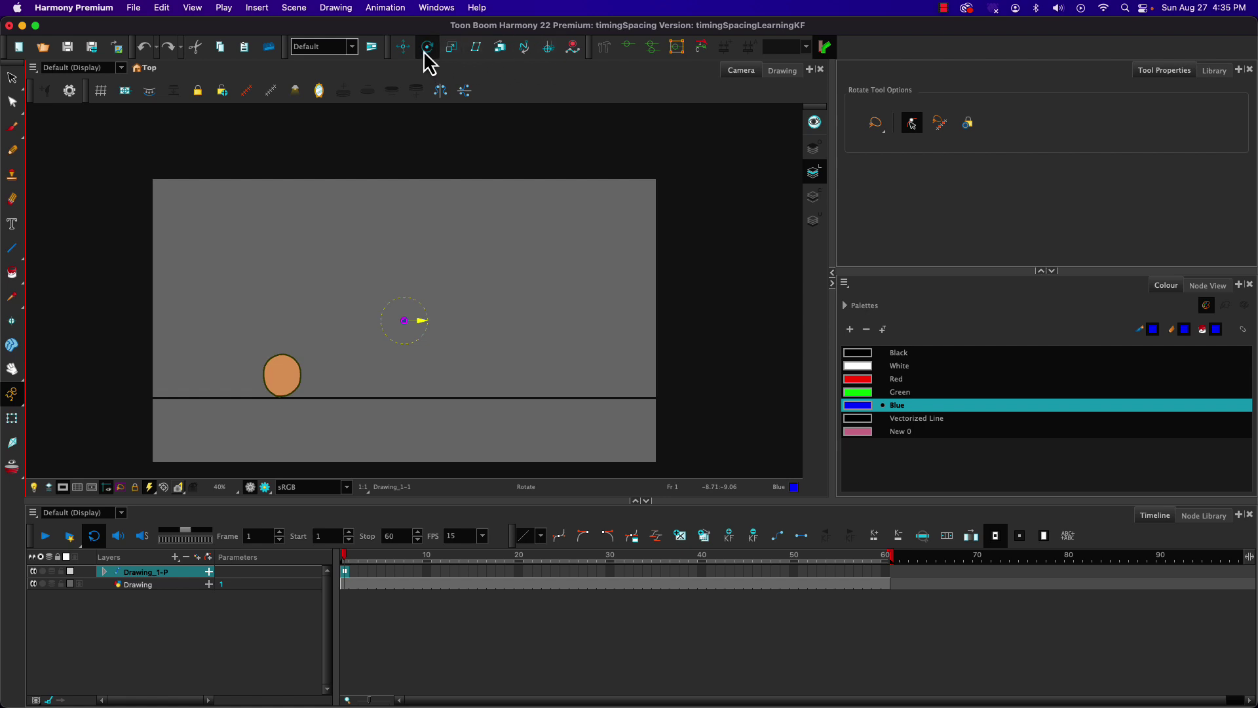
pyautogui.click(431, 8)
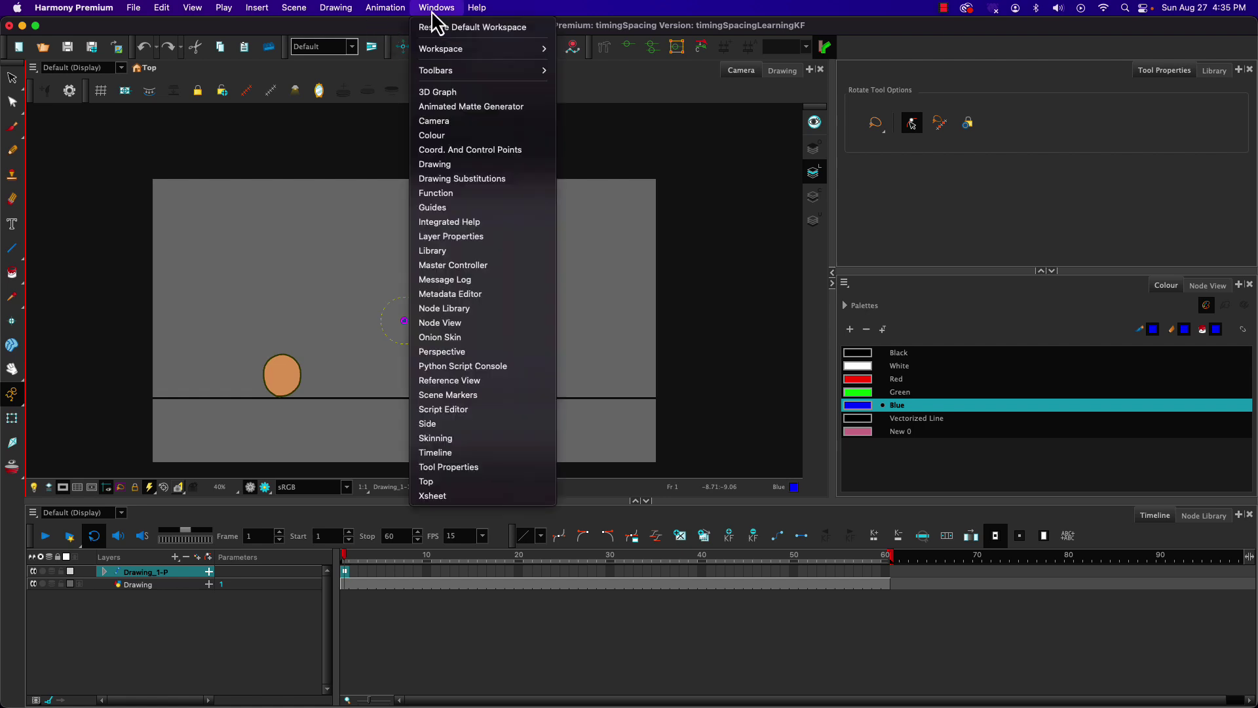
pyautogui.moveTo(435, 73)
pyautogui.click(423, 11)
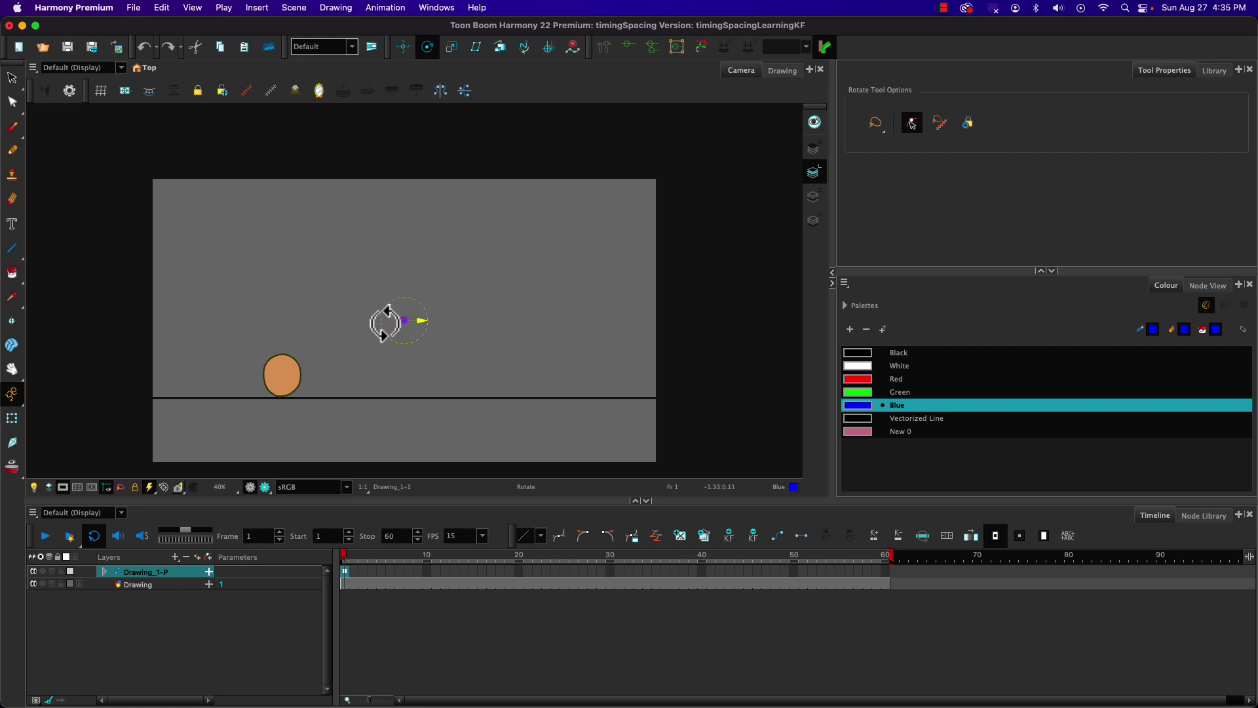
pyautogui.moveTo(385, 323); pyautogui.dragTo(380, 325)
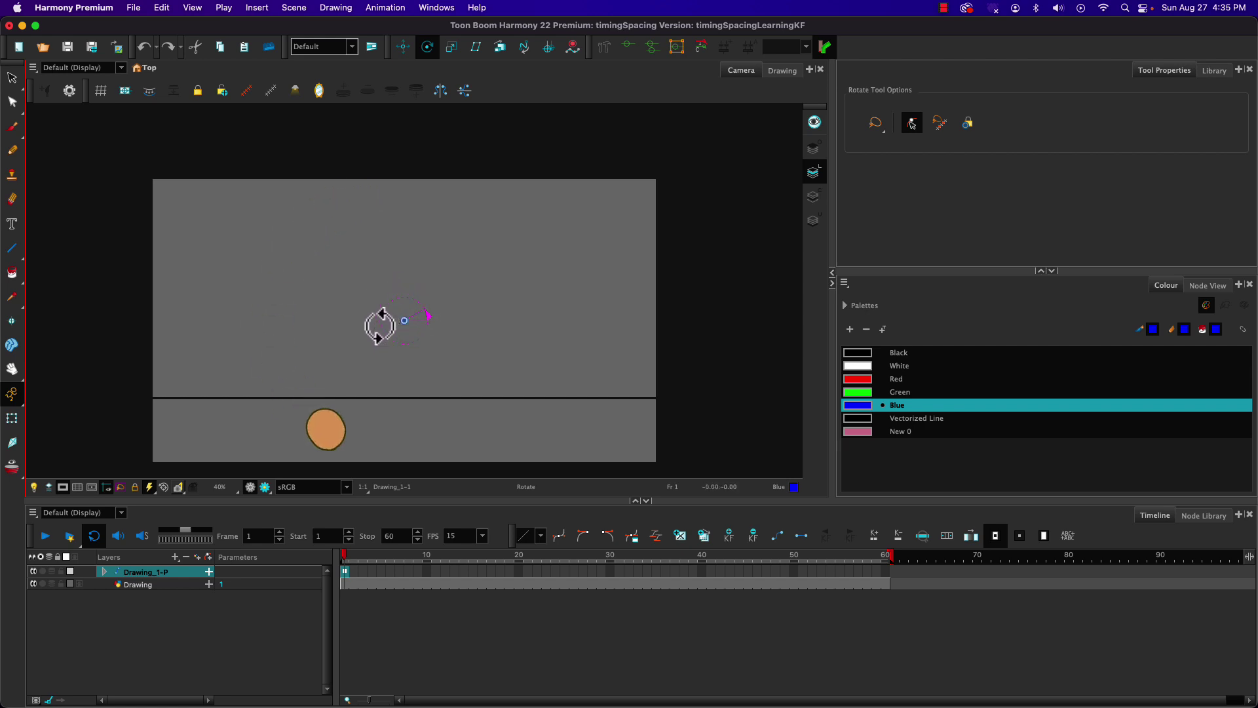
pyautogui.press('super+z')
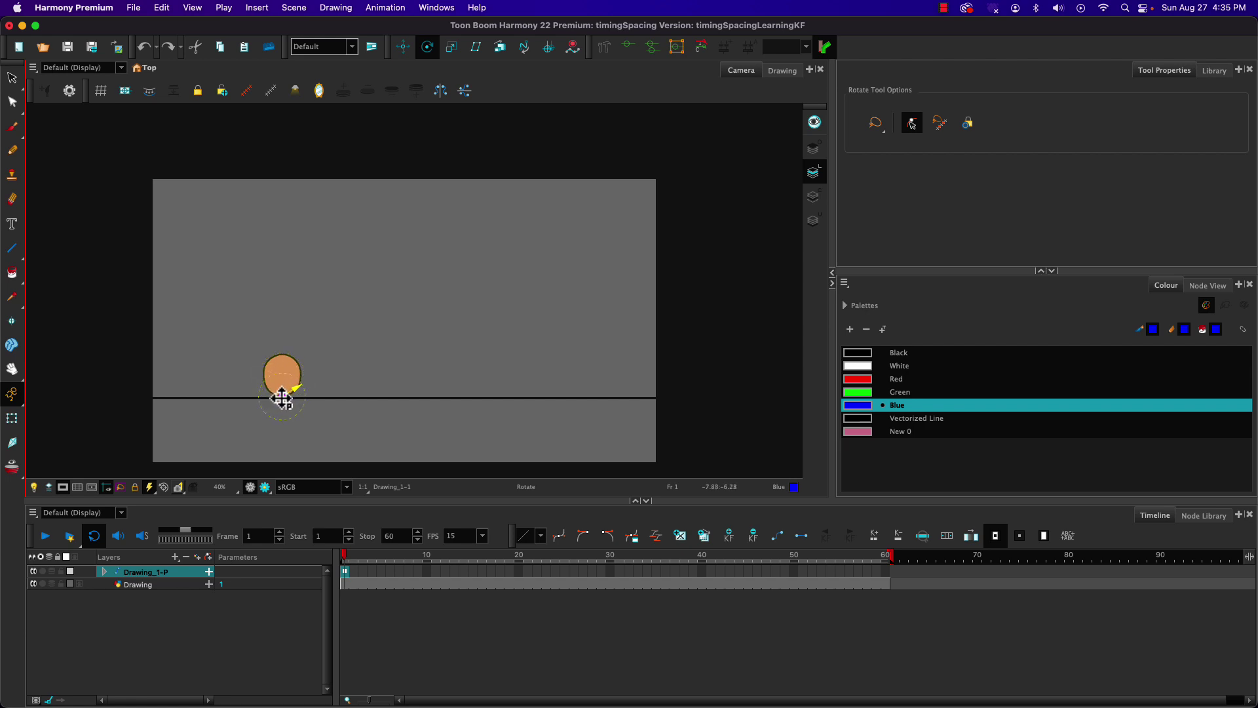
# Test the ball's rotation about a pivot at its base, undo it and place the pivot at the ball's centre.
pyautogui.moveTo(281, 392); pyautogui.dragTo(236, 395)
pyautogui.press('super+z')
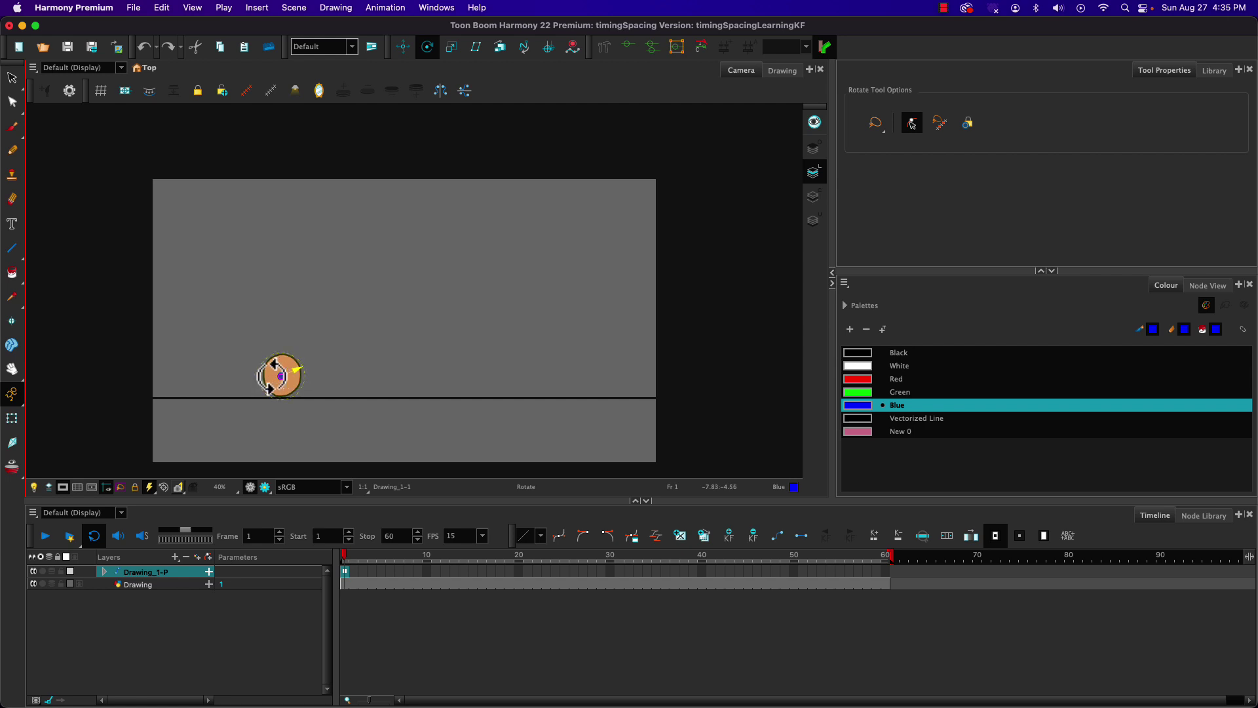
pyautogui.click(268, 380)
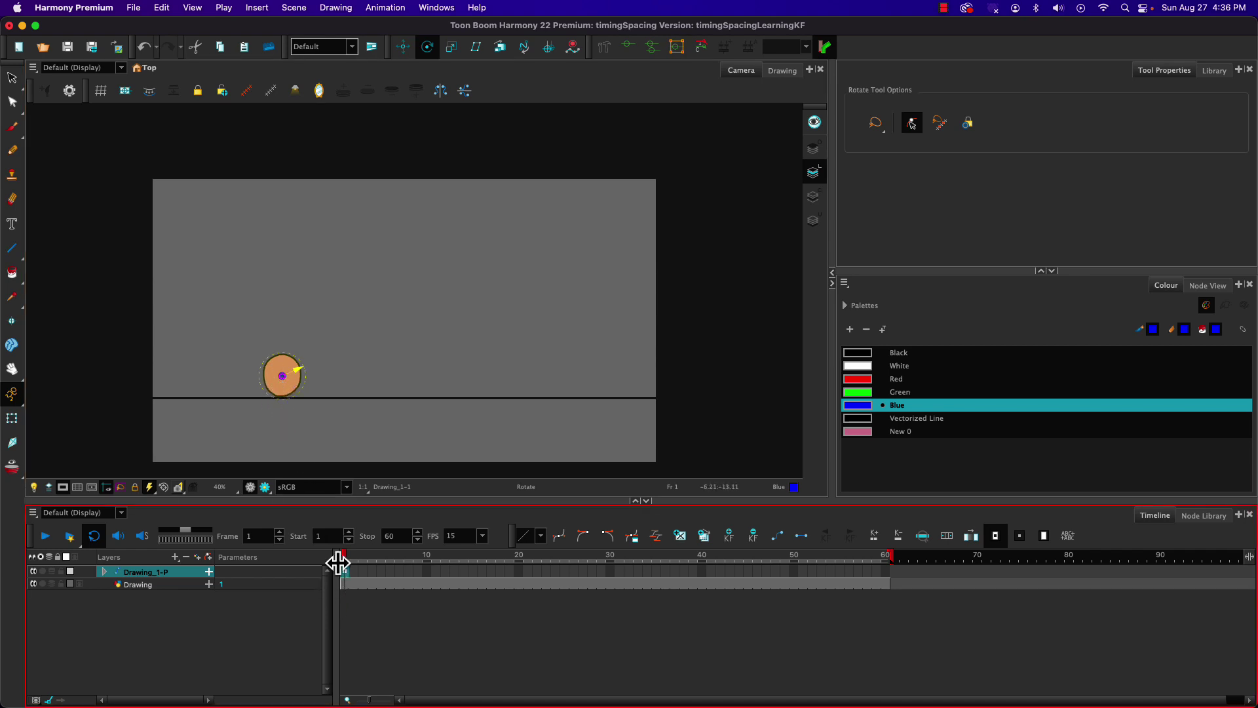
# Use the Transform tool to move the ball far right along the ground line at frame 24, with a keyframe on the peg.
pyautogui.click(12, 418)
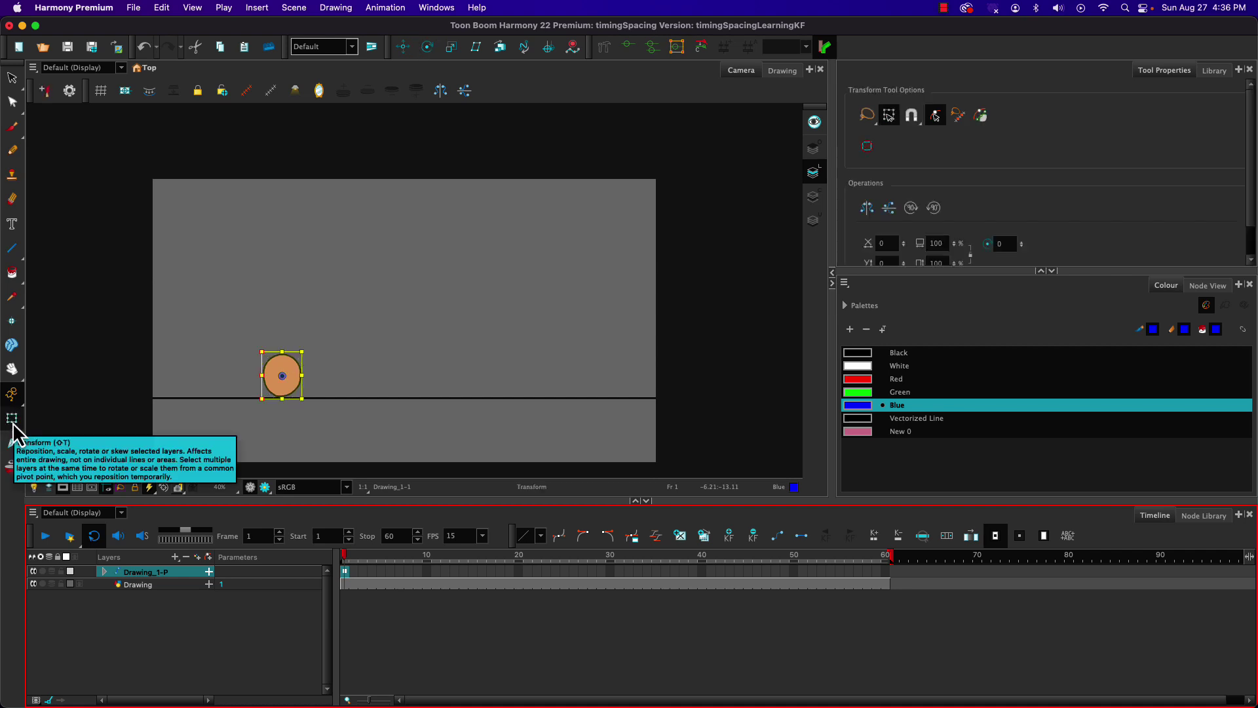
pyautogui.moveTo(347, 558); pyautogui.dragTo(408, 544)
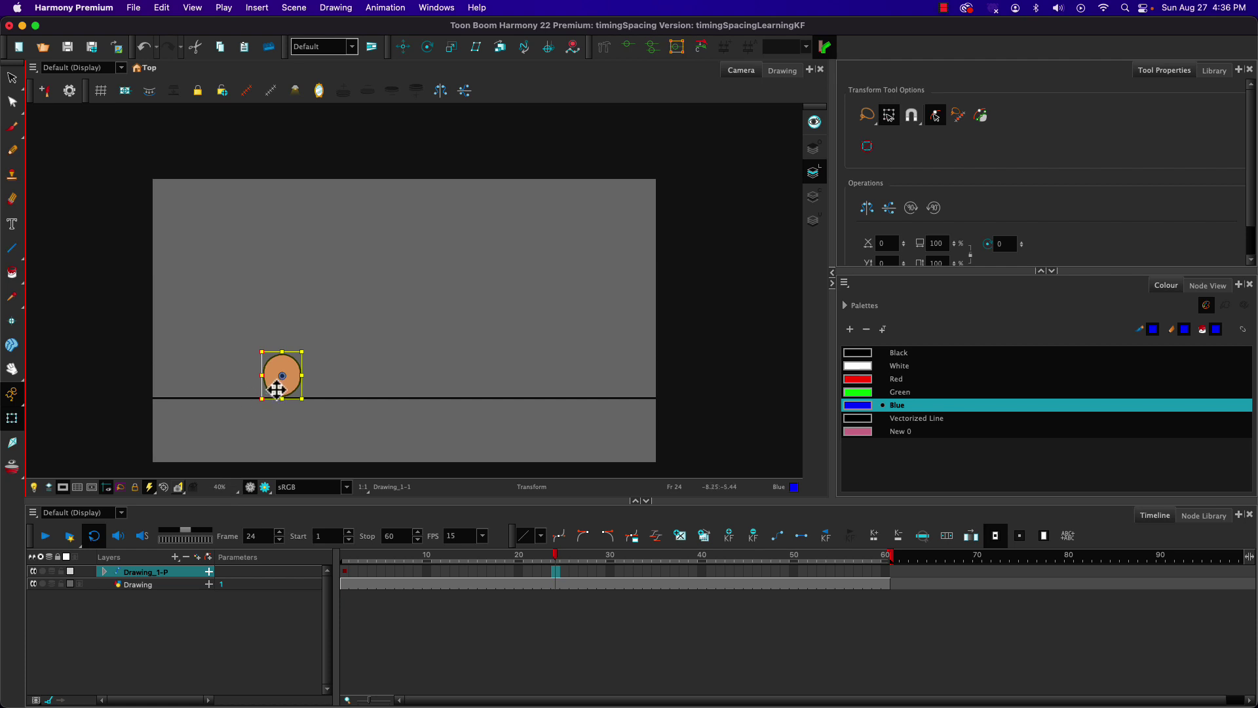
pyautogui.moveTo(287, 386); pyautogui.dragTo(549, 386)
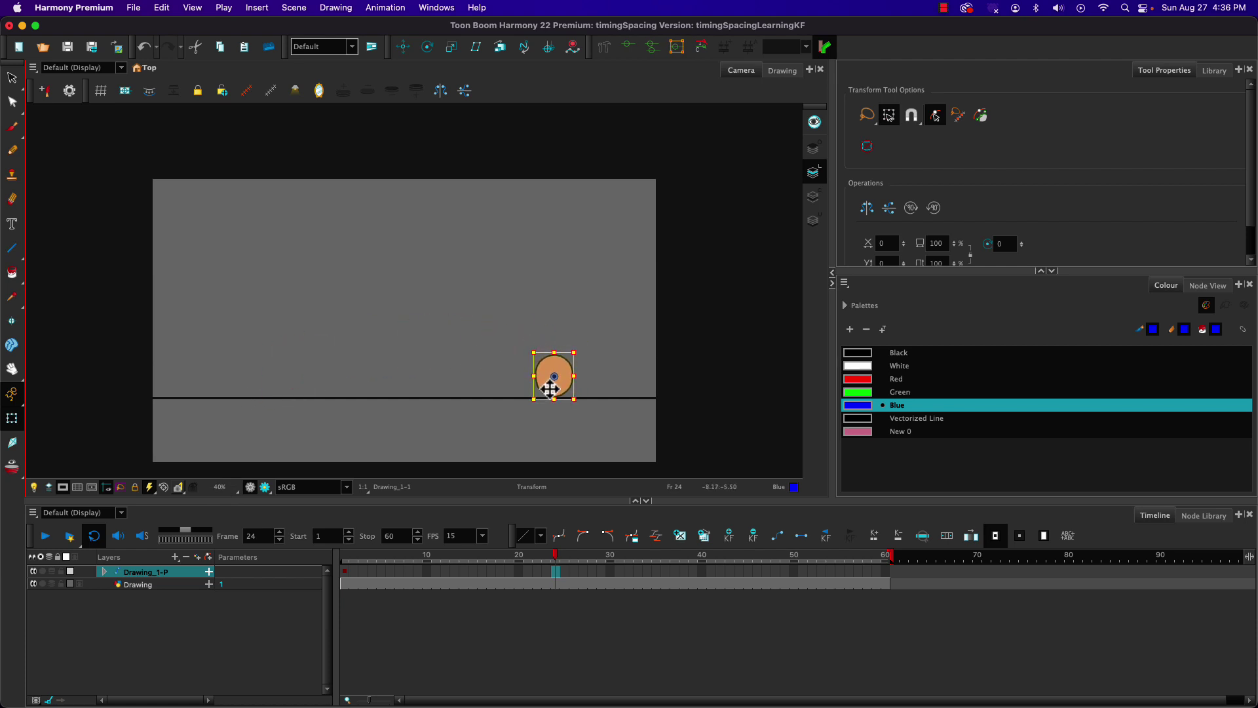
pyautogui.moveTo(555, 558)
pyautogui.mouseDown()
pyautogui.moveTo(343, 558)
pyautogui.moveTo(500, 562)
pyautogui.moveTo(364, 551)
pyautogui.moveTo(348, 577)
pyautogui.moveTo(409, 552)
pyautogui.moveTo(506, 553)
pyautogui.moveTo(383, 551)
pyautogui.moveTo(434, 546)
pyautogui.moveTo(345, 564)
pyautogui.moveTo(414, 557)
pyautogui.moveTo(377, 558)
pyautogui.moveTo(554, 574)
pyautogui.mouseUp()
pyautogui.click(556, 573)
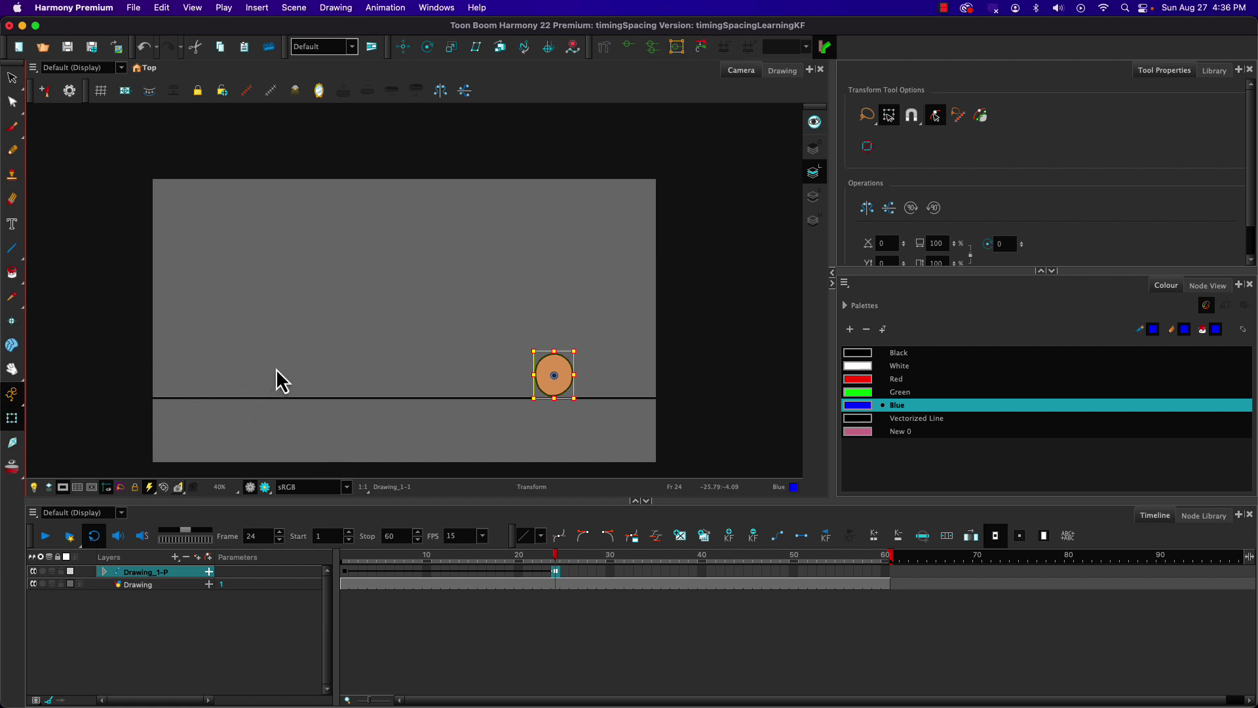
# Reposition the ball at the frame 24 keyframe to near the middle of the ground line.
pyautogui.moveTo(553, 567)
pyautogui.mouseDown()
pyautogui.moveTo(431, 568)
pyautogui.moveTo(556, 567)
pyautogui.mouseUp()
pyautogui.moveTo(534, 368); pyautogui.dragTo(426, 367)
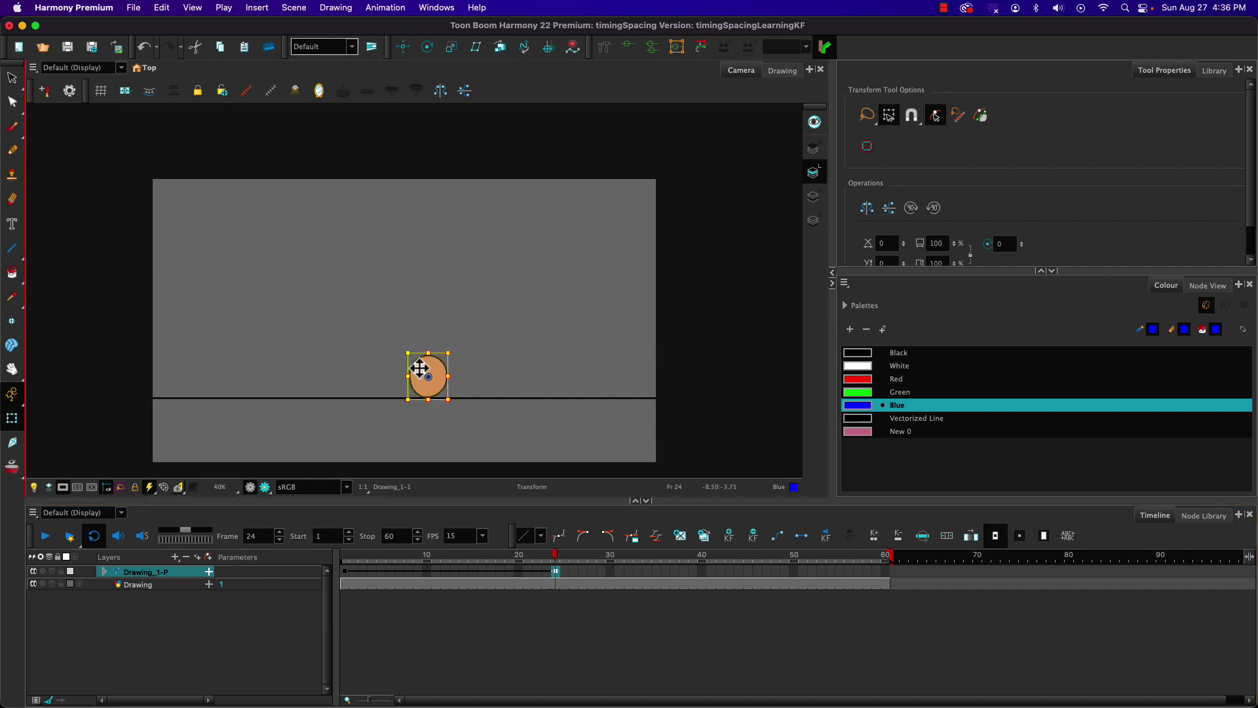
pyautogui.moveTo(554, 557)
pyautogui.mouseDown()
pyautogui.moveTo(342, 559)
pyautogui.moveTo(531, 568)
pyautogui.moveTo(341, 541)
pyautogui.moveTo(553, 542)
pyautogui.moveTo(334, 553)
pyautogui.moveTo(556, 562)
pyautogui.moveTo(318, 560)
pyautogui.moveTo(571, 560)
pyautogui.moveTo(554, 559)
pyautogui.mouseUp()
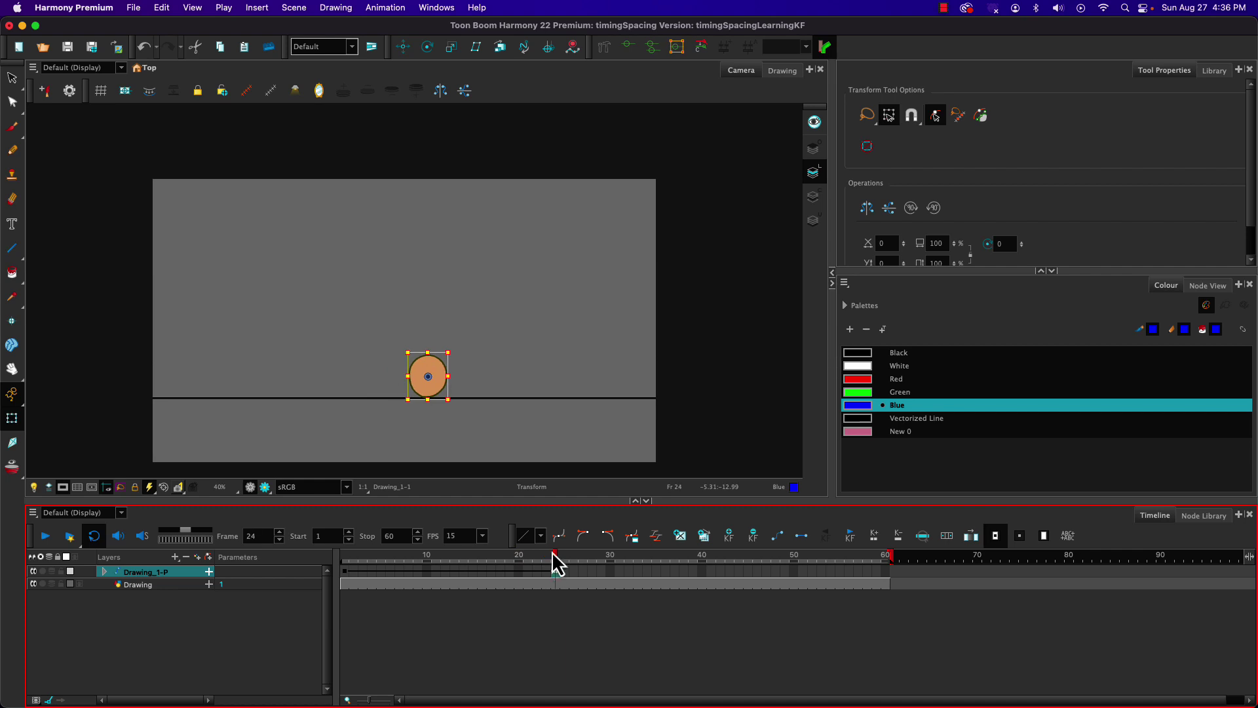
# Raise the ball above the ground line at frame 12 and lower it onto the ground line at frame 6.
pyautogui.click(443, 557)
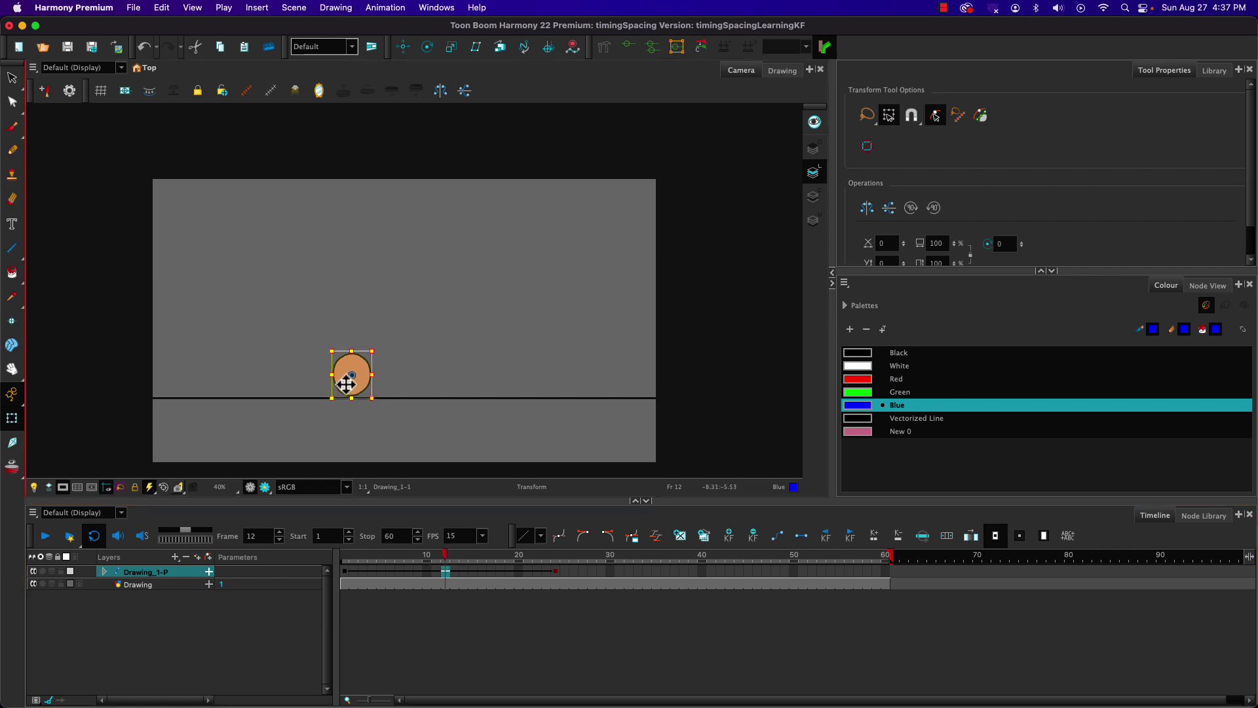
pyautogui.moveTo(348, 374); pyautogui.dragTo(346, 323)
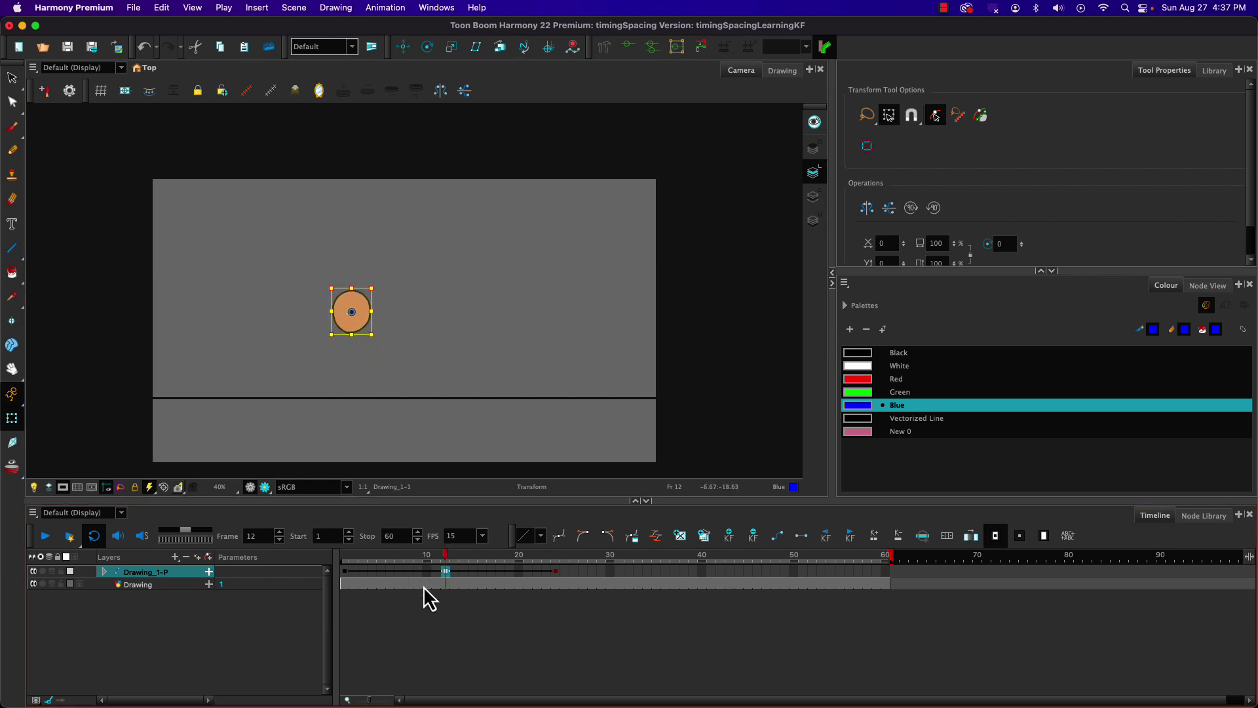
pyautogui.moveTo(446, 557); pyautogui.dragTo(391, 558)
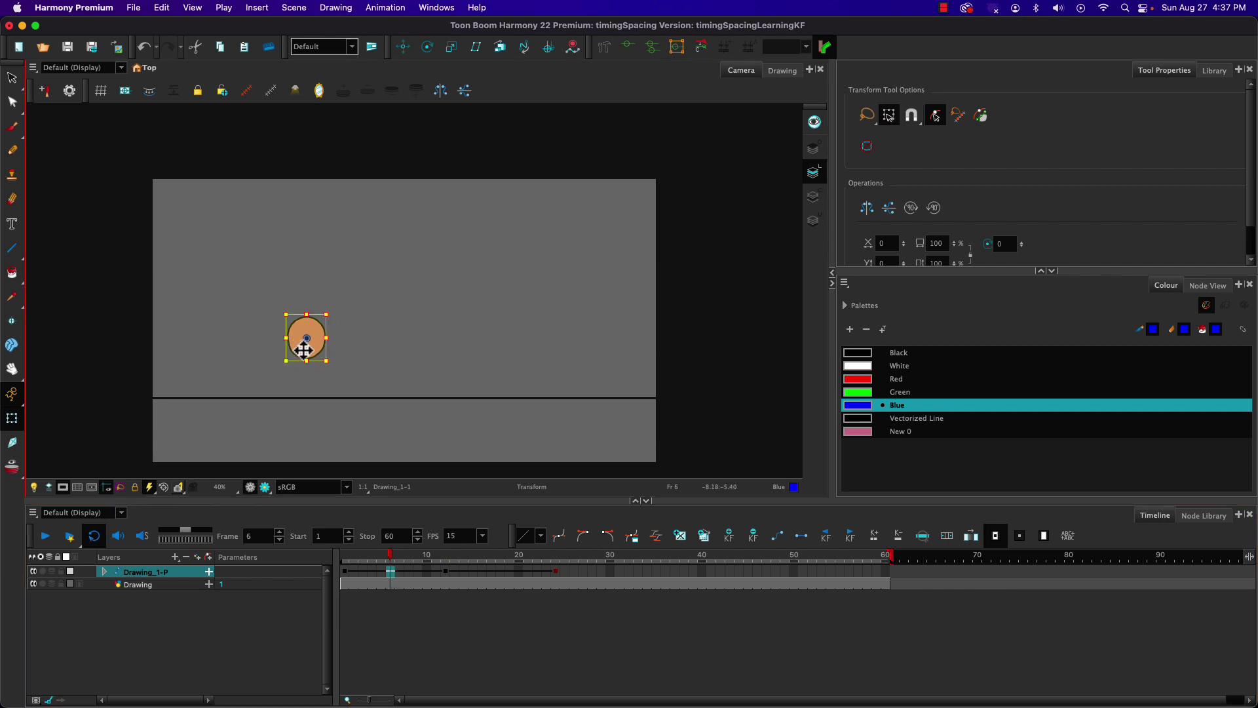
pyautogui.moveTo(302, 349); pyautogui.dragTo(307, 388)
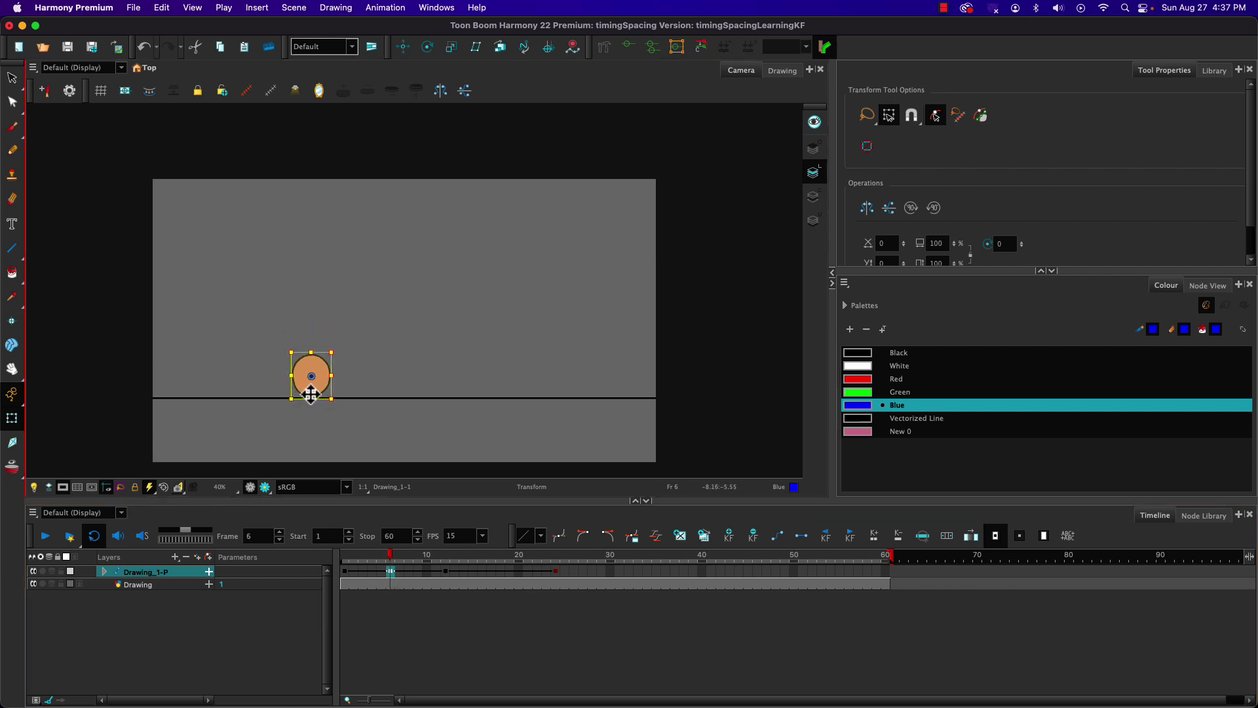
# Rotate the ball about a quarter turn clockwise at the frame 12 keyframe.
pyautogui.moveTo(391, 569); pyautogui.dragTo(442, 556)
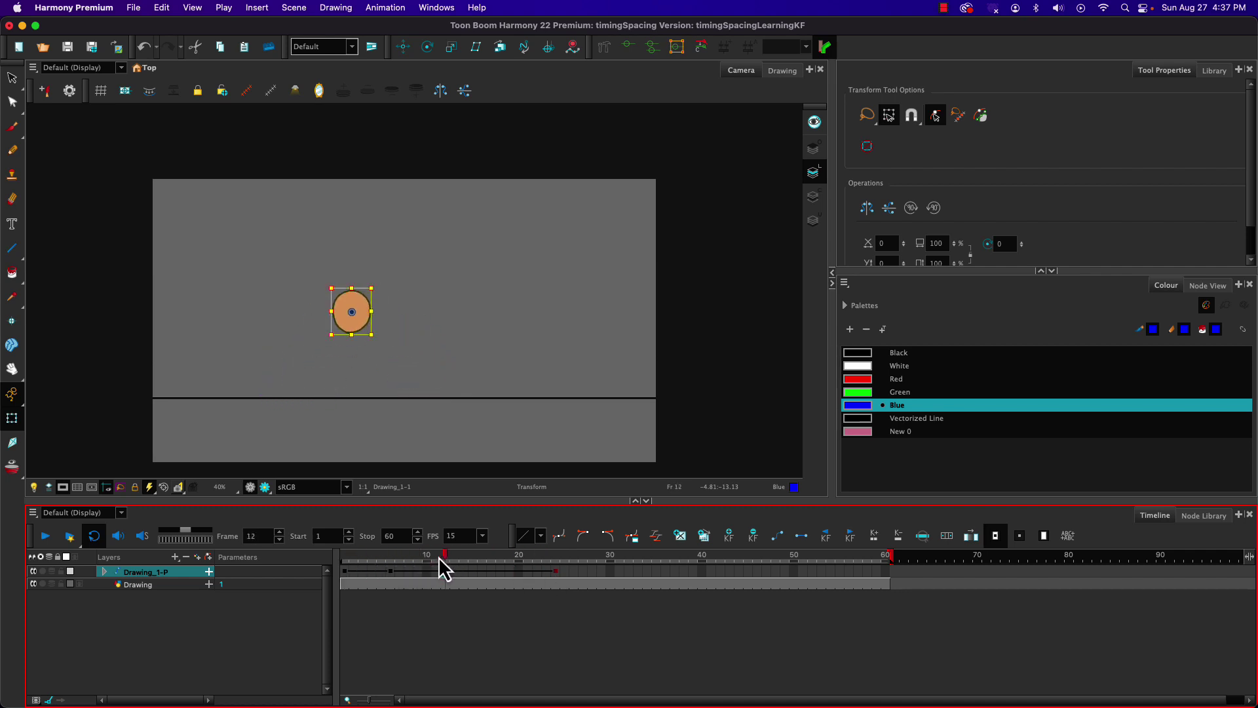
pyautogui.click(446, 570)
pyautogui.moveTo(346, 558); pyautogui.dragTo(445, 556)
pyautogui.moveTo(320, 282); pyautogui.dragTo(386, 287)
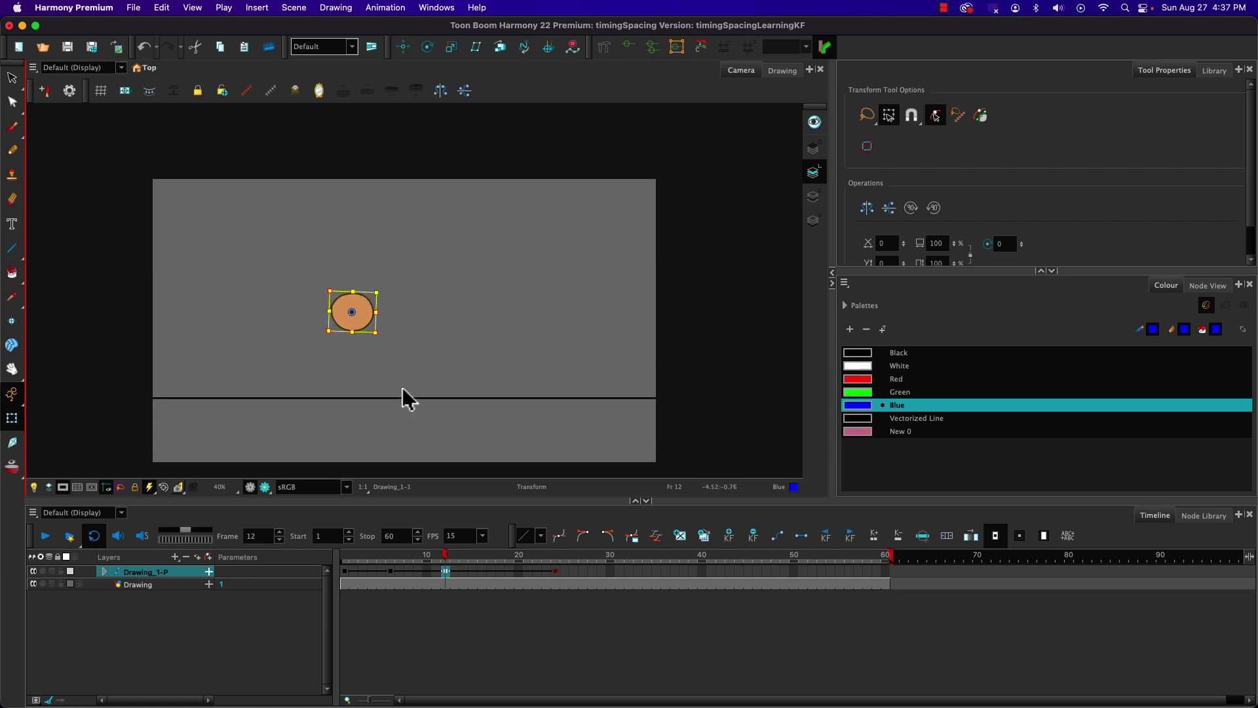
# Paint a red upward arrow on the ball in the Drawing_1 layer at frame 1 with the Brush, and return to the Transform tool.
pyautogui.moveTo(443, 553); pyautogui.dragTo(288, 545)
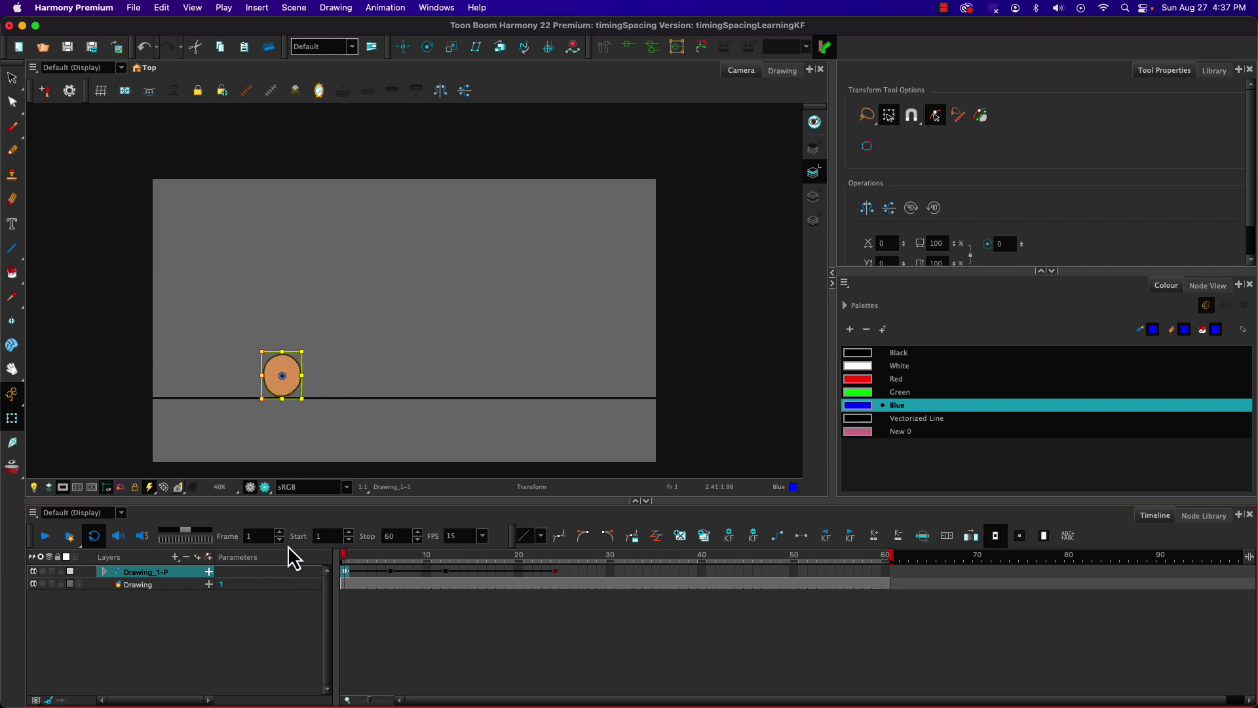
pyautogui.click(104, 573)
pyautogui.click(141, 583)
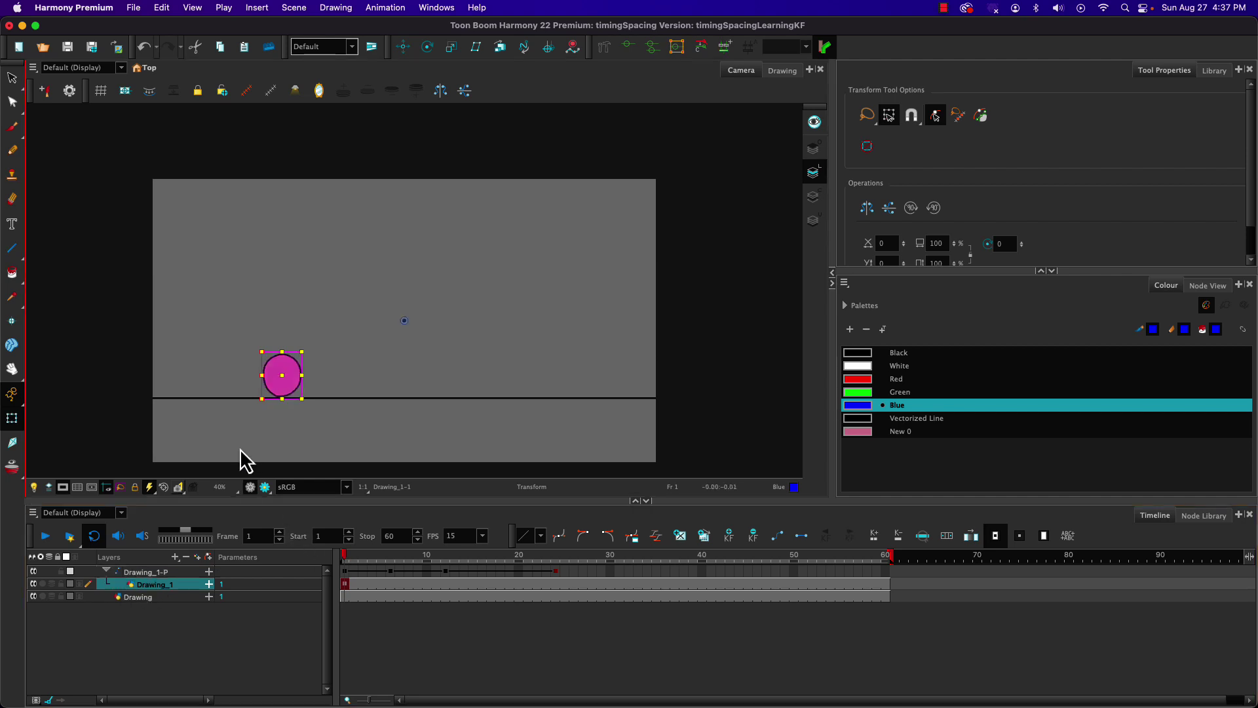
pyautogui.click(12, 127)
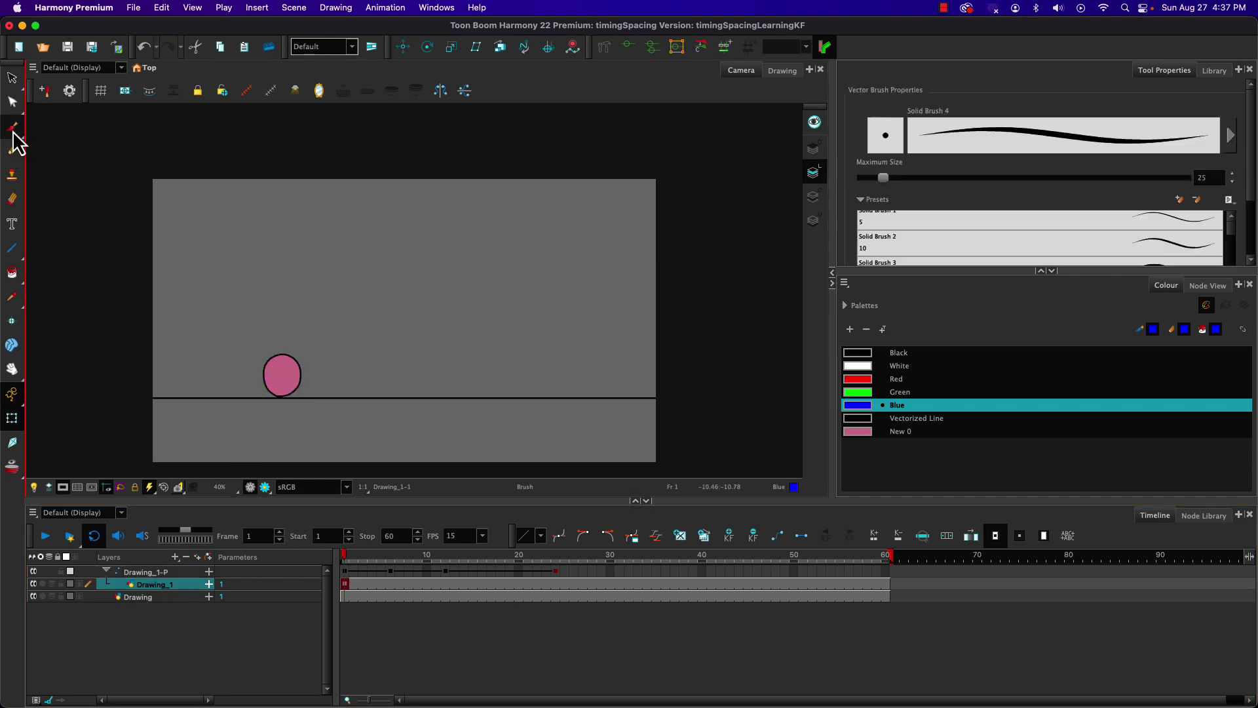
pyautogui.click(855, 380)
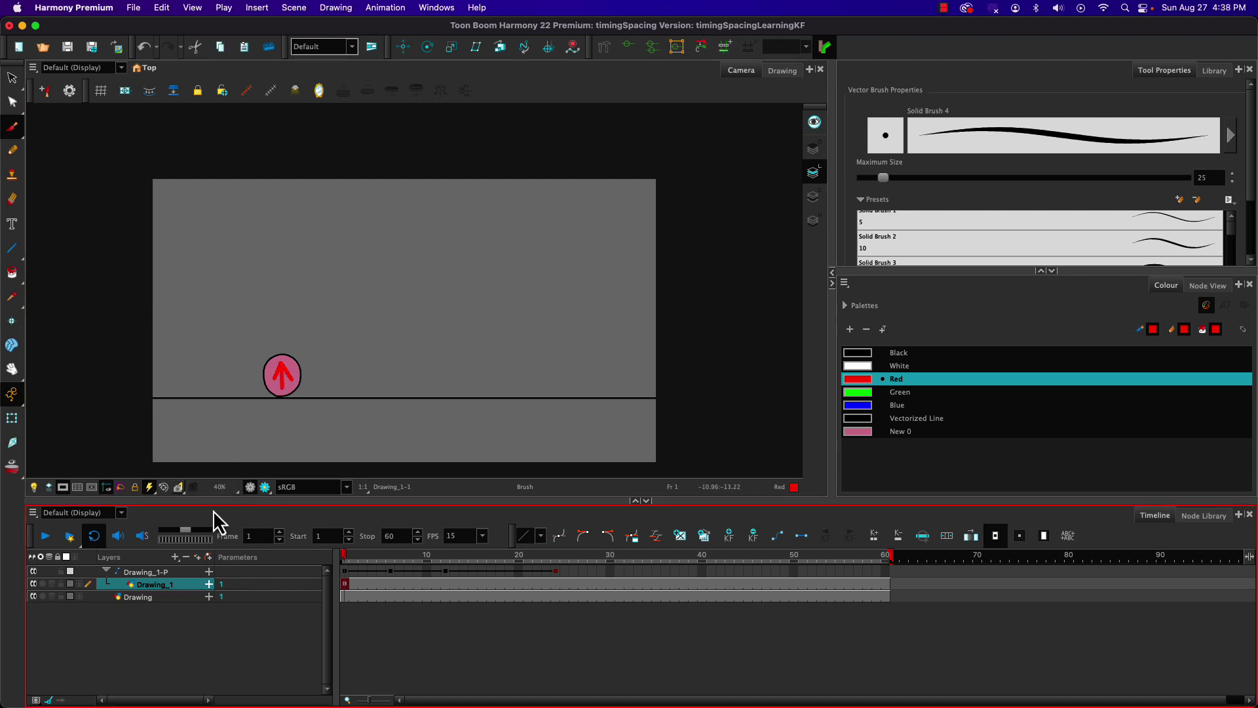
pyautogui.click(12, 393)
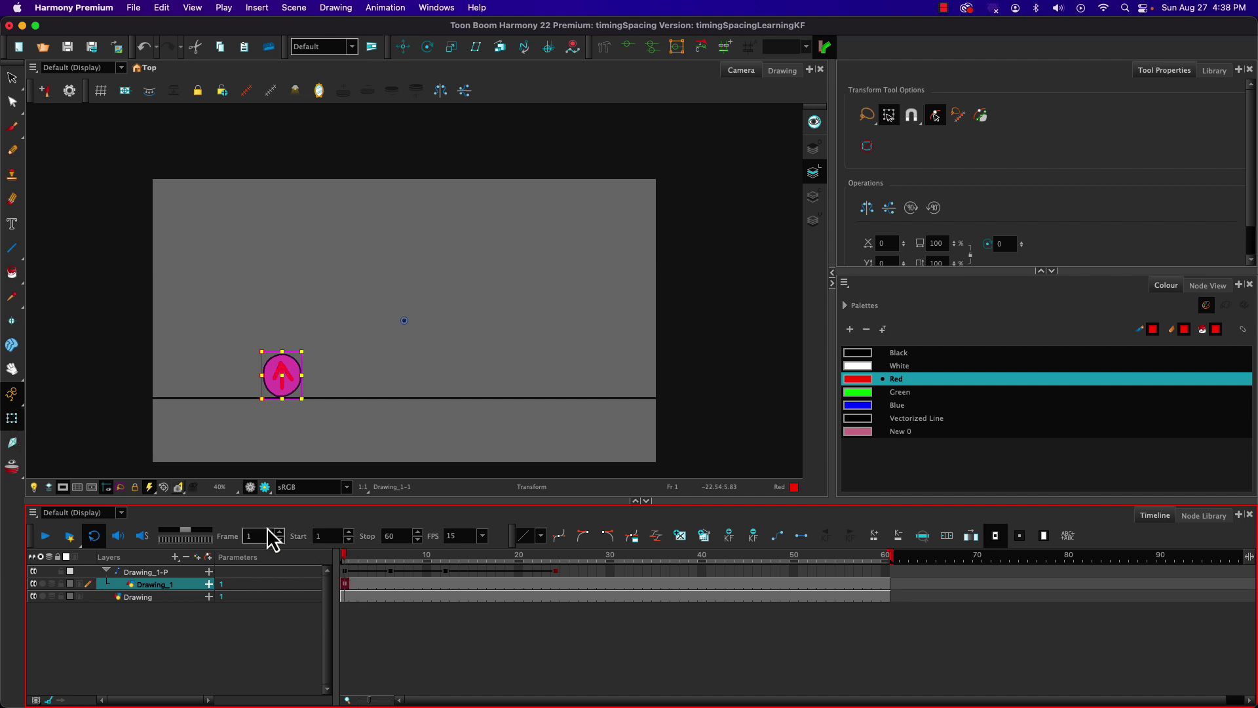
# Compare selecting the ball's drawing with selecting its peg at frame 1, ending with Drawing_1-P collapsed and selected.
pyautogui.click(106, 572)
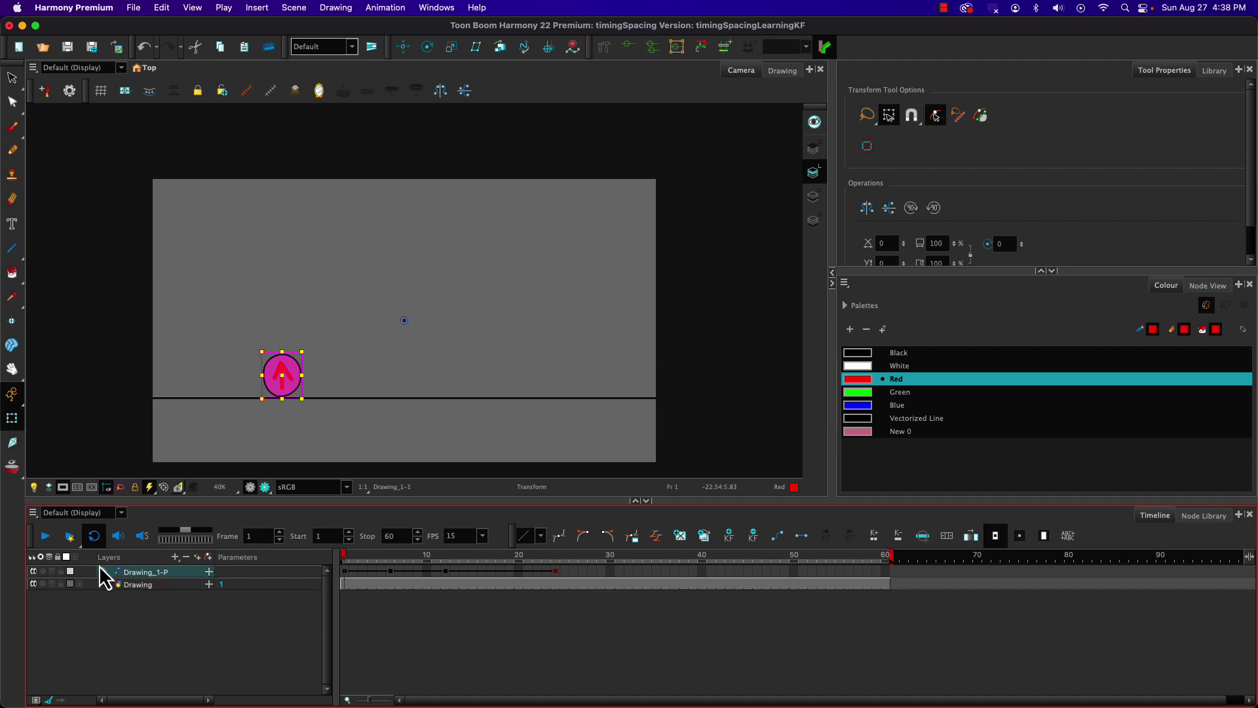
pyautogui.click(345, 571)
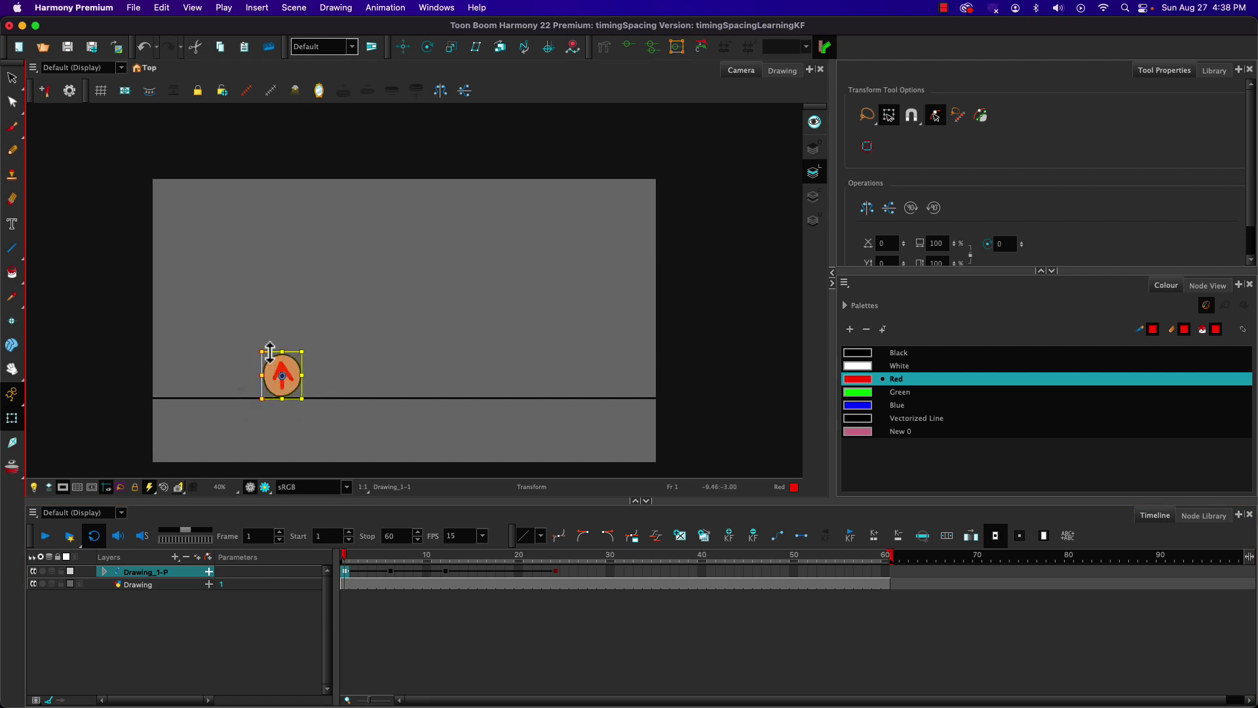
pyautogui.click(104, 572)
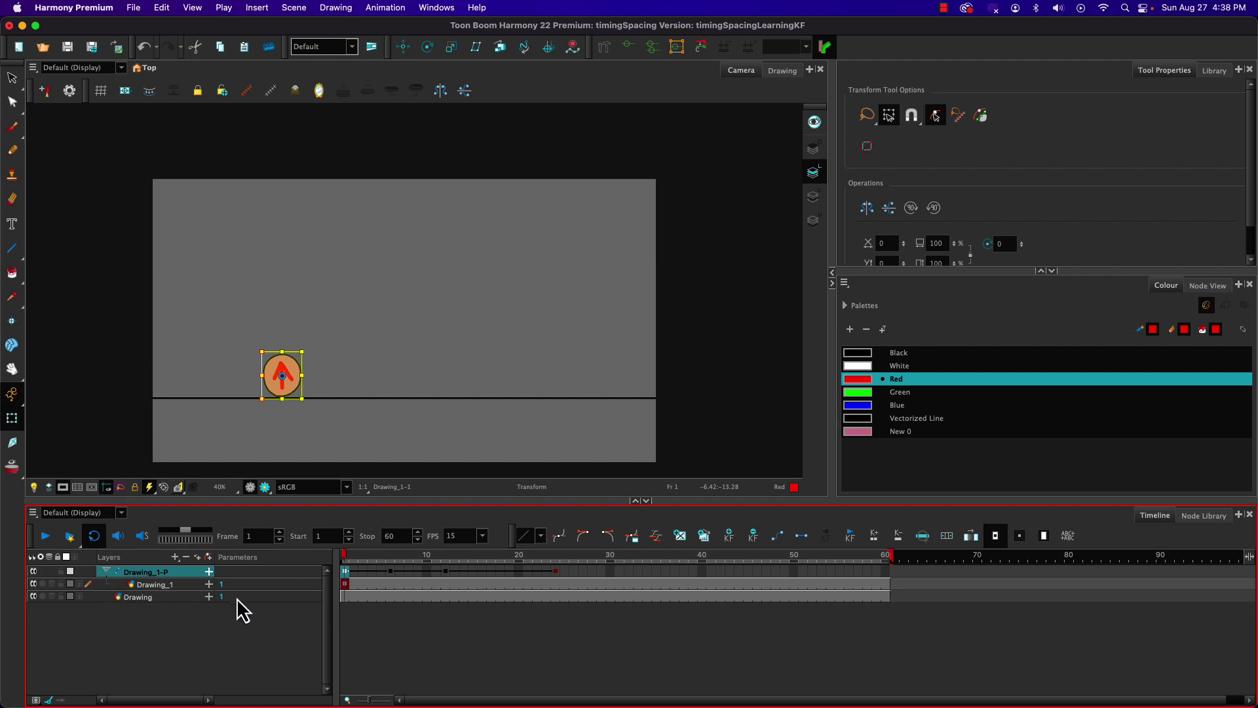
pyautogui.click(346, 585)
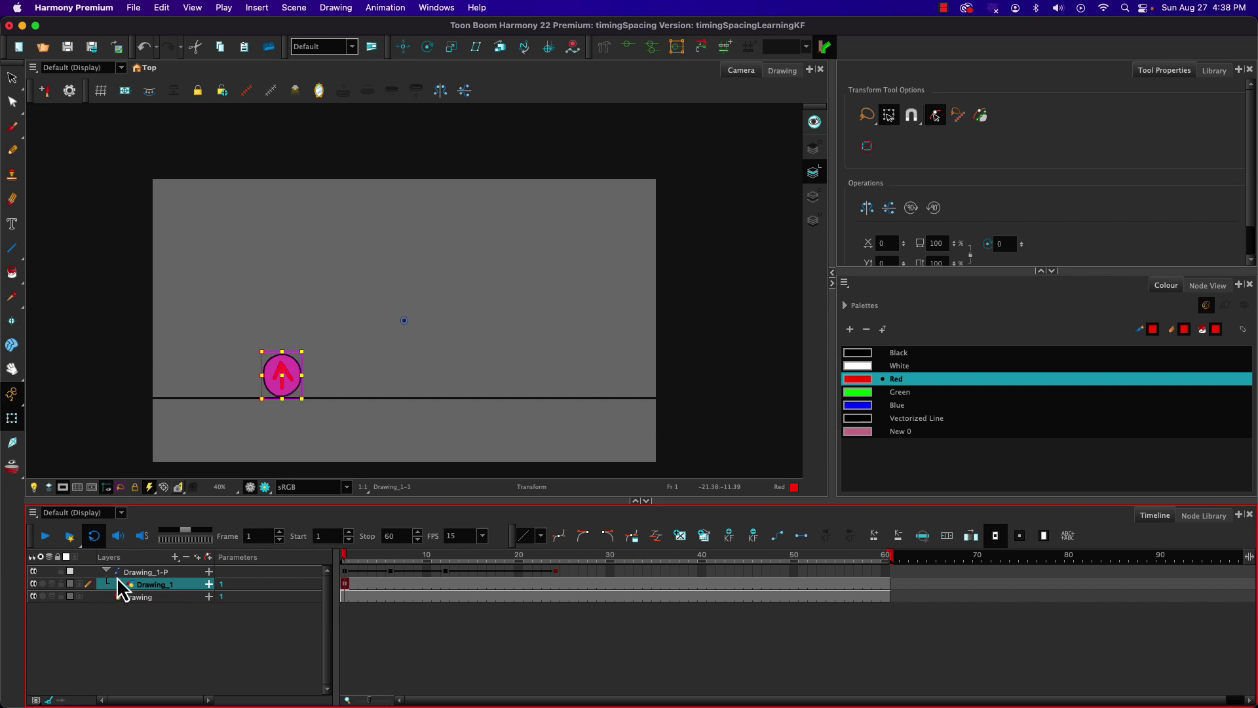
pyautogui.click(342, 571)
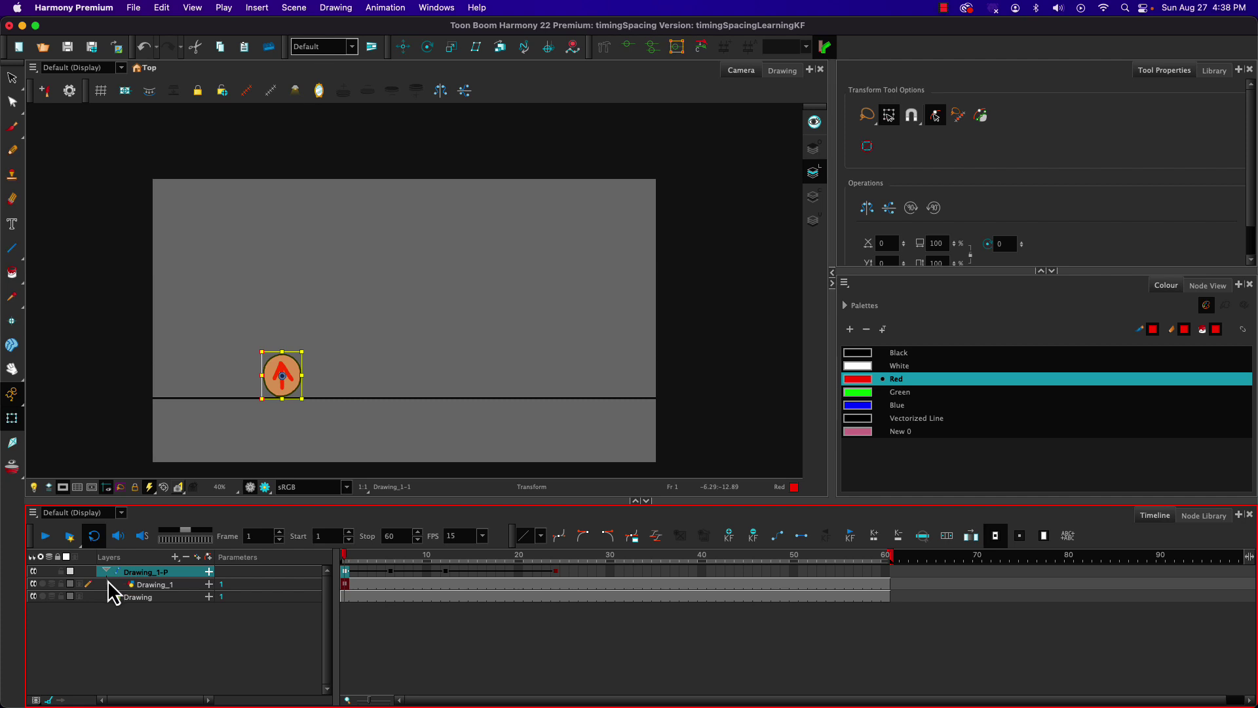
pyautogui.moveTo(108, 580)
pyautogui.mouseDown()
pyautogui.moveTo(113, 666)
pyautogui.moveTo(200, 638)
pyautogui.moveTo(128, 586)
pyautogui.mouseUp()
pyautogui.click(107, 571)
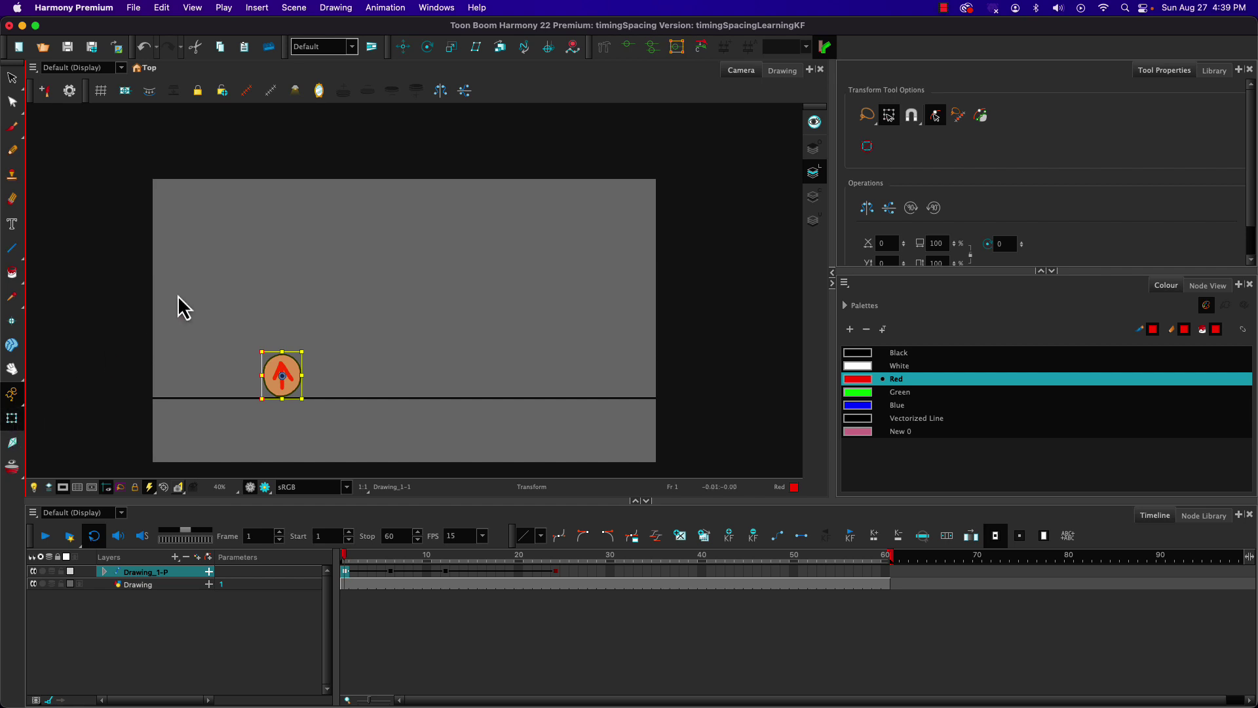
# Expand the parameters of Drawing_1-P and examine its position and rotation at frames 1, 12 and 24.
pyautogui.click(933, 113)
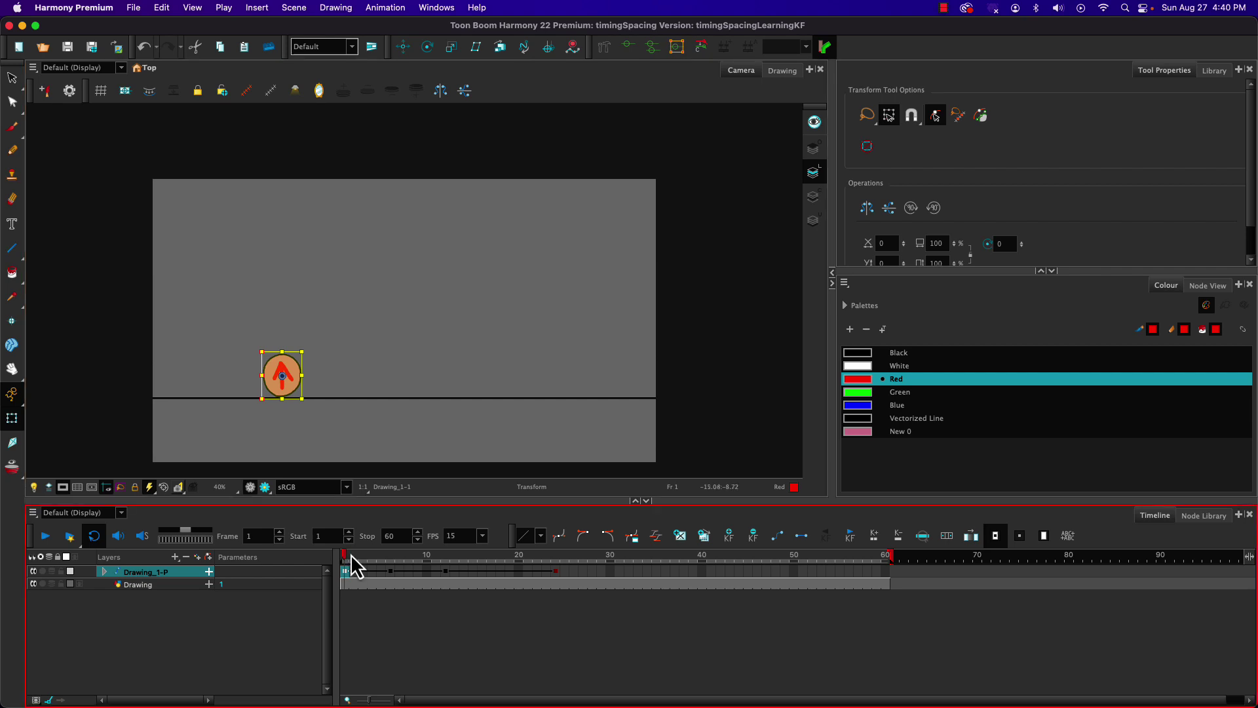
pyautogui.moveTo(351, 564); pyautogui.dragTo(554, 568)
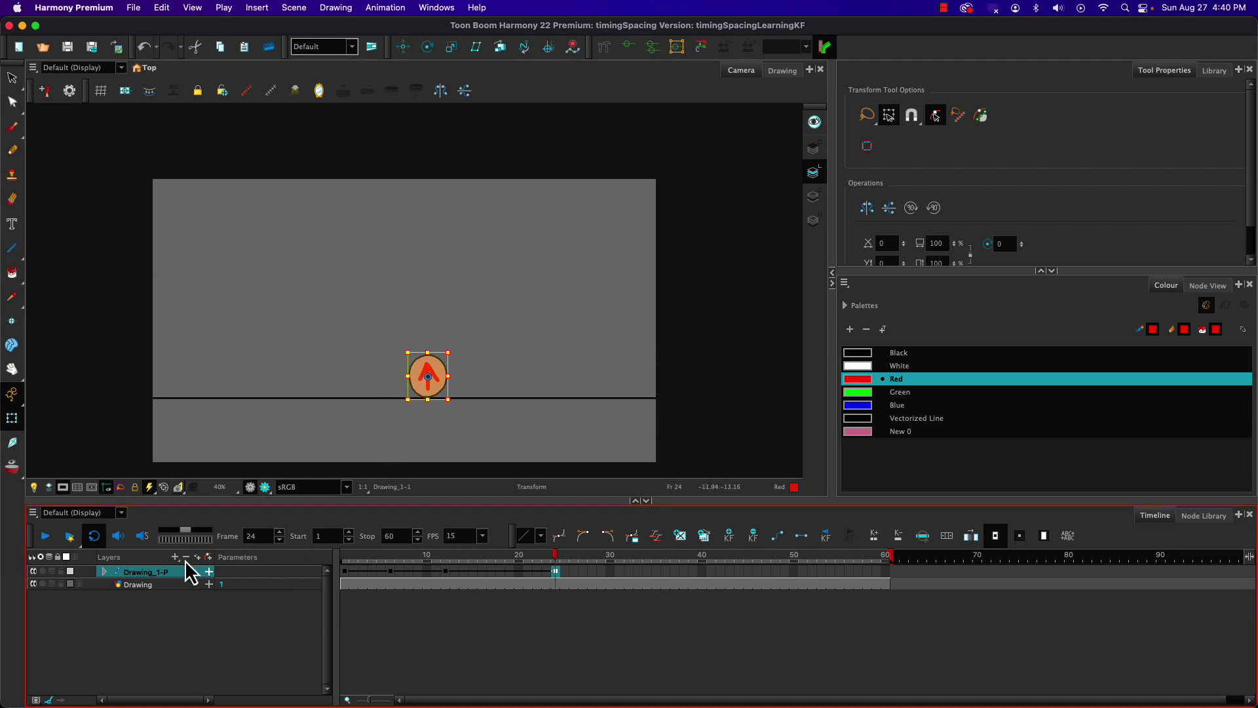
pyautogui.click(208, 572)
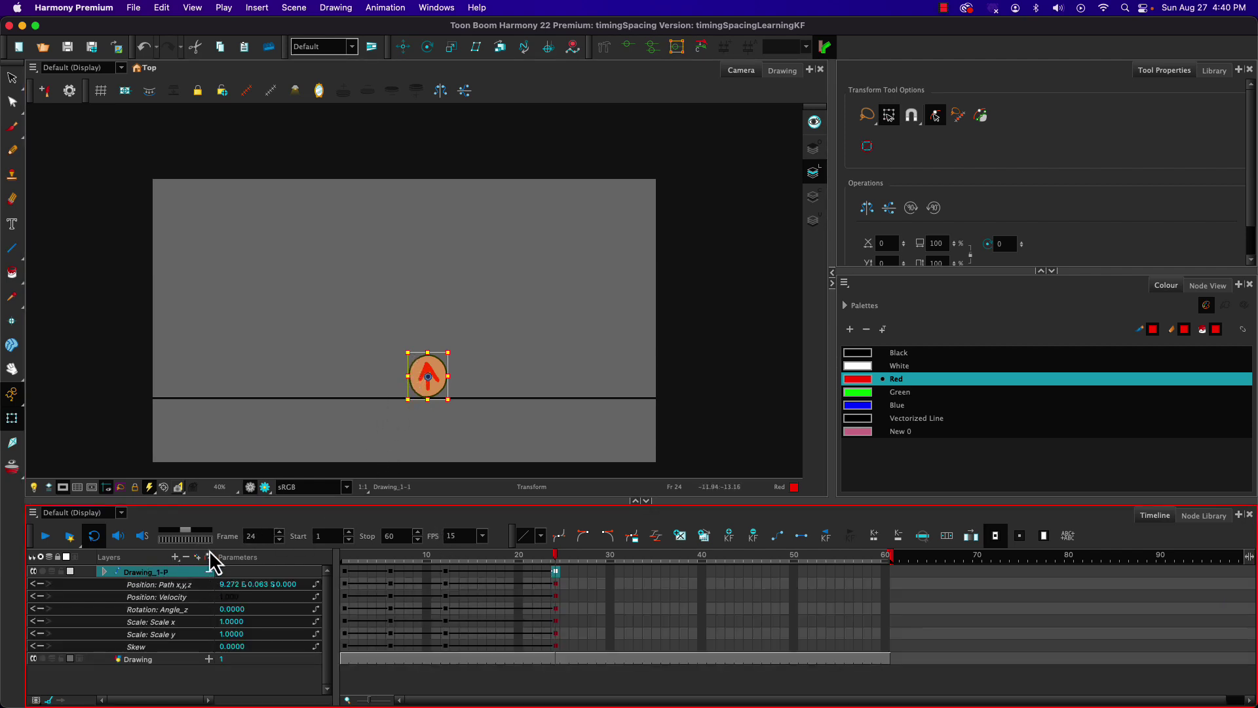
pyautogui.click(345, 560)
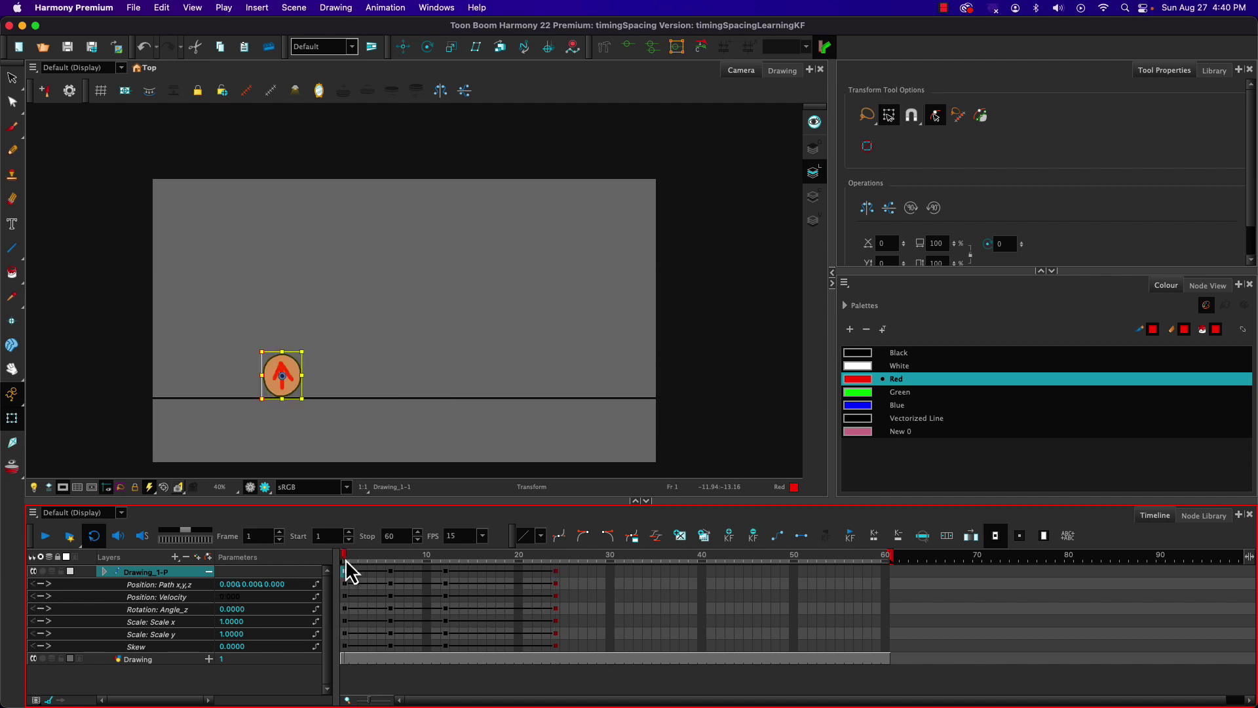
pyautogui.moveTo(347, 557); pyautogui.dragTo(446, 559)
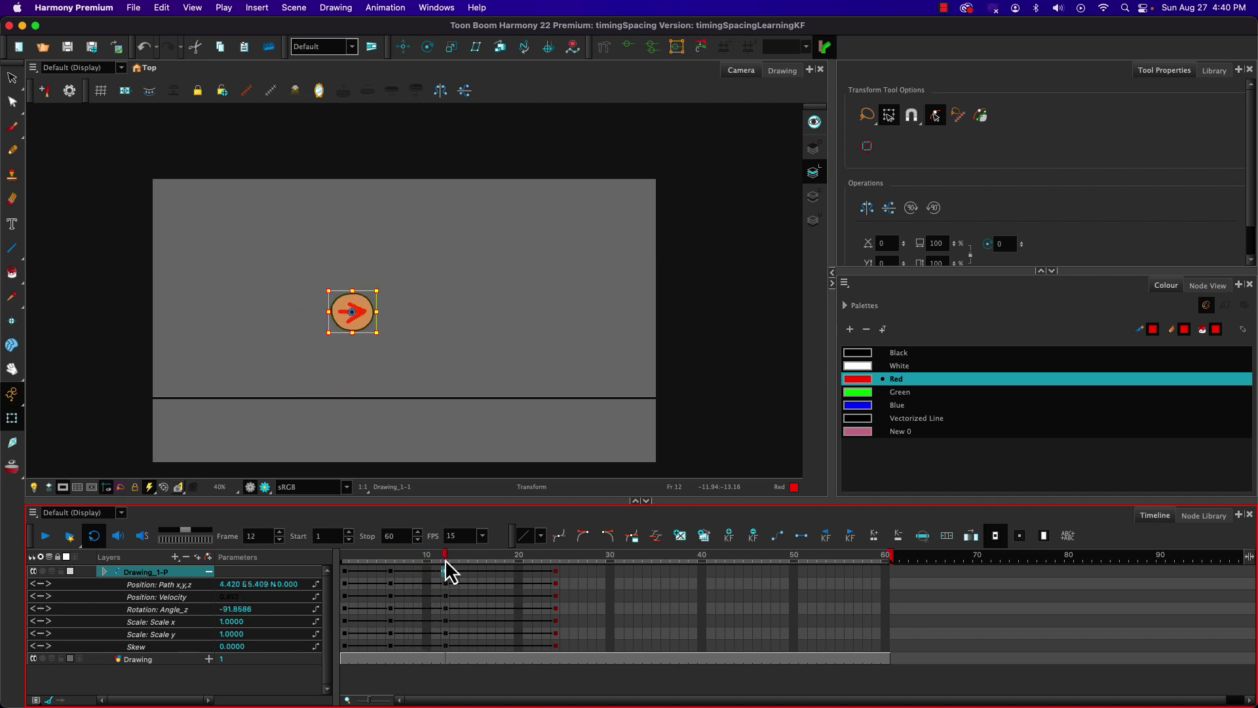
pyautogui.moveTo(446, 561); pyautogui.dragTo(554, 563)
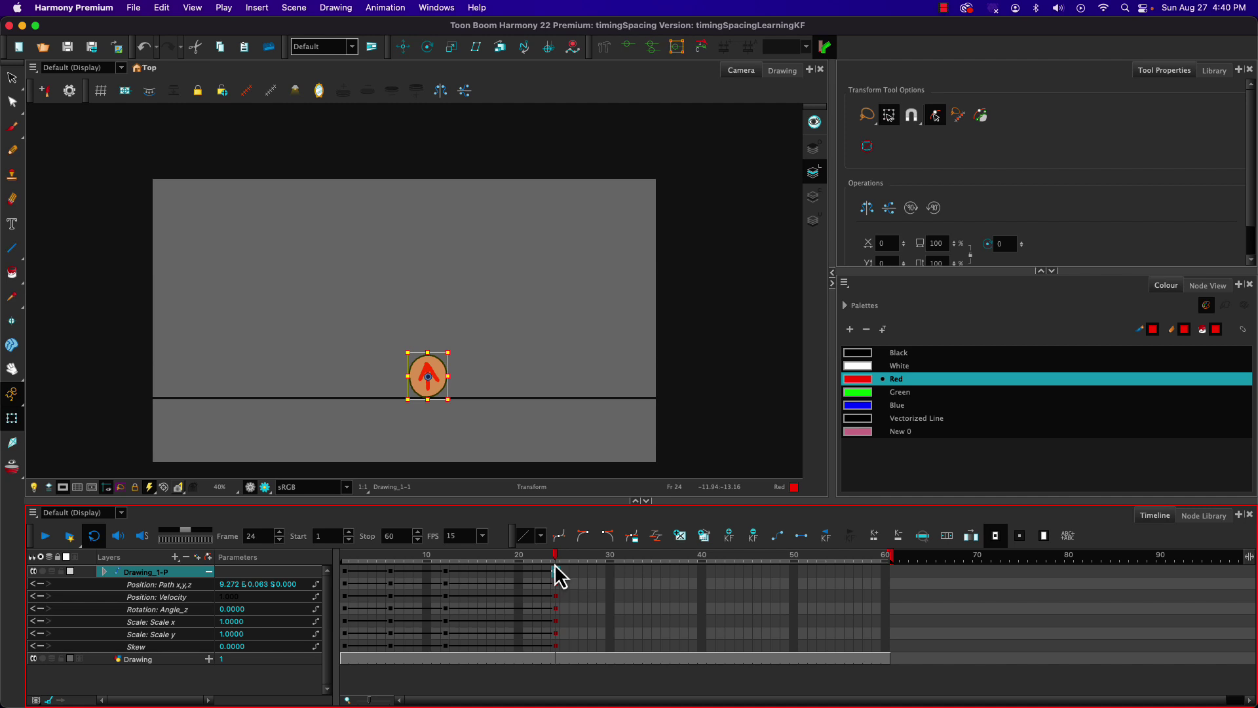
# Rotate the ball to about -181° at frame 24 and about -90° at frame 1, and scrub through the spin.
pyautogui.click(554, 571)
pyautogui.moveTo(402, 348); pyautogui.dragTo(450, 402)
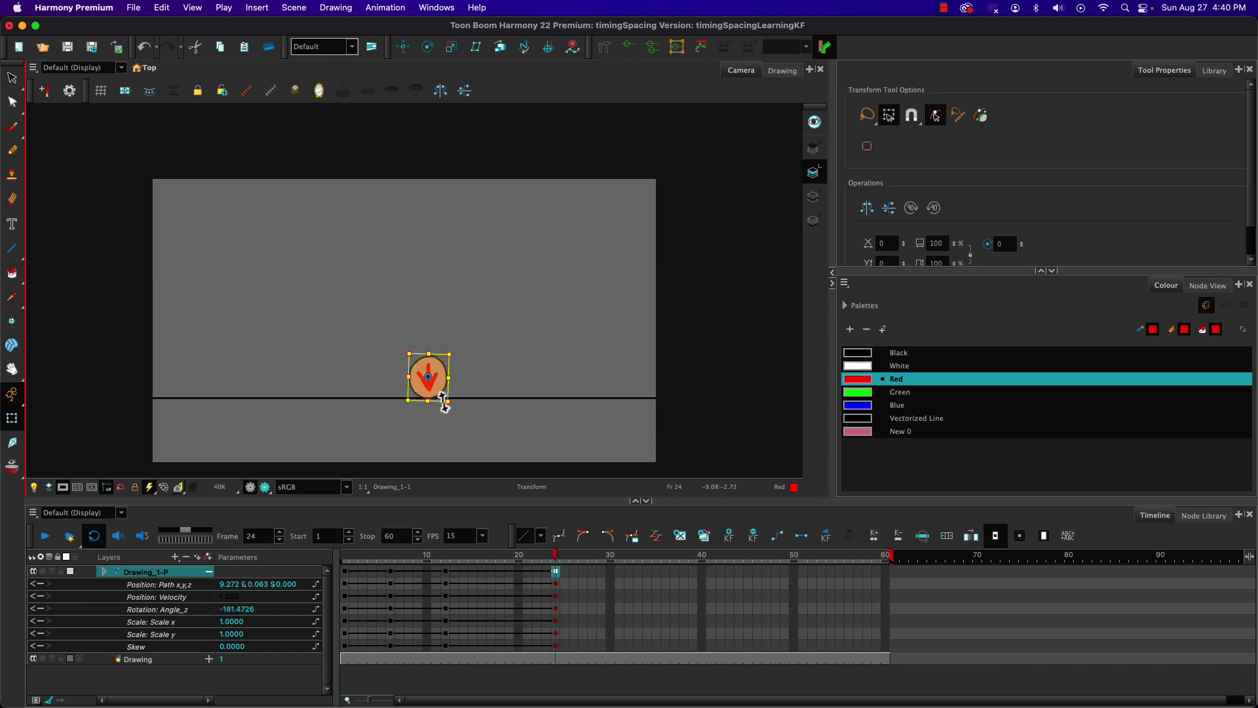
pyautogui.moveTo(447, 552); pyautogui.dragTo(324, 584)
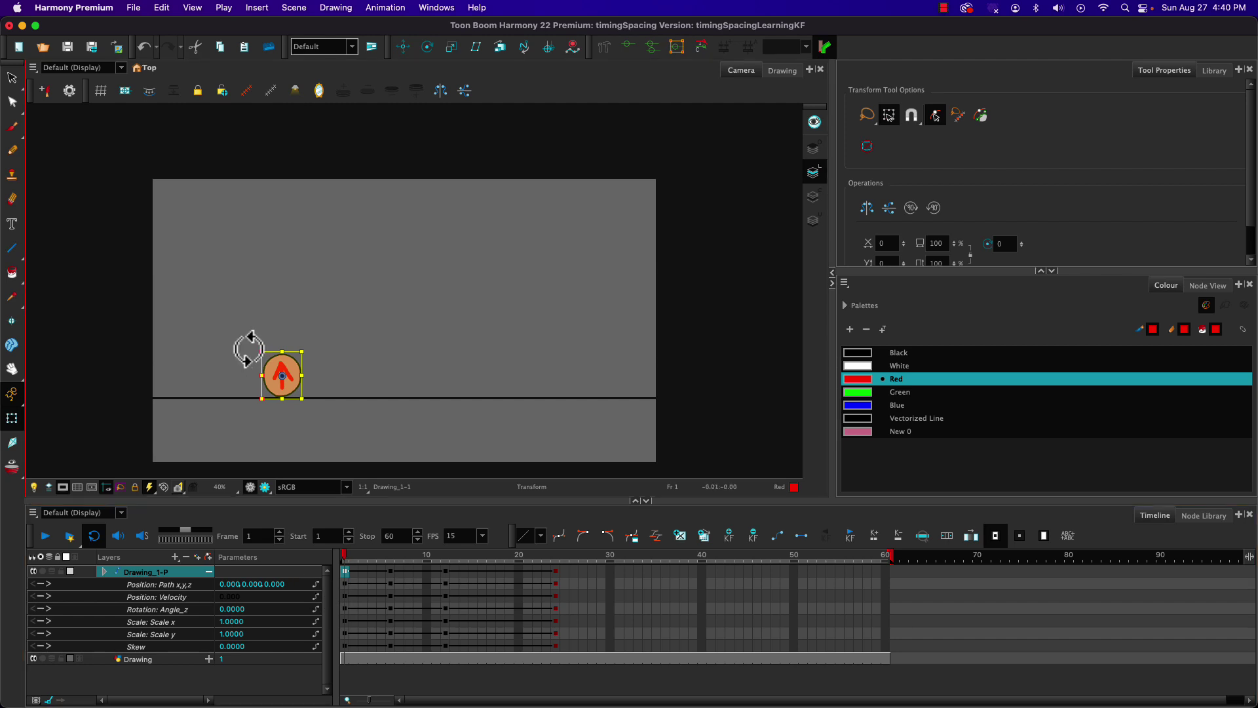
pyautogui.moveTo(253, 354)
pyautogui.mouseDown()
pyautogui.moveTo(303, 356)
pyautogui.moveTo(254, 350)
pyautogui.mouseUp()
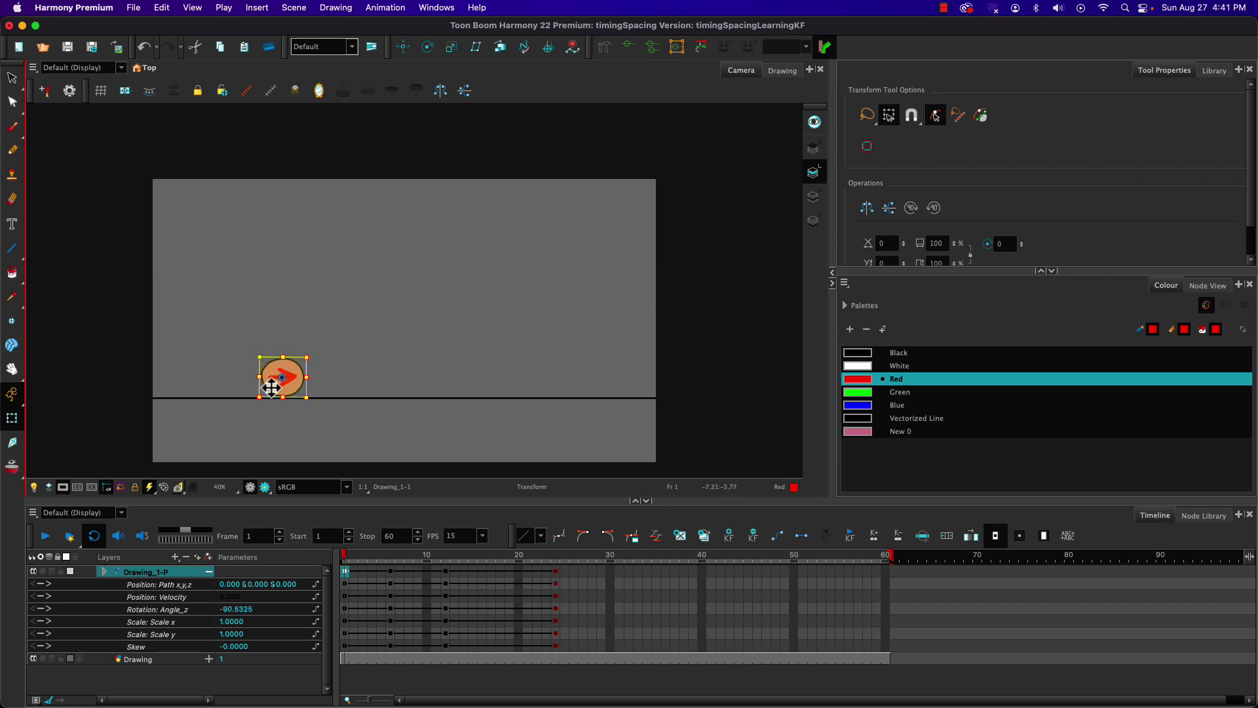
pyautogui.click(355, 557)
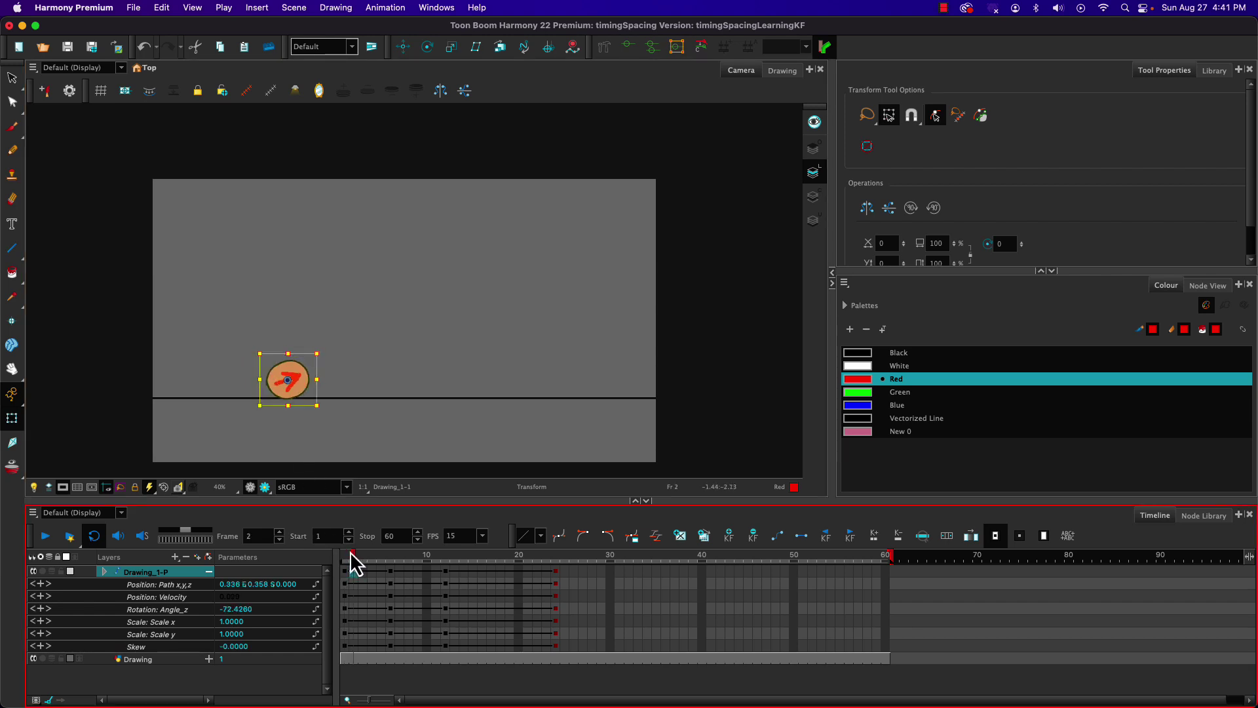
pyautogui.moveTo(352, 556); pyautogui.dragTo(544, 563)
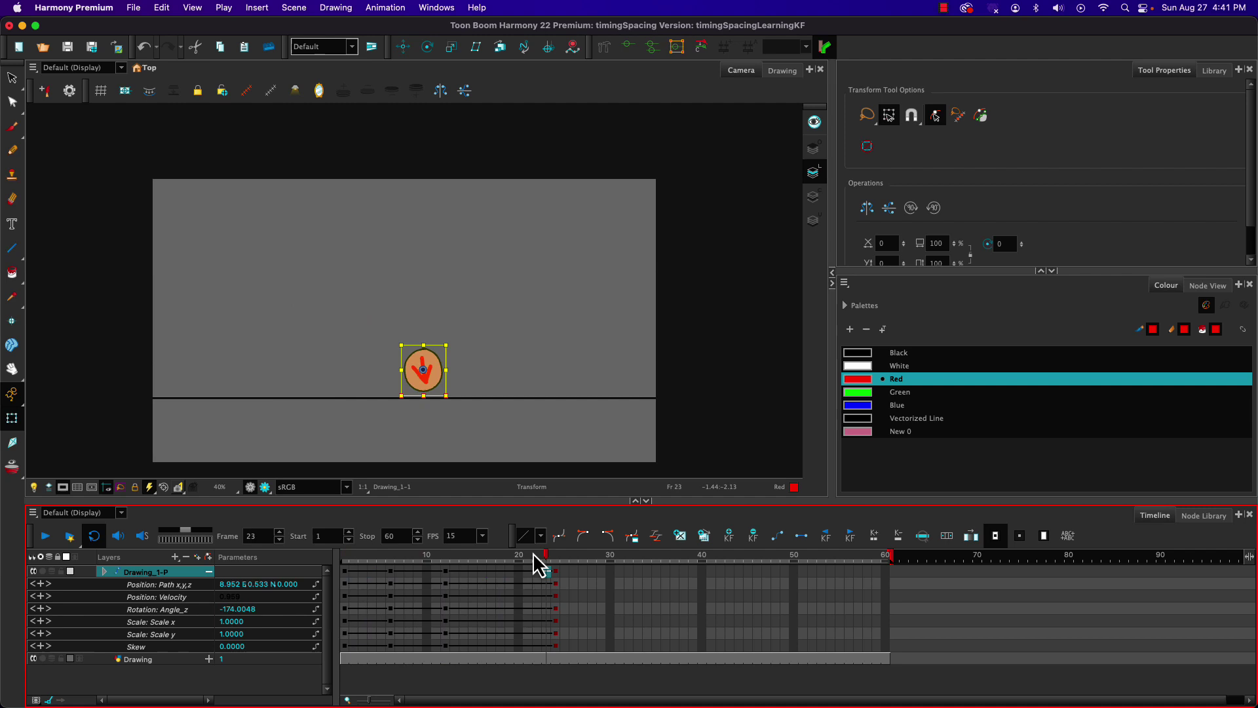
# Collapse the peg's parameters and raise the ball higher above the ground line at the frame 12 keyframe.
pyautogui.click(209, 572)
pyautogui.moveTo(363, 568); pyautogui.dragTo(444, 559)
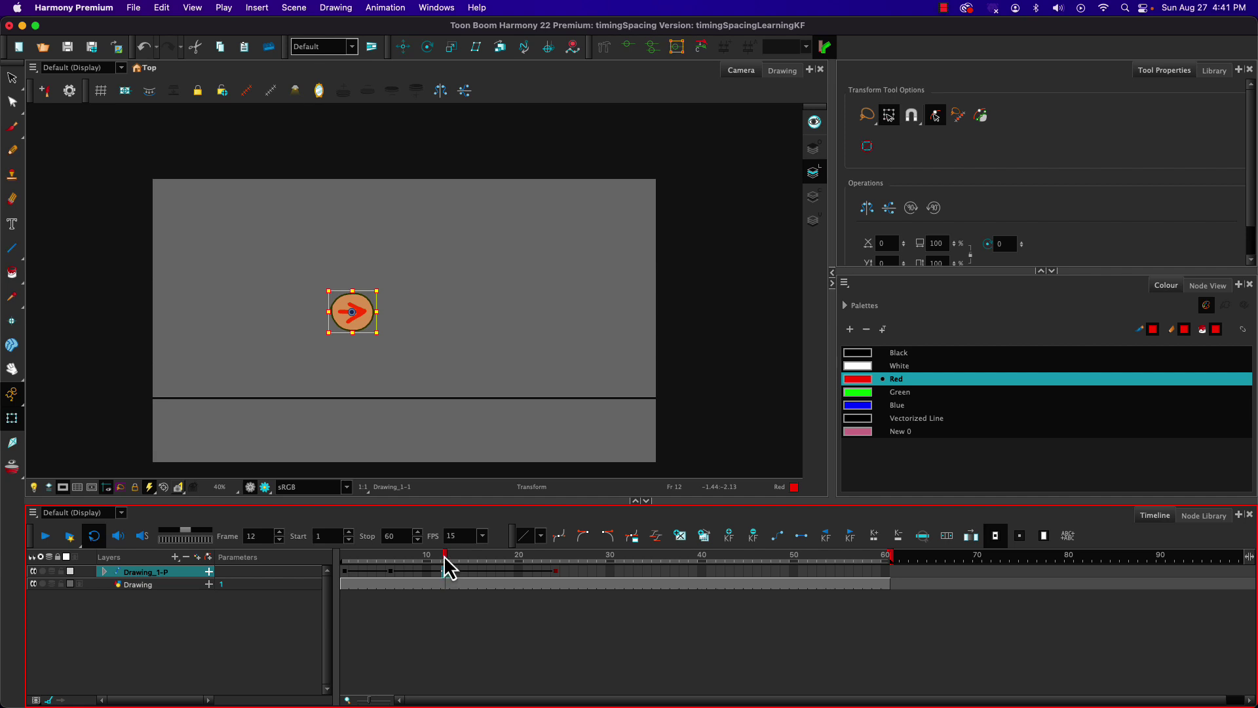
pyautogui.moveTo(343, 300); pyautogui.dragTo(348, 243)
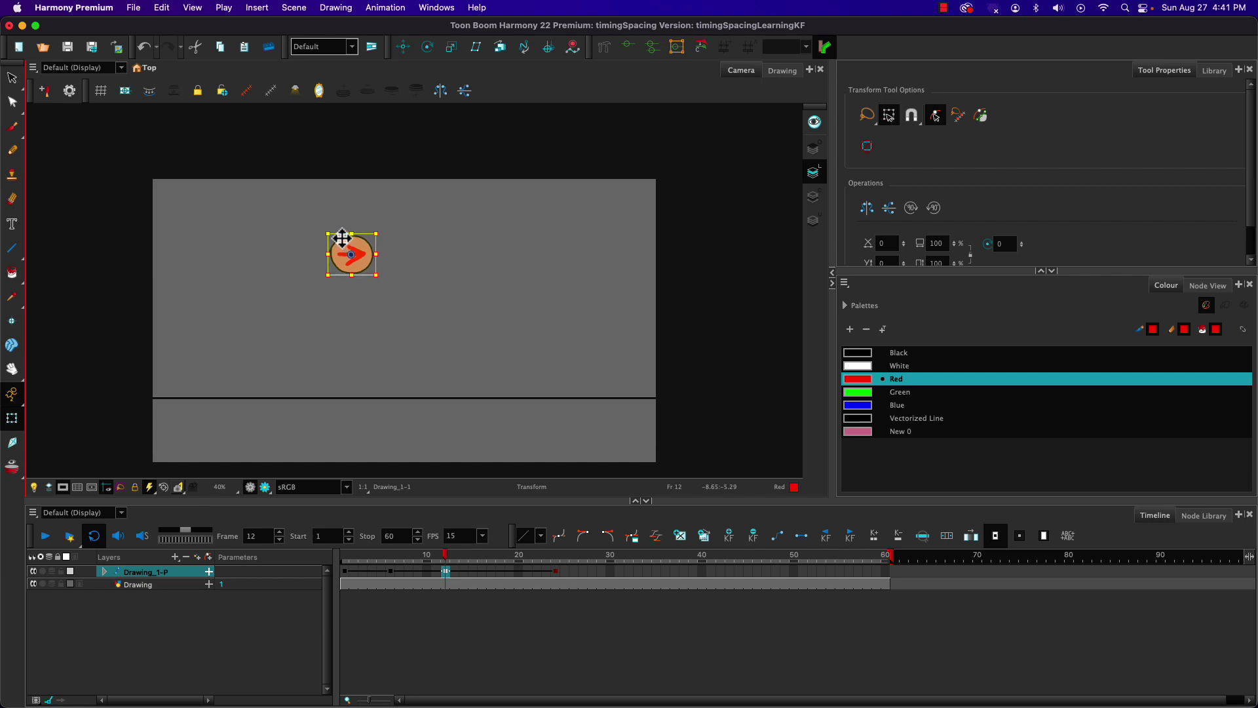
pyautogui.moveTo(386, 554); pyautogui.dragTo(442, 555)
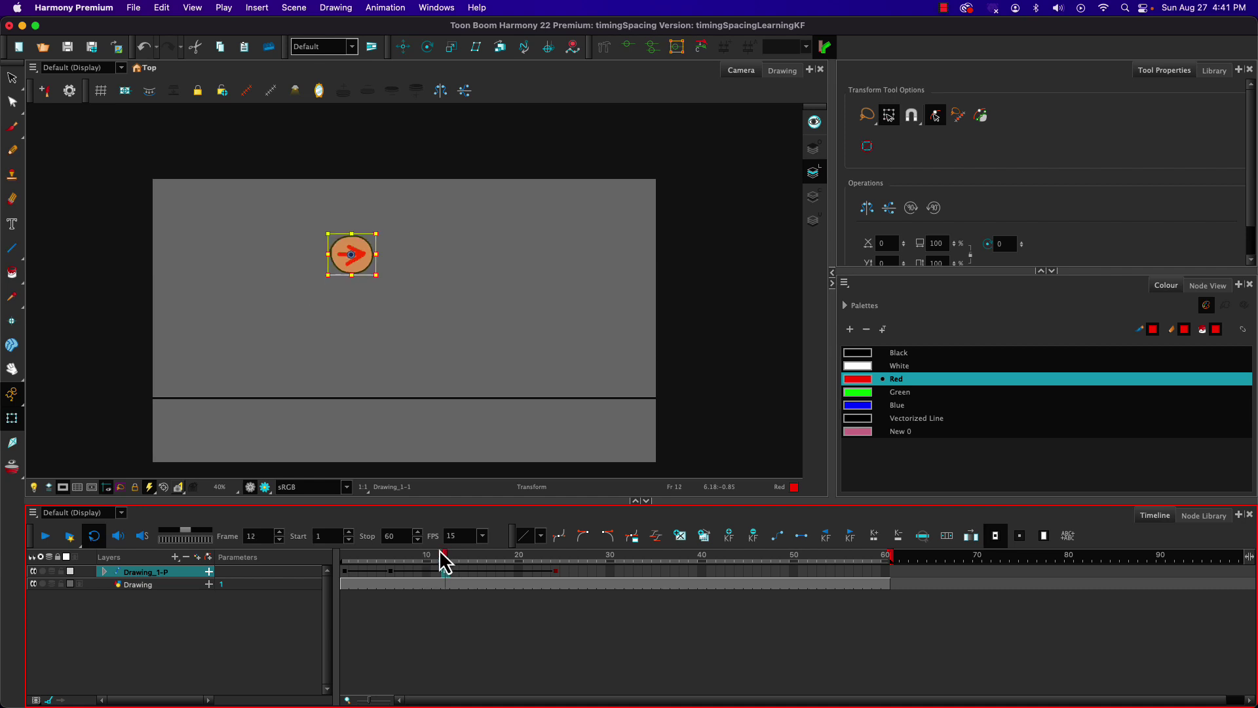
# Turn on onion skin and examine the ball's spacing along its arc between frames 12 and 24.
pyautogui.click(554, 569)
pyautogui.press('F6')
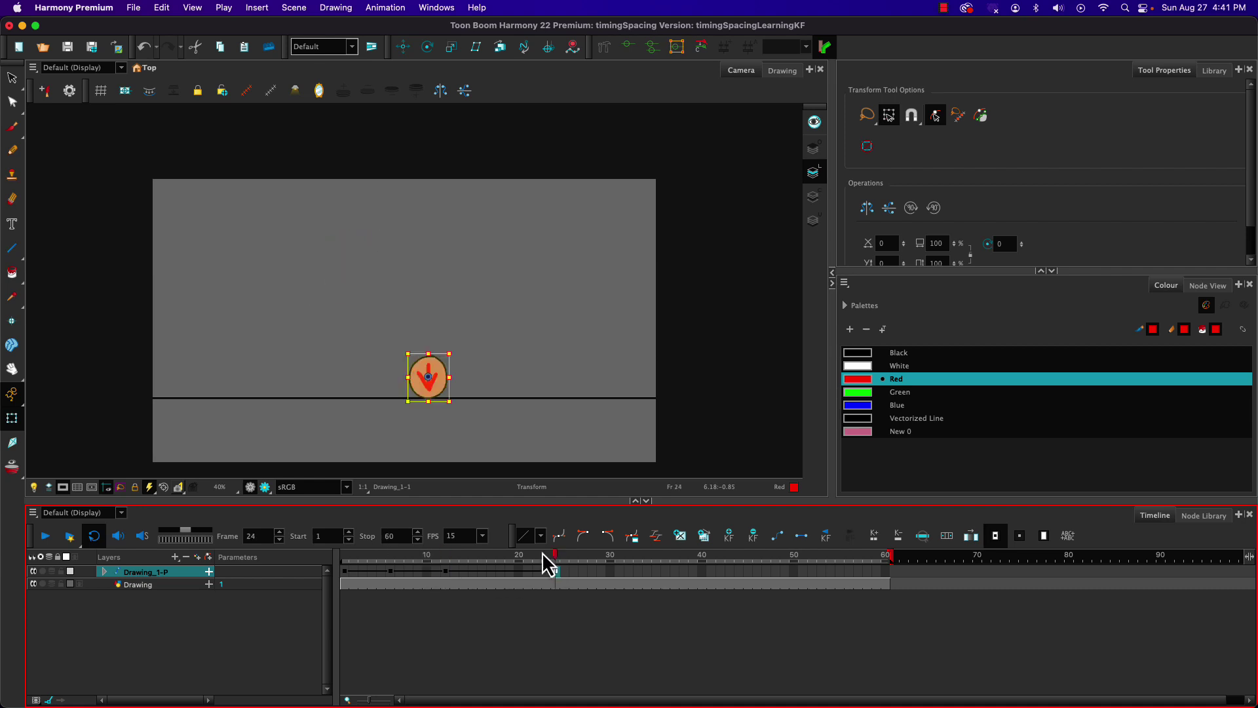
pyautogui.click(10, 467)
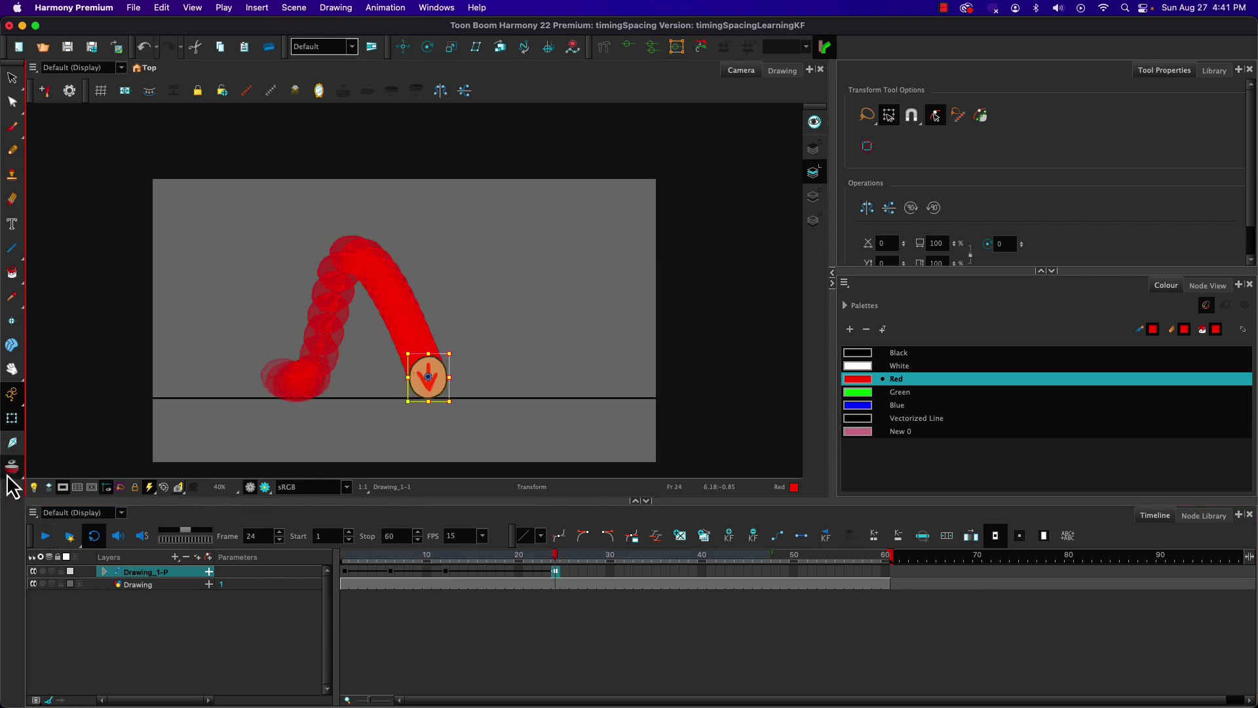
pyautogui.click(445, 557)
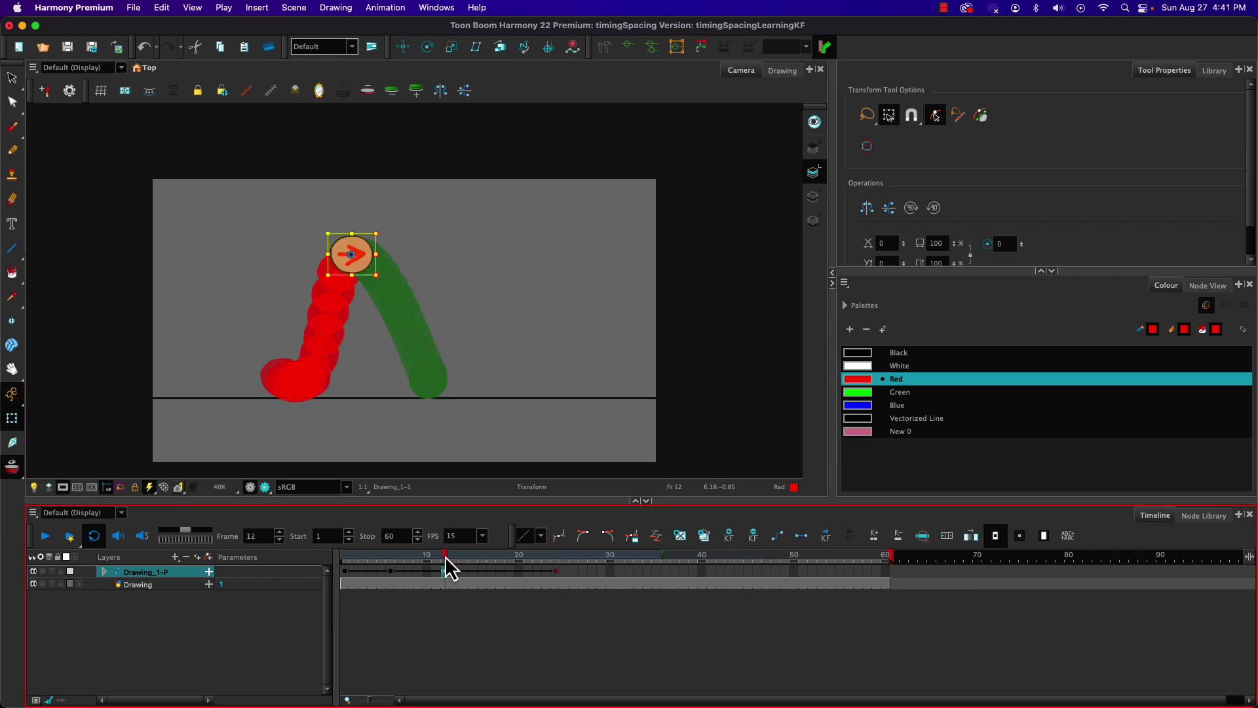
pyautogui.moveTo(446, 556); pyautogui.dragTo(494, 564)
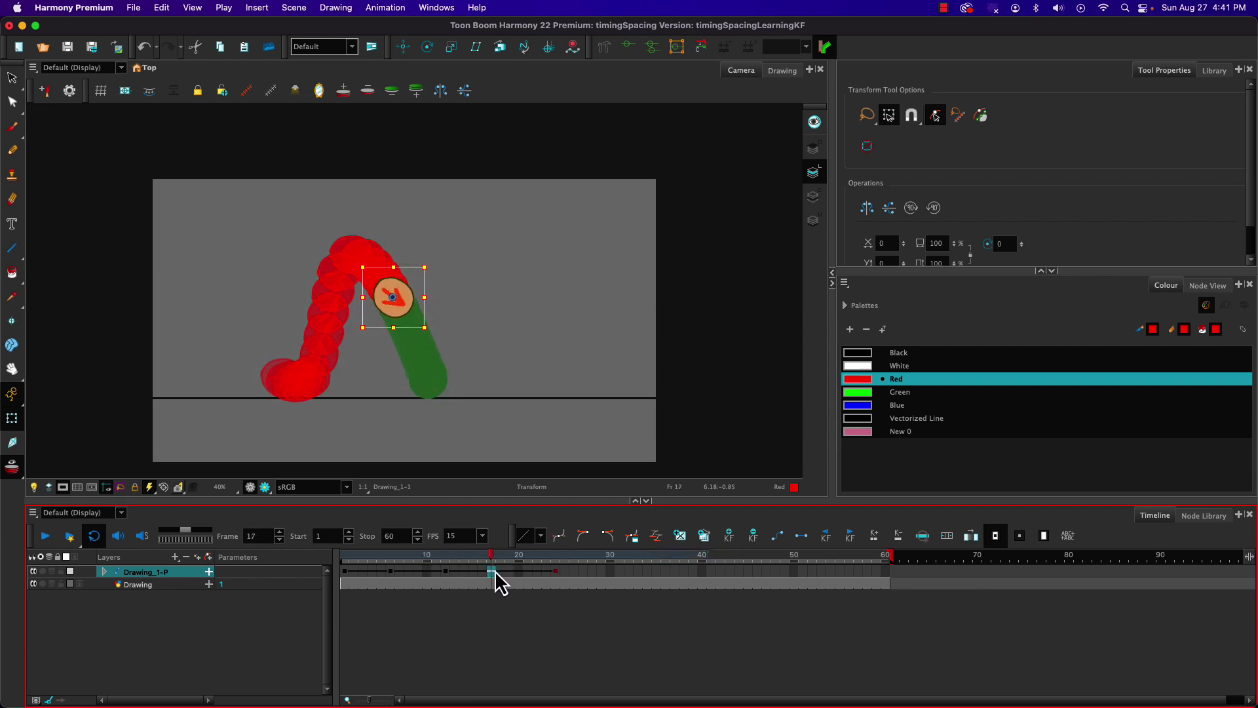
pyautogui.moveTo(491, 561); pyautogui.dragTo(495, 560)
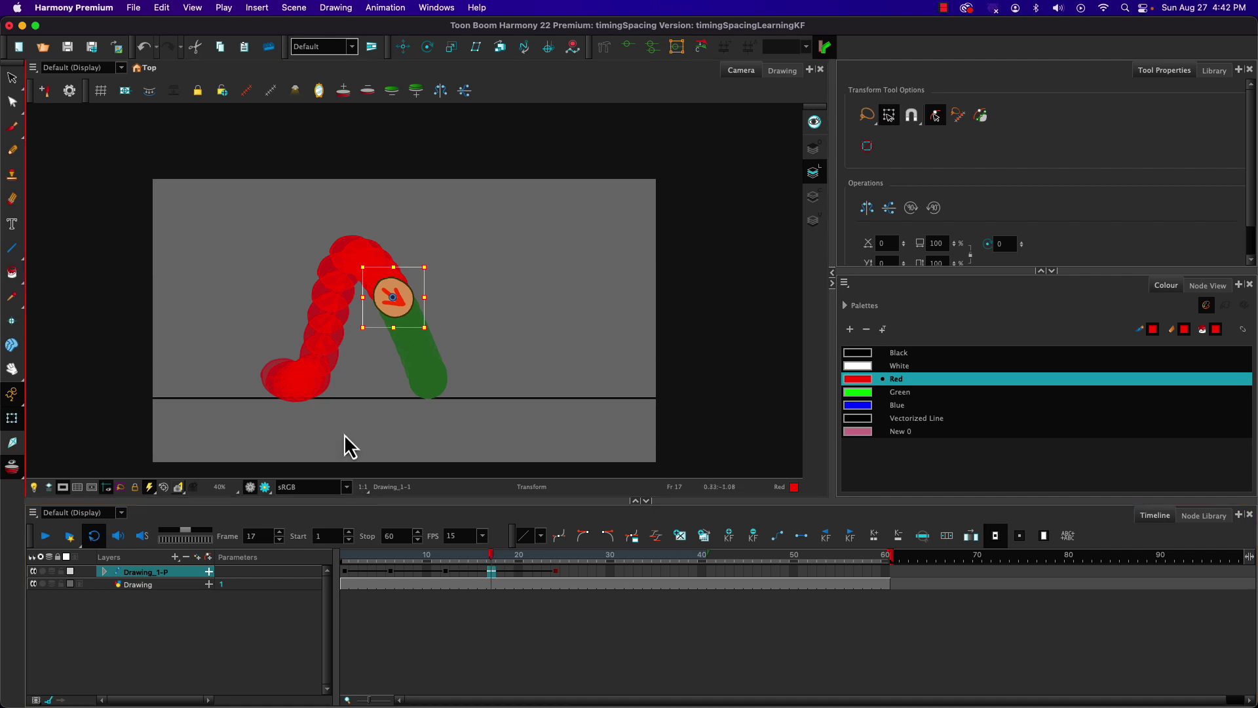
pyautogui.click(483, 554)
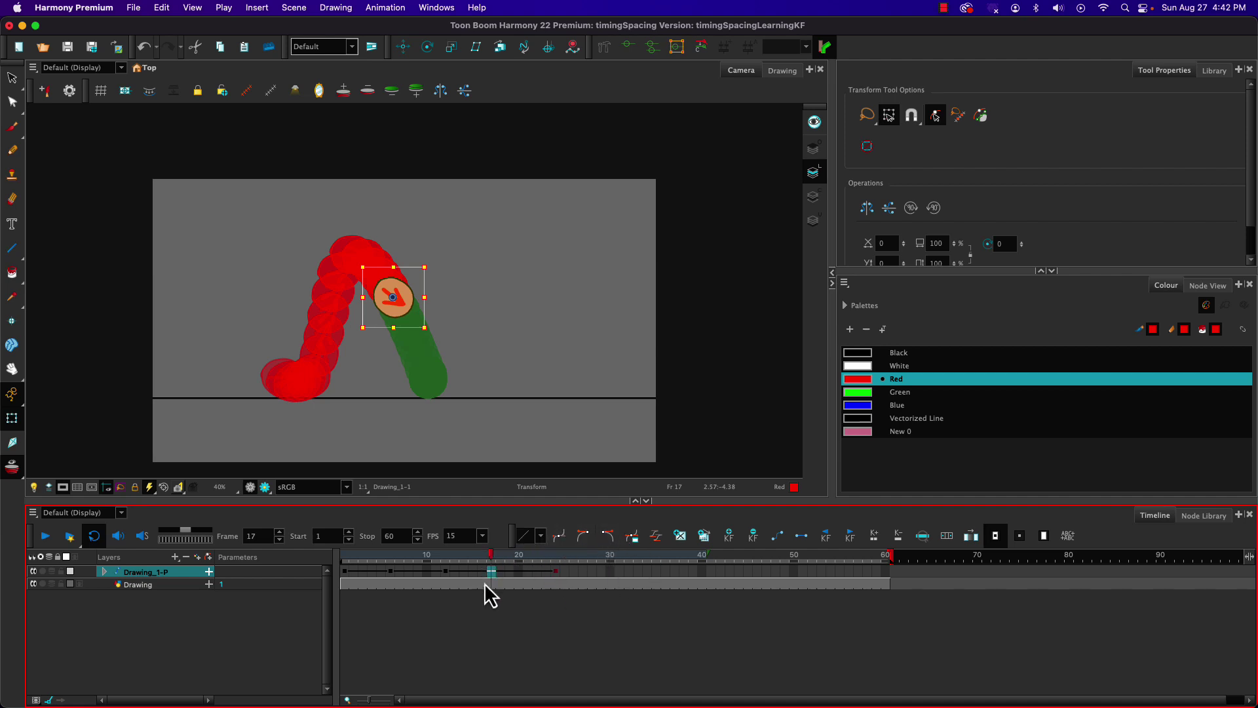
# Add a peg keyframe at frame 17 and move it to frame 20.
pyautogui.click(490, 570)
pyautogui.click(729, 537)
pyautogui.moveTo(491, 572); pyautogui.dragTo(511, 568)
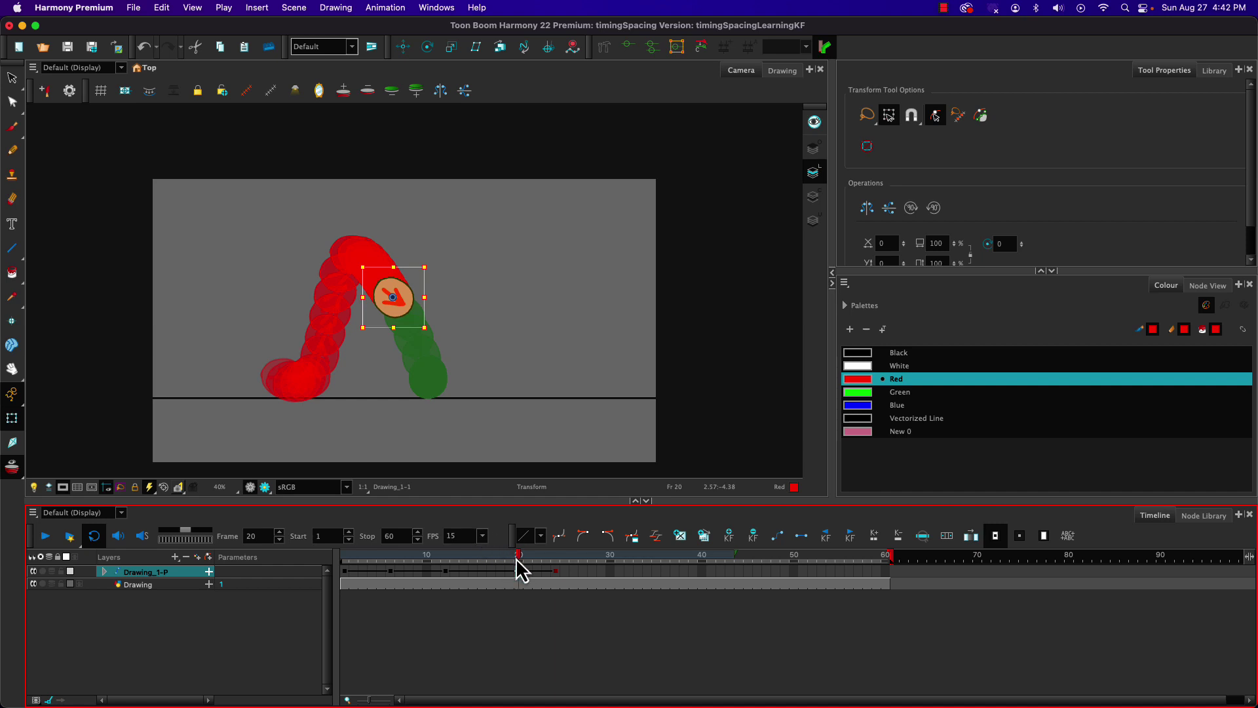
pyautogui.moveTo(513, 555)
pyautogui.mouseDown()
pyautogui.moveTo(445, 557)
pyautogui.moveTo(555, 565)
pyautogui.moveTo(517, 549)
pyautogui.mouseUp()
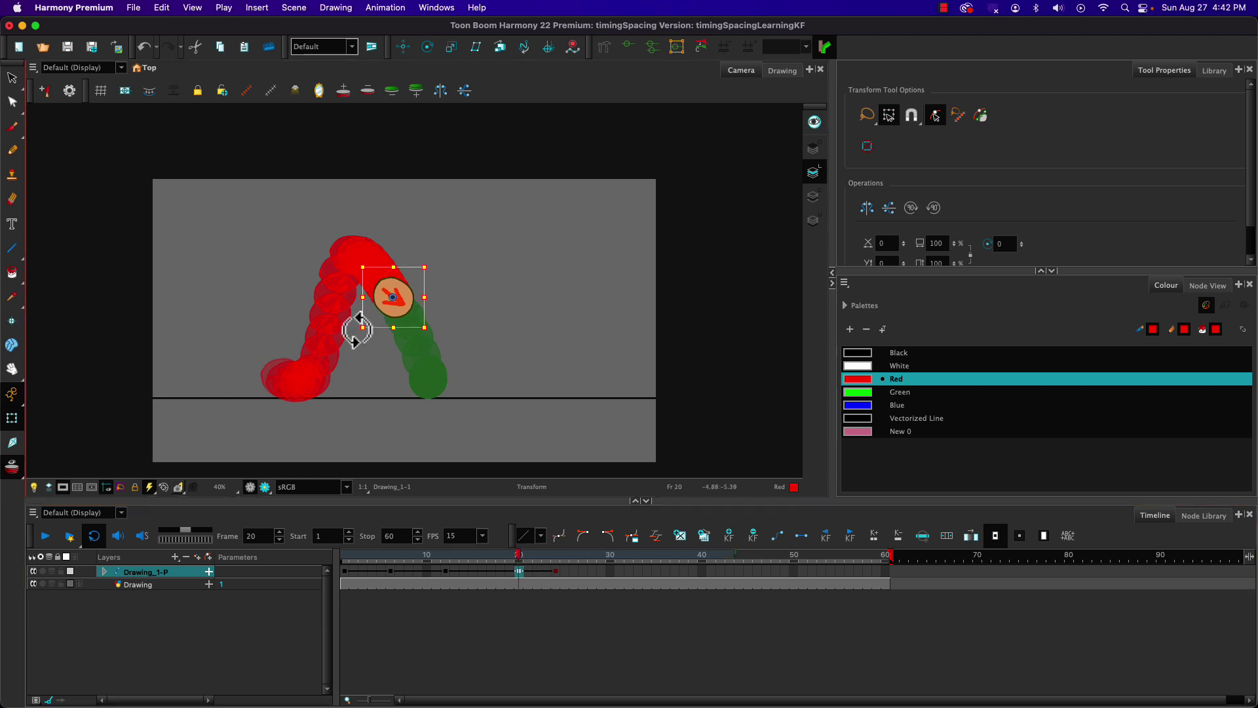
# Rotate the ball clockwise at the frame 20 keyframe and play the animation from frame 1.
pyautogui.moveTo(357, 330); pyautogui.dragTo(348, 313)
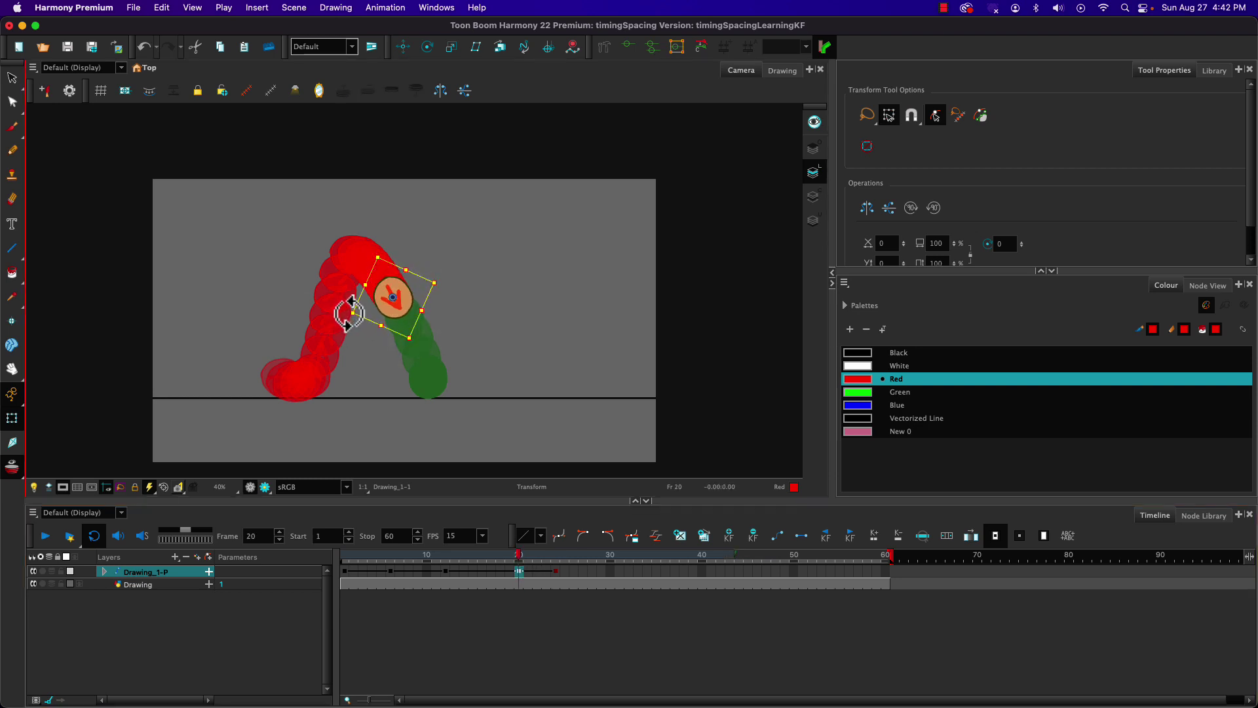
pyautogui.moveTo(514, 562); pyautogui.dragTo(251, 565)
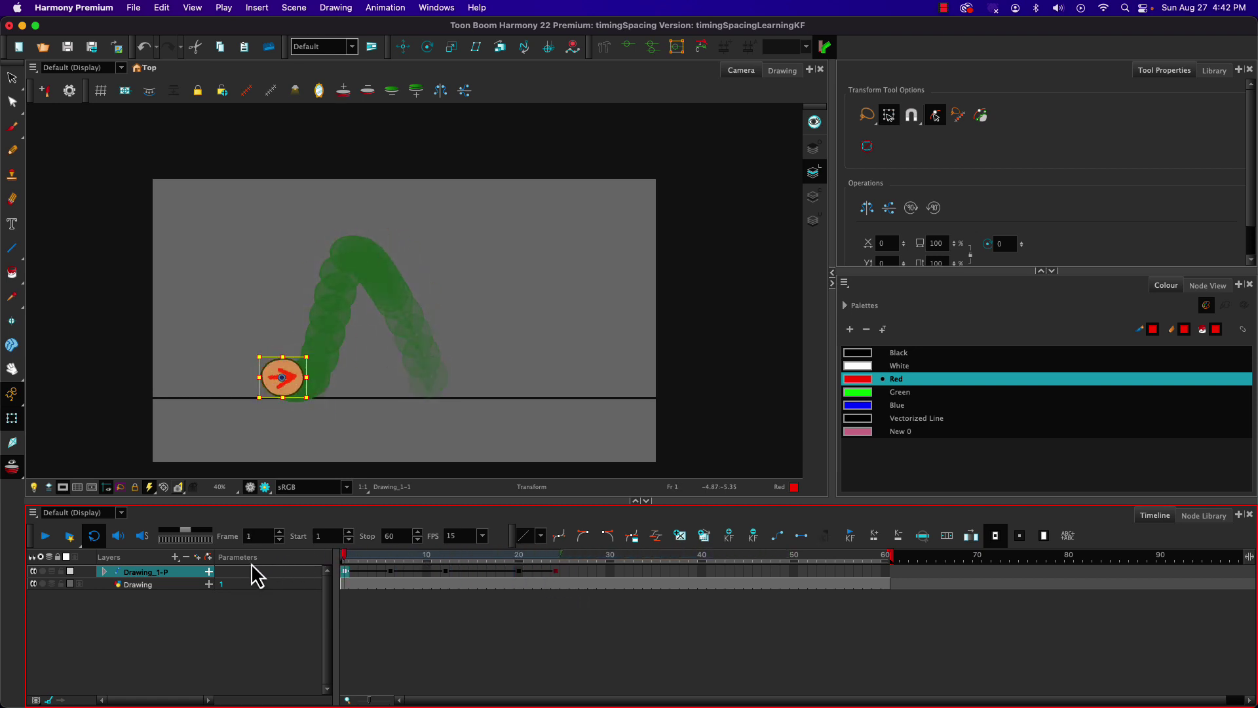
pyautogui.click(48, 537)
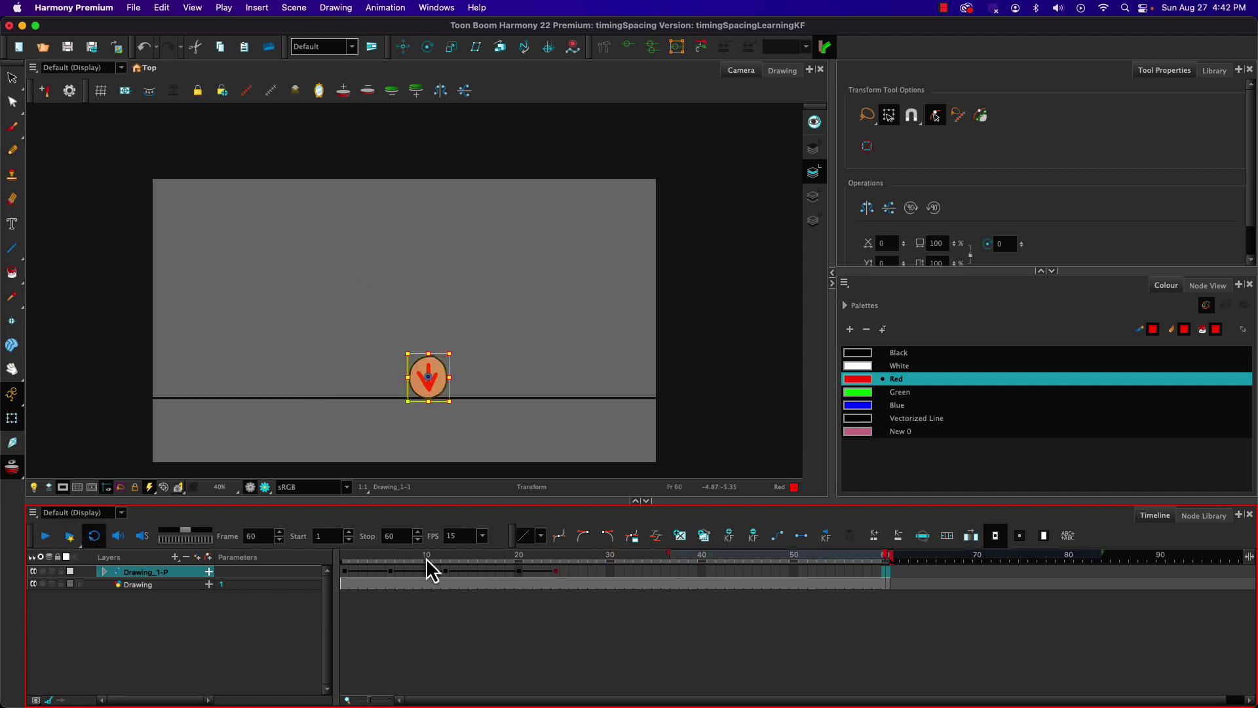
# Move the peg keyframe from frame 20 to frame 22 and play the animation to judge the faster landing.
pyautogui.moveTo(426, 559); pyautogui.dragTo(516, 560)
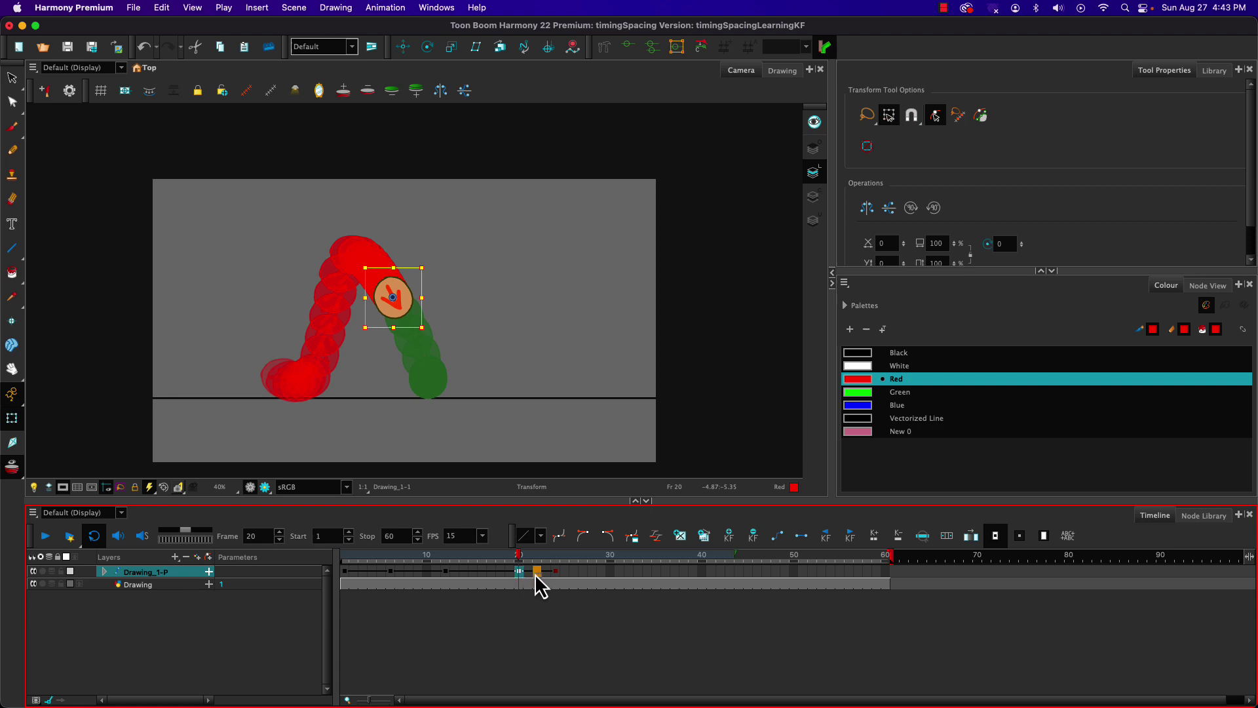
pyautogui.moveTo(536, 556); pyautogui.dragTo(372, 555)
pyautogui.press('Return')
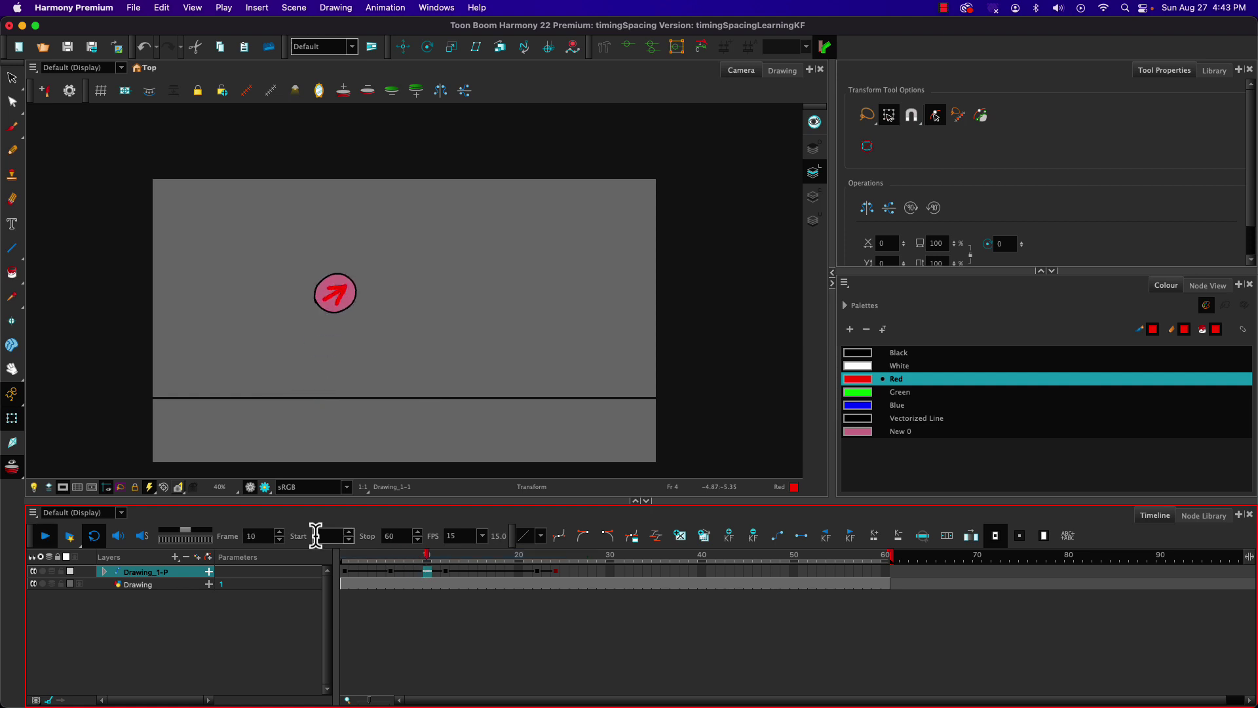
pyautogui.press('Return')
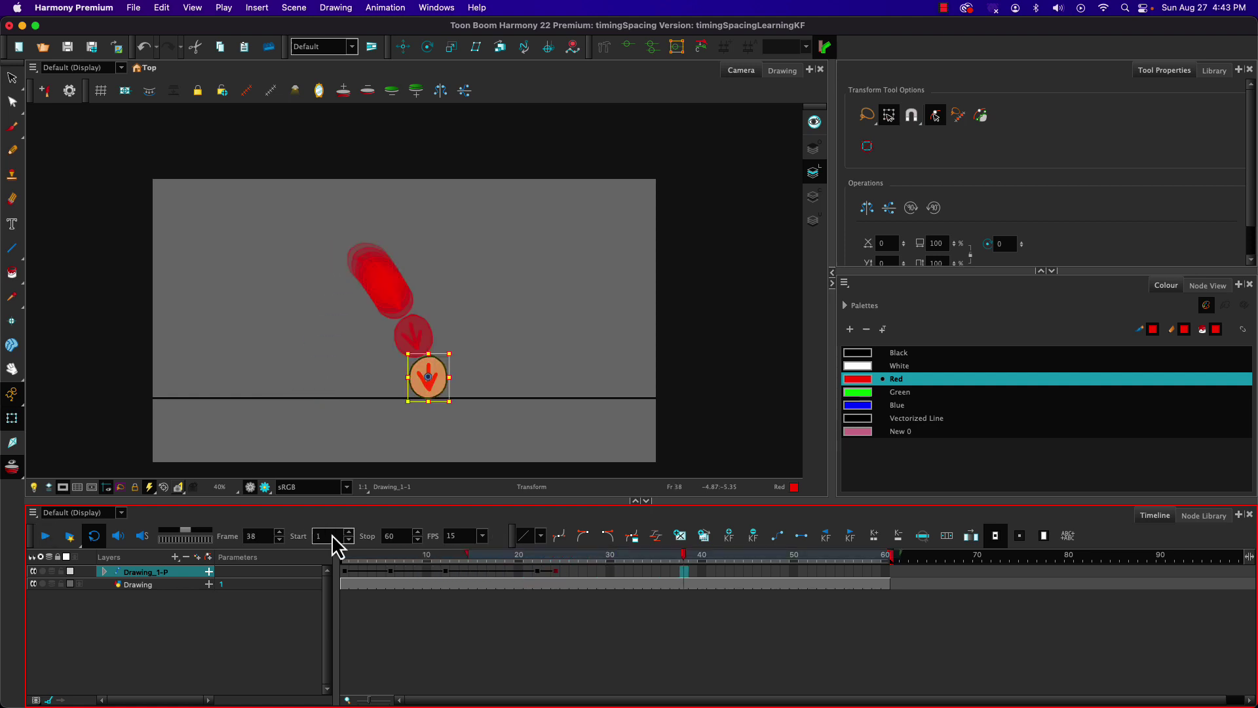
# Move the peg keyframe from frame 22 to frame 21 and play the animation again.
pyautogui.moveTo(474, 552); pyautogui.dragTo(408, 556)
pyautogui.click(537, 571)
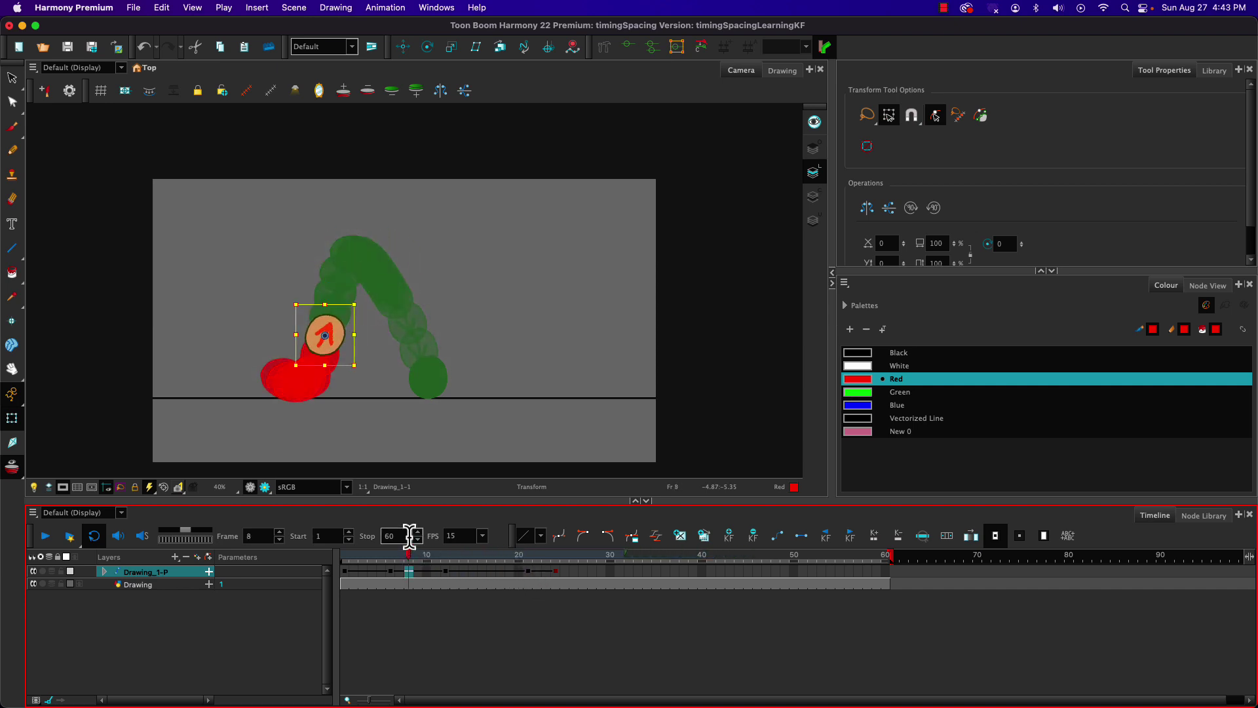
pyautogui.press('Return')
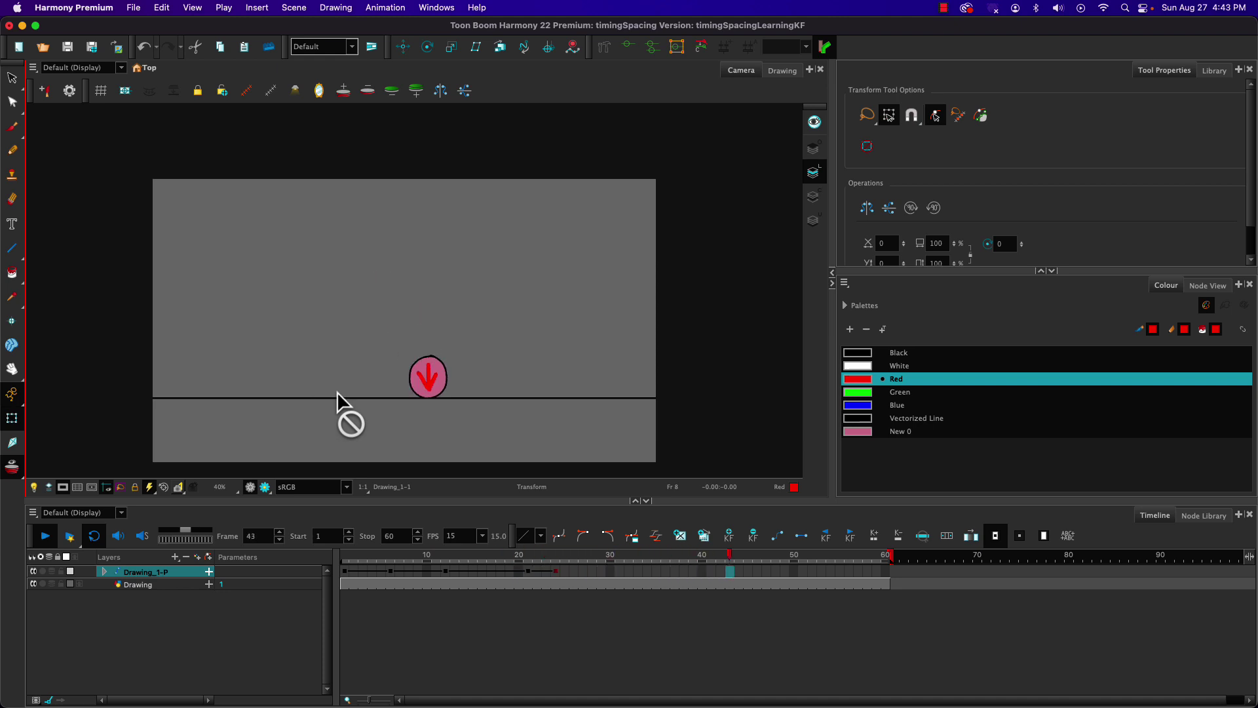
pyautogui.press('Return')
# Set the playback stop frame to 30 and play the shortened loop.
pyautogui.click(601, 556)
pyautogui.click(578, 532)
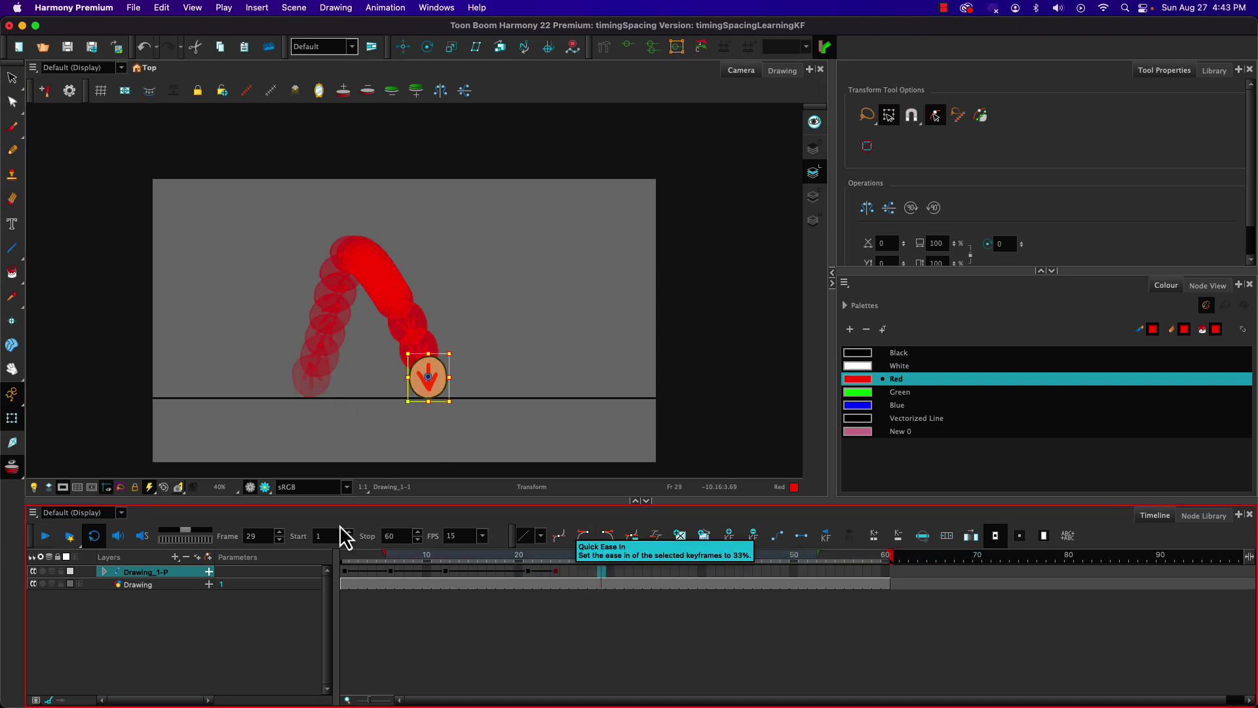
pyautogui.write('7')
pyautogui.press('Return')
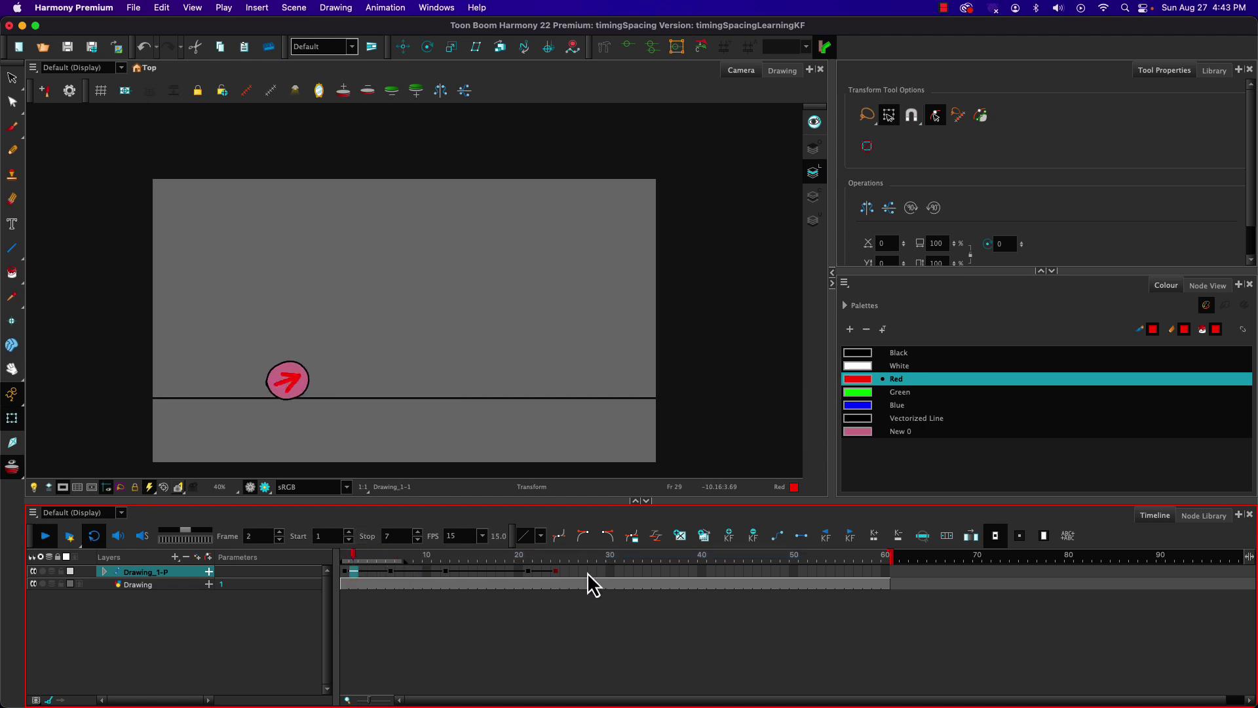
pyautogui.click(610, 557)
pyautogui.click(370, 540)
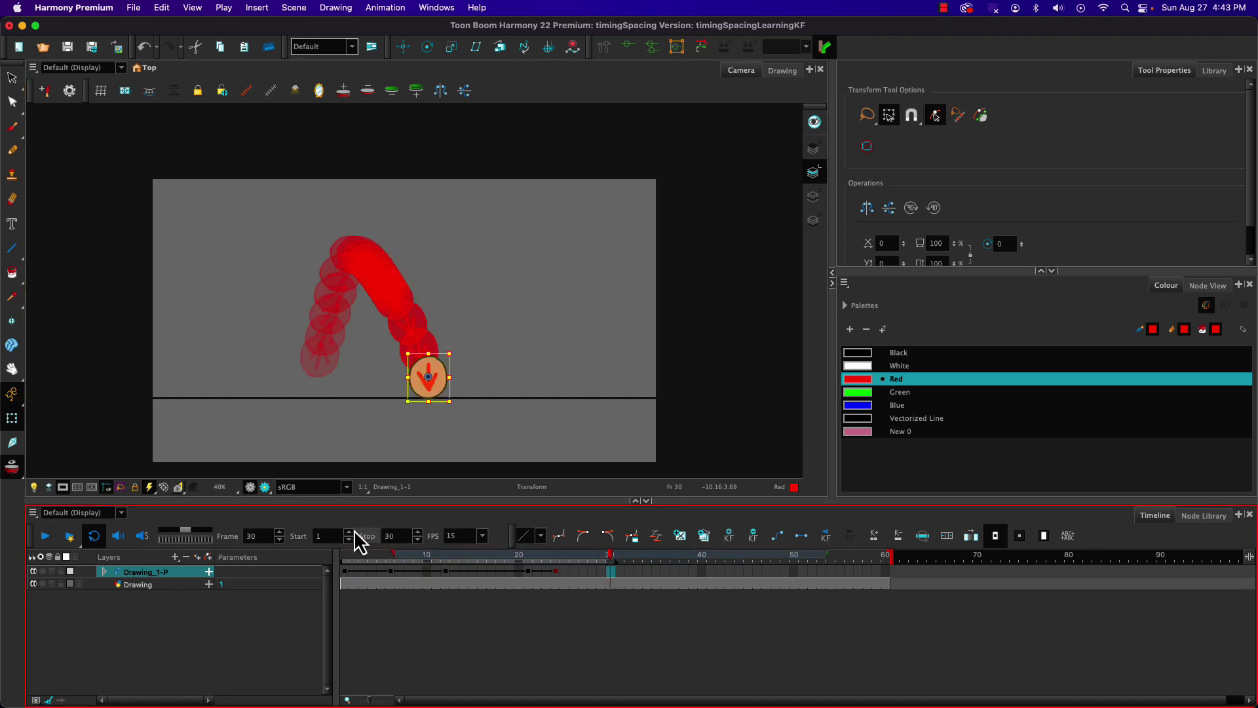
pyautogui.press('Return')
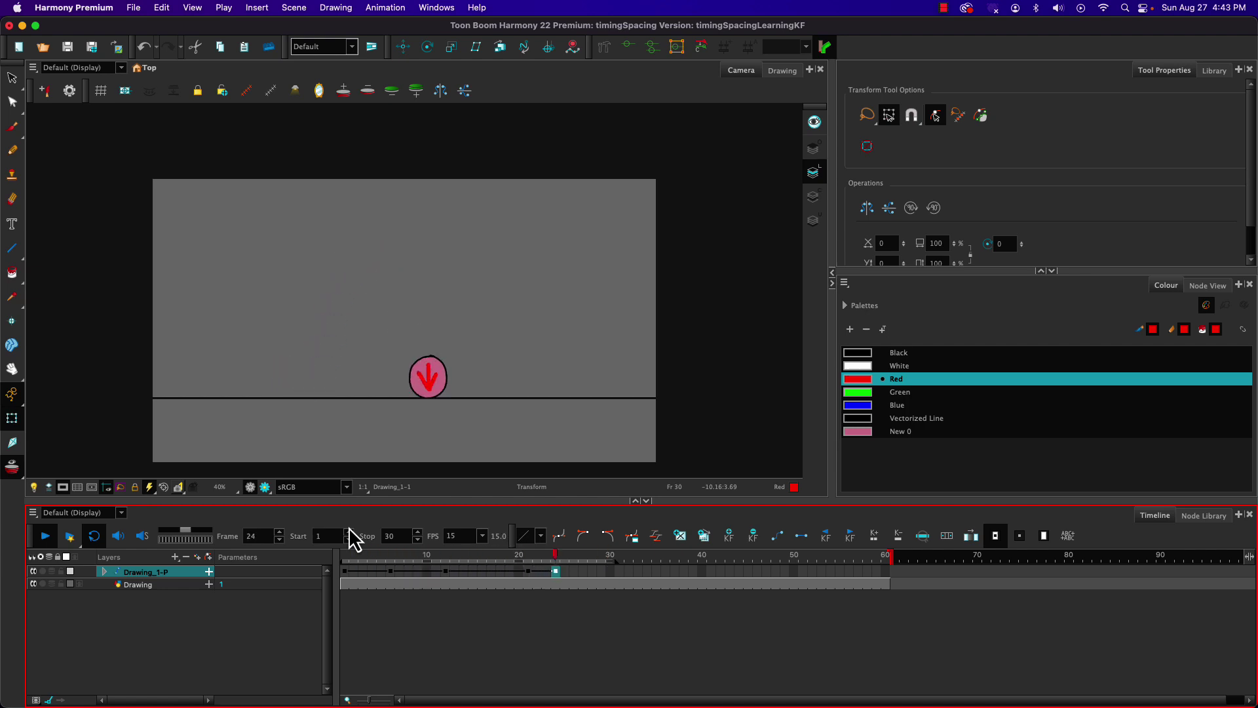
pyautogui.press('Return')
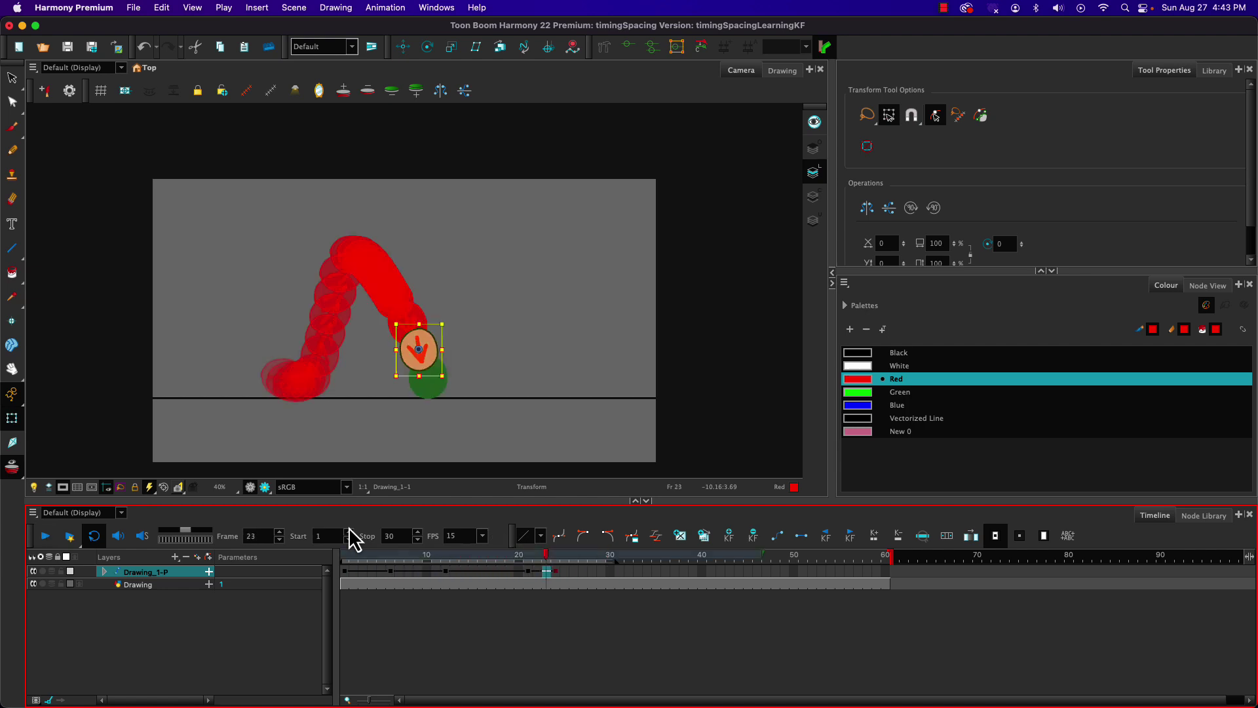
# Move the peg keyframe from frame 21 to frame 15 and play the animation with the slower descent.
pyautogui.click(528, 572)
pyautogui.click(465, 571)
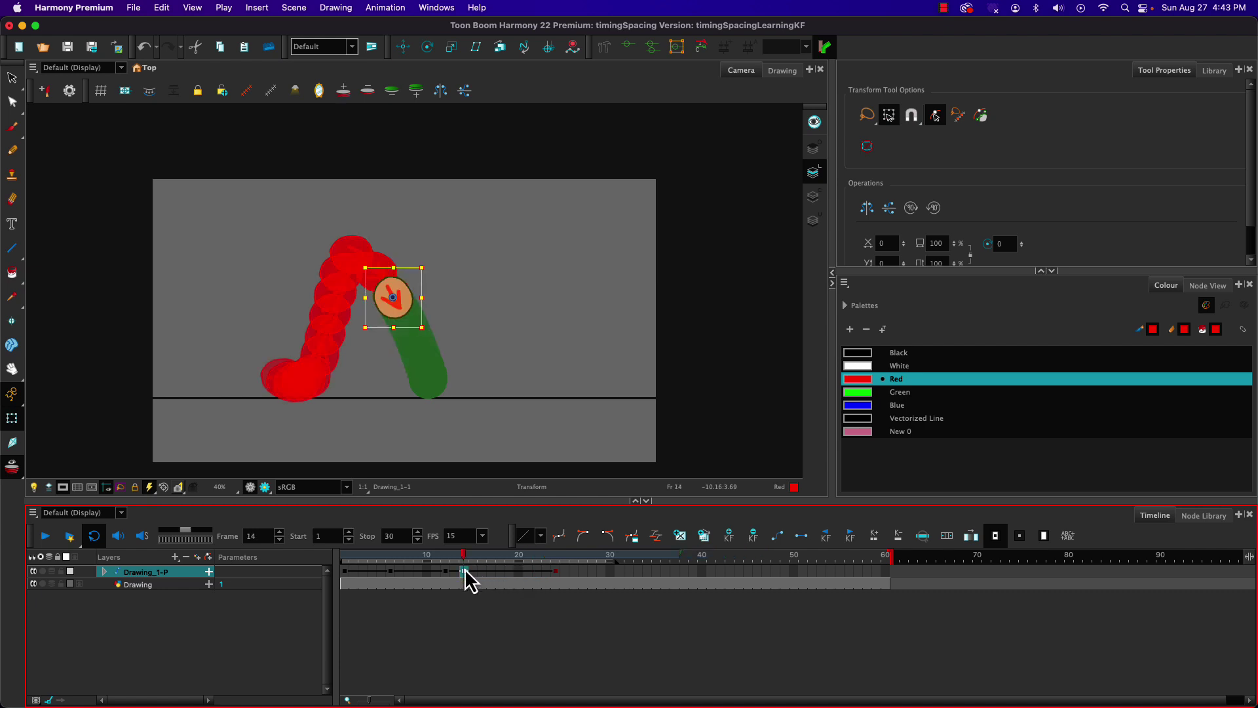
pyautogui.moveTo(470, 561); pyautogui.dragTo(332, 562)
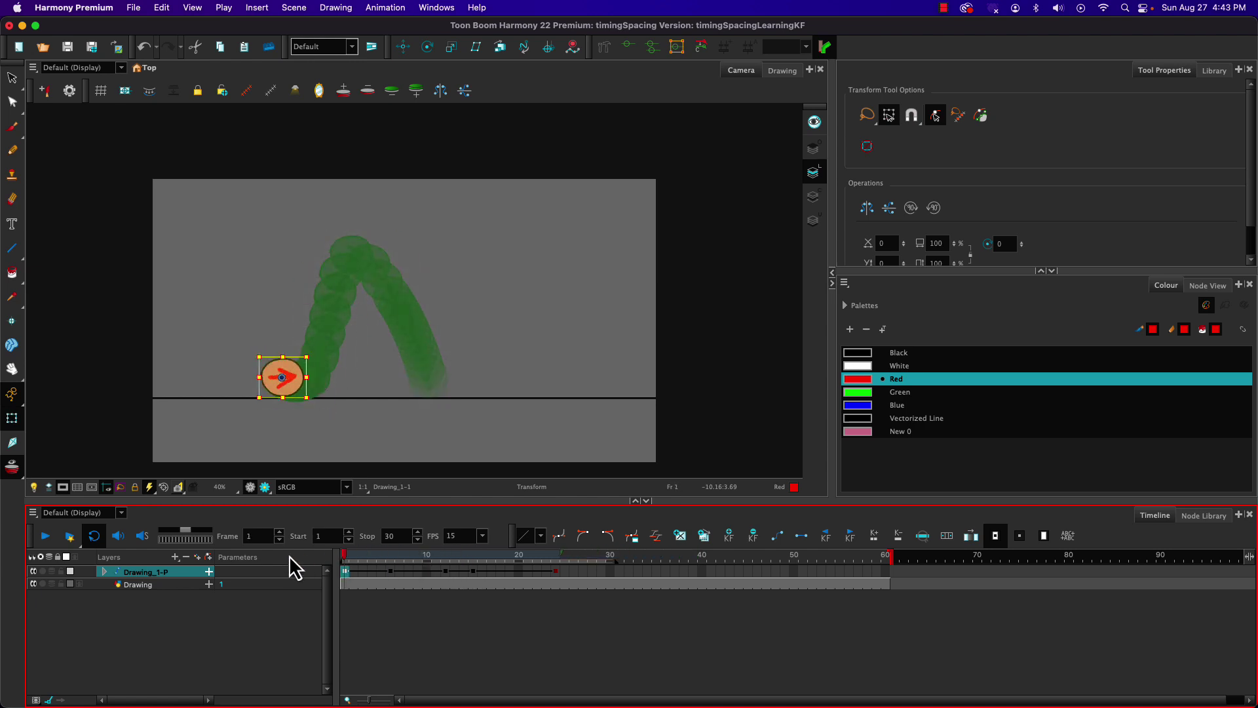
pyautogui.press('Return')
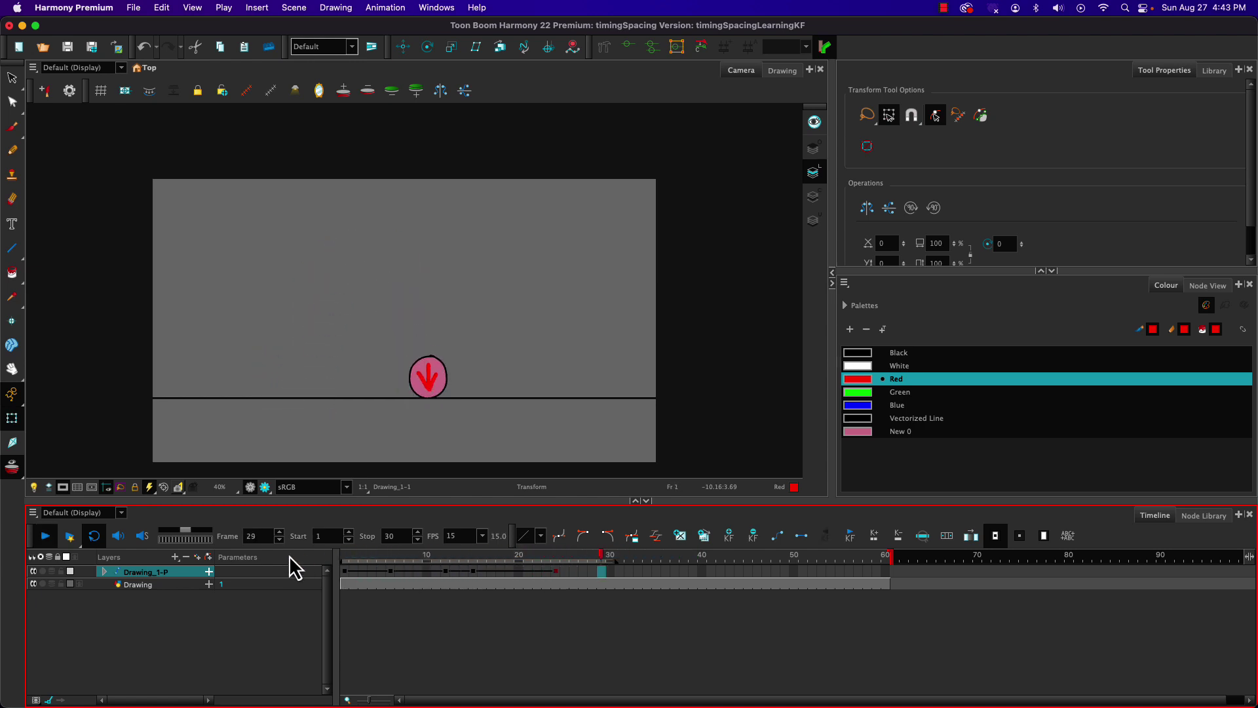
pyautogui.press('Return')
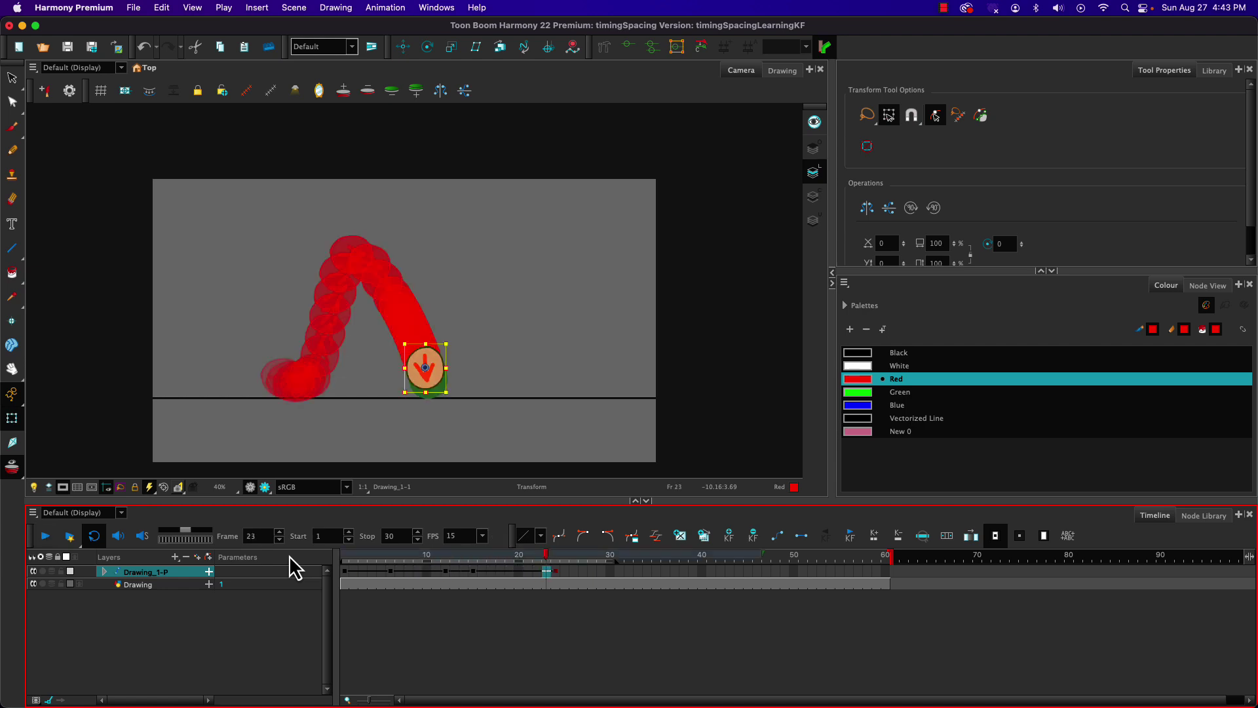
# Move the frame 15 keyframe to frame 14, shift the ball lower along its descent there, and play the animation.
pyautogui.click(472, 572)
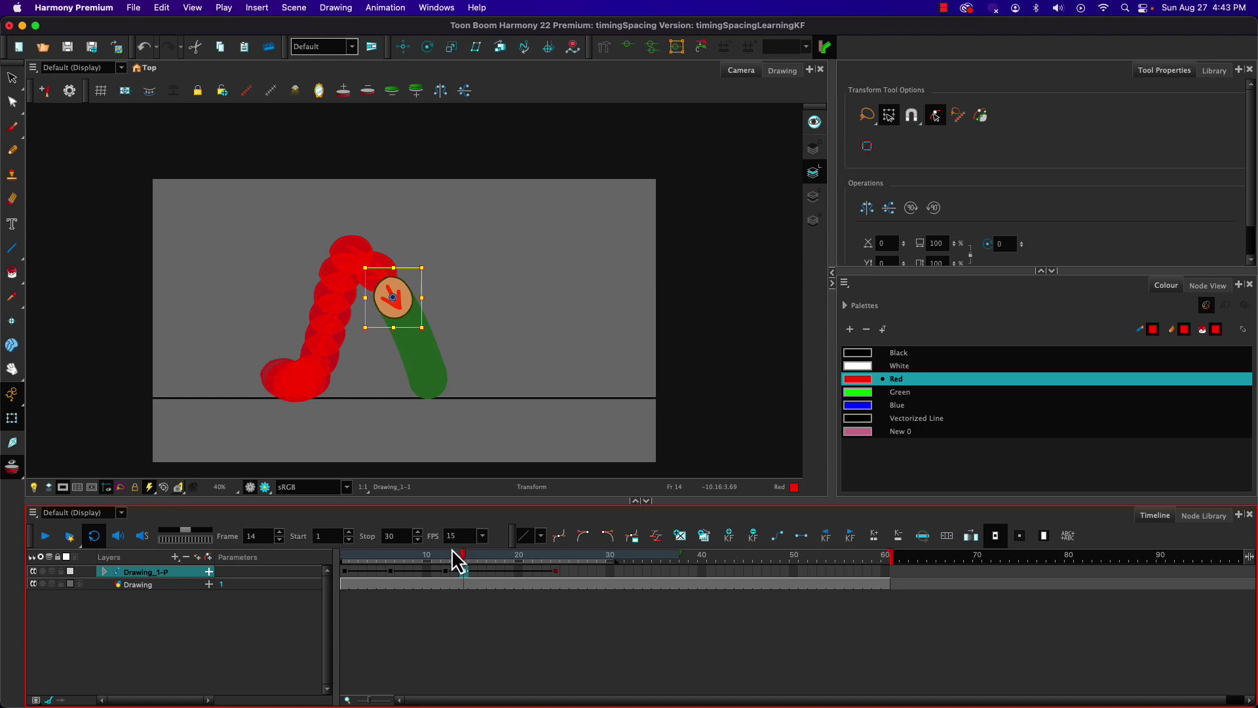
pyautogui.click(463, 562)
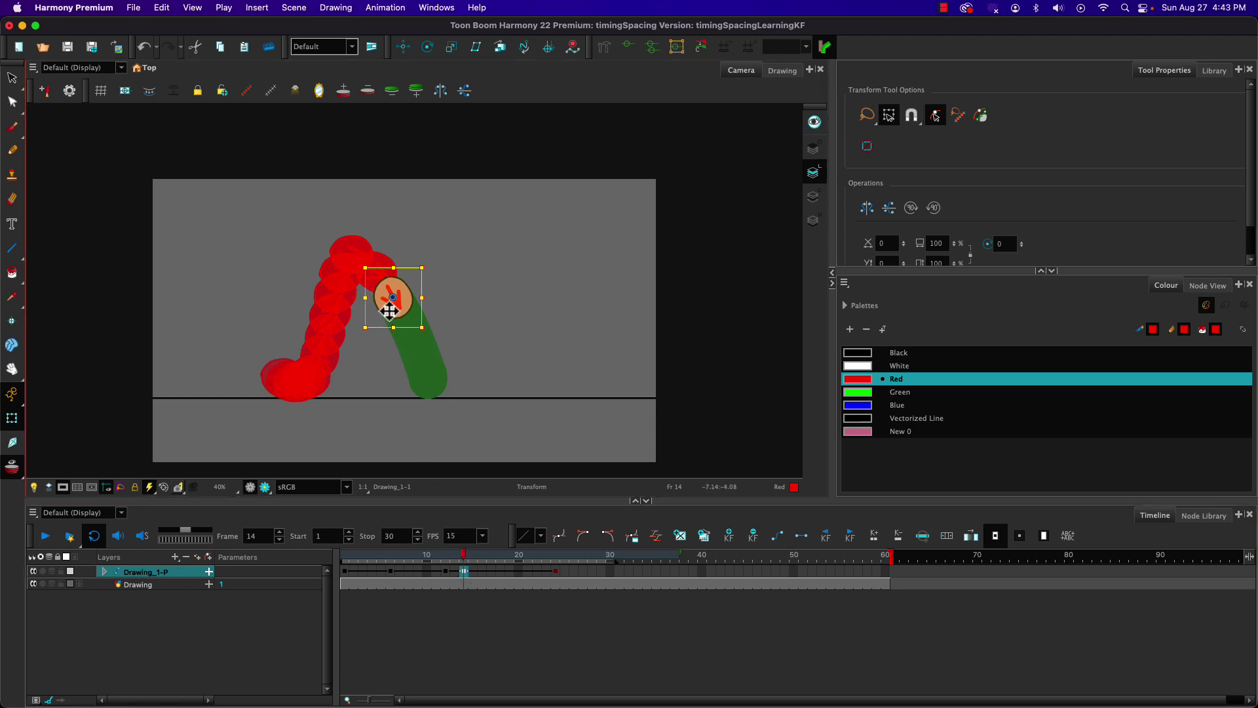
pyautogui.moveTo(390, 311); pyautogui.dragTo(367, 354)
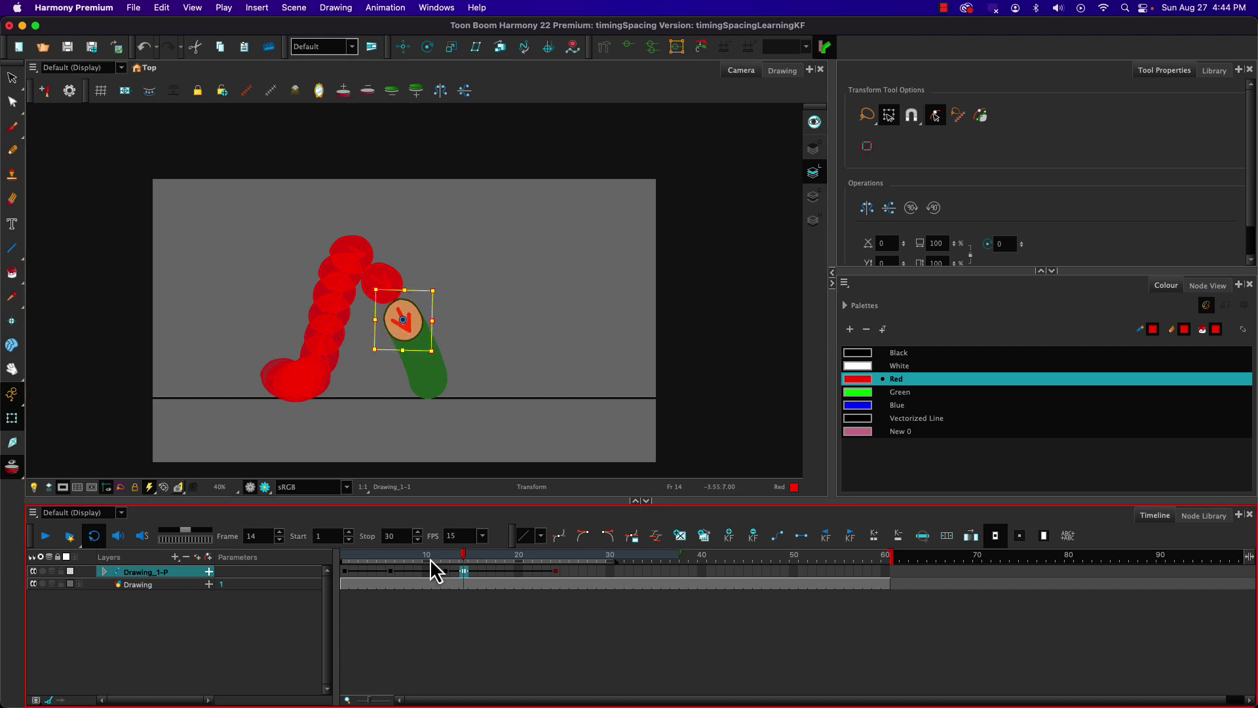
pyautogui.moveTo(463, 565); pyautogui.dragTo(267, 561)
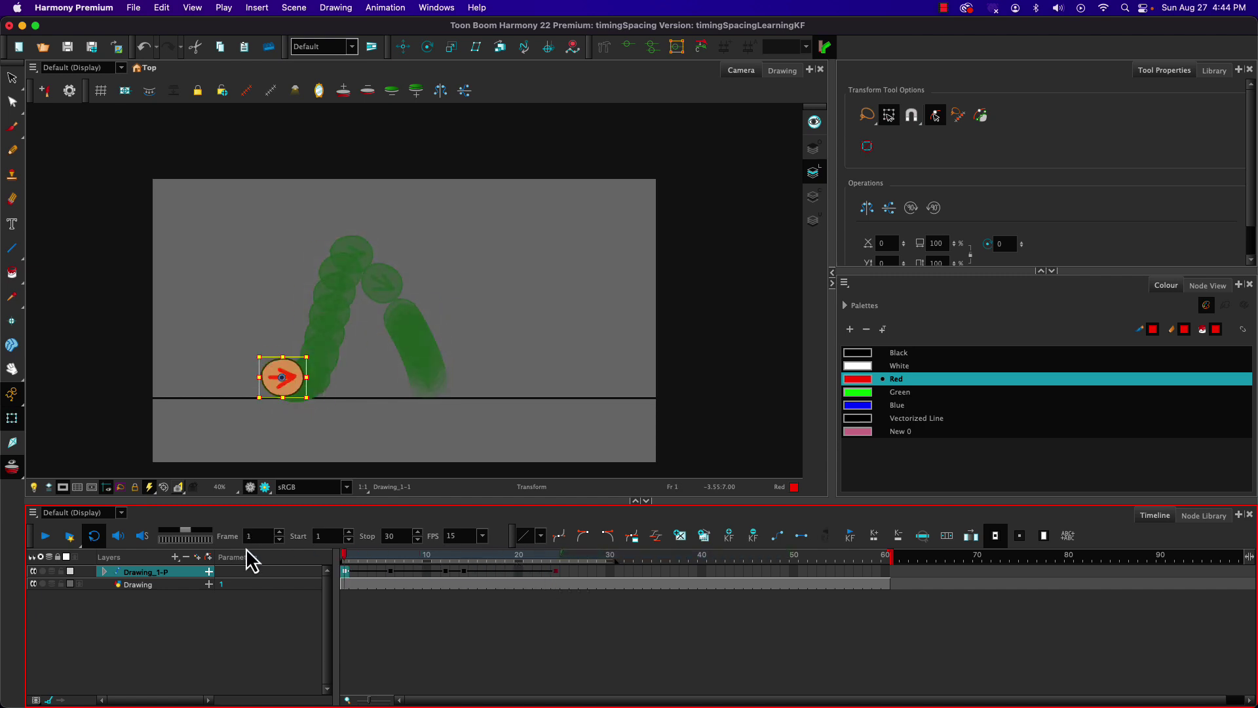
pyautogui.press('Return')
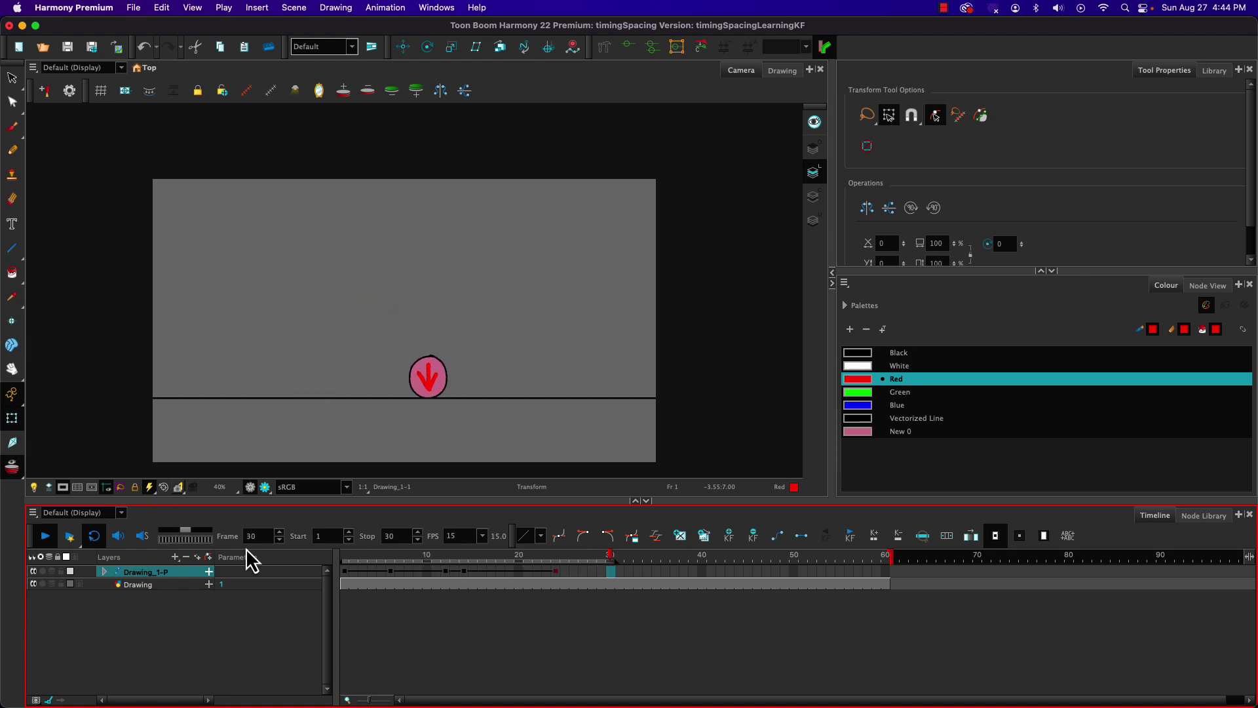
pyautogui.press('Return')
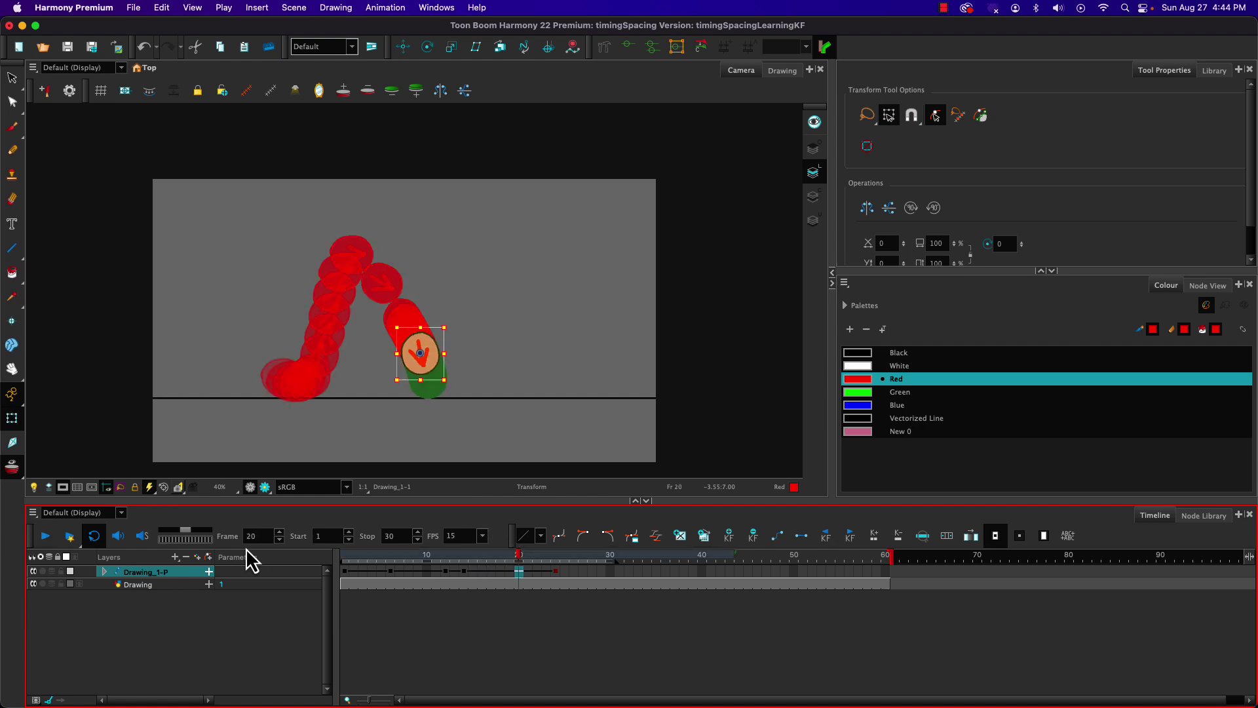
# Move the frame 14 keyframe to frame 20 and rotate the ball slightly clockwise at frame 16.
pyautogui.moveTo(520, 557); pyautogui.dragTo(481, 559)
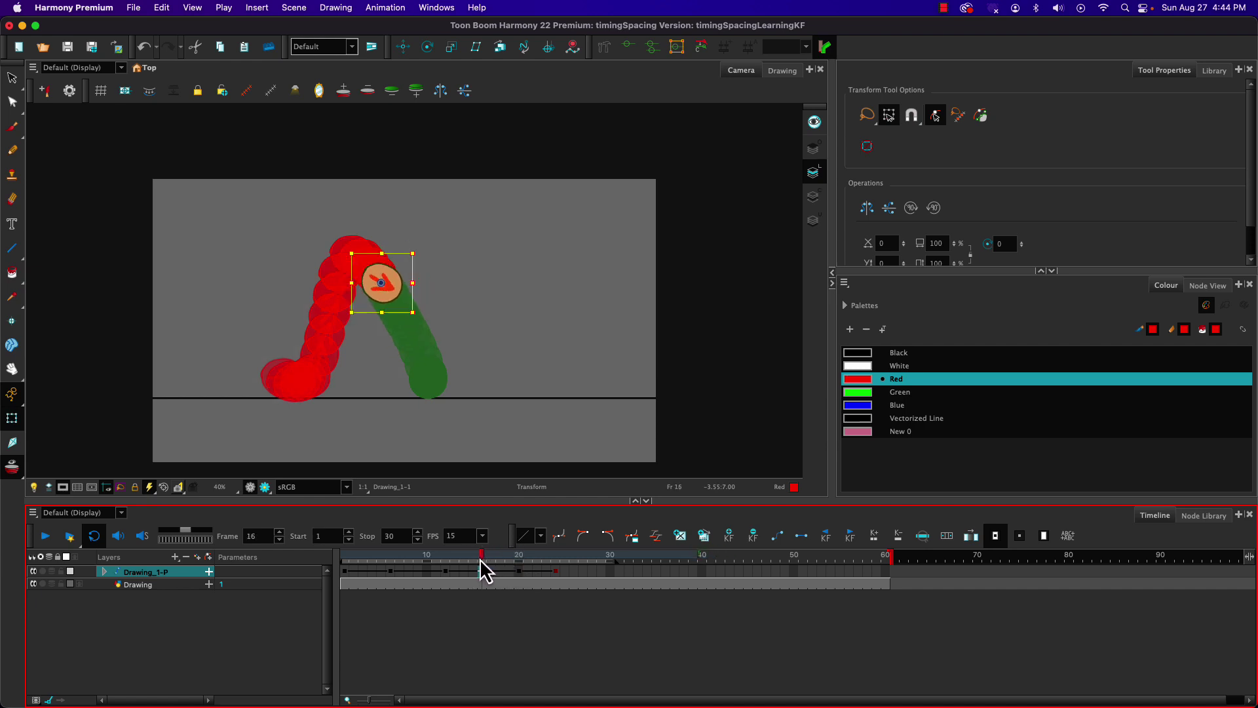
pyautogui.click(481, 572)
pyautogui.moveTo(342, 317); pyautogui.dragTo(335, 300)
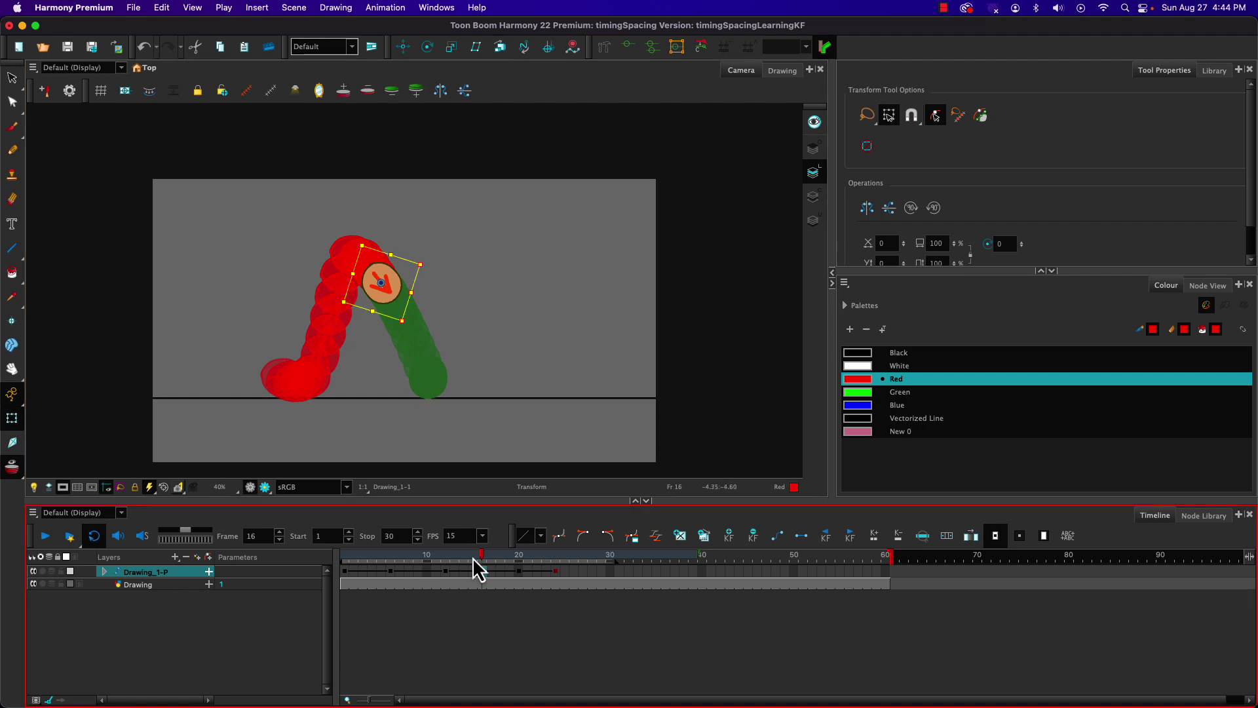
# Rotate the ball clockwise at frame 20 until its arrow points straight down, and play the animation.
pyautogui.moveTo(473, 557); pyautogui.dragTo(515, 557)
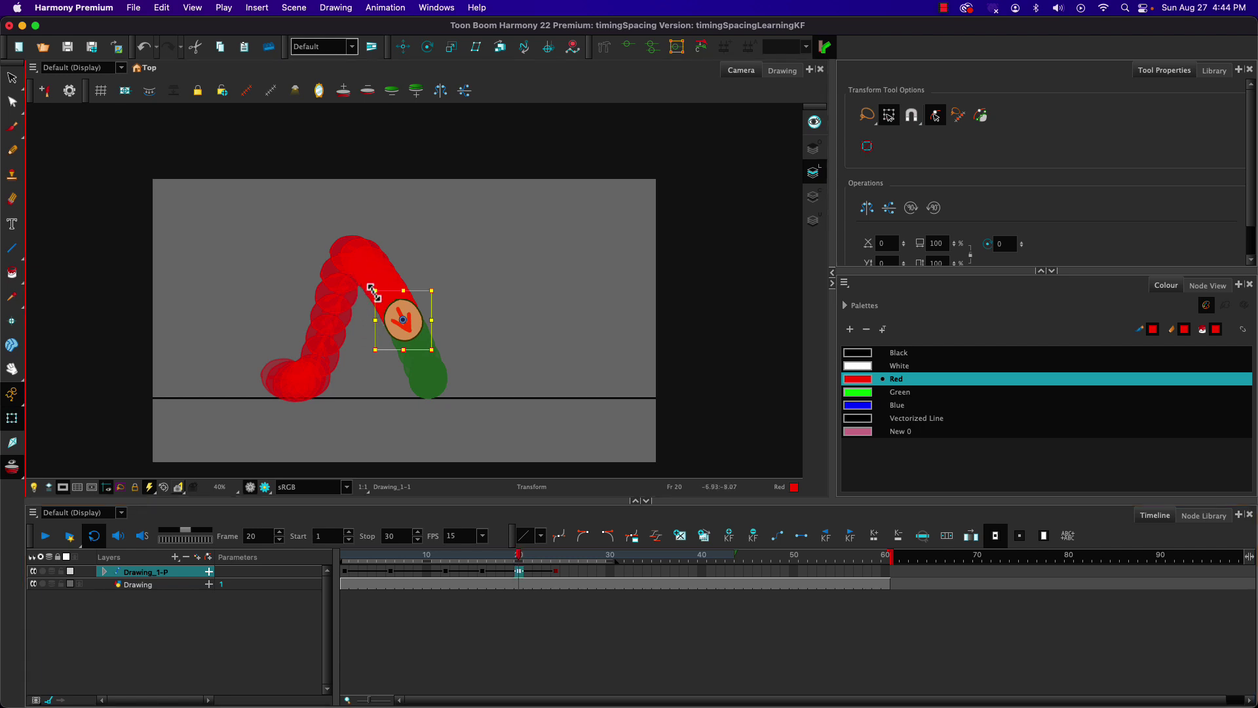
pyautogui.moveTo(372, 290)
pyautogui.mouseDown()
pyautogui.moveTo(359, 268)
pyautogui.moveTo(367, 274)
pyautogui.mouseUp()
pyautogui.press('super+z')
pyautogui.moveTo(365, 289); pyautogui.dragTo(391, 283)
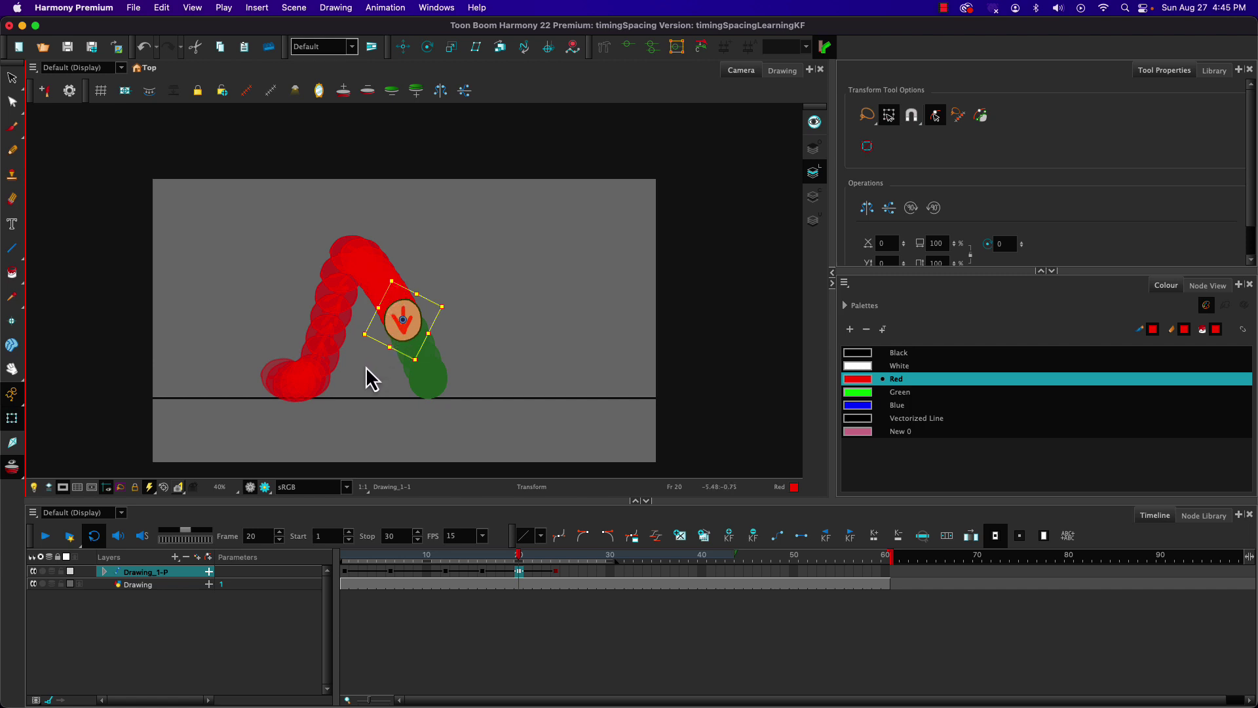
pyautogui.press('Return')
pyautogui.press('Return')
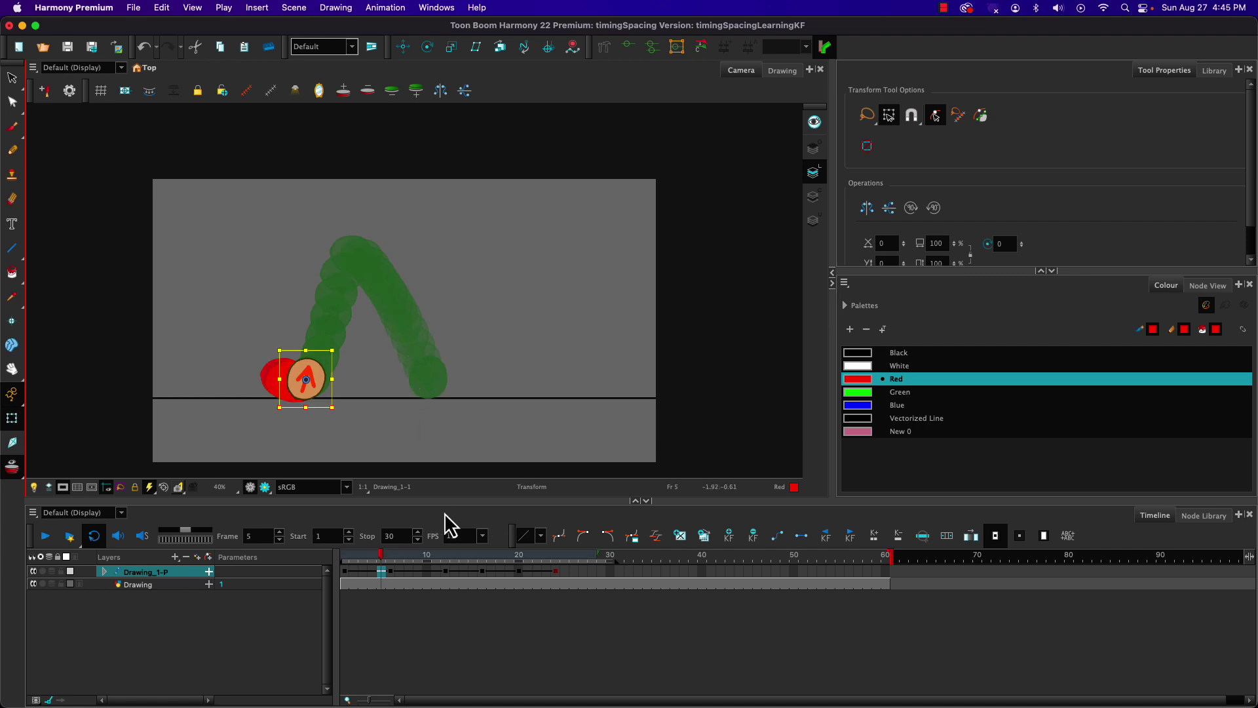
# Stretch the ball vertically and narrow it slightly at frame 20, and tilt it along its falling path.
pyautogui.click(518, 555)
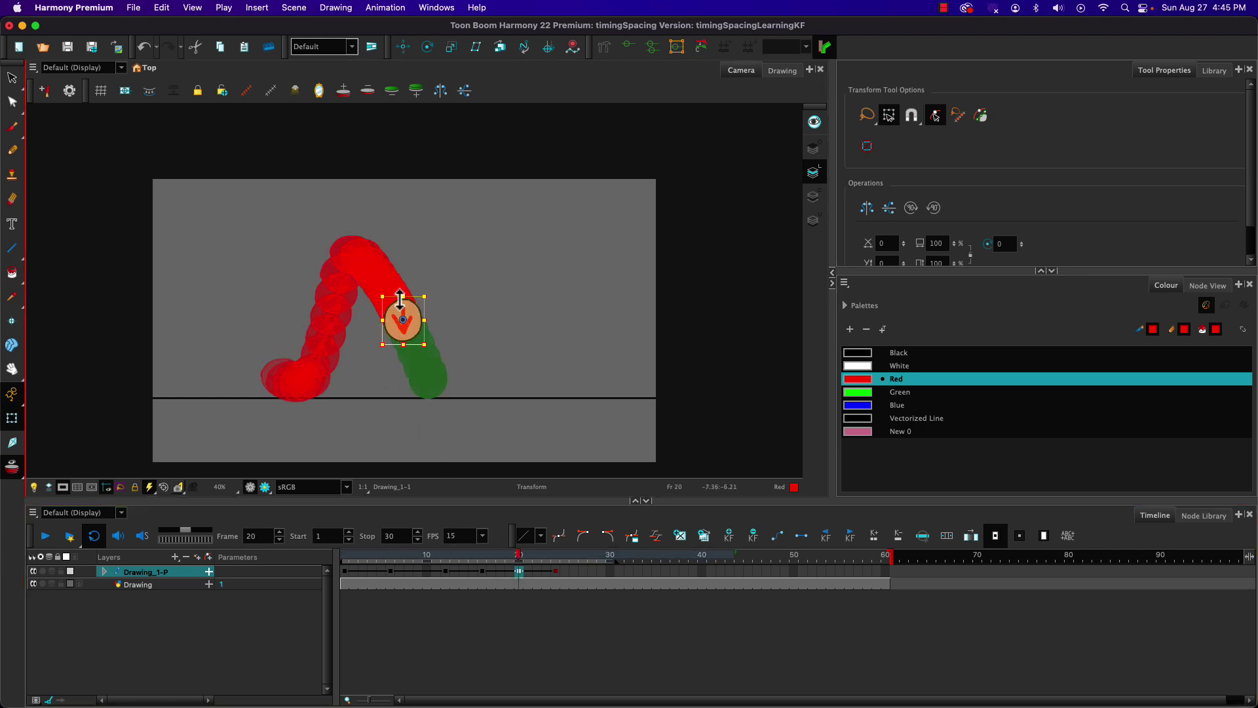
pyautogui.moveTo(403, 295); pyautogui.dragTo(402, 276)
pyautogui.moveTo(382, 321); pyautogui.dragTo(386, 320)
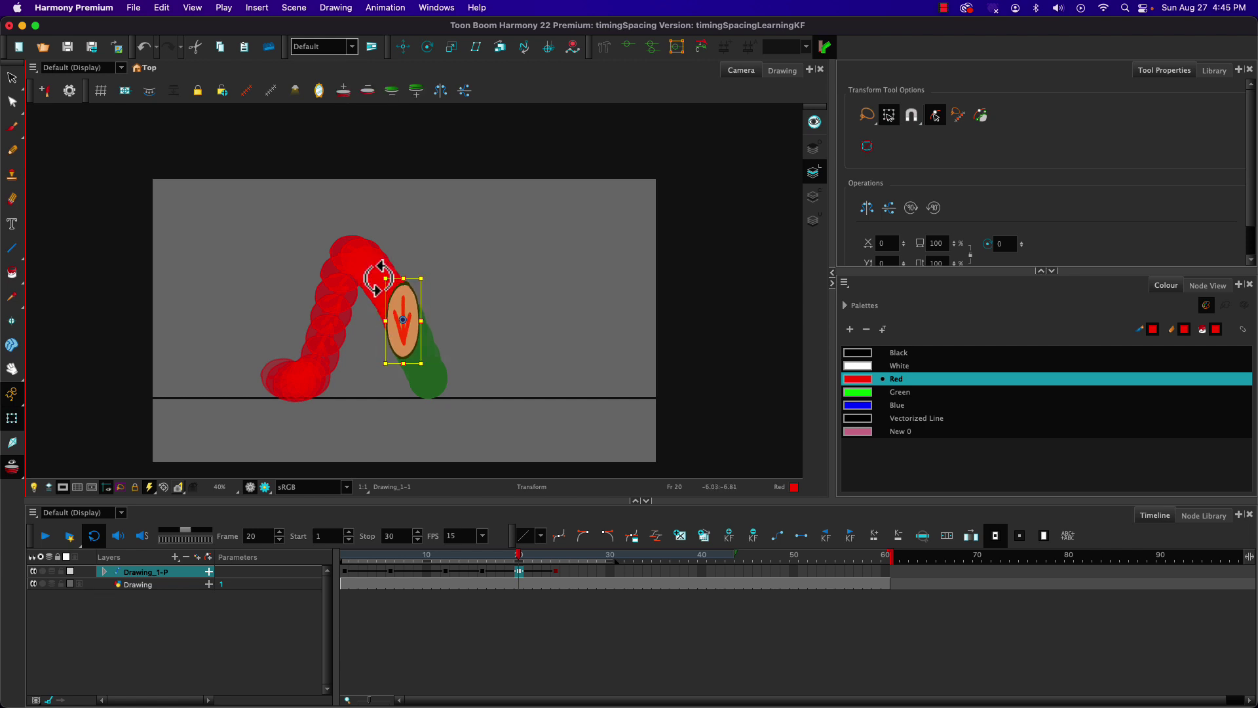
pyautogui.moveTo(378, 276); pyautogui.dragTo(358, 289)
# Rotate the ball counterclockwise at frame 9 until its arrow points straight up.
pyautogui.moveTo(518, 556); pyautogui.dragTo(440, 565)
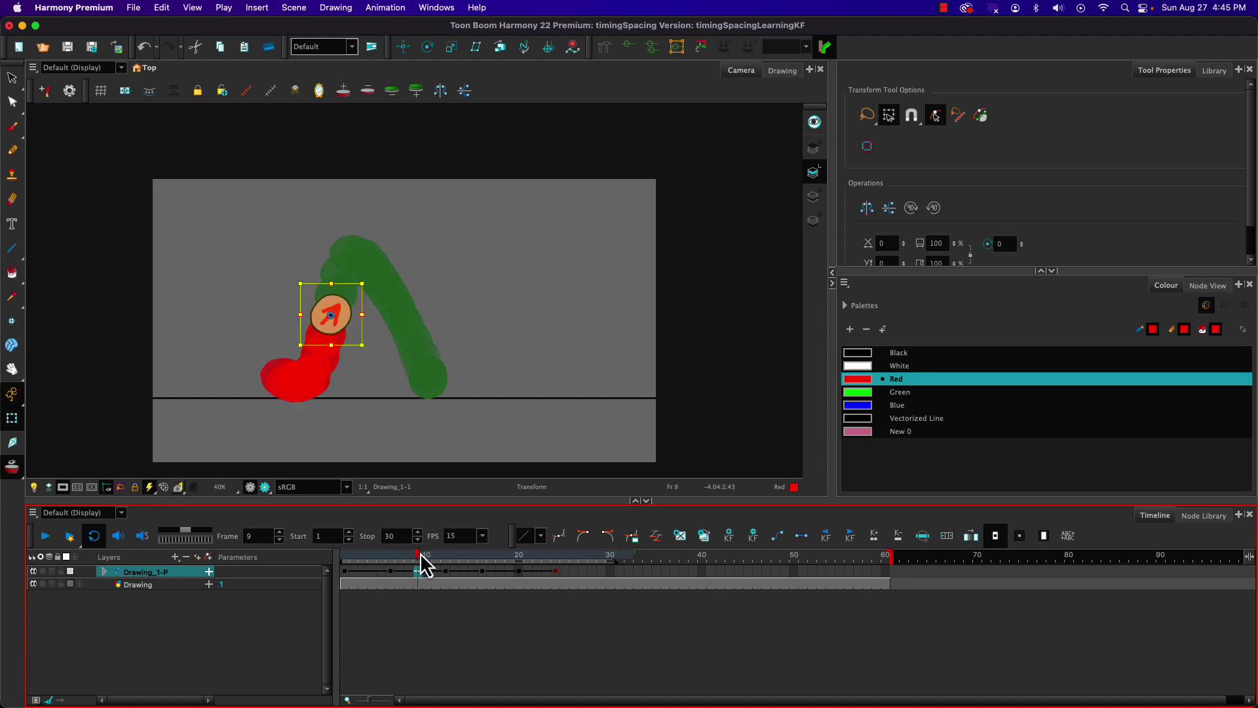
pyautogui.moveTo(417, 554)
pyautogui.mouseDown()
pyautogui.moveTo(444, 552)
pyautogui.moveTo(393, 563)
pyautogui.moveTo(418, 557)
pyautogui.mouseUp()
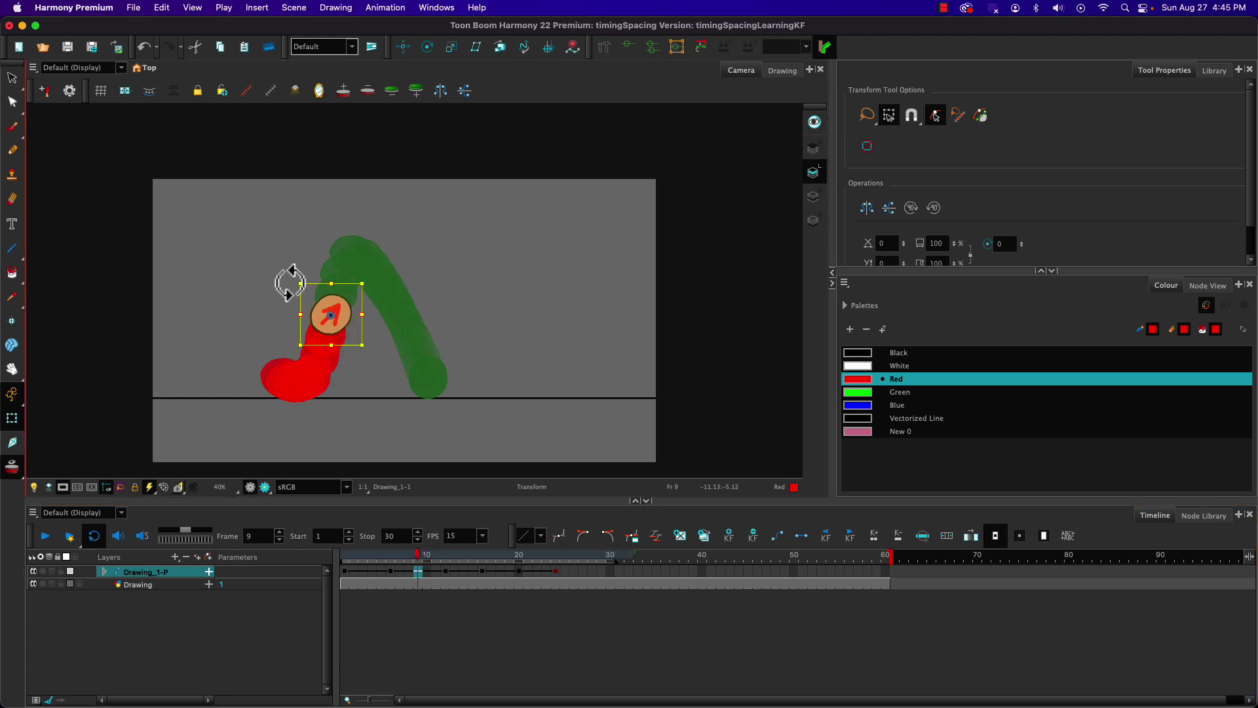
pyautogui.moveTo(287, 281); pyautogui.dragTo(283, 305)
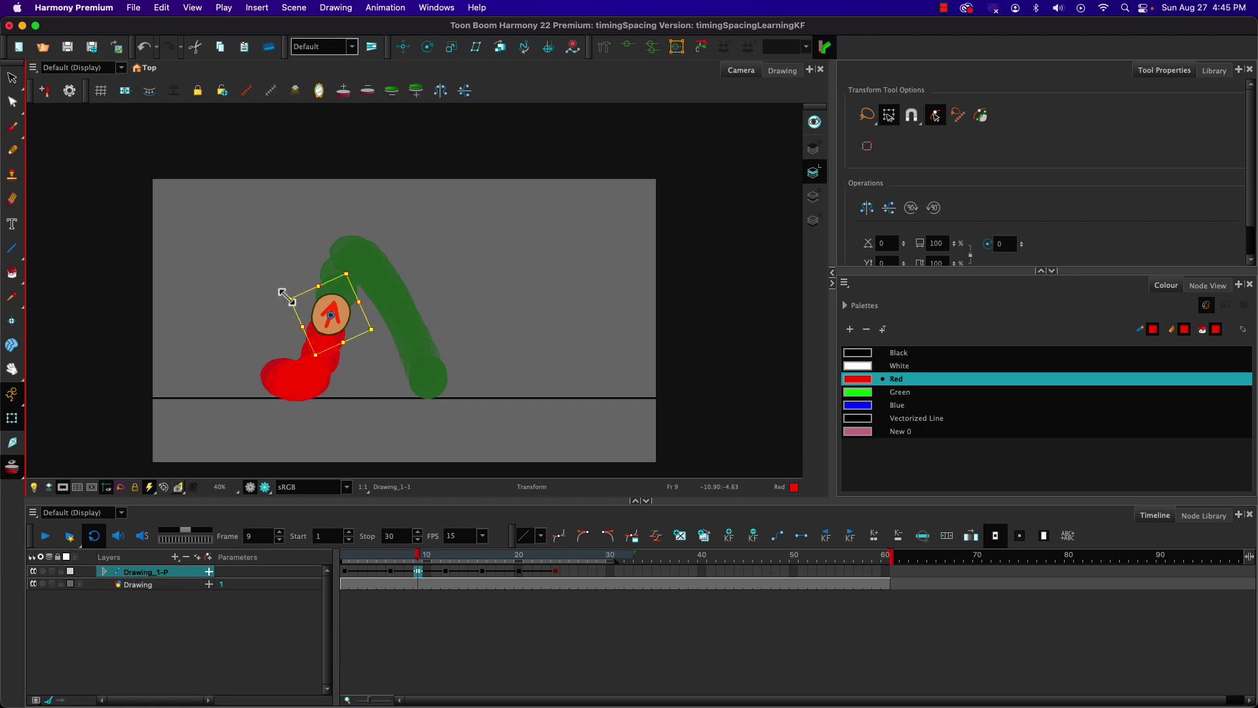
pyautogui.hotkey('ctrl', 'z')
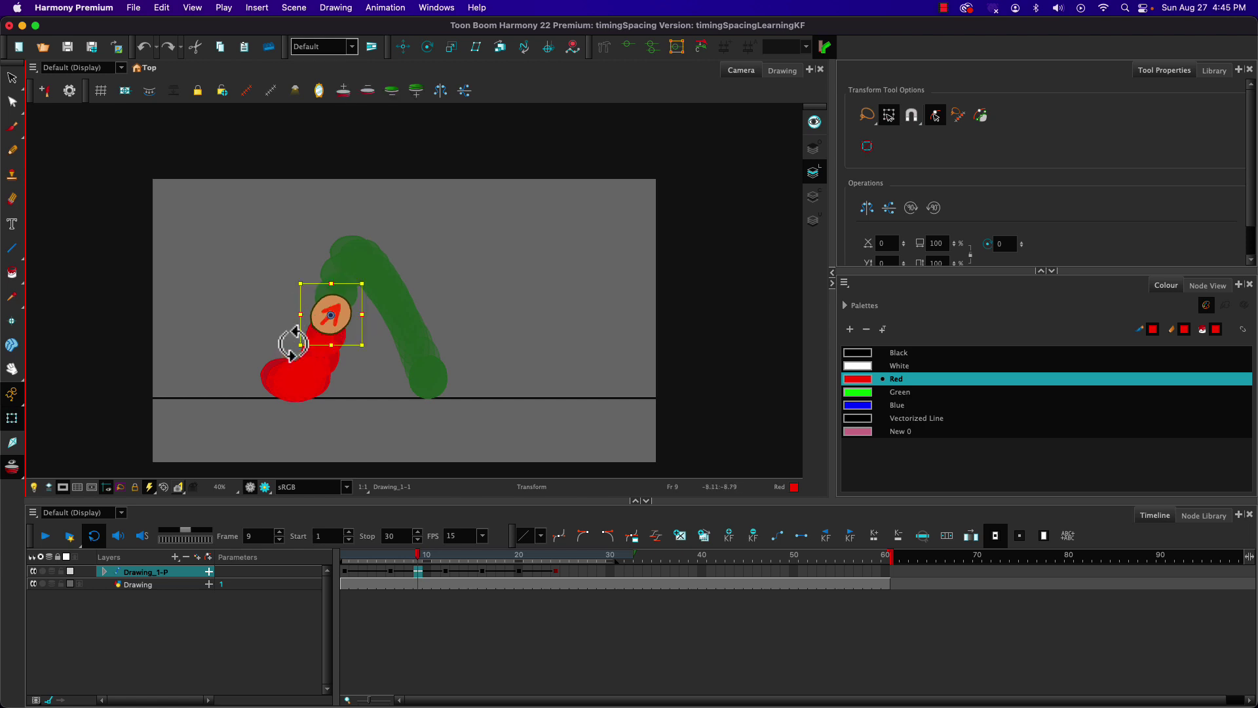
pyautogui.moveTo(289, 275); pyautogui.dragTo(285, 315)
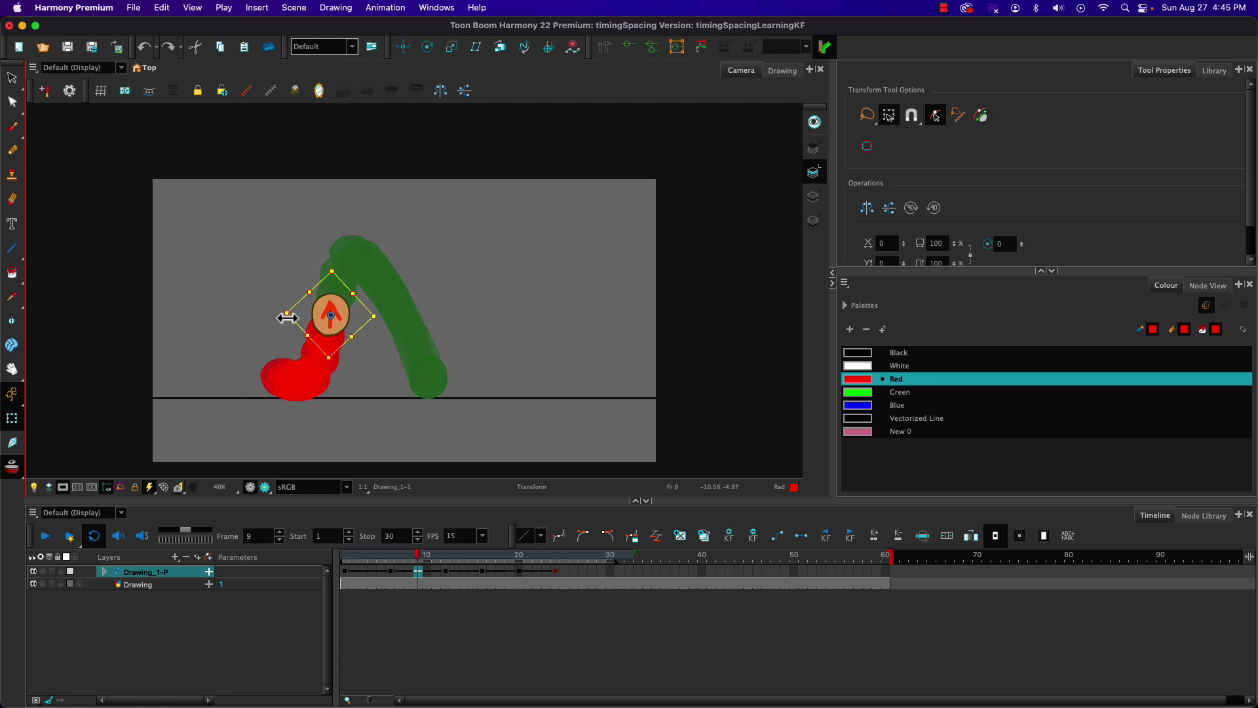
# Stretch the ball vertically and narrow it slightly at frame 9, and tilt it clockwise along its rising path.
pyautogui.click(283, 344)
pyautogui.click(321, 318)
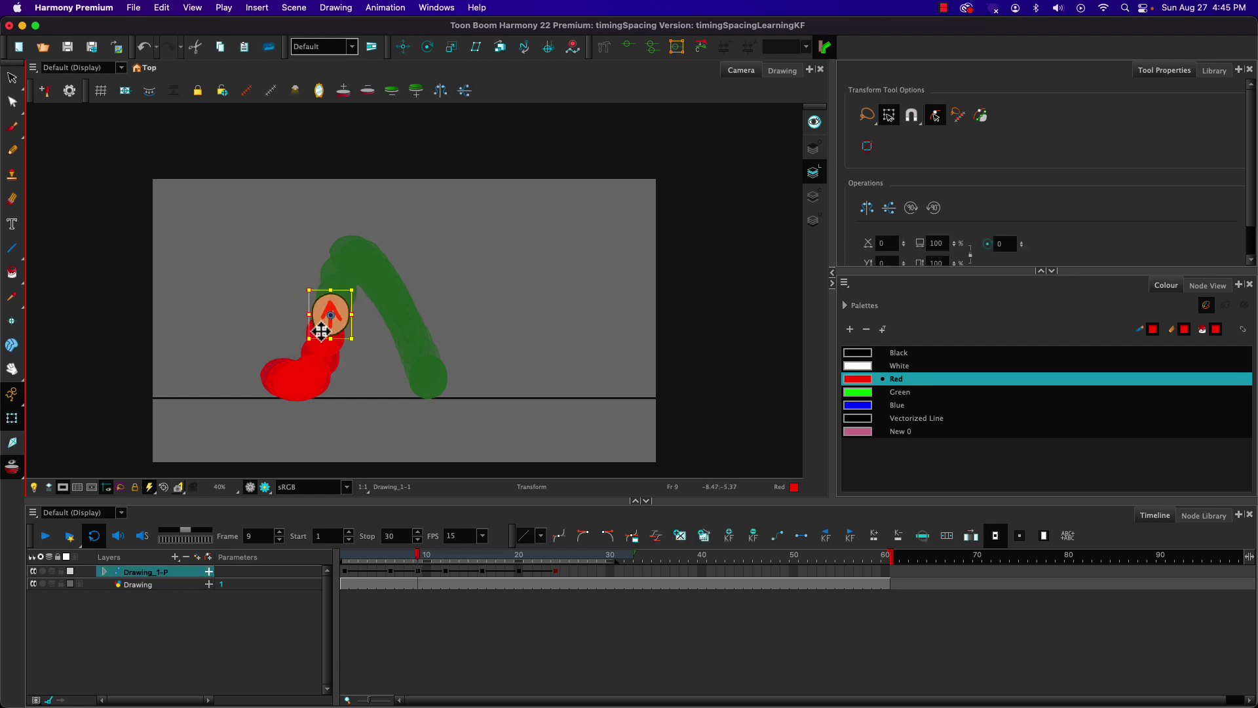
pyautogui.moveTo(331, 339); pyautogui.dragTo(313, 315)
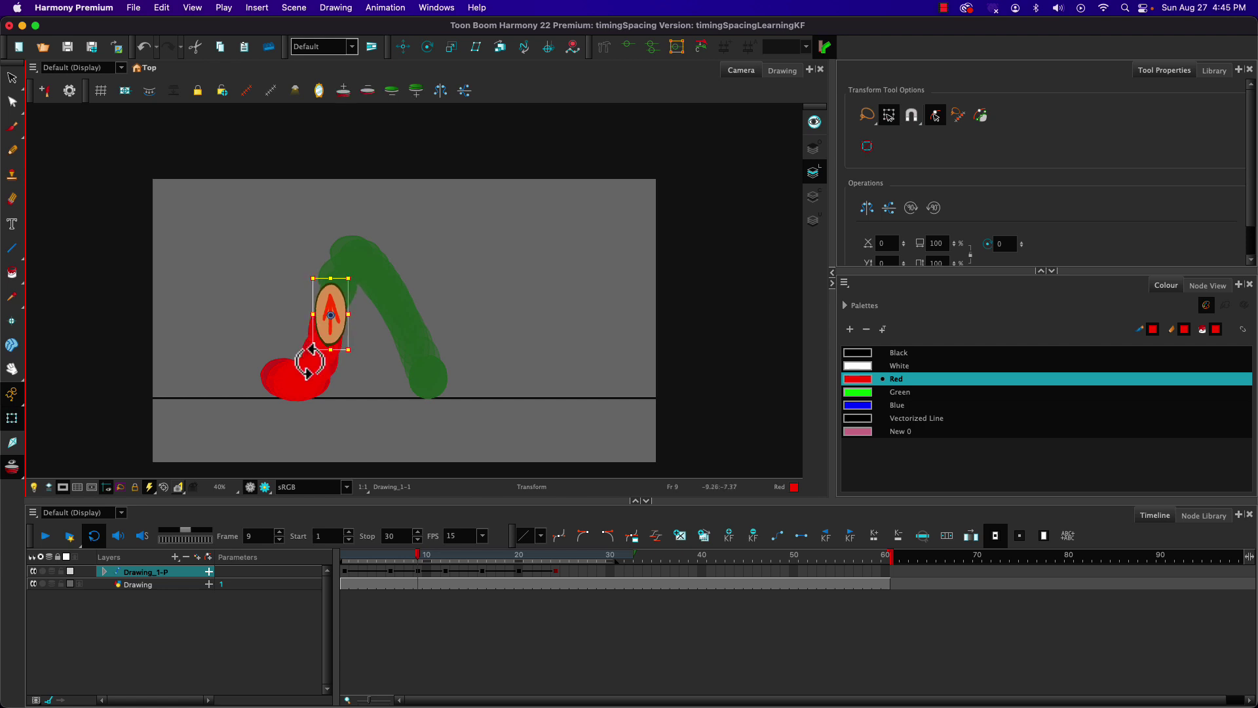
pyautogui.moveTo(304, 359); pyautogui.dragTo(288, 345)
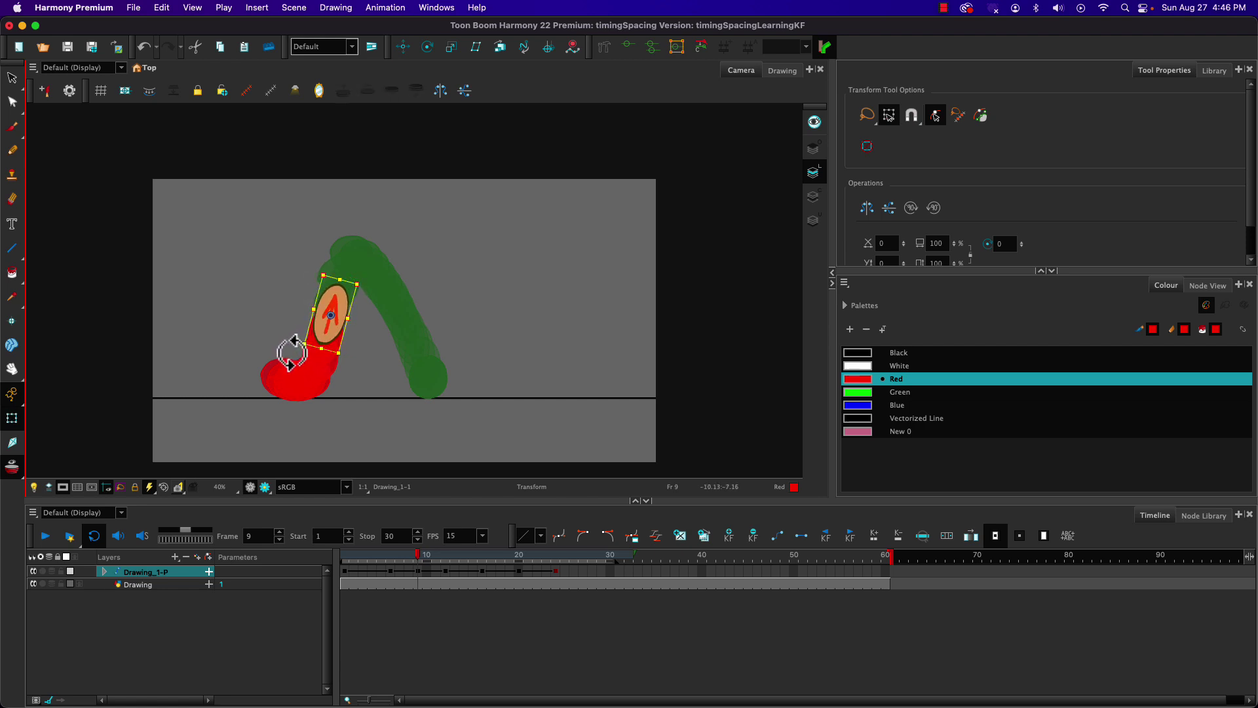
# Review the falling pose at frame 20 and play the animation from the start.
pyautogui.moveTo(417, 555); pyautogui.dragTo(510, 586)
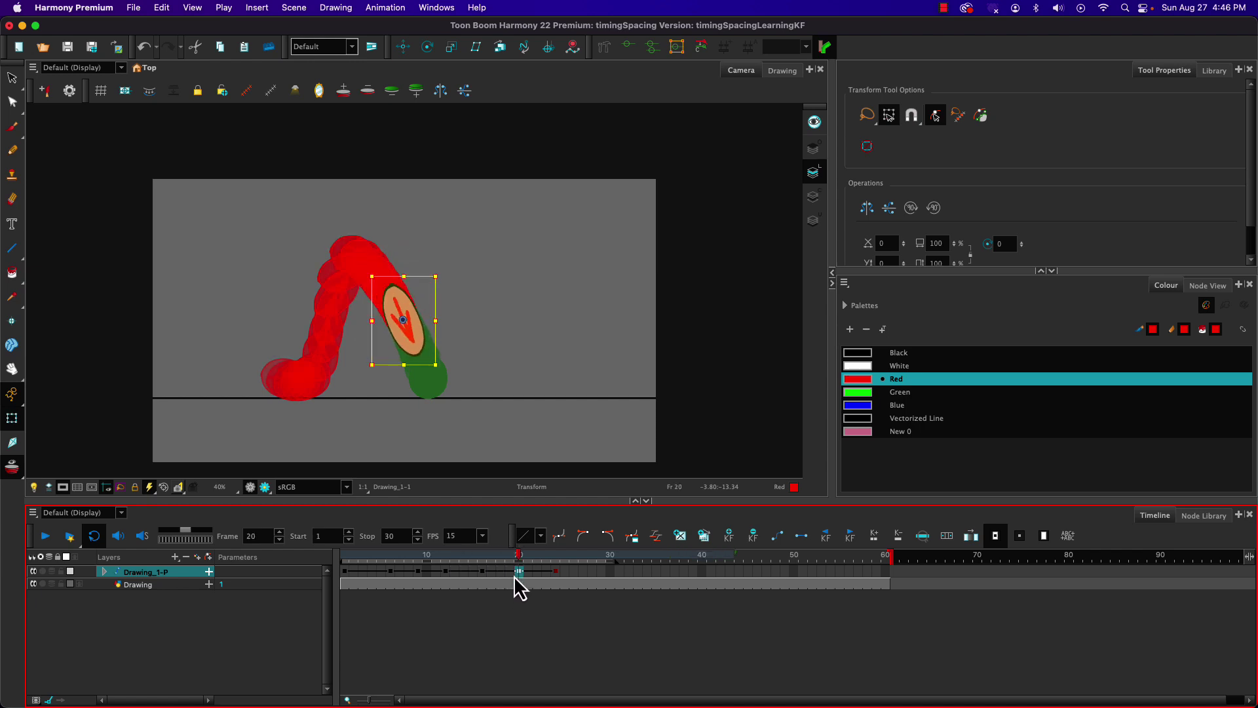
pyautogui.click(517, 558)
pyautogui.moveTo(407, 342); pyautogui.dragTo(409, 349)
pyautogui.moveTo(514, 560); pyautogui.dragTo(258, 577)
pyautogui.press('Return')
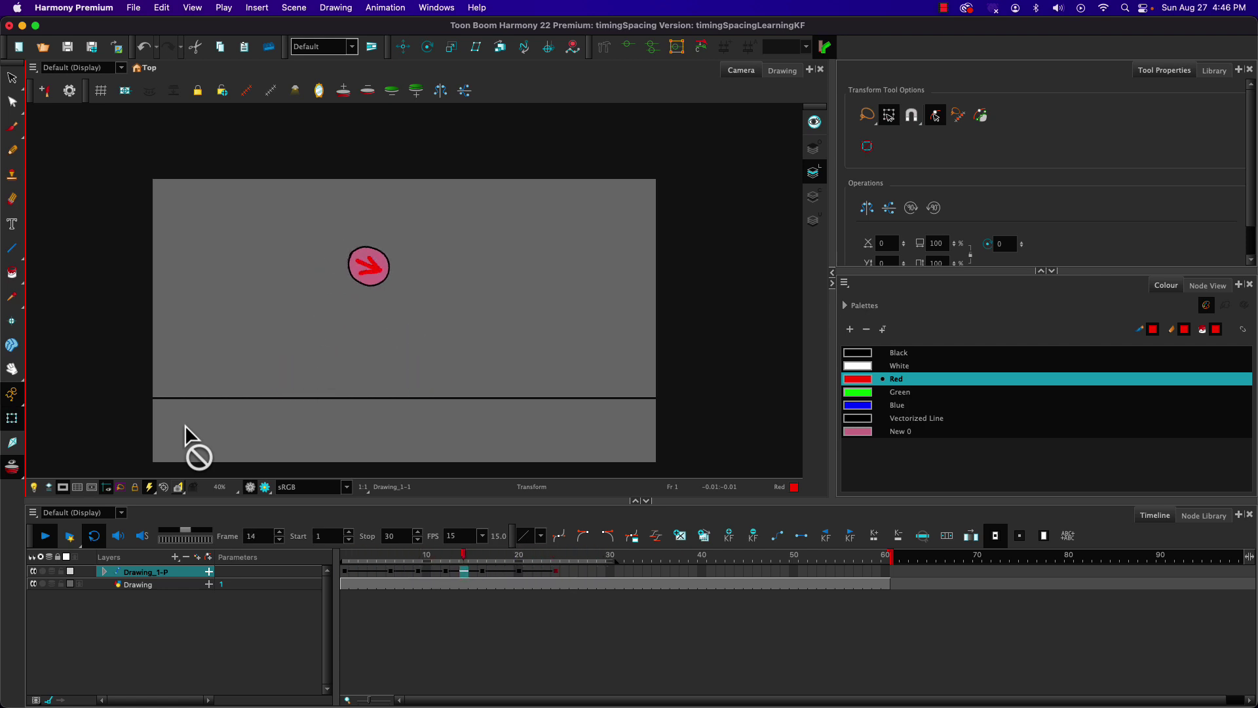
pyautogui.press('Return')
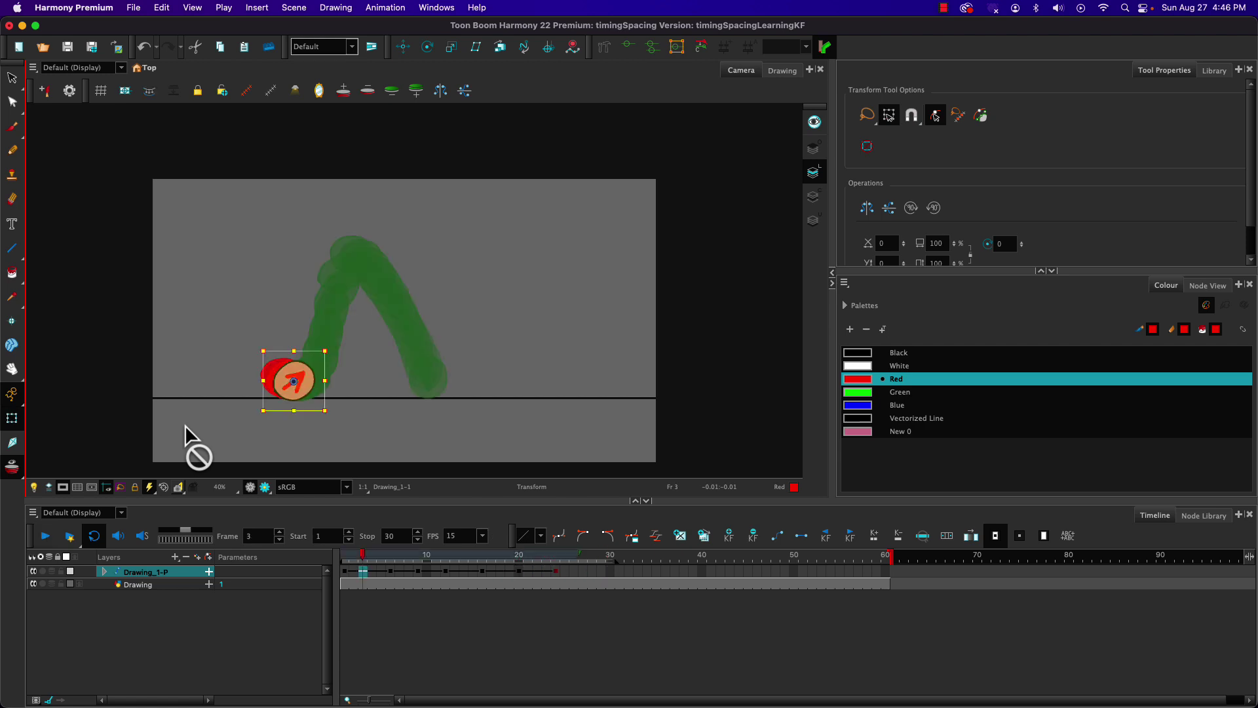
# Squash the ball flat and wide against the ground line at frame 26.
pyautogui.click(556, 561)
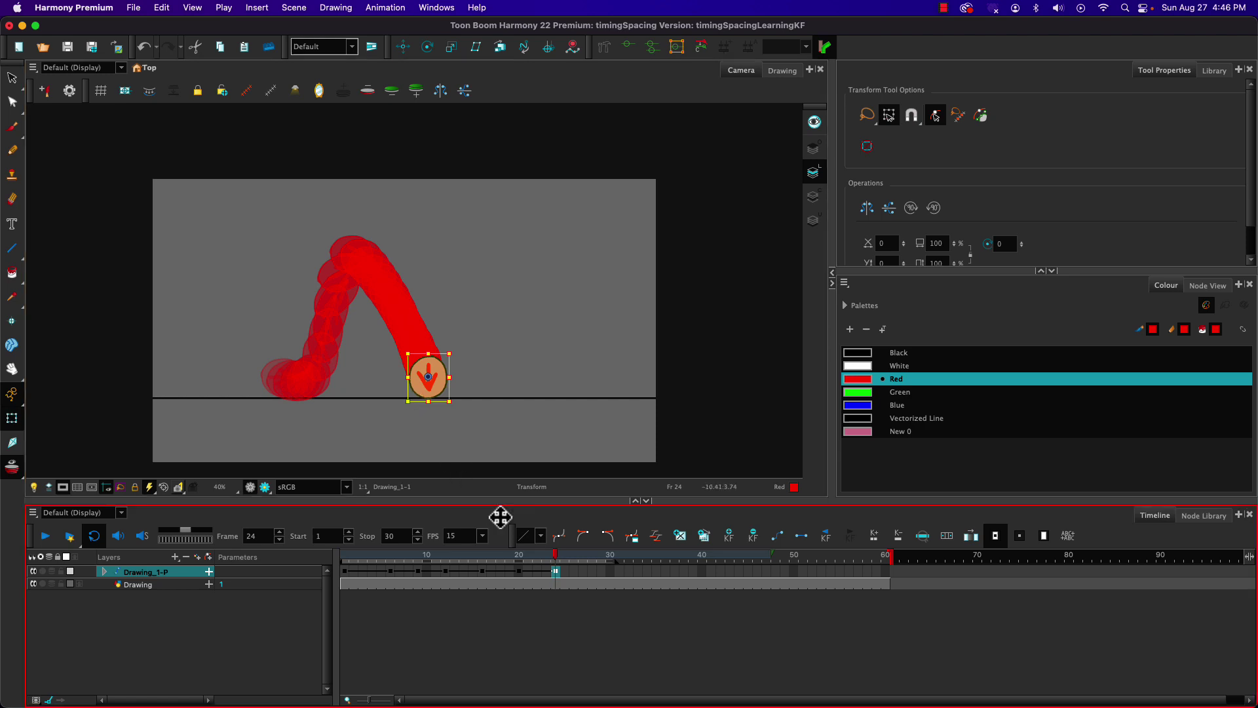
pyautogui.click(574, 572)
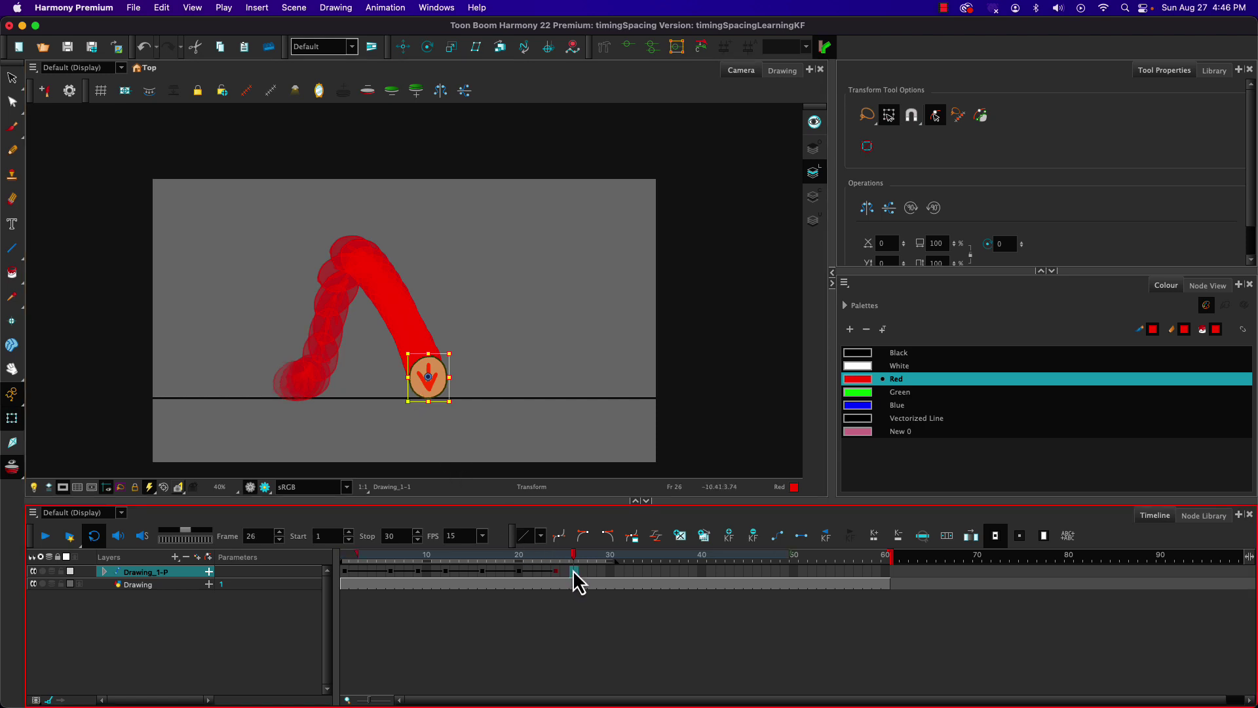
pyautogui.moveTo(407, 379)
pyautogui.mouseDown()
pyautogui.moveTo(391, 378)
pyautogui.moveTo(428, 359)
pyautogui.moveTo(420, 390)
pyautogui.mouseUp()
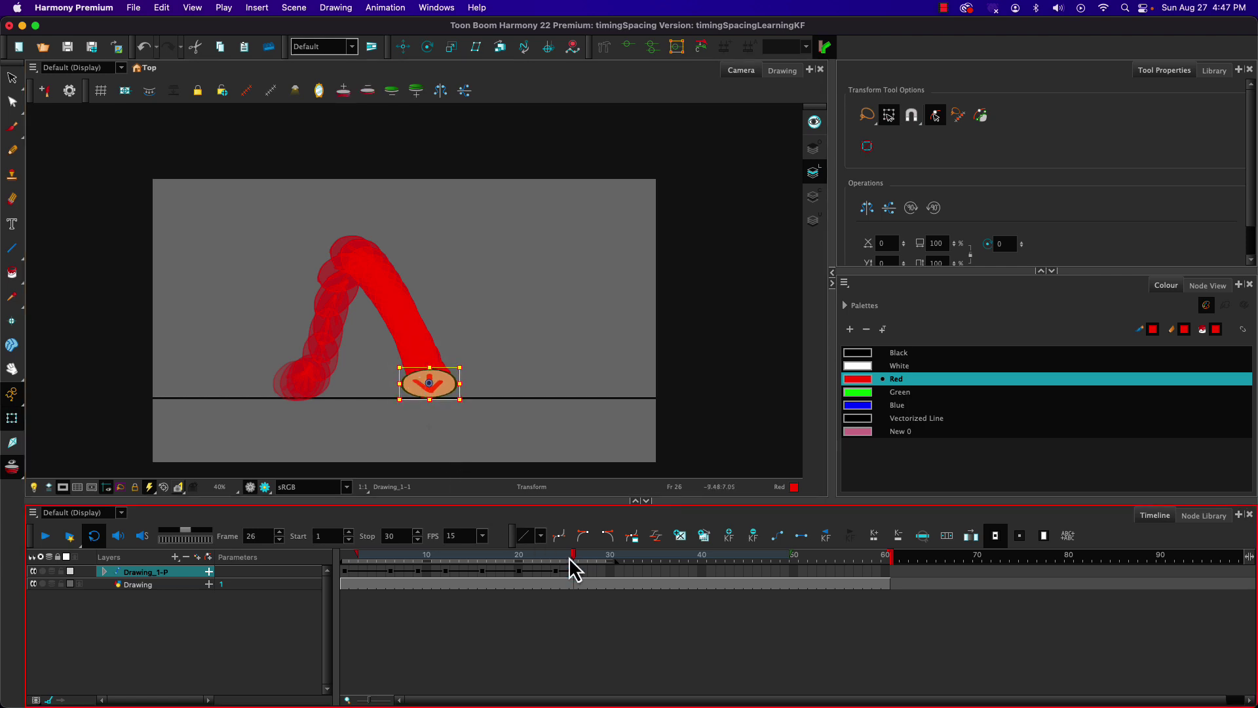
# Try widening and flattening the ball at frame 24, and check the frames leading up to it.
pyautogui.moveTo(574, 556); pyautogui.dragTo(555, 555)
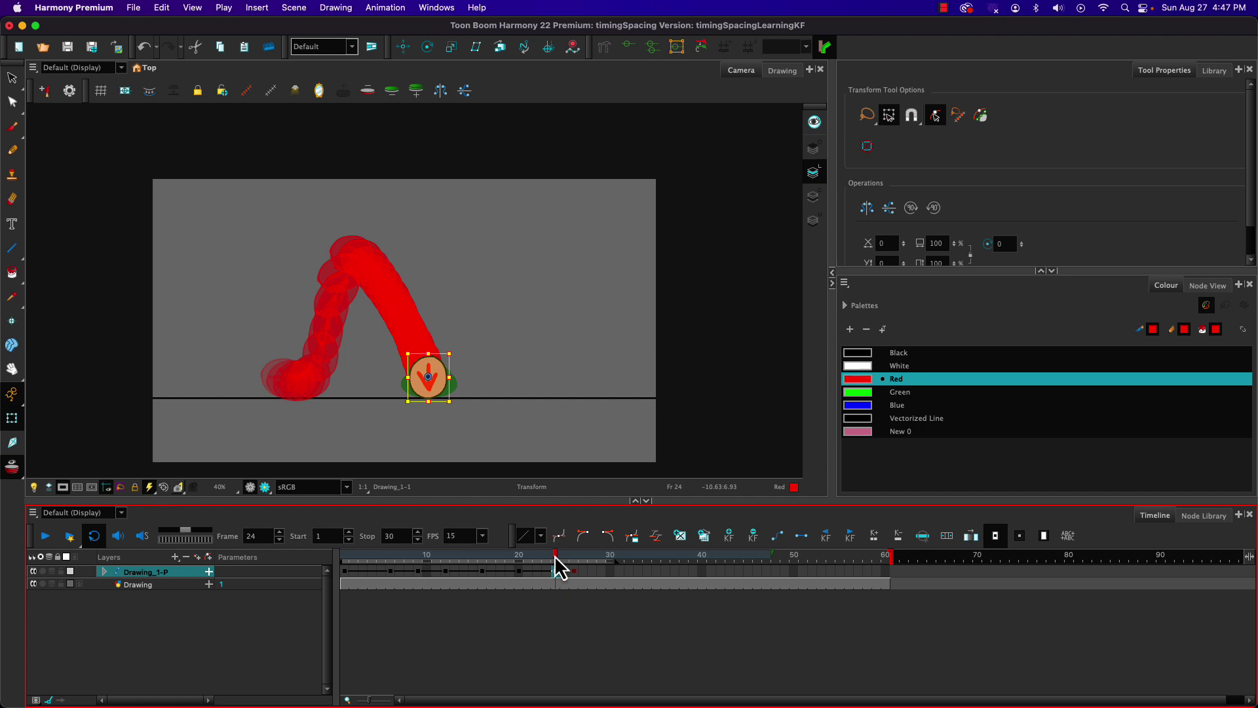
pyautogui.moveTo(554, 556)
pyautogui.mouseDown()
pyautogui.moveTo(525, 554)
pyautogui.moveTo(552, 557)
pyautogui.mouseUp()
pyautogui.moveTo(556, 560)
pyautogui.mouseDown()
pyautogui.moveTo(572, 560)
pyautogui.moveTo(521, 555)
pyautogui.moveTo(556, 559)
pyautogui.mouseUp()
pyautogui.moveTo(407, 378); pyautogui.dragTo(384, 380)
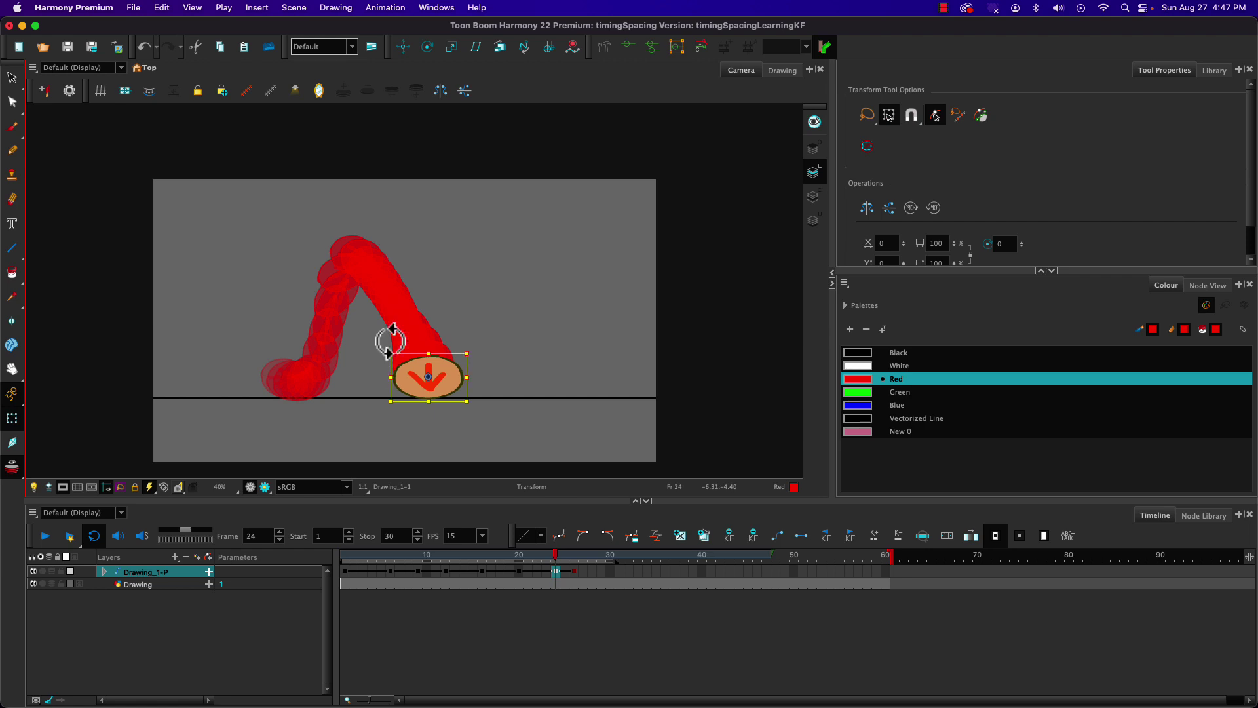
pyautogui.moveTo(555, 559)
pyautogui.mouseDown()
pyautogui.moveTo(527, 561)
pyautogui.moveTo(561, 554)
pyautogui.mouseUp()
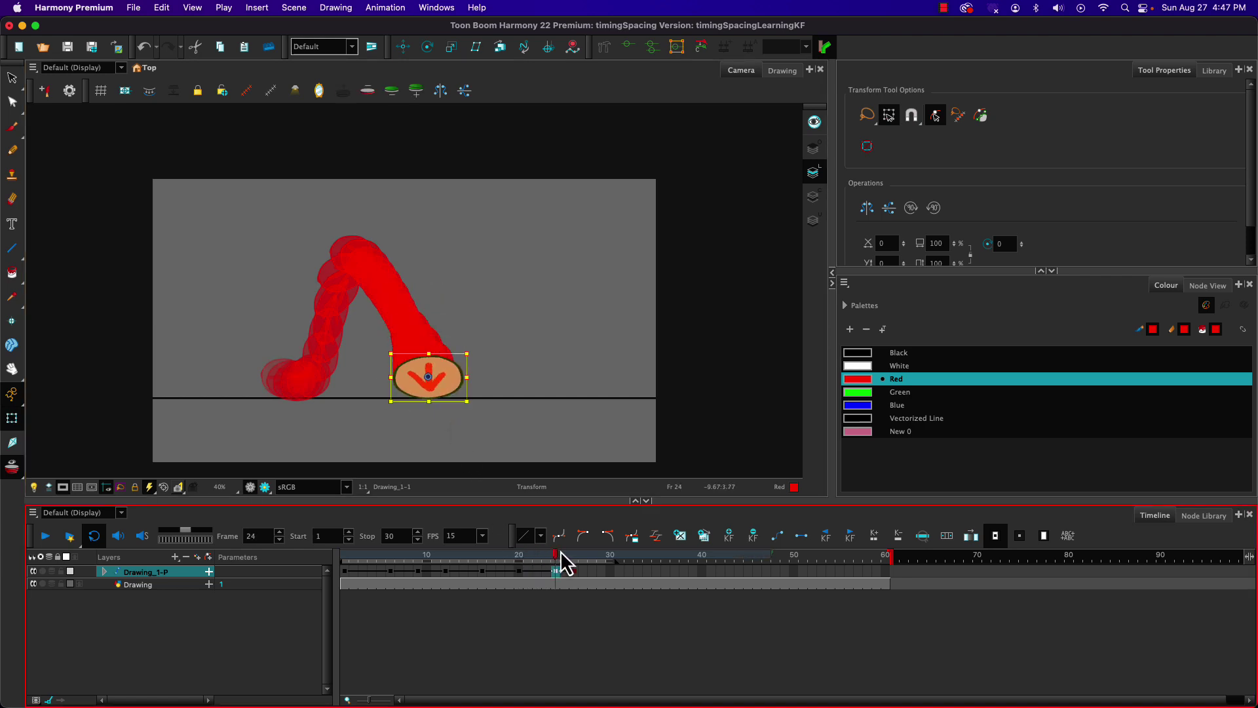
pyautogui.moveTo(429, 354); pyautogui.dragTo(429, 360)
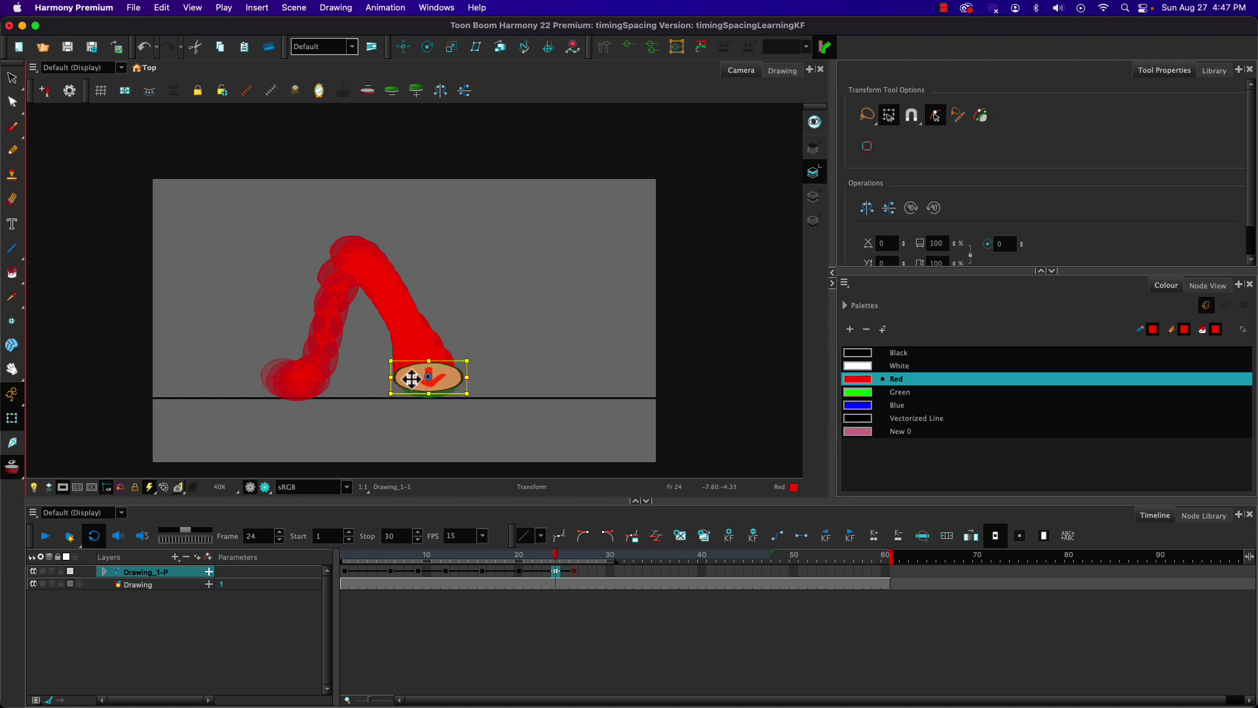
pyautogui.click(544, 569)
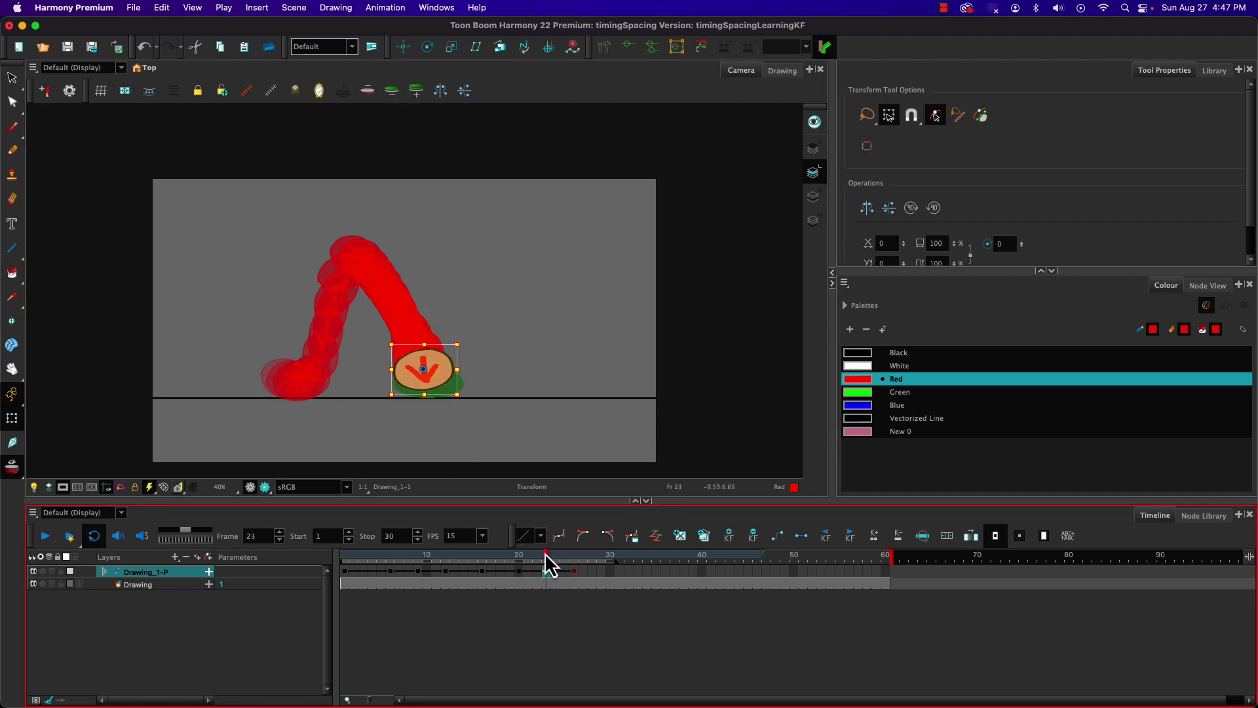
pyautogui.moveTo(545, 555)
pyautogui.mouseDown()
pyautogui.moveTo(518, 555)
pyautogui.moveTo(563, 555)
pyautogui.moveTo(527, 551)
pyautogui.mouseUp()
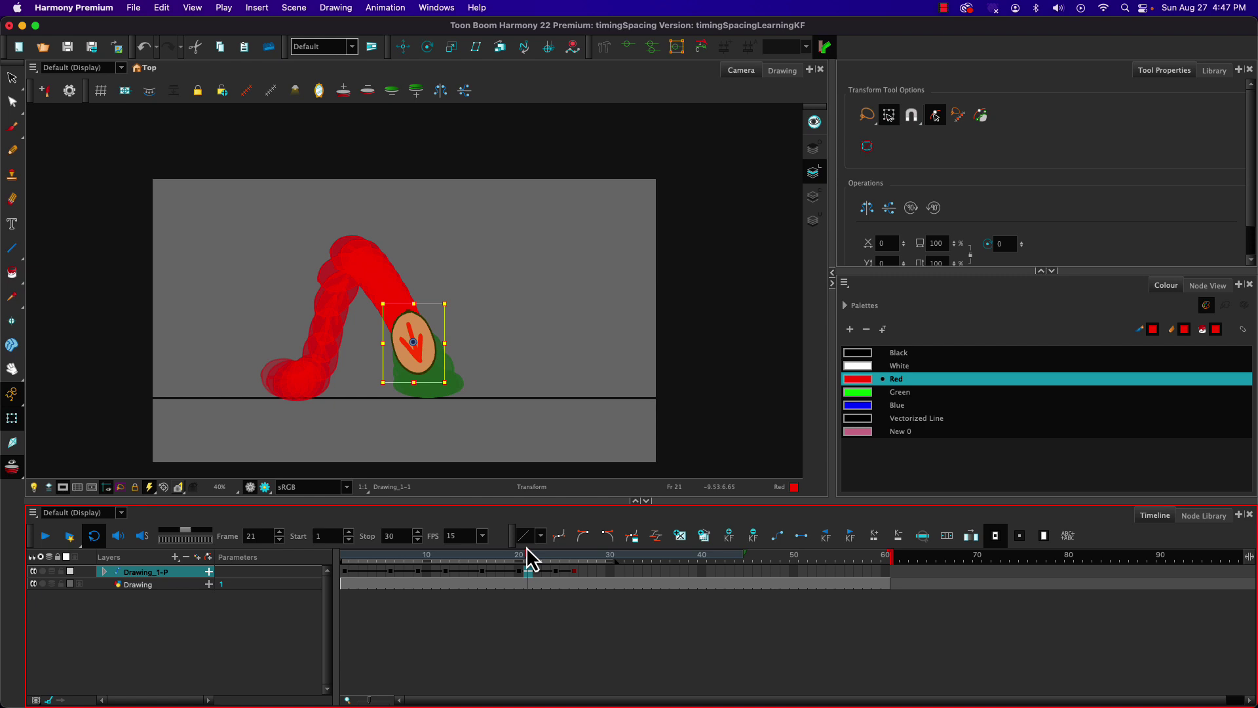
# Undo the widening and flattening of the ball at frame 24.
pyautogui.press('super+z')
pyautogui.press('super+z')
pyautogui.press('super+z')
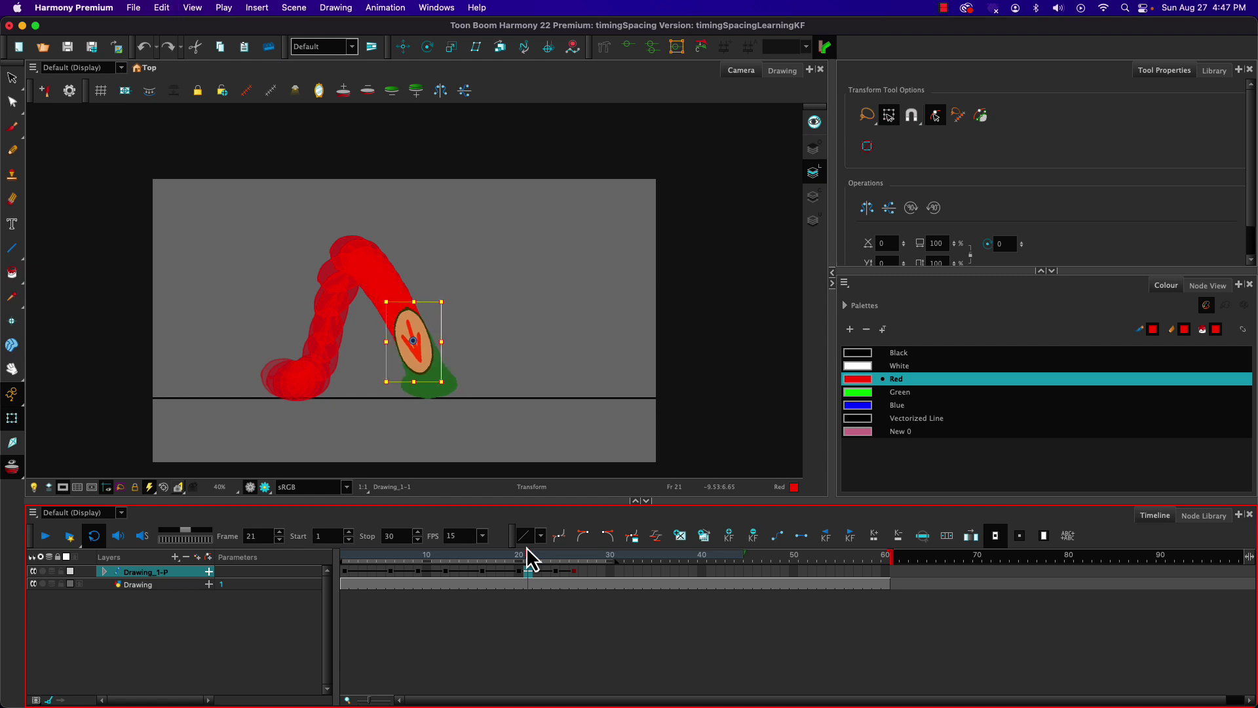
# Widen the squashed ball slightly more at frame 26.
pyautogui.moveTo(522, 554); pyautogui.dragTo(578, 565)
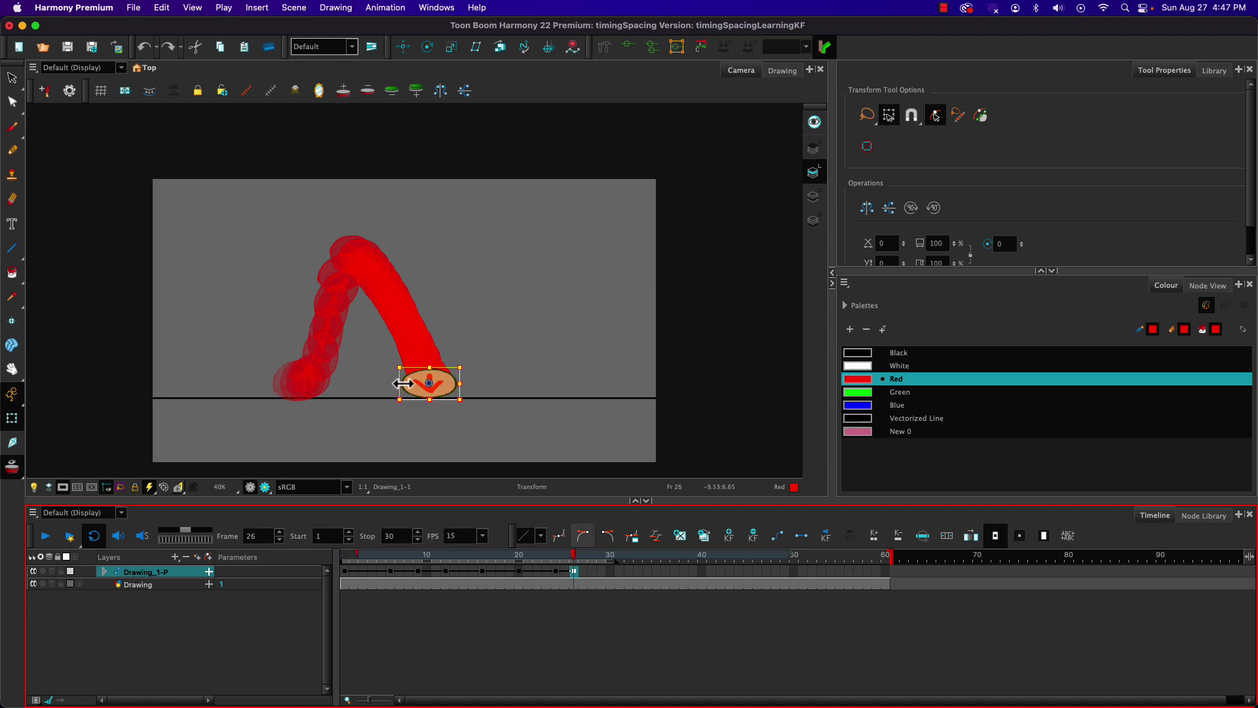
pyautogui.moveTo(395, 385); pyautogui.dragTo(391, 386)
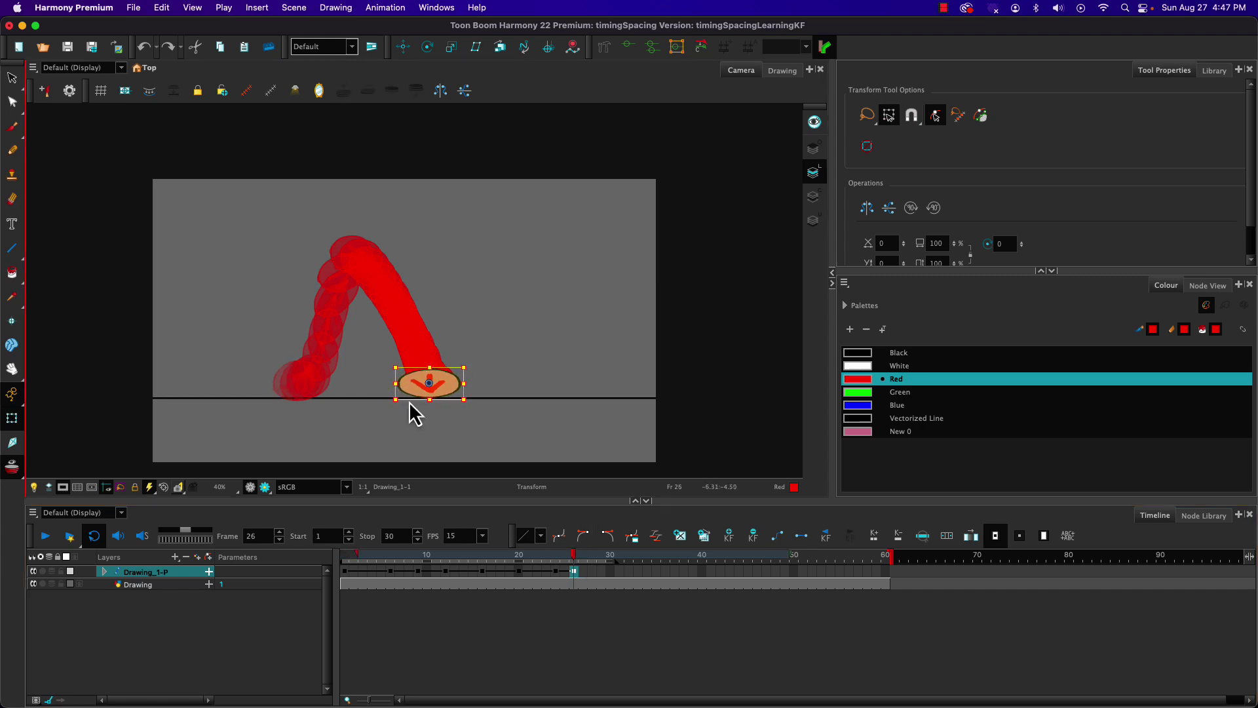
pyautogui.moveTo(572, 555)
pyautogui.mouseDown()
pyautogui.moveTo(540, 553)
pyautogui.moveTo(591, 561)
pyautogui.mouseUp()
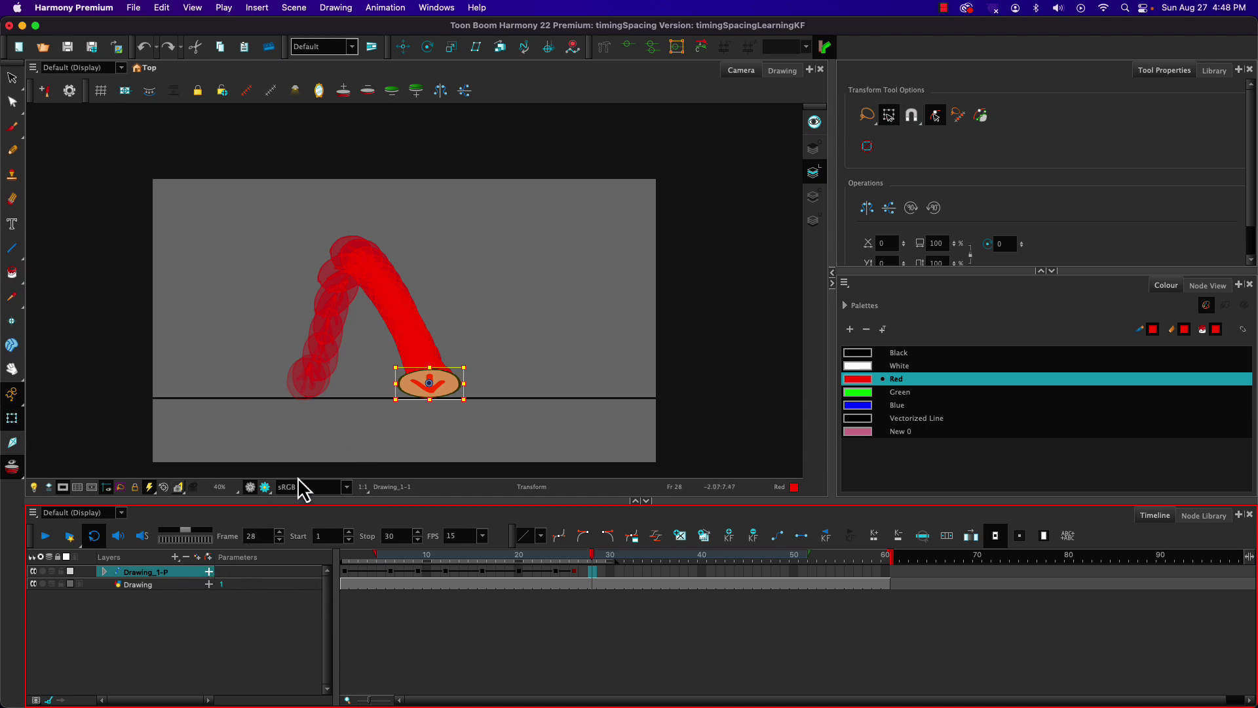
# Copy the ball's frame 1 keyframe and paste it at frame 28.
pyautogui.click(343, 564)
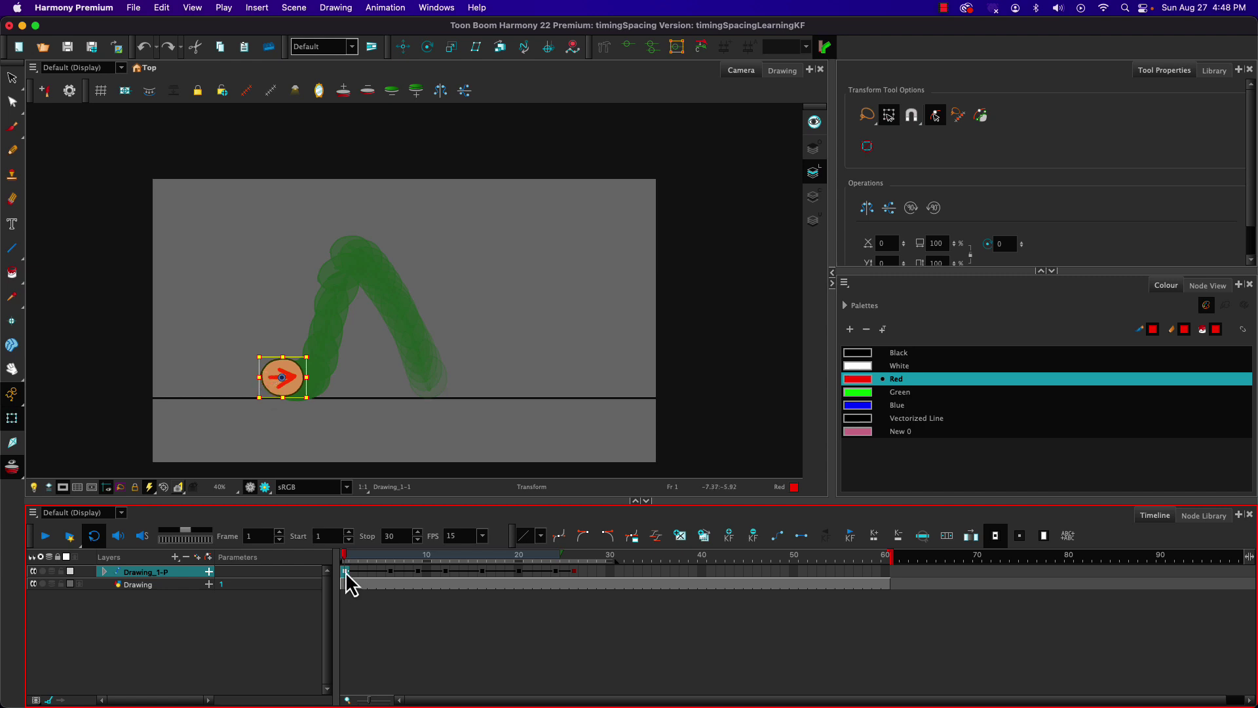
pyautogui.press('super+c')
pyautogui.click(574, 572)
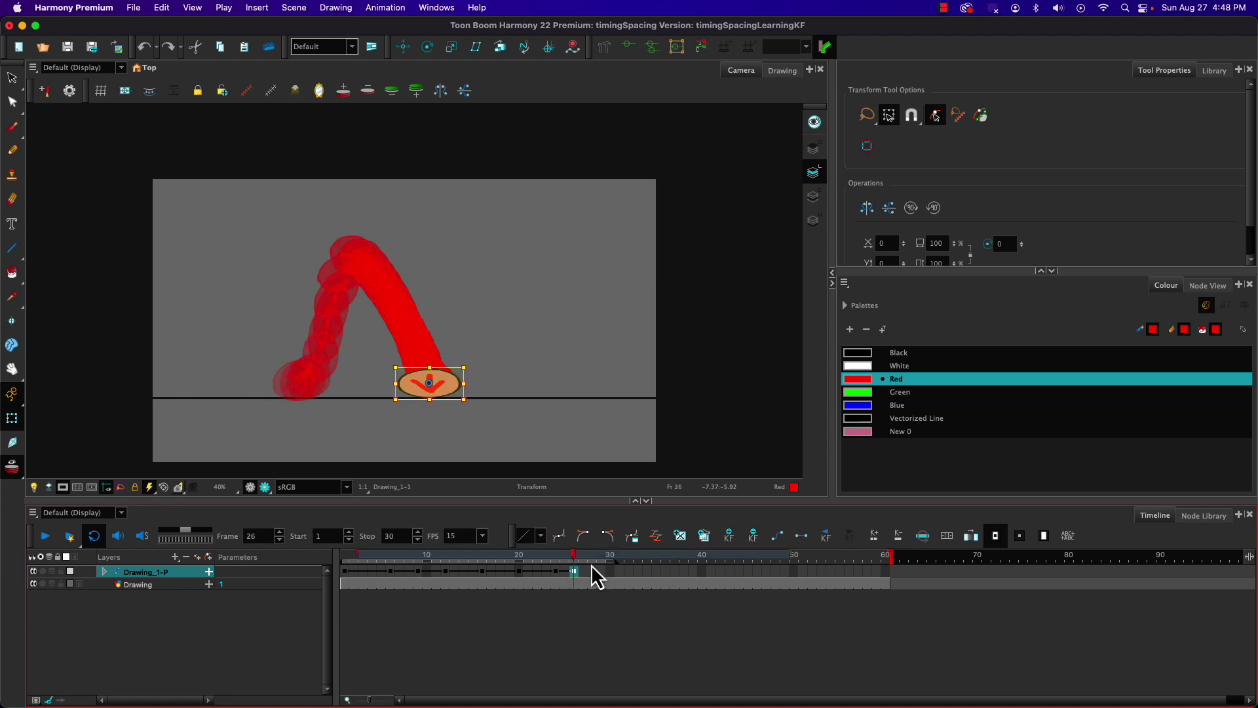
pyautogui.moveTo(568, 552); pyautogui.dragTo(592, 557)
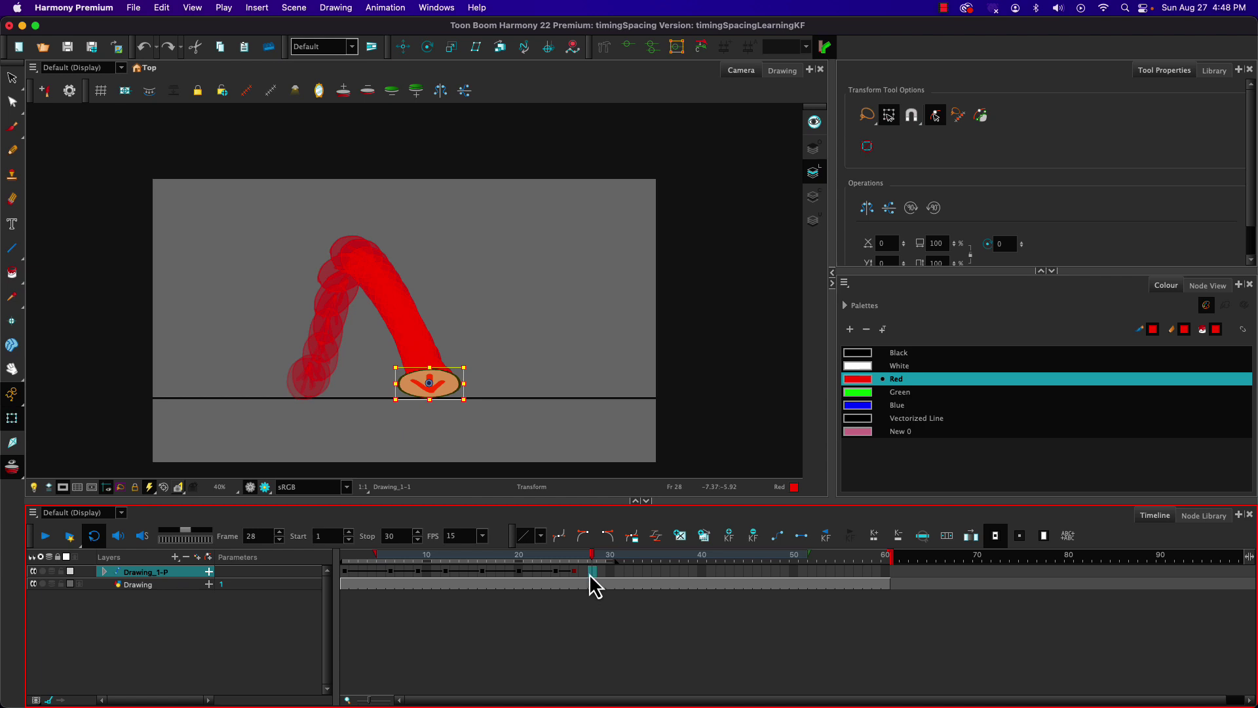
pyautogui.click(585, 568)
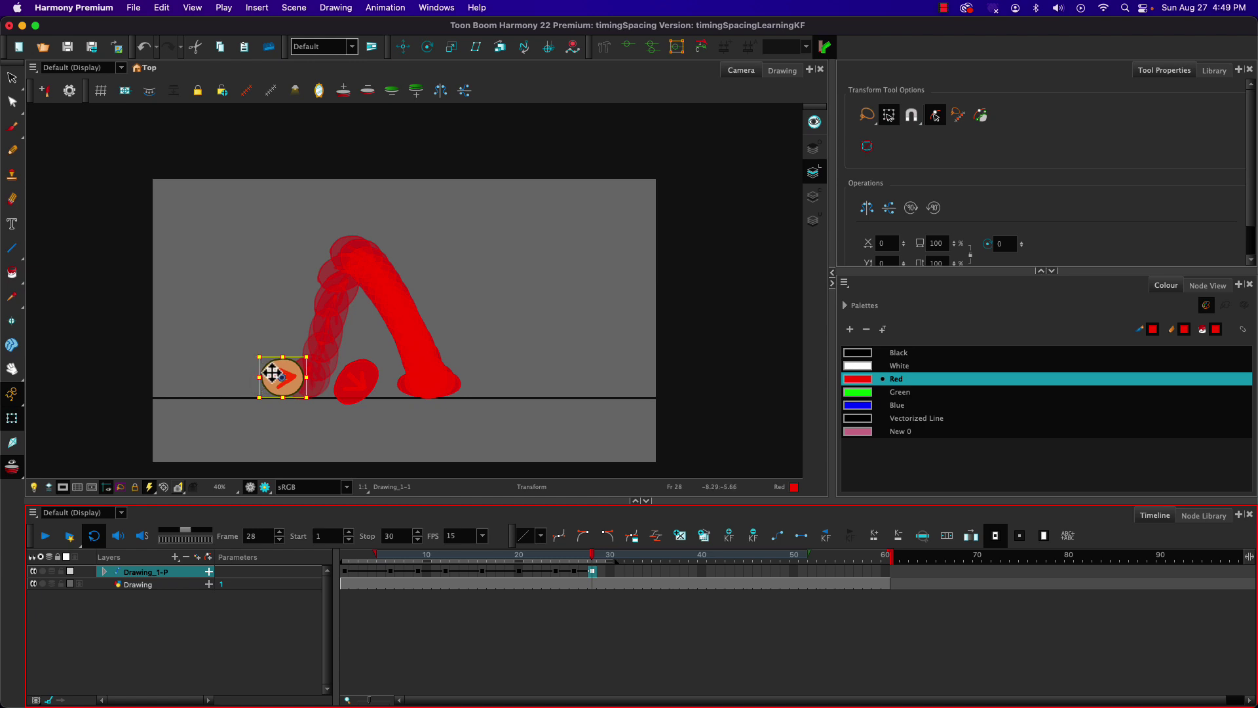
# Move the ball at frame 28 to the landing spot on the ground line and rotate it until its arrow points down.
pyautogui.moveTo(272, 374); pyautogui.dragTo(411, 410)
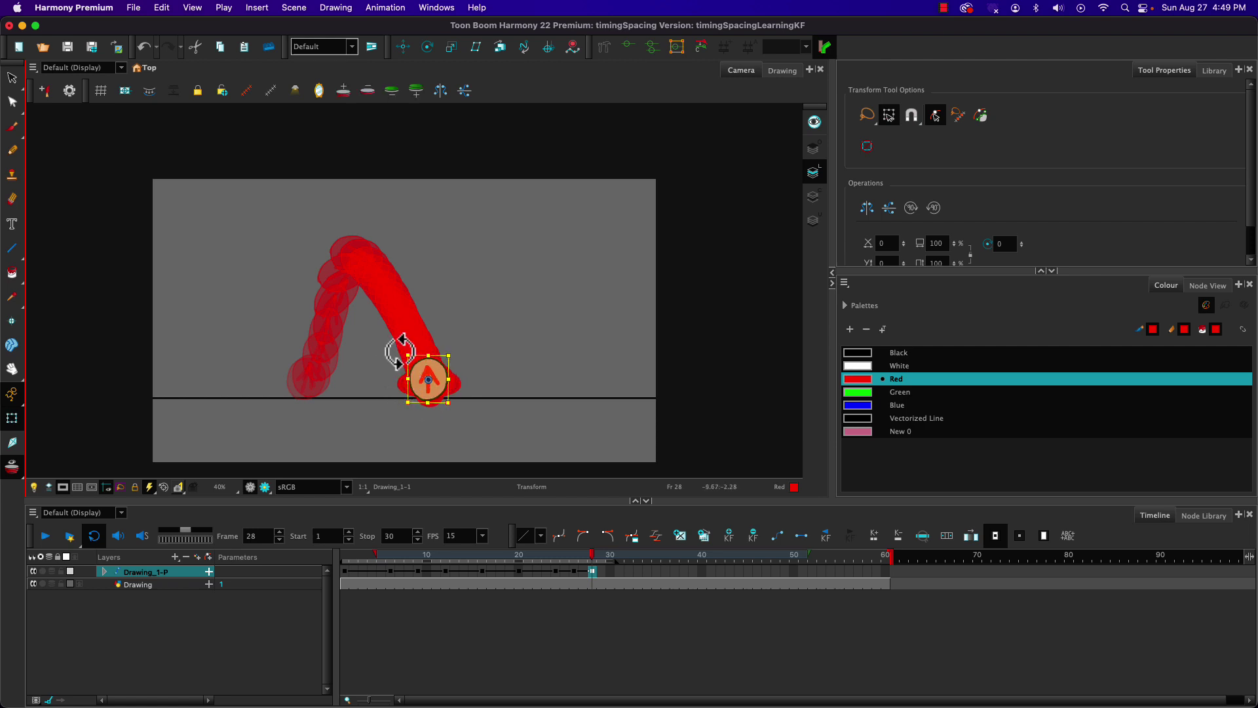
pyautogui.moveTo(399, 354); pyautogui.dragTo(420, 388)
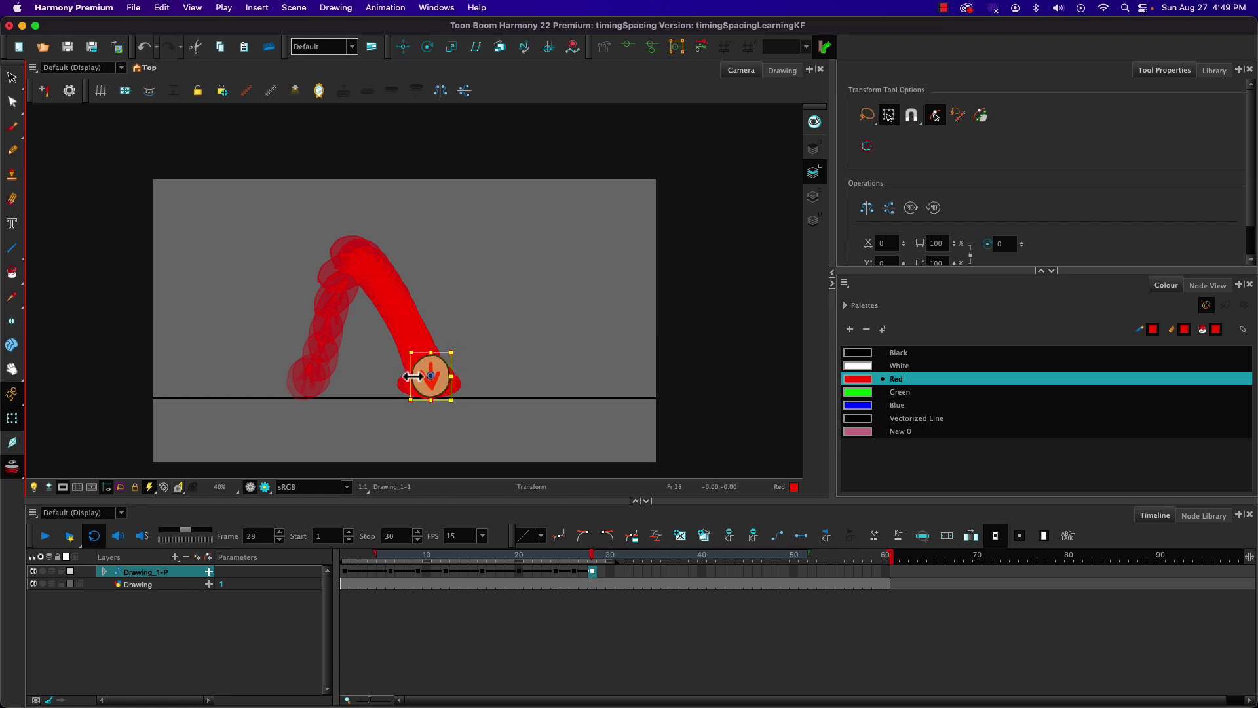
pyautogui.moveTo(419, 389); pyautogui.dragTo(416, 388)
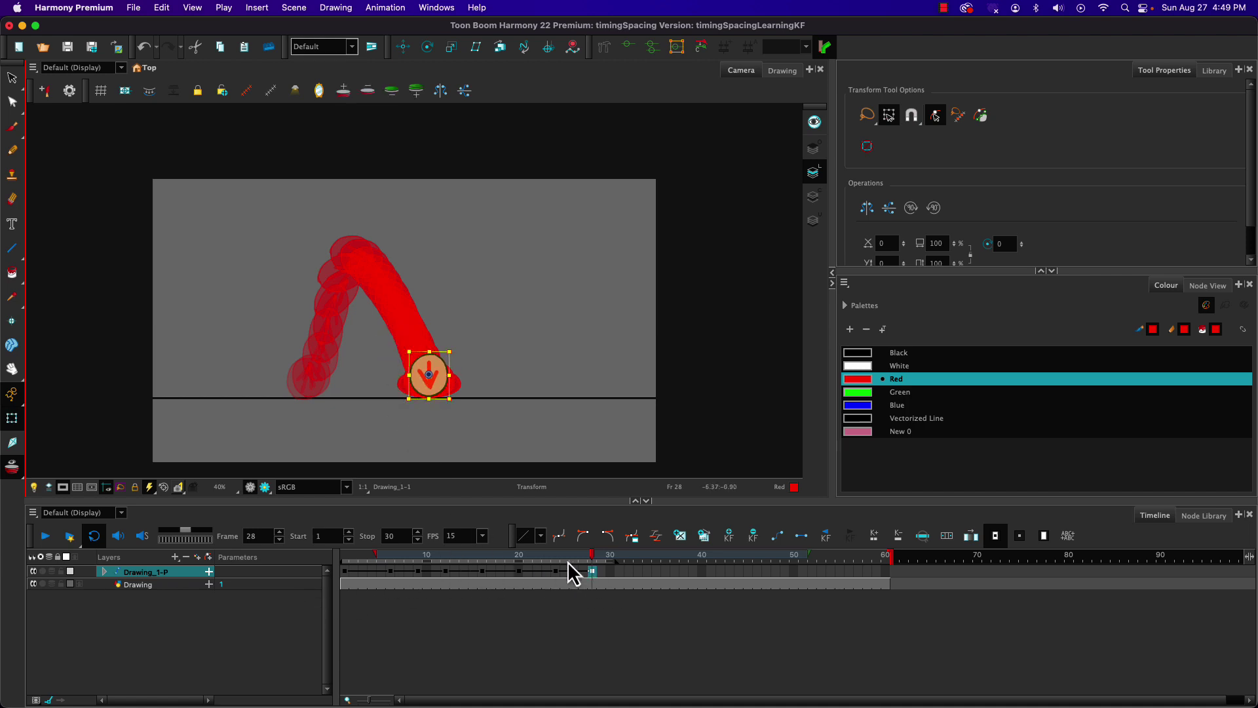
# Scrub through the landing frames and play the animation from the start.
pyautogui.moveTo(591, 557); pyautogui.dragTo(528, 562)
pyautogui.moveTo(583, 555); pyautogui.dragTo(174, 549)
pyautogui.press('Return')
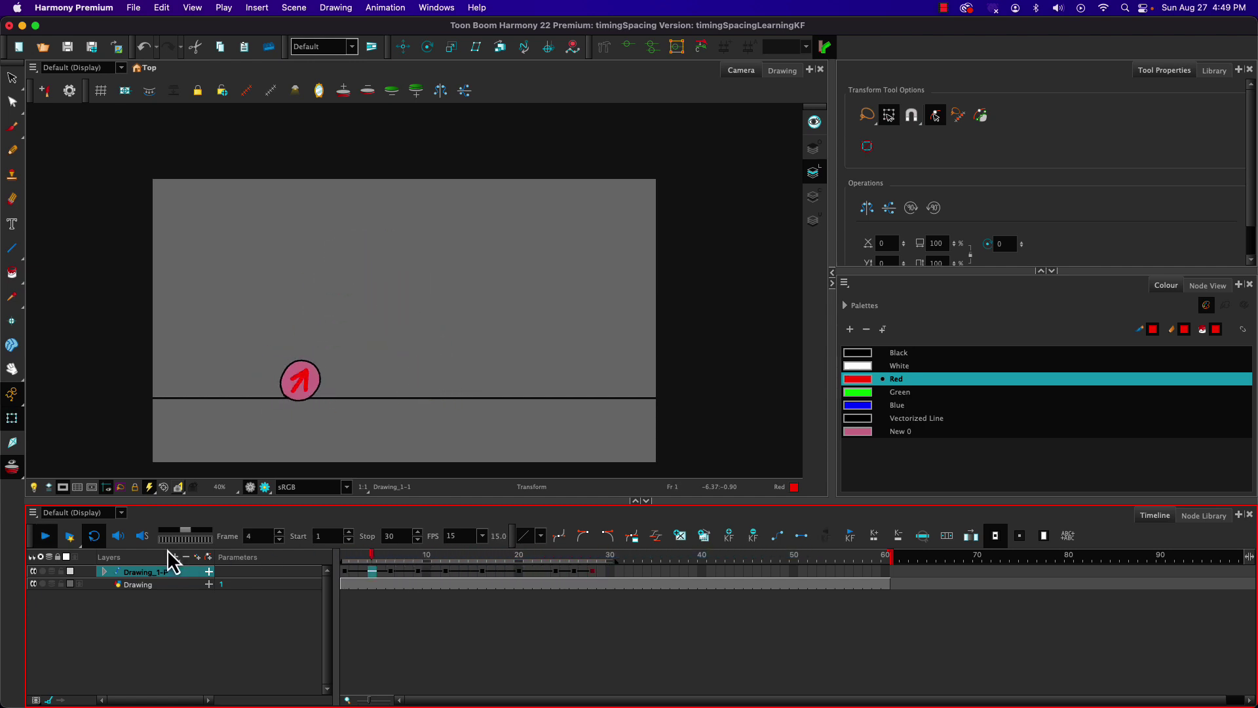
pyautogui.press('Return')
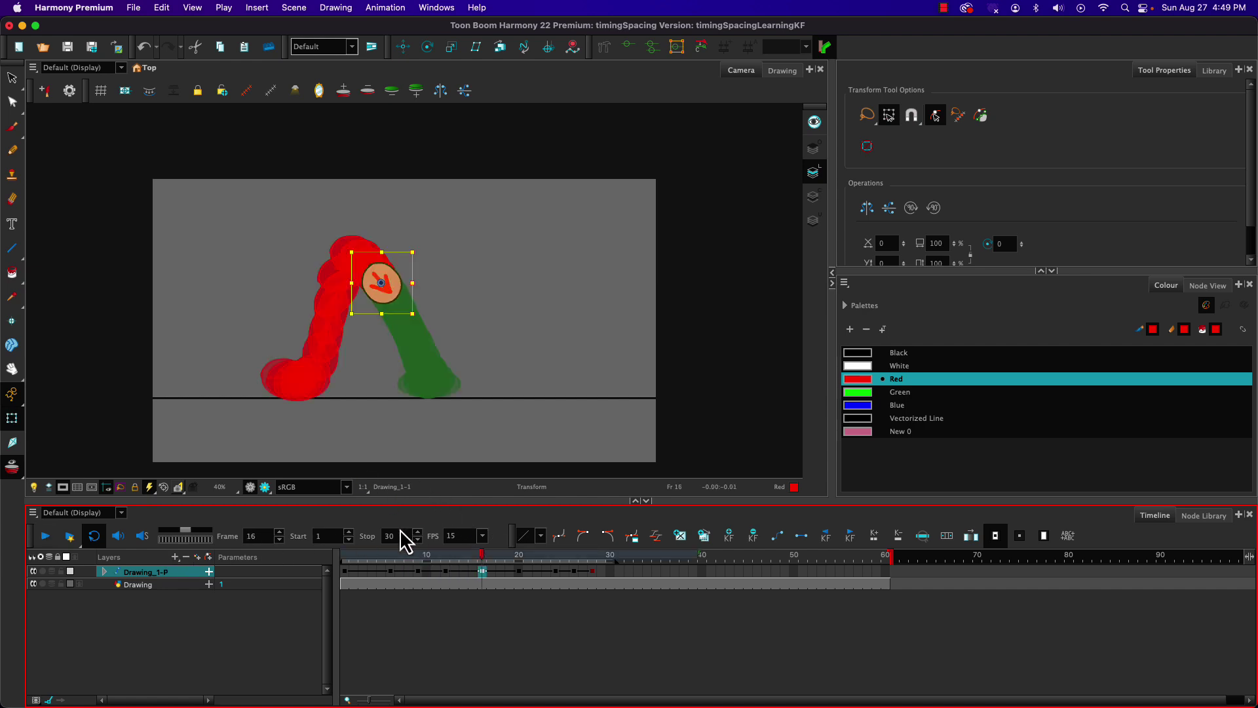
# Set the playback rate to 24 FPS and play the animation.
pyautogui.click(483, 536)
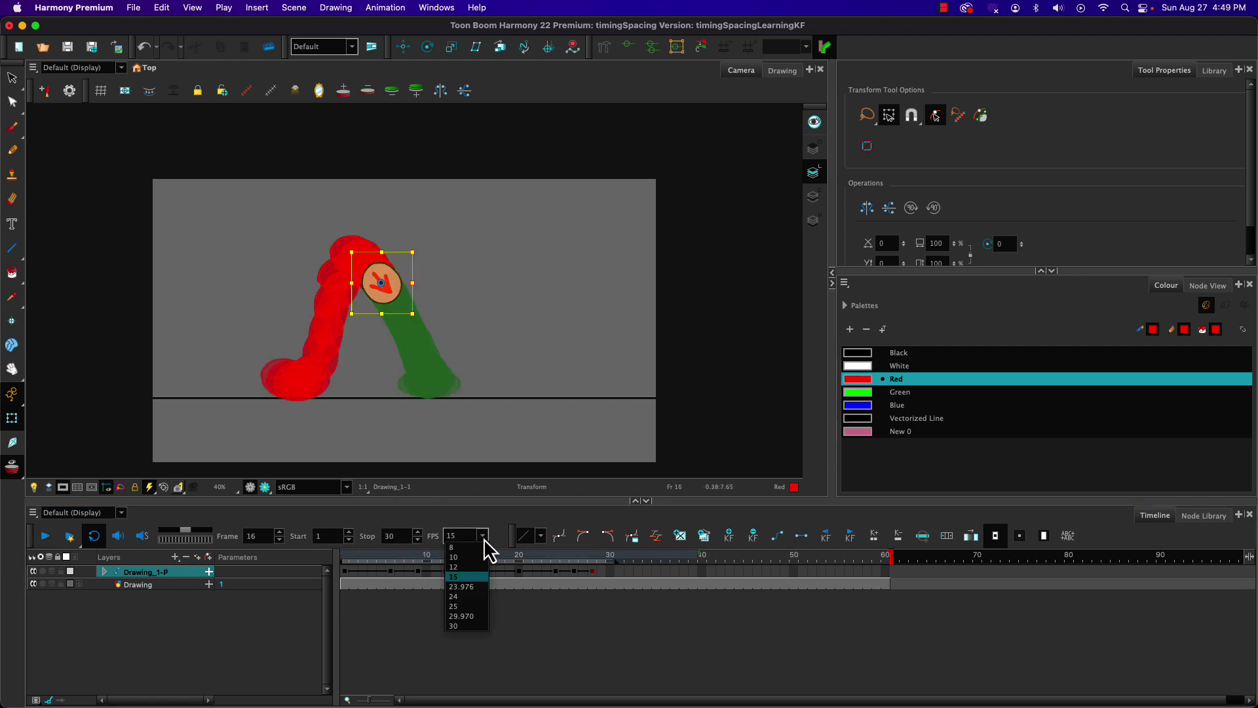
pyautogui.click(454, 596)
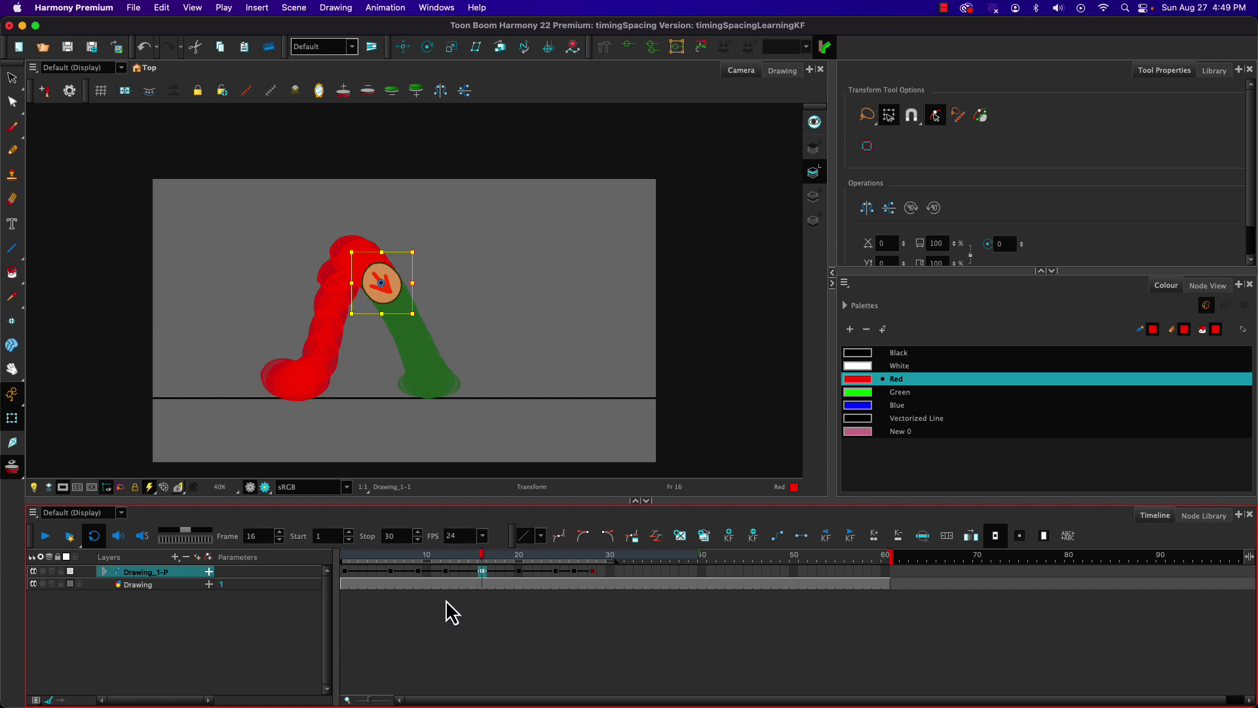
pyautogui.press('Return')
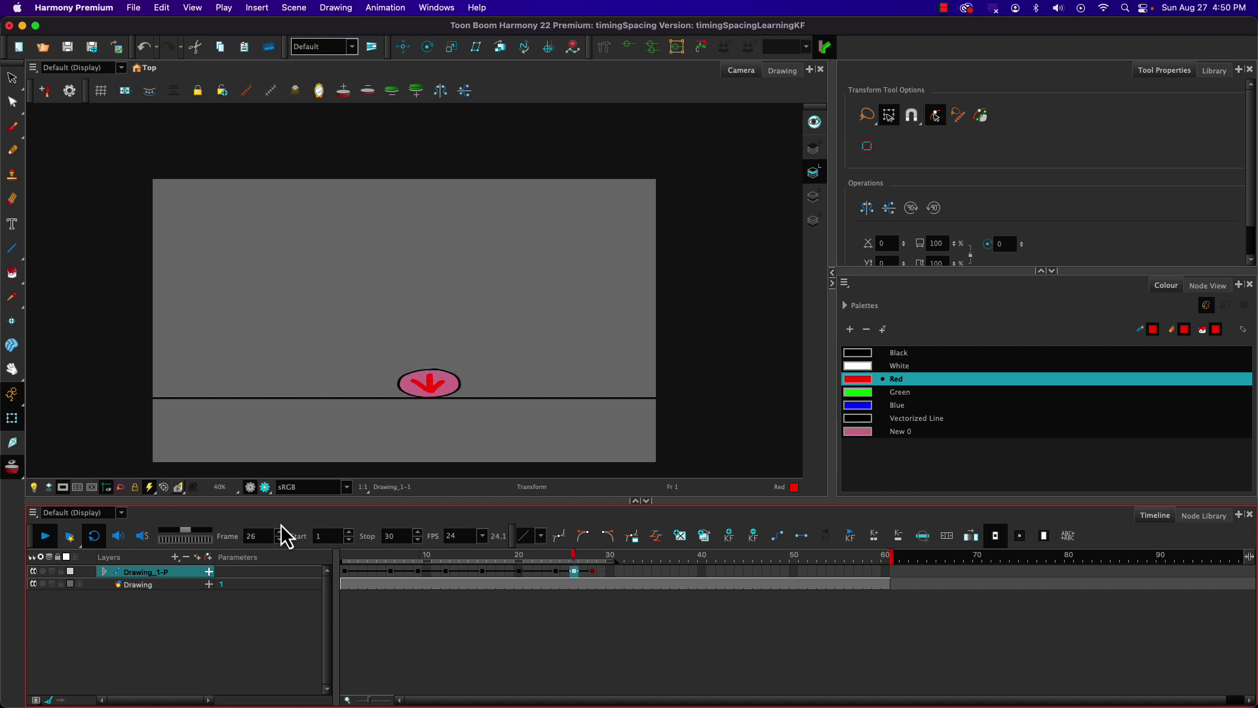
pyautogui.press('Return')
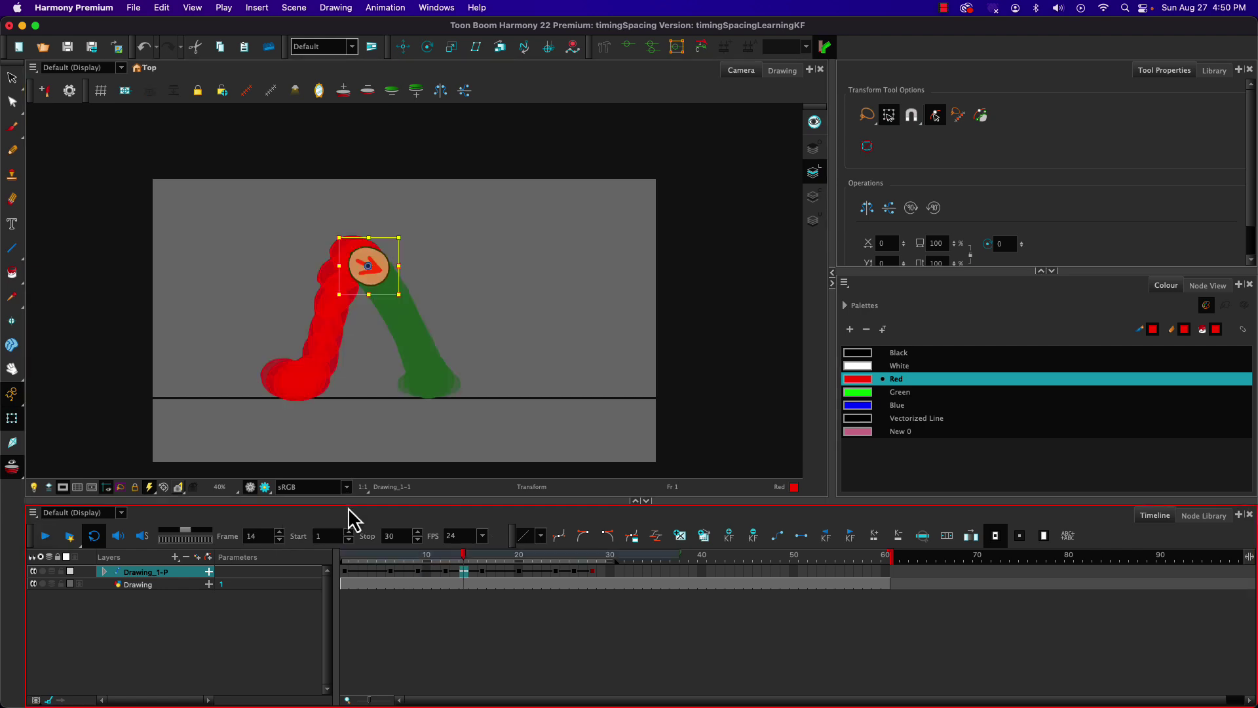
# Save the scene and scrub through the frames up to frame 28 and back to frame 1.
pyautogui.press('super+s')
pyautogui.moveTo(363, 557); pyautogui.dragTo(594, 555)
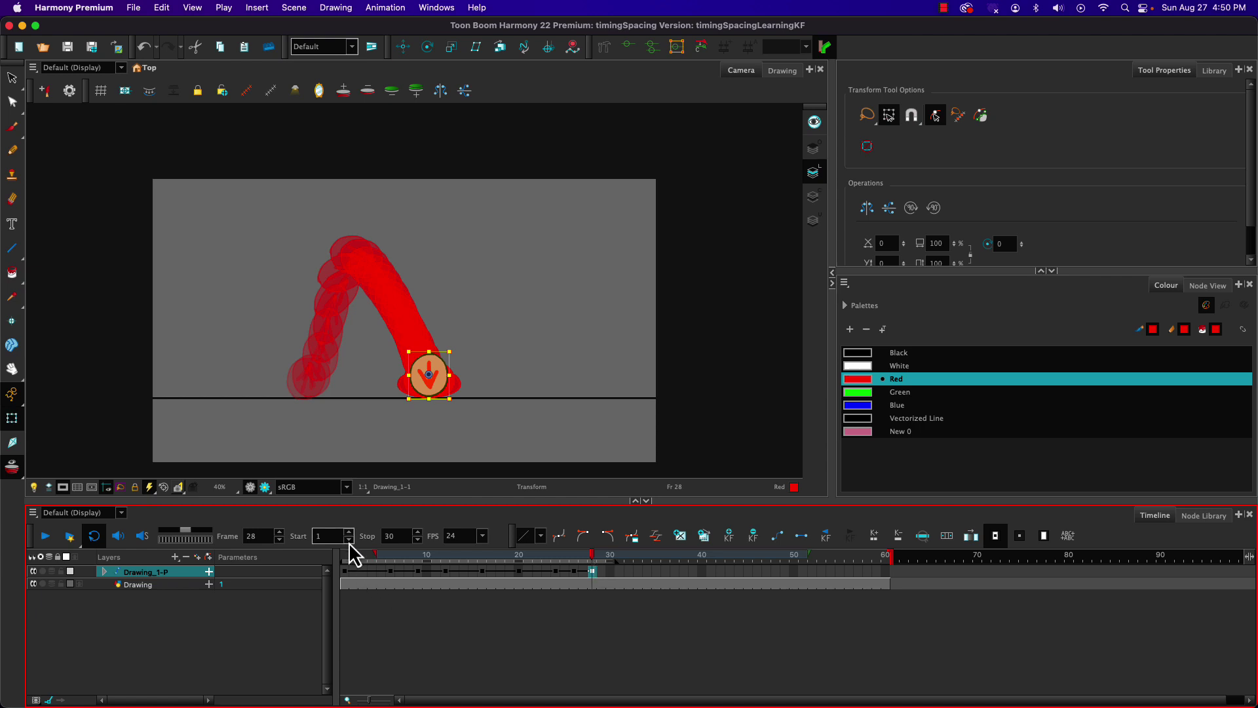
pyautogui.moveTo(505, 561); pyautogui.dragTo(200, 532)
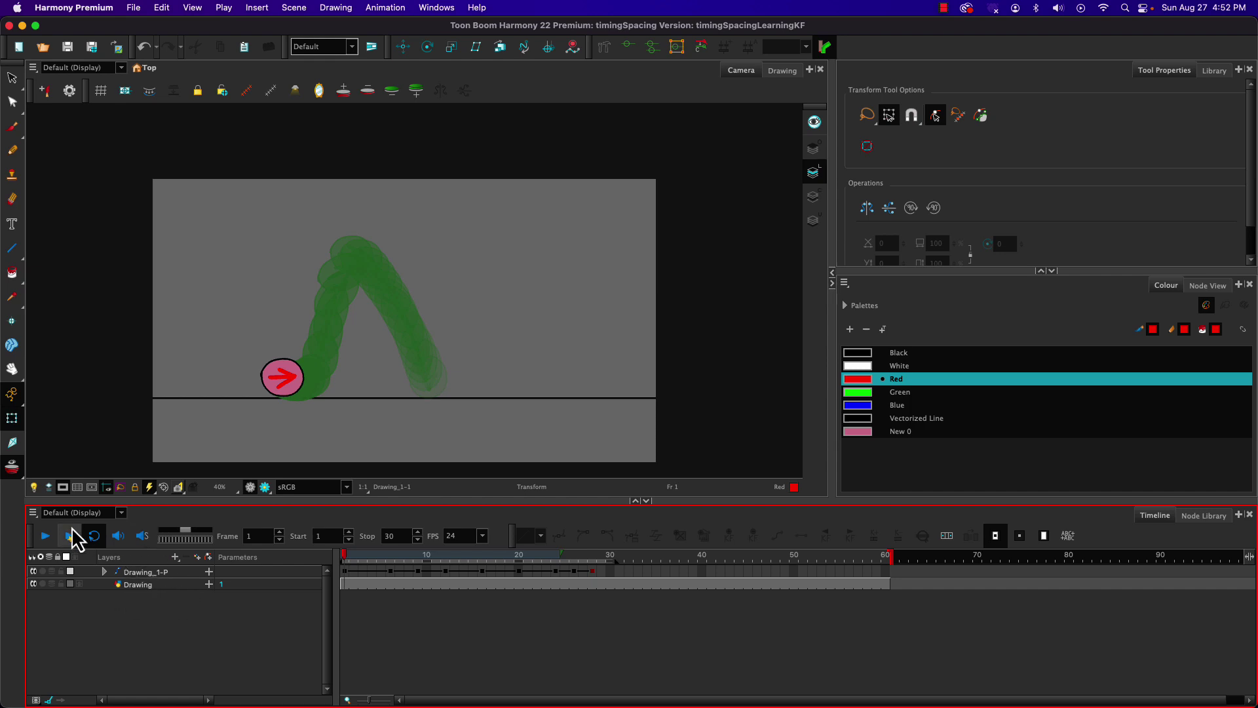
# Hide the Drawing_1-P layer.
pyautogui.click(34, 571)
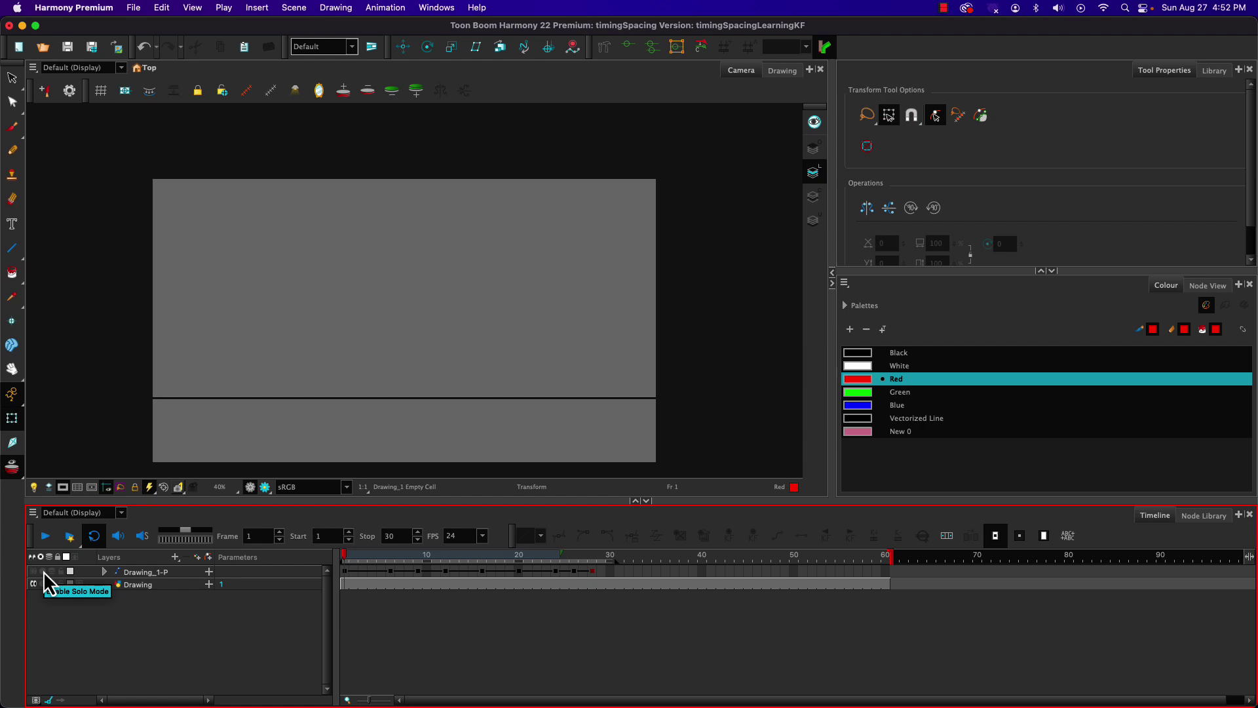
# Add a vector drawing layer and pencil a black scribble above the left end of the ground line on frame 1.
pyautogui.click(209, 572)
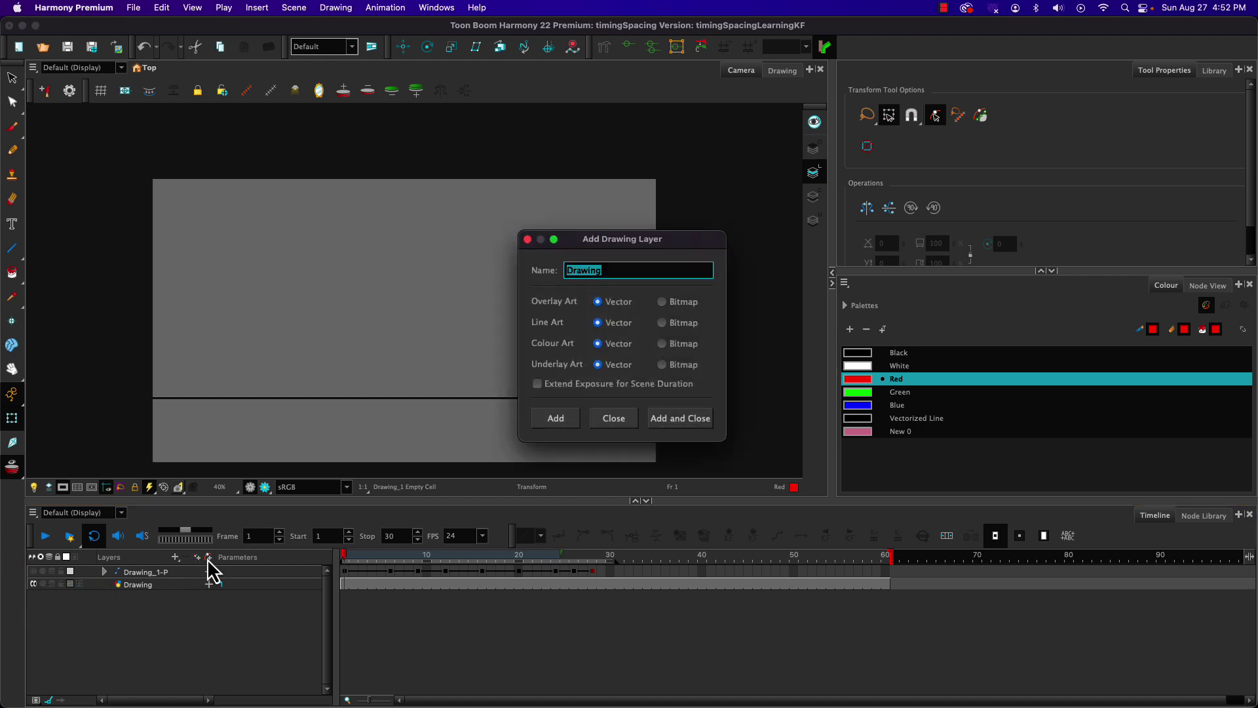
pyautogui.click(679, 419)
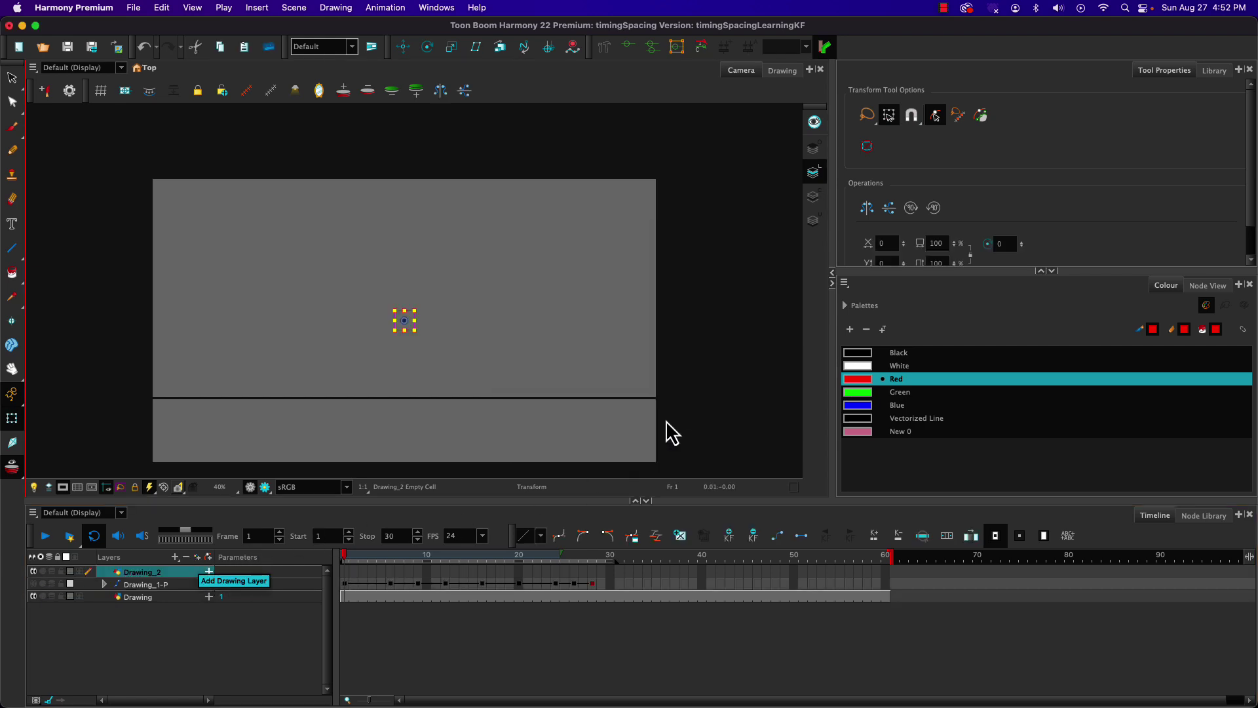
pyautogui.click(10, 156)
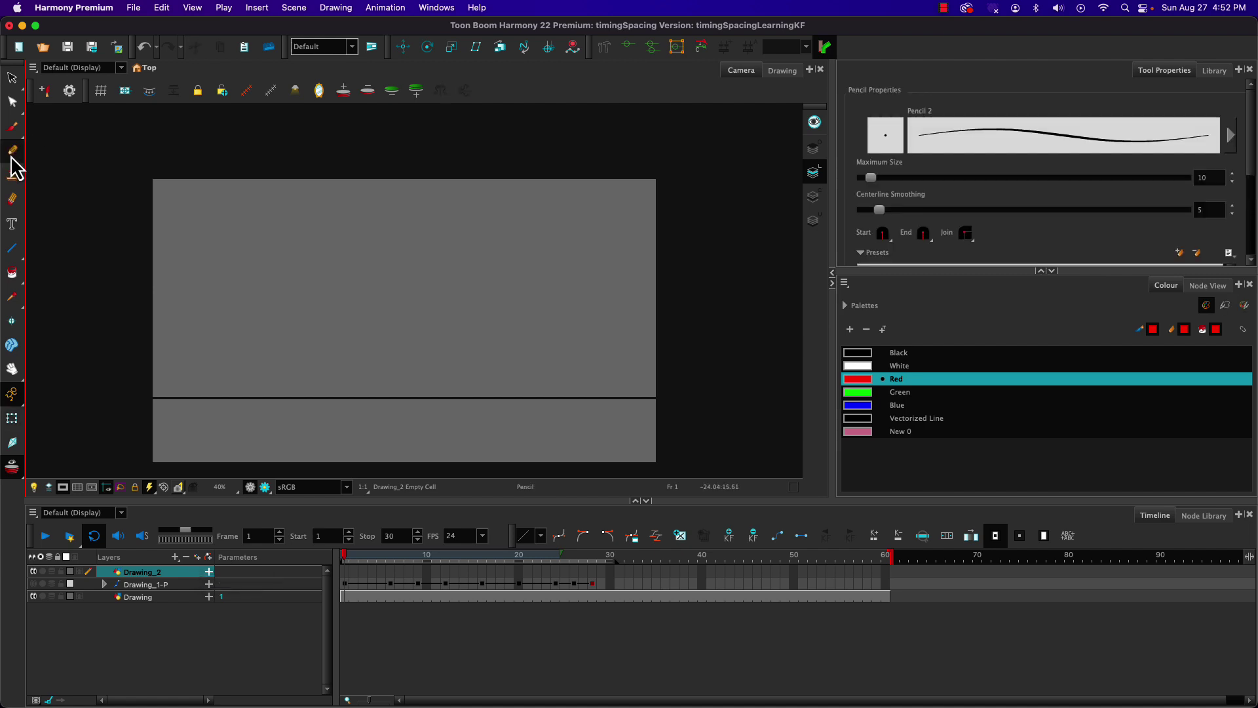
pyautogui.click(856, 356)
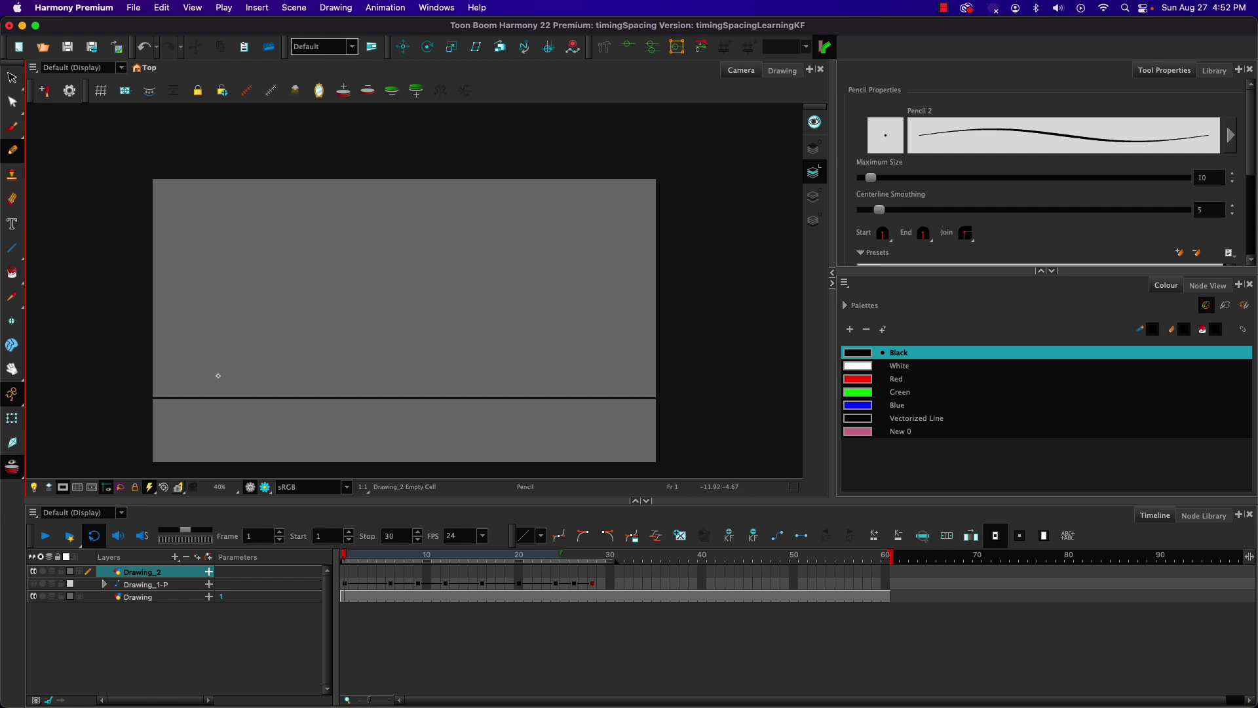
pyautogui.moveTo(221, 360)
pyautogui.mouseDown()
pyautogui.moveTo(225, 335)
pyautogui.moveTo(205, 320)
pyautogui.moveTo(219, 347)
pyautogui.mouseUp()
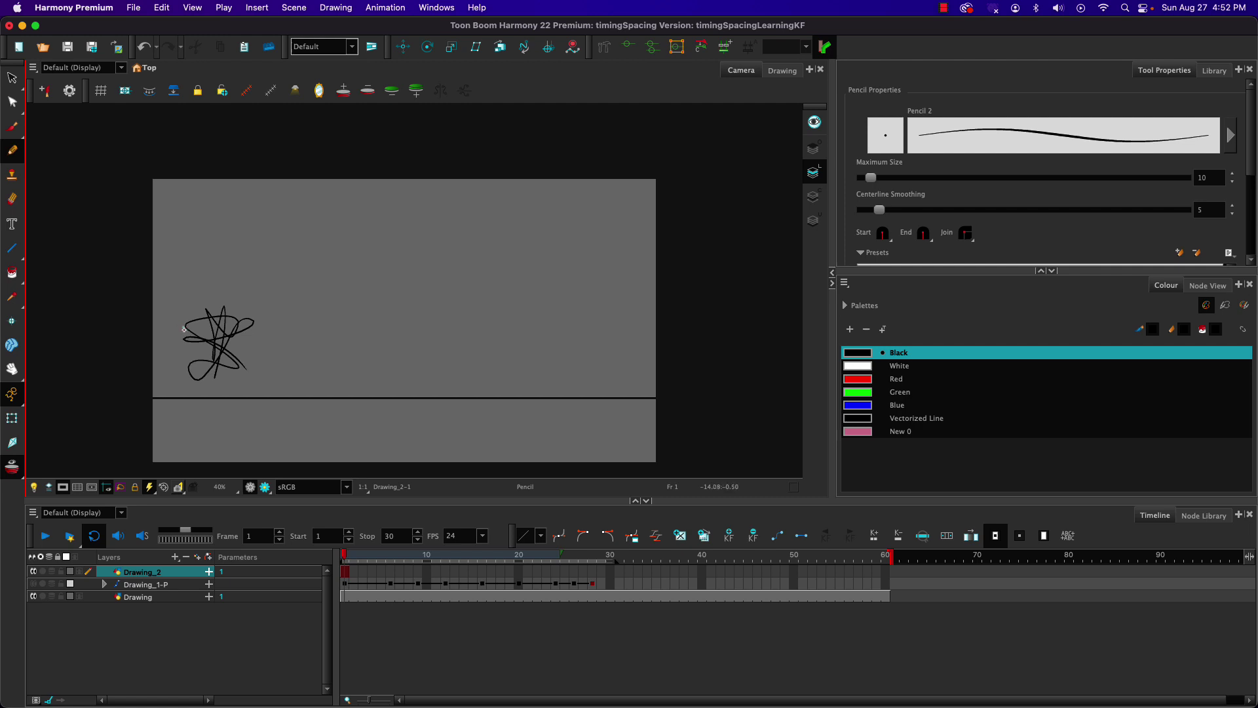
# Pencil a different black scribble over the same spot on each of frames 2 to 7 of Drawing_2.
pyautogui.press('.')
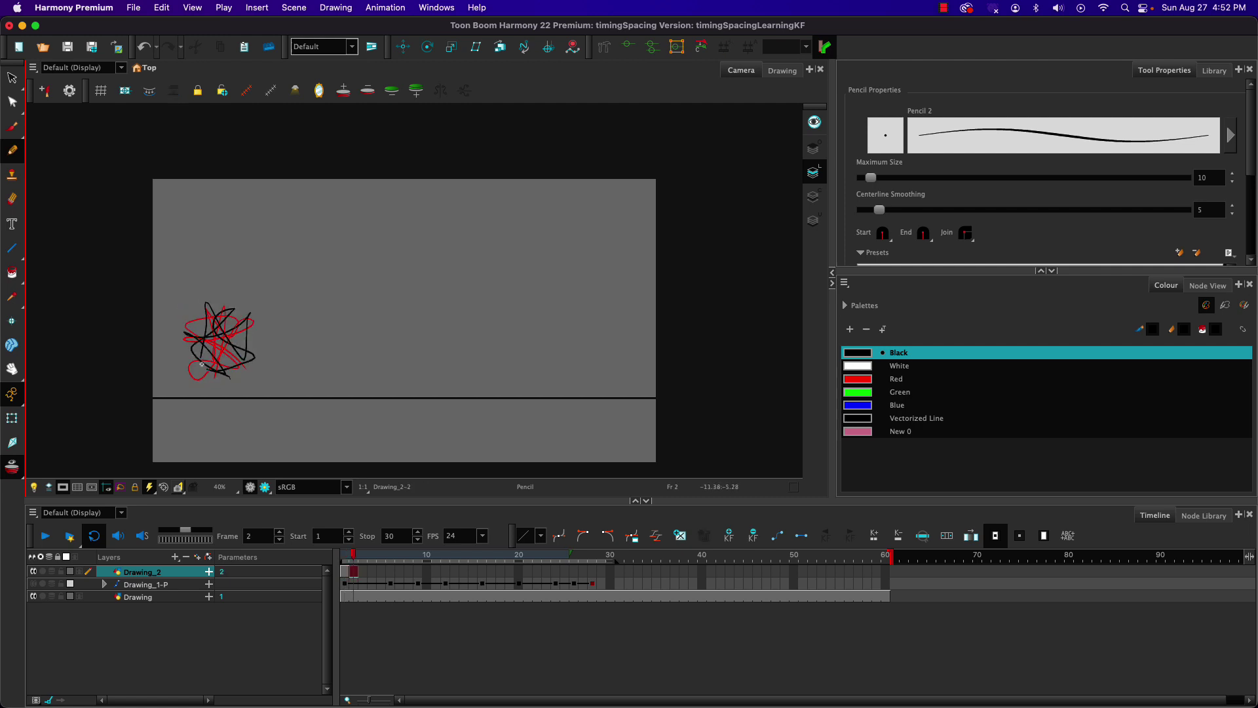
pyautogui.press('.')
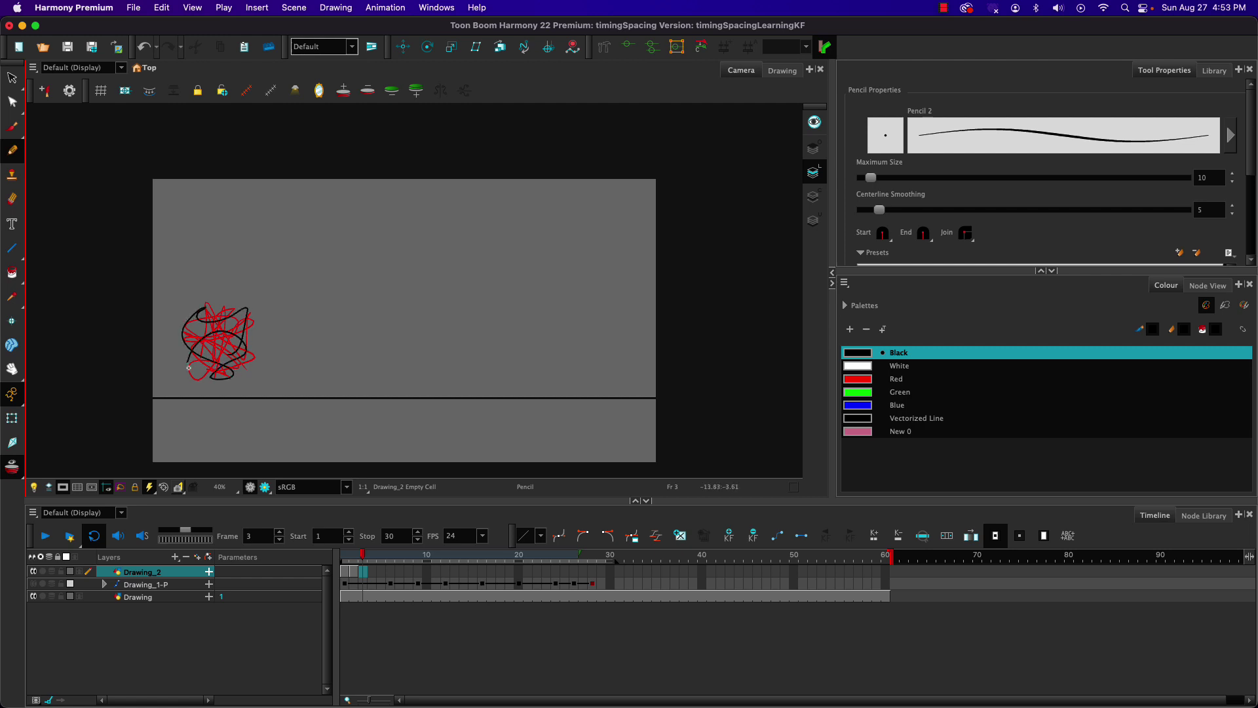
pyautogui.press('.')
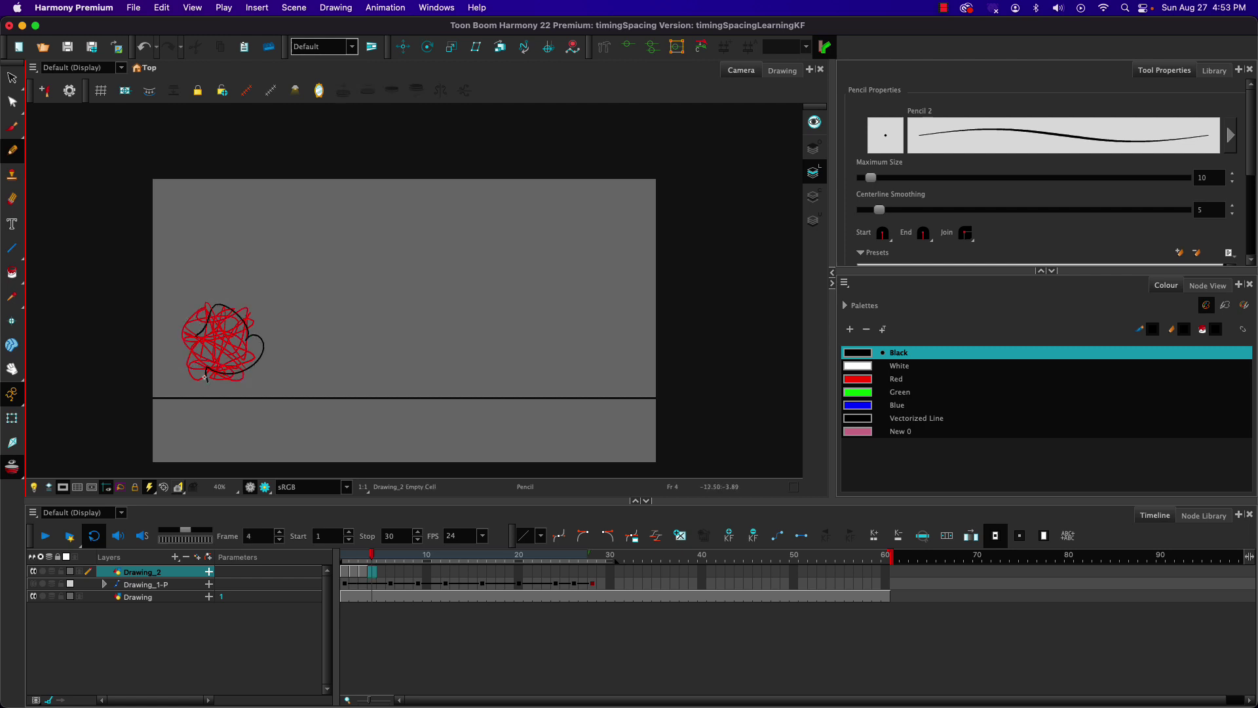
pyautogui.press('.')
pyautogui.moveTo(199, 357)
pyautogui.mouseDown()
pyautogui.moveTo(249, 327)
pyautogui.moveTo(194, 324)
pyautogui.moveTo(237, 338)
pyautogui.moveTo(202, 378)
pyautogui.moveTo(242, 328)
pyautogui.mouseUp()
pyautogui.press('.')
pyautogui.moveTo(207, 379)
pyautogui.mouseDown()
pyautogui.moveTo(224, 302)
pyautogui.moveTo(243, 346)
pyautogui.moveTo(197, 331)
pyautogui.moveTo(251, 359)
pyautogui.moveTo(194, 325)
pyautogui.moveTo(244, 312)
pyautogui.moveTo(203, 348)
pyautogui.moveTo(253, 360)
pyautogui.mouseUp()
pyautogui.press('.')
# Scrub through and play the scribble frames, and return to frame 1.
pyautogui.moveTo(401, 561)
pyautogui.mouseDown()
pyautogui.moveTo(348, 563)
pyautogui.moveTo(427, 566)
pyautogui.moveTo(373, 562)
pyautogui.mouseUp()
pyautogui.click(44, 536)
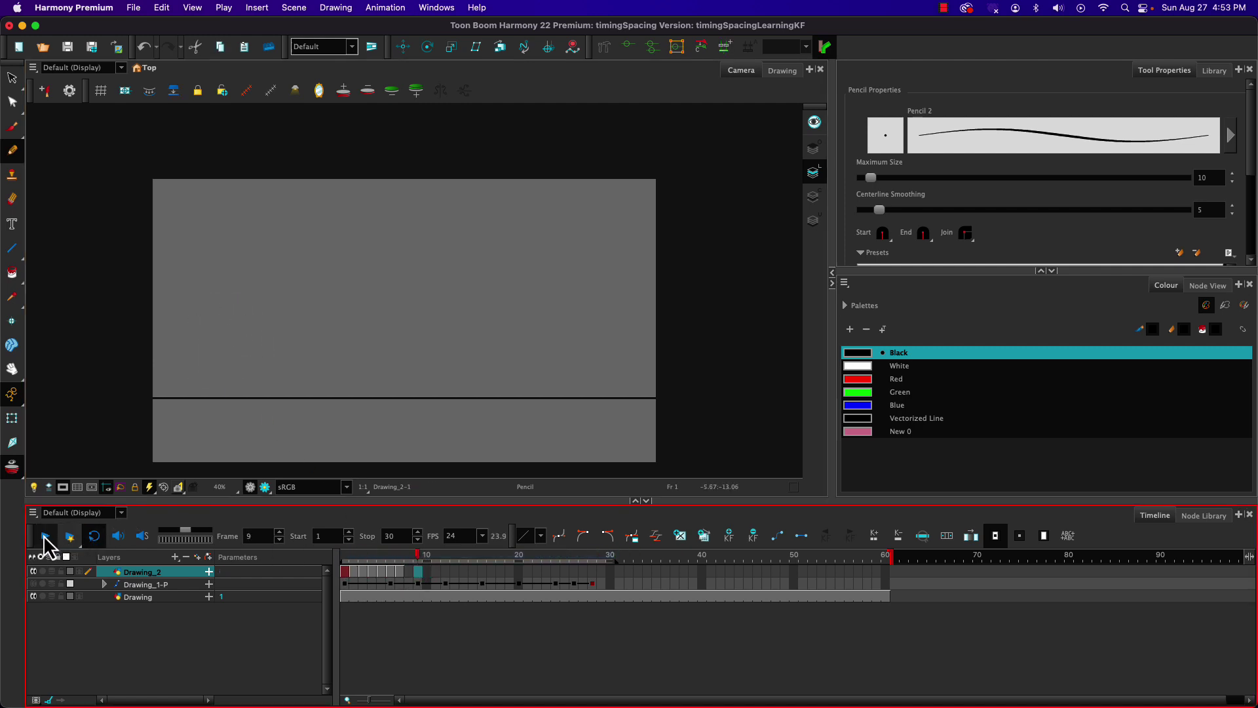
pyautogui.click(45, 536)
pyautogui.moveTo(380, 564); pyautogui.dragTo(342, 565)
pyautogui.click(343, 571)
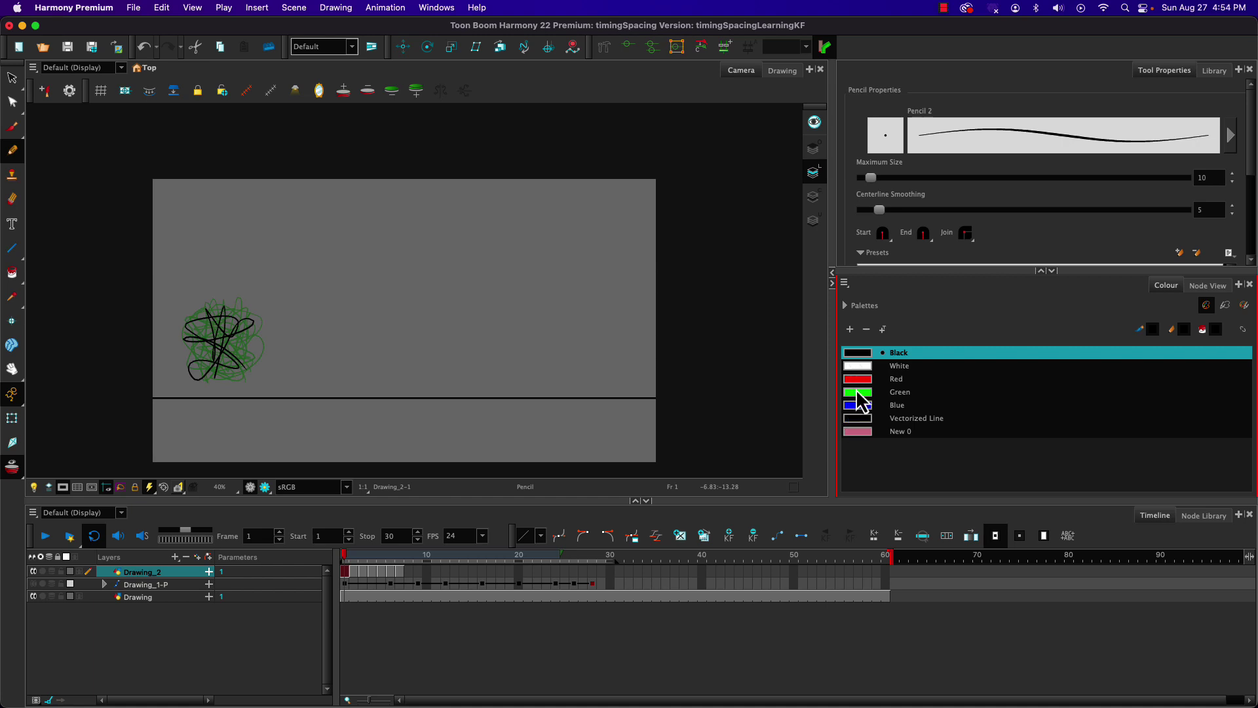
# Paint the enclosed areas of the frame 1 scribble with the pink New 0 colour.
pyautogui.click(855, 432)
pyautogui.click(12, 272)
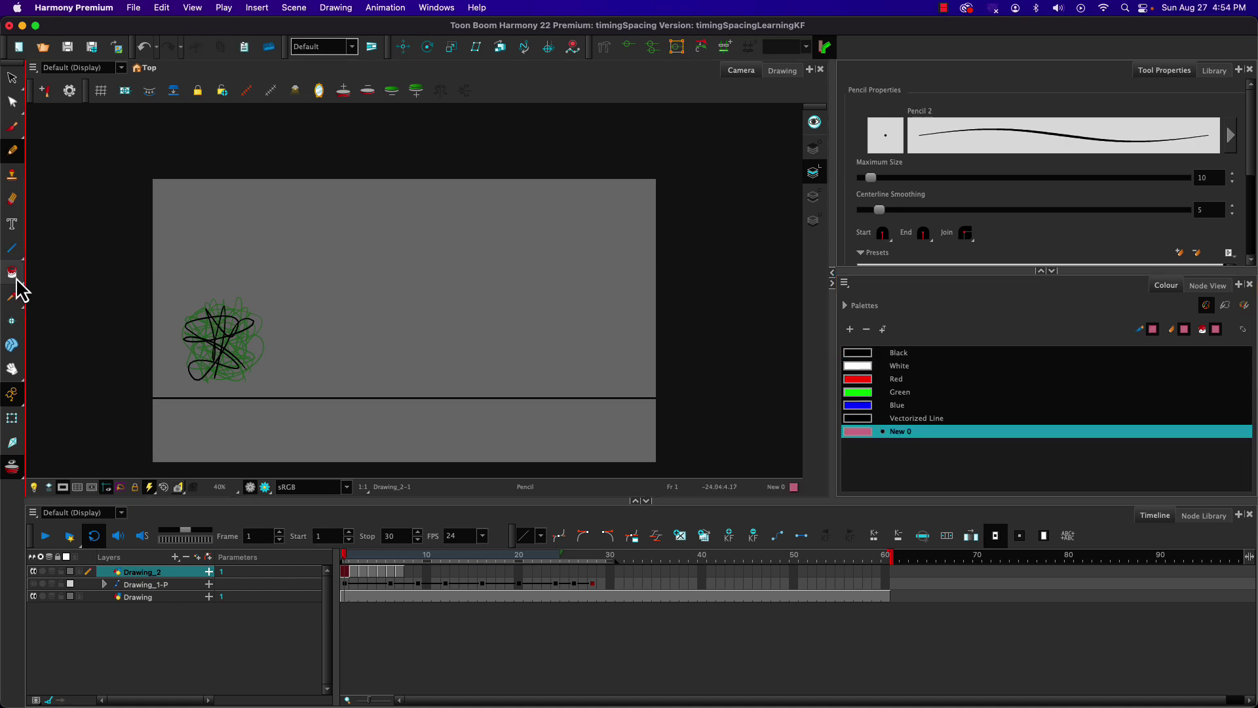
pyautogui.click(239, 326)
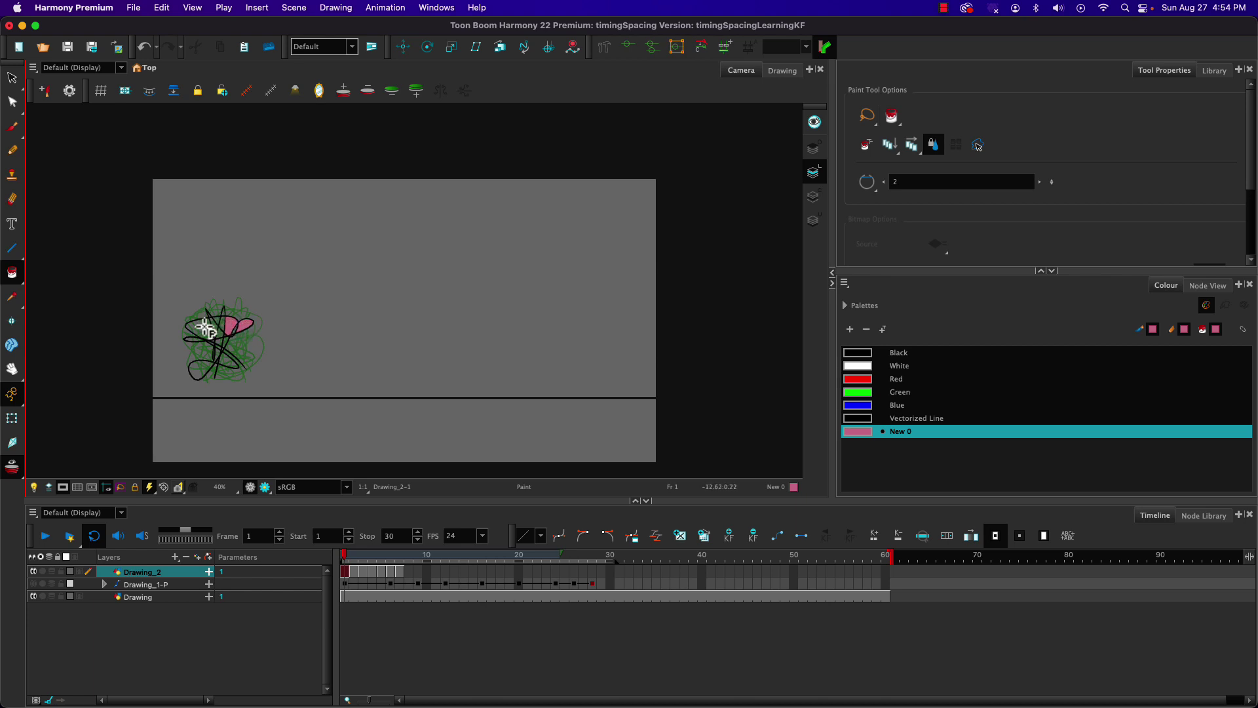
pyautogui.click(202, 330)
pyautogui.click(203, 368)
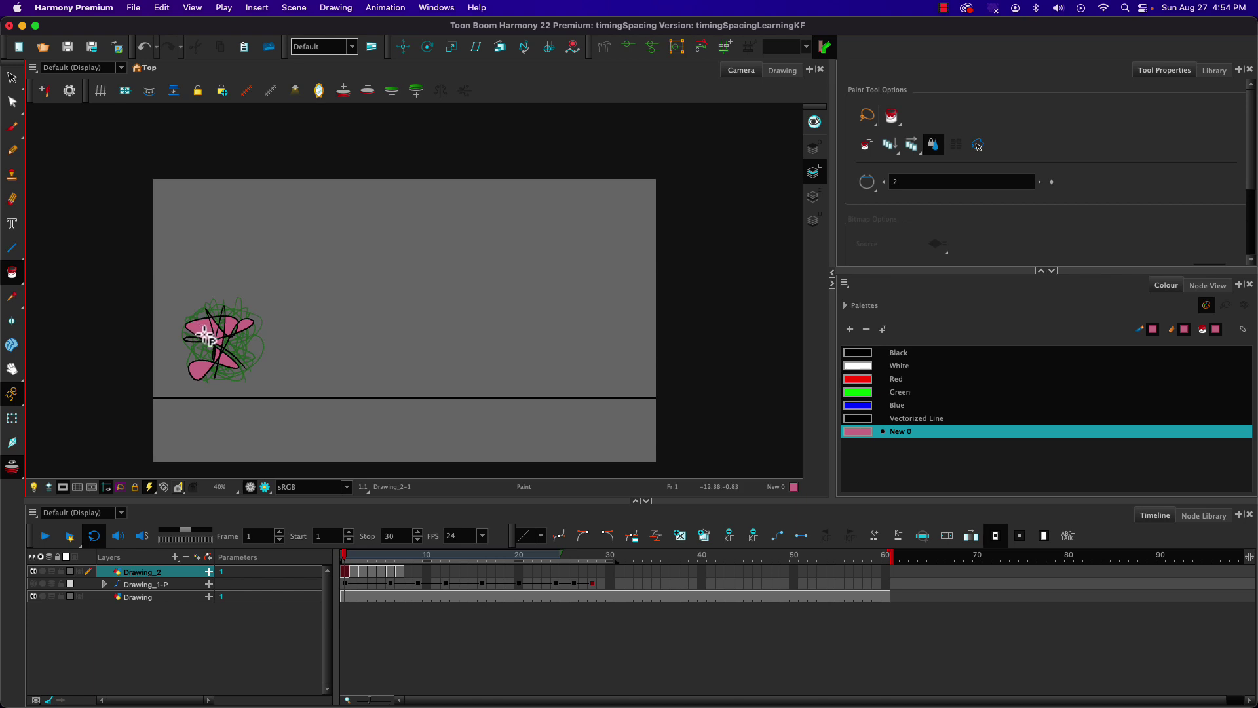
# Paint the frame 2 scribble pink and turn off the onion skin.
pyautogui.press('.')
pyautogui.click(219, 351)
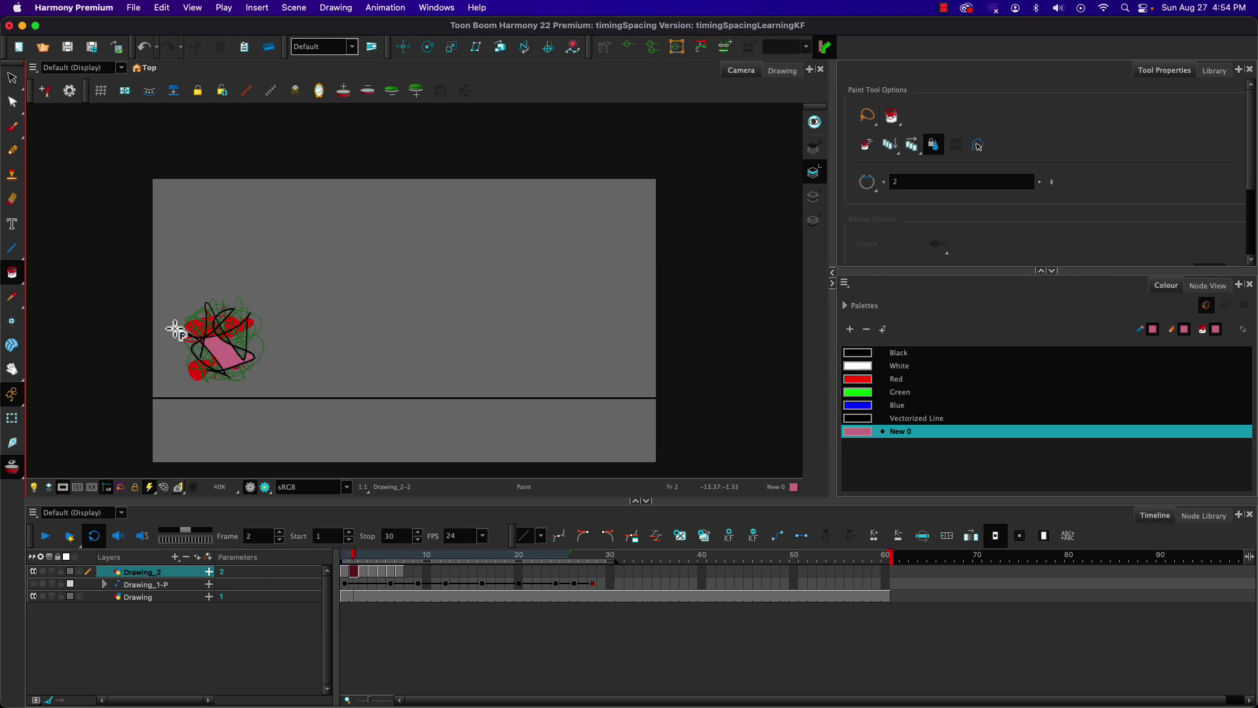
pyautogui.click(14, 471)
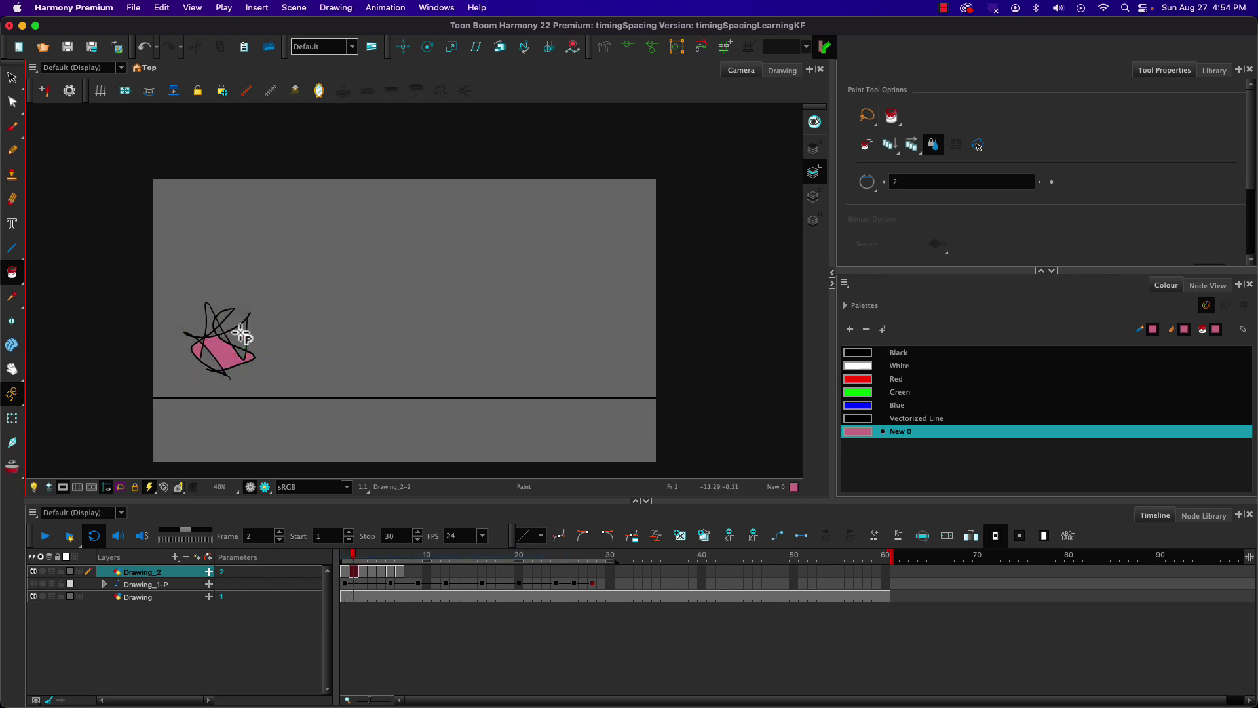
# Fill the enclosed areas of the scribbles on frames 3 and 4 with pink.
pyautogui.press('.')
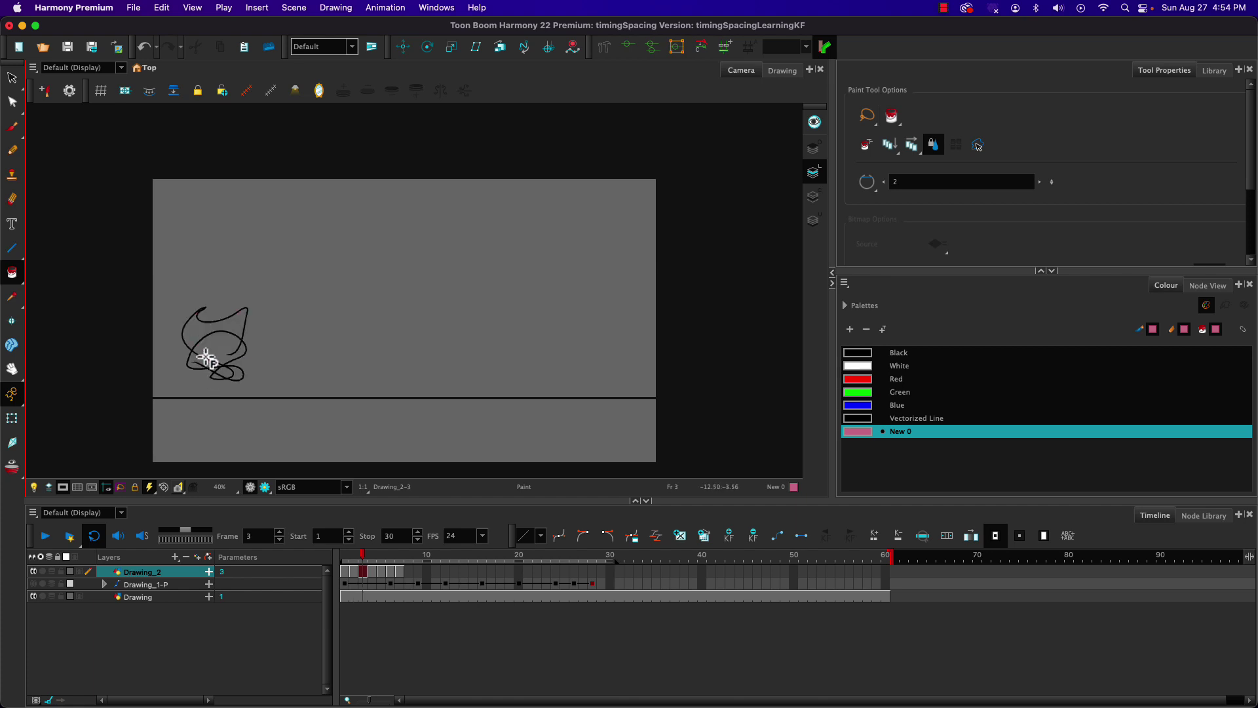
pyautogui.click(210, 344)
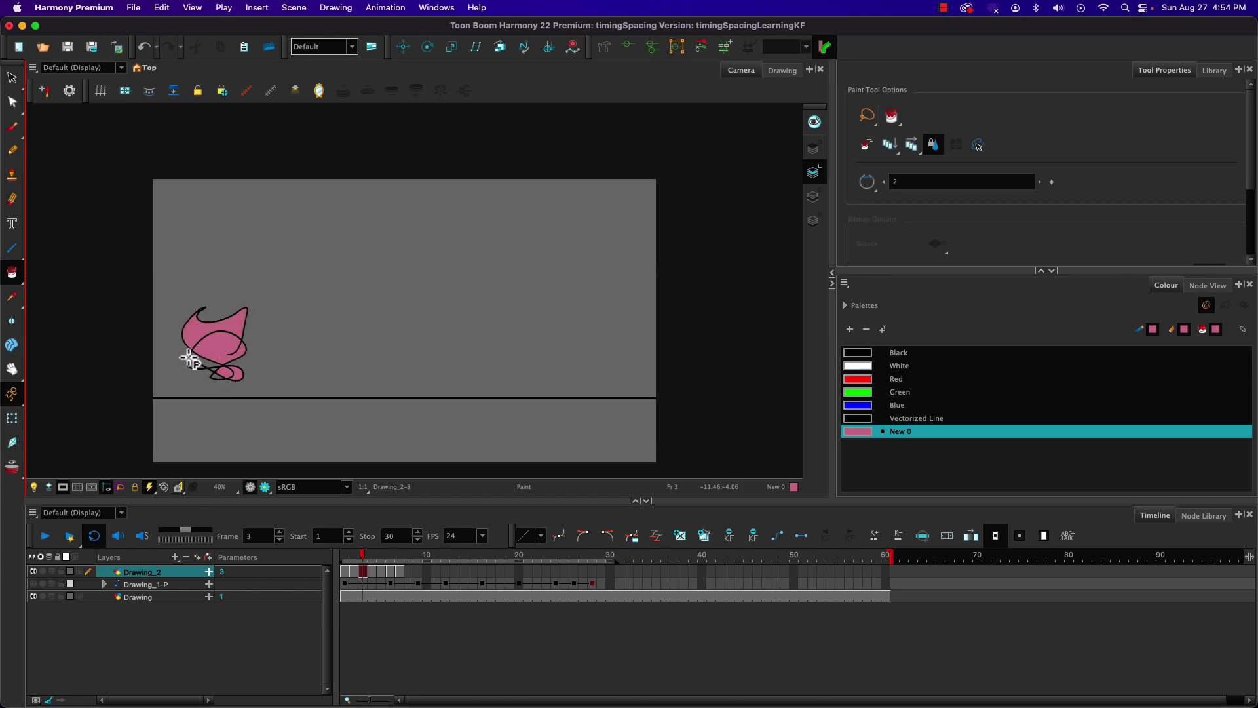
pyautogui.press('.')
pyautogui.click(202, 359)
pyautogui.click(241, 324)
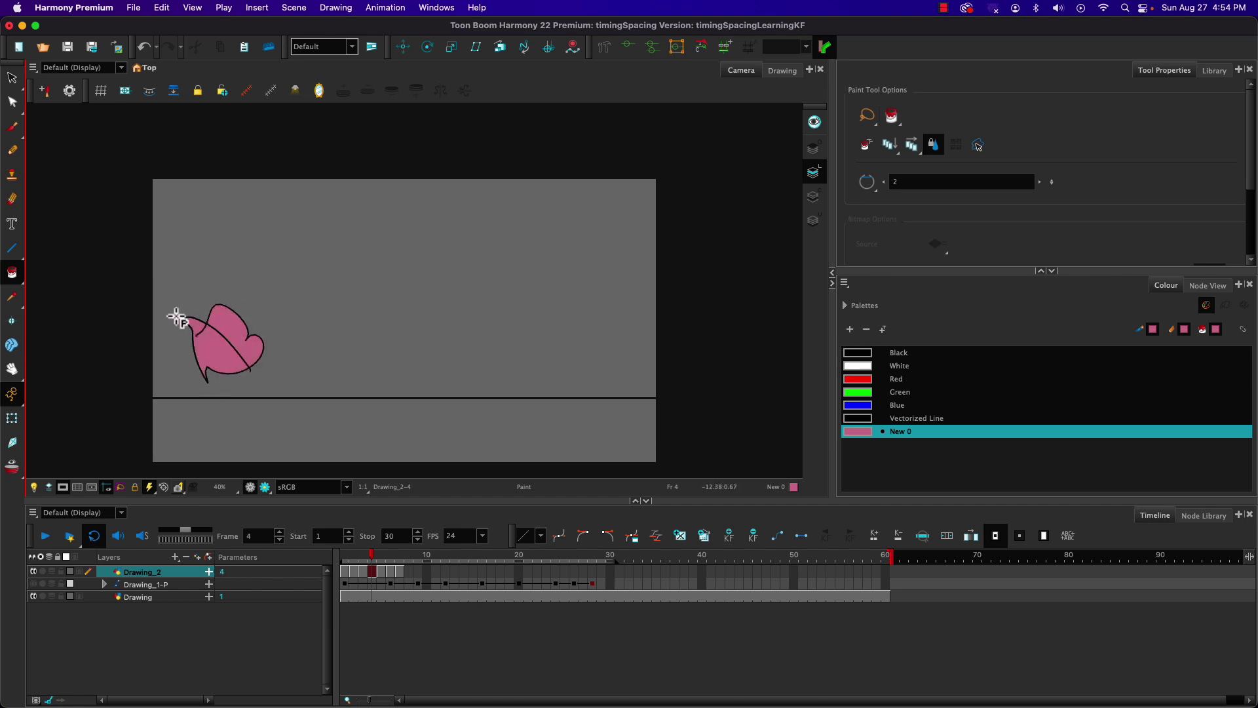
# Fill the enclosed areas of the scribbles on frames 5 to 7 with pink.
pyautogui.press('.')
pyautogui.click(219, 314)
pyautogui.click(236, 324)
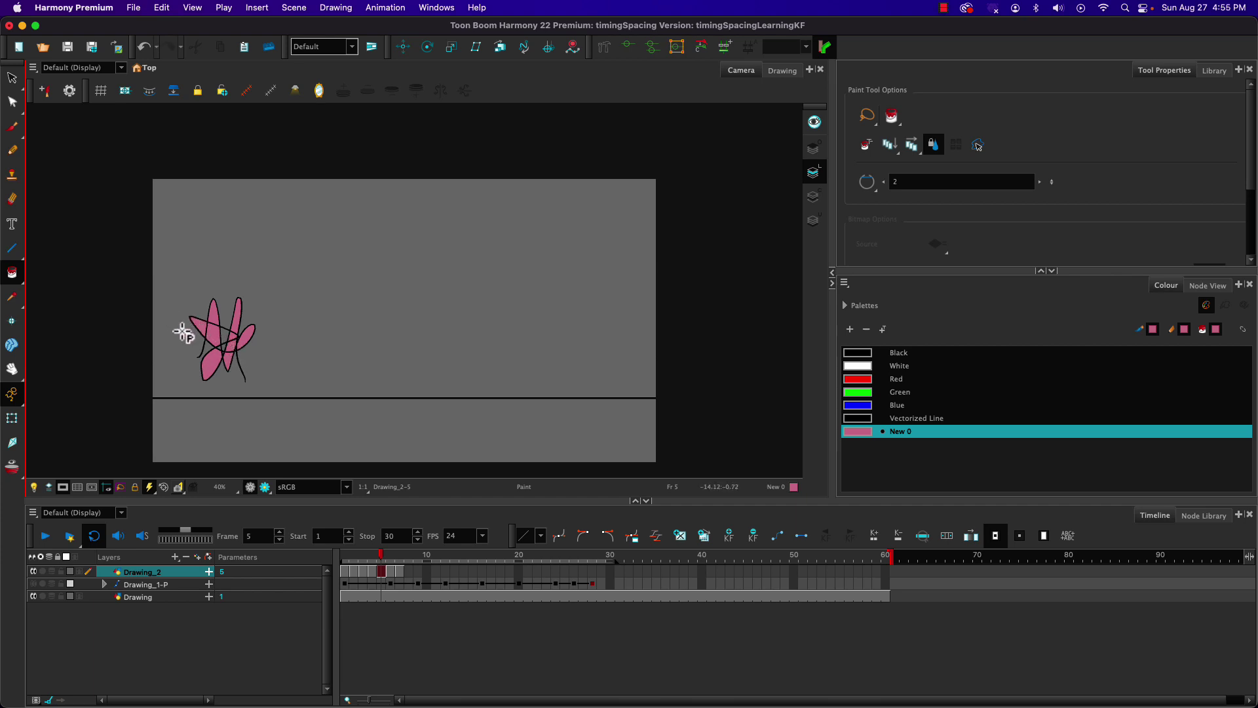
pyautogui.press('.')
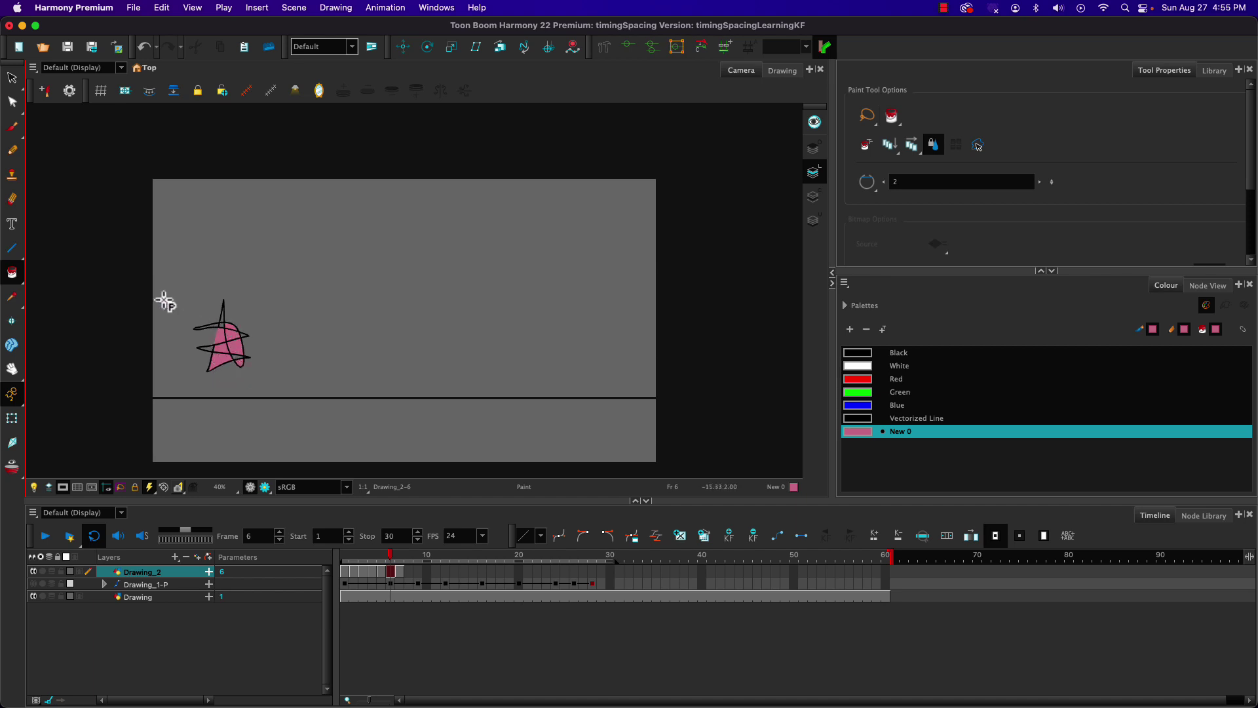
pyautogui.press('.')
pyautogui.click(220, 331)
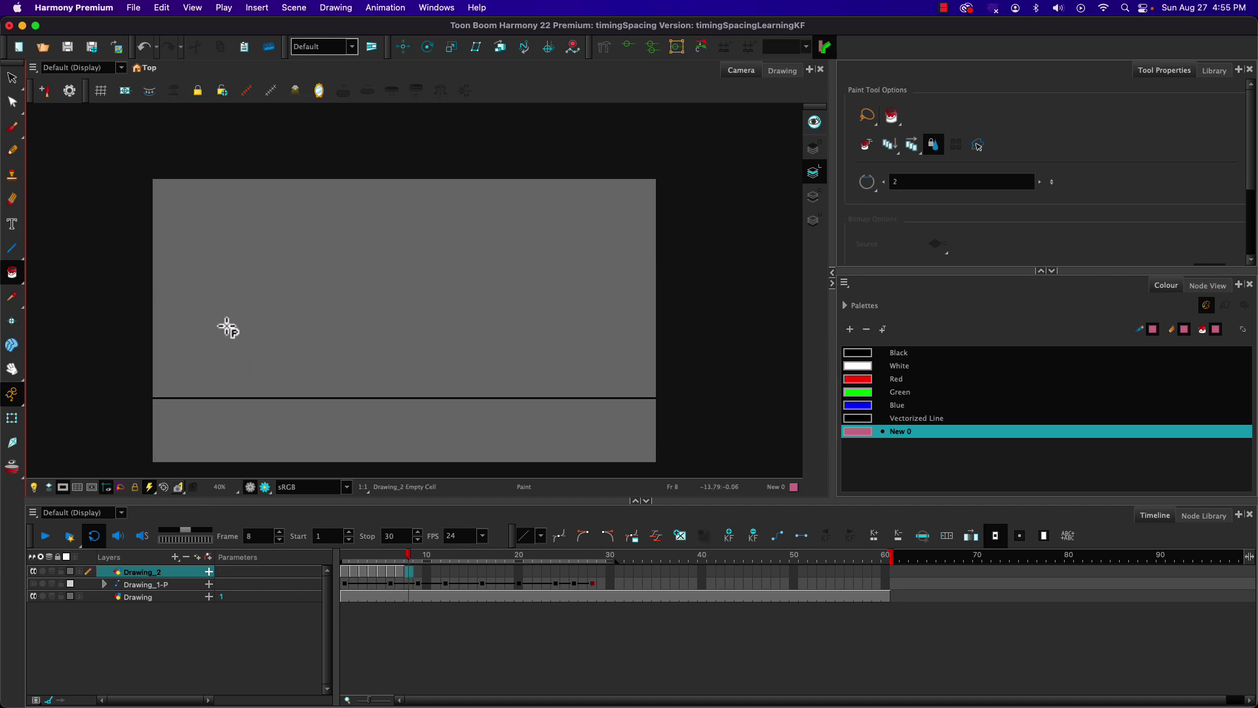
# Select the Drawing_2 cells on frames 1 to 7 in the timeline.
pyautogui.moveTo(390, 557)
pyautogui.mouseDown()
pyautogui.moveTo(333, 556)
pyautogui.moveTo(397, 558)
pyautogui.moveTo(340, 572)
pyautogui.moveTo(402, 569)
pyautogui.moveTo(337, 558)
pyautogui.moveTo(374, 572)
pyautogui.moveTo(344, 571)
pyautogui.mouseUp()
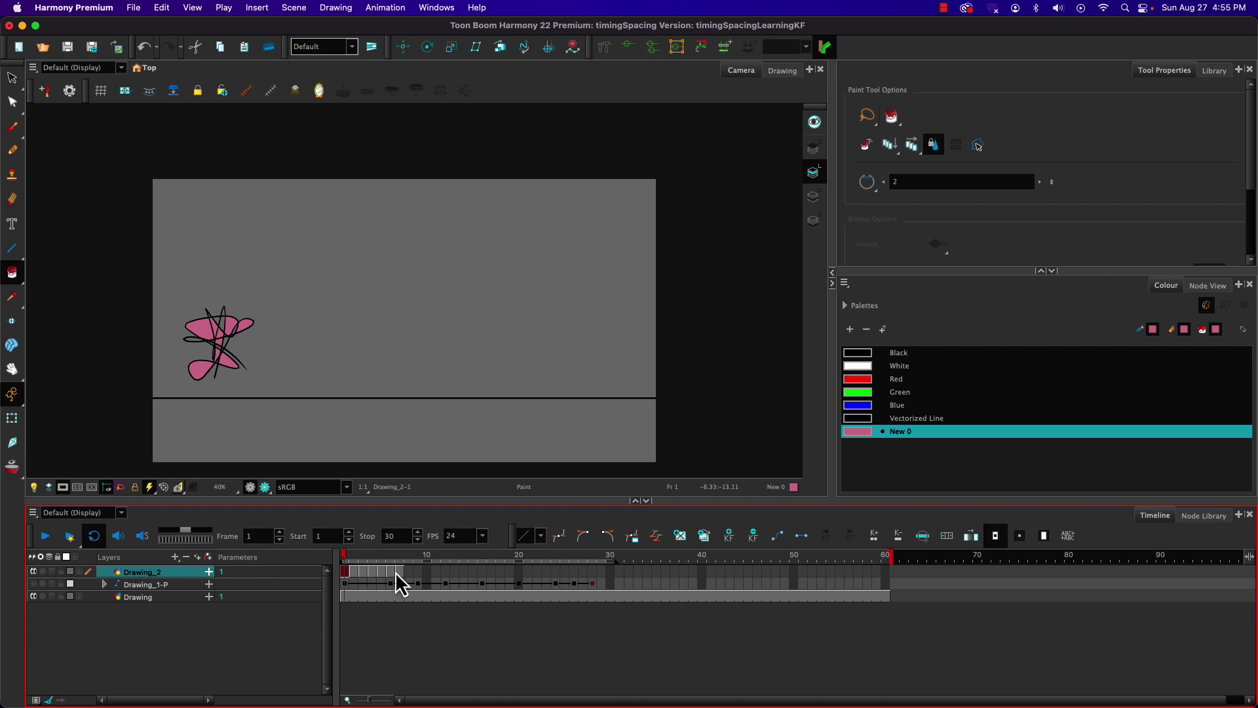
pyautogui.moveTo(400, 570); pyautogui.dragTo(340, 569)
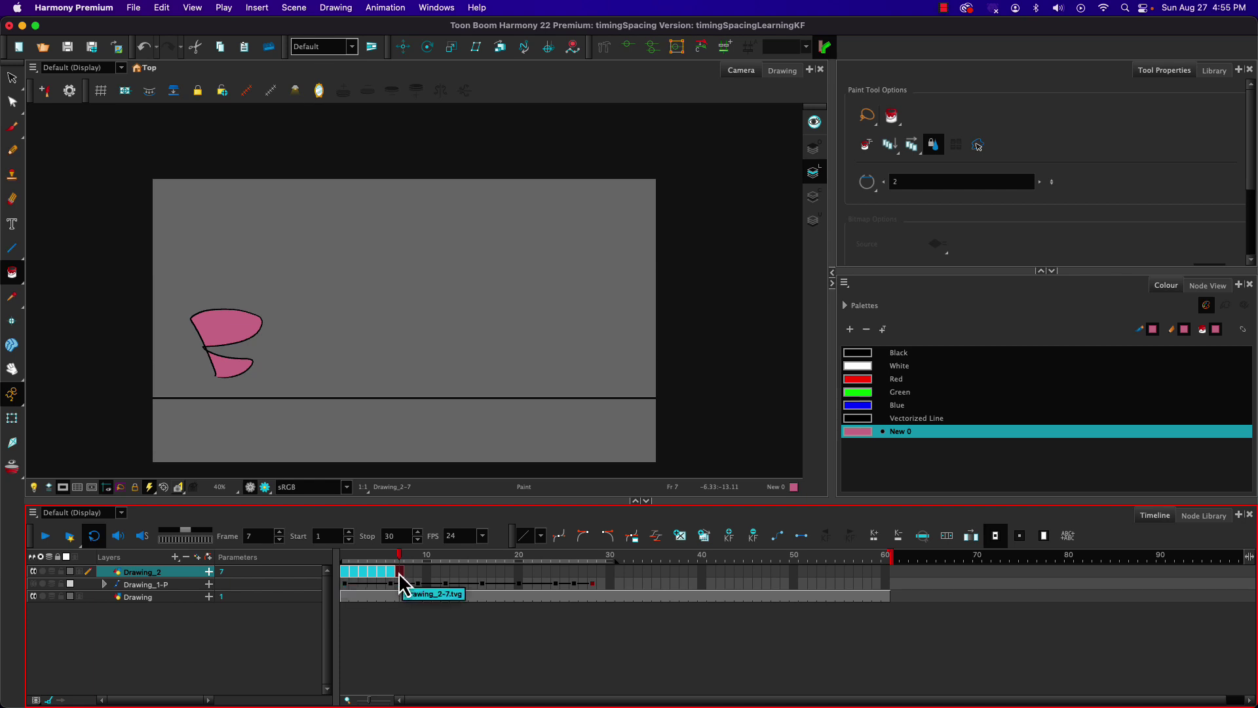
# Try to create a repeating cycle from the selected Drawing_2 cells and undo it.
pyautogui.rightClick(344, 571)
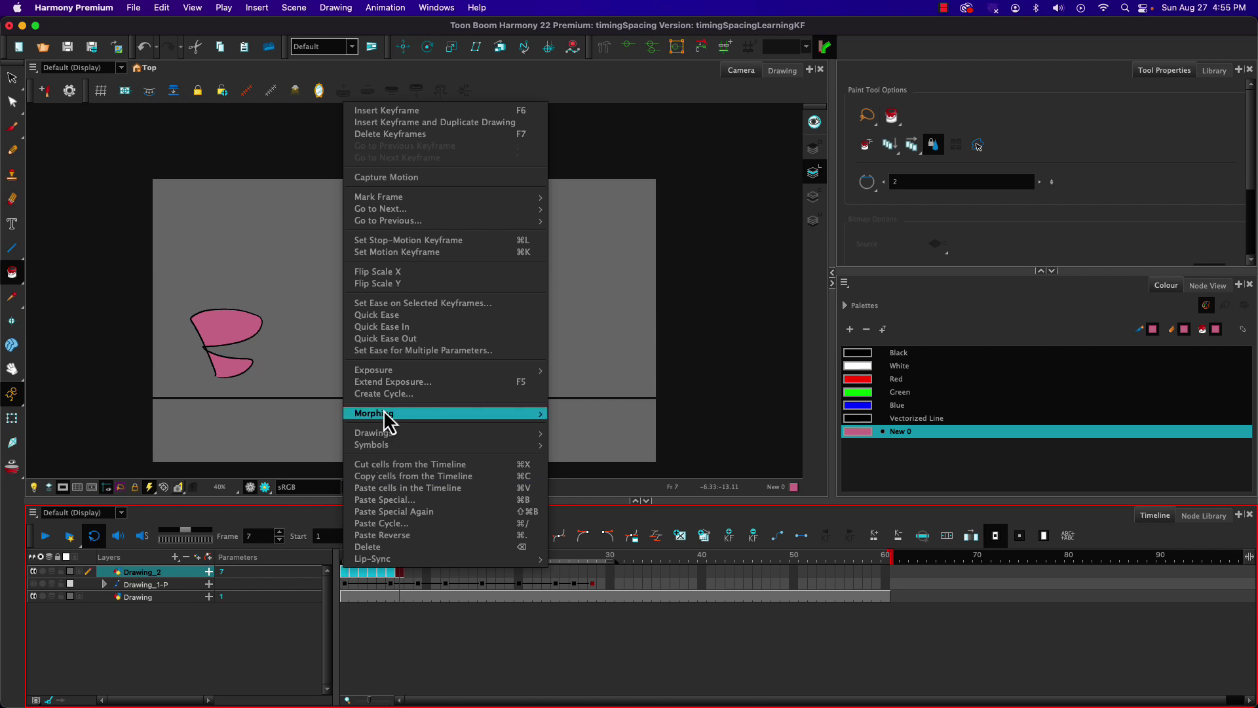
pyautogui.moveTo(383, 413)
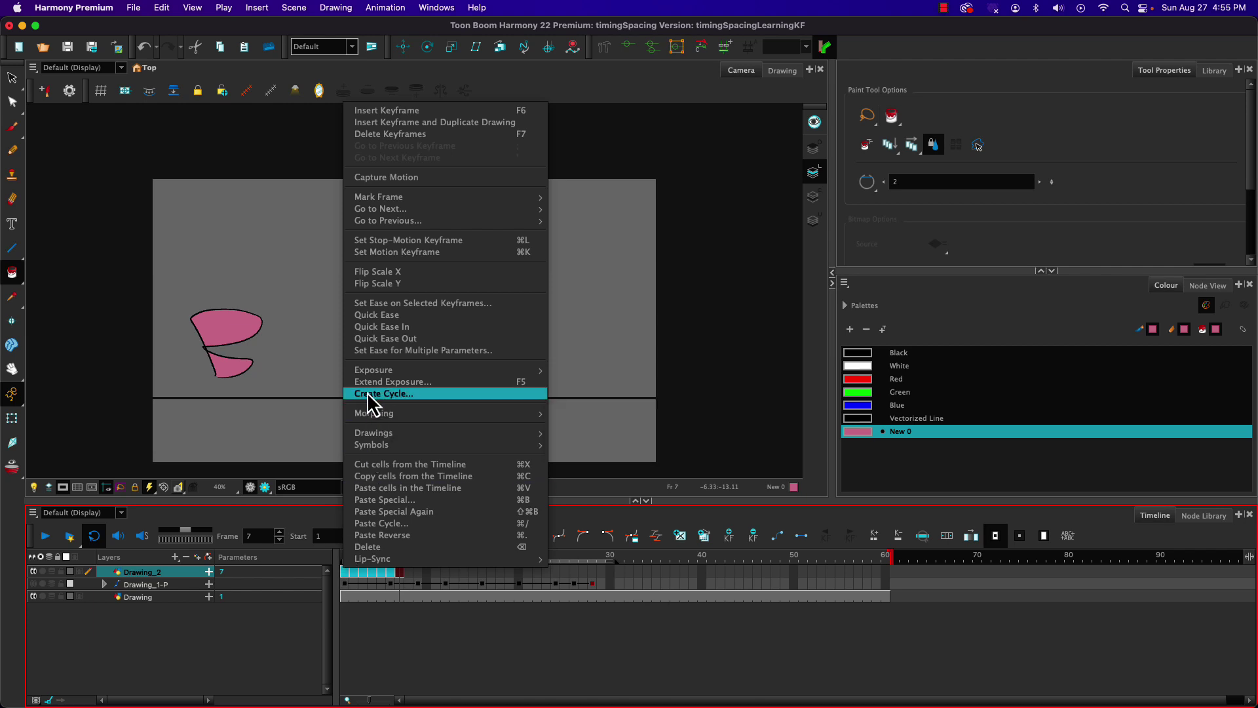
pyautogui.click(367, 393)
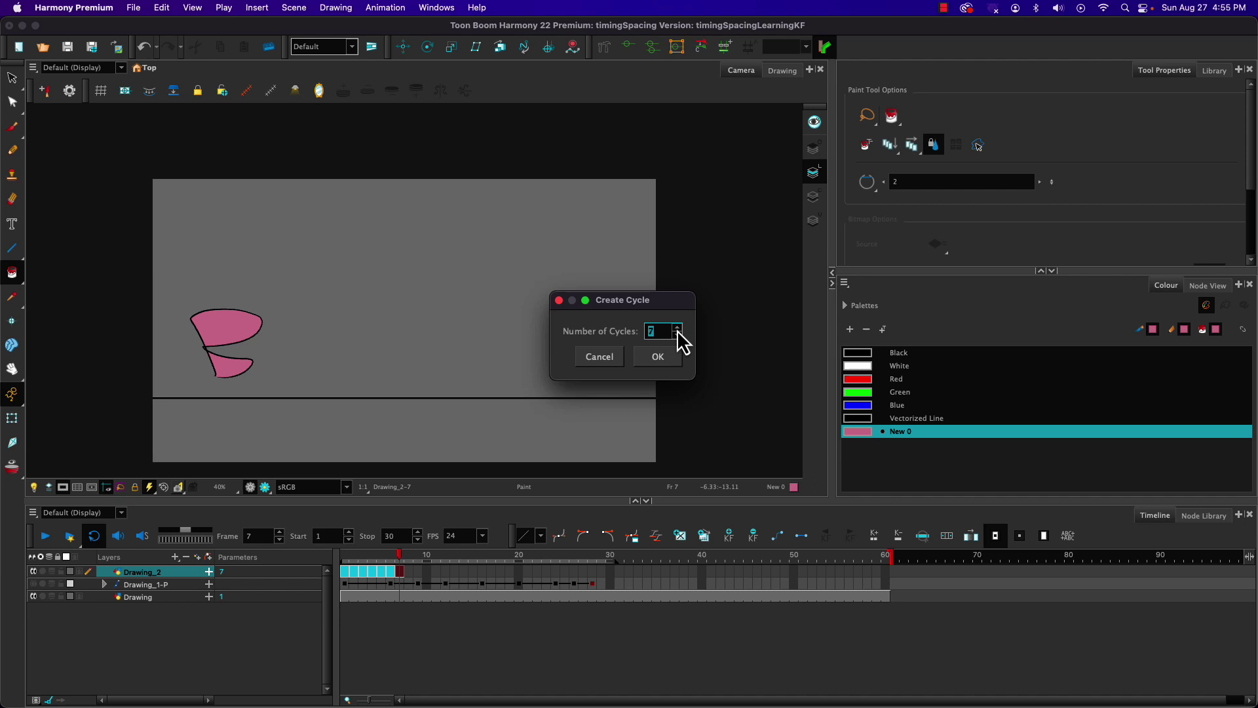
pyautogui.click(658, 356)
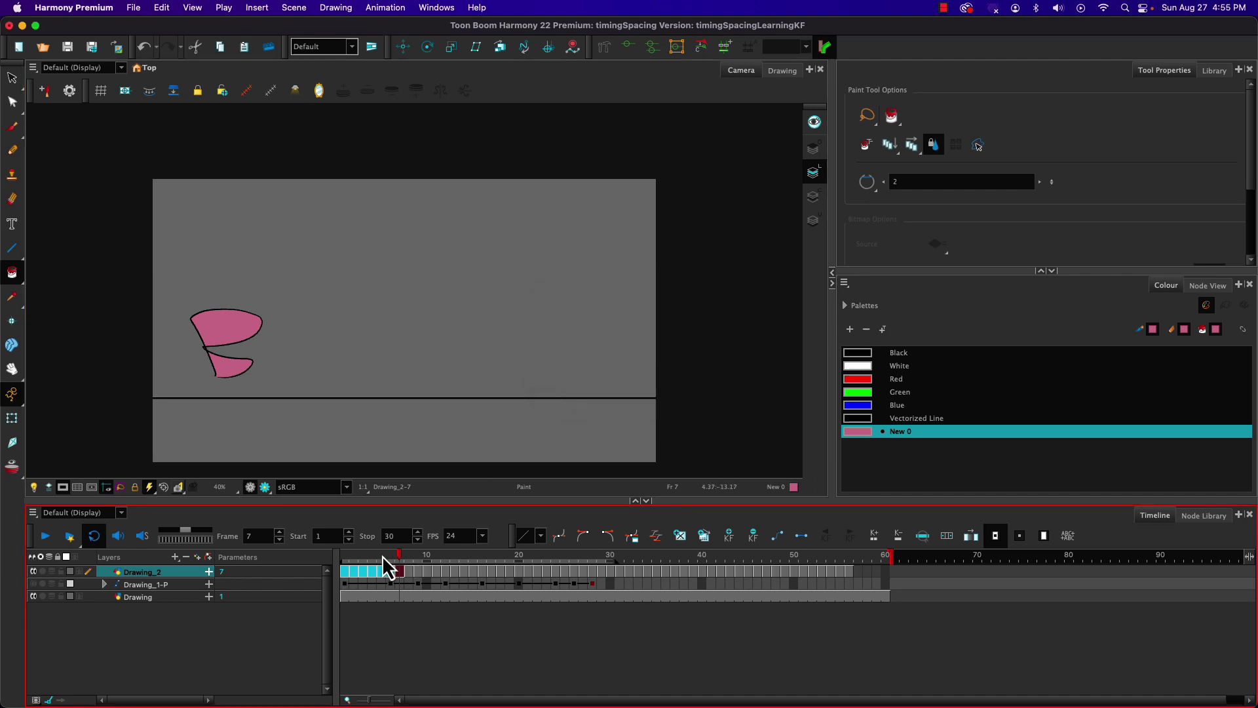
pyautogui.press('super+z')
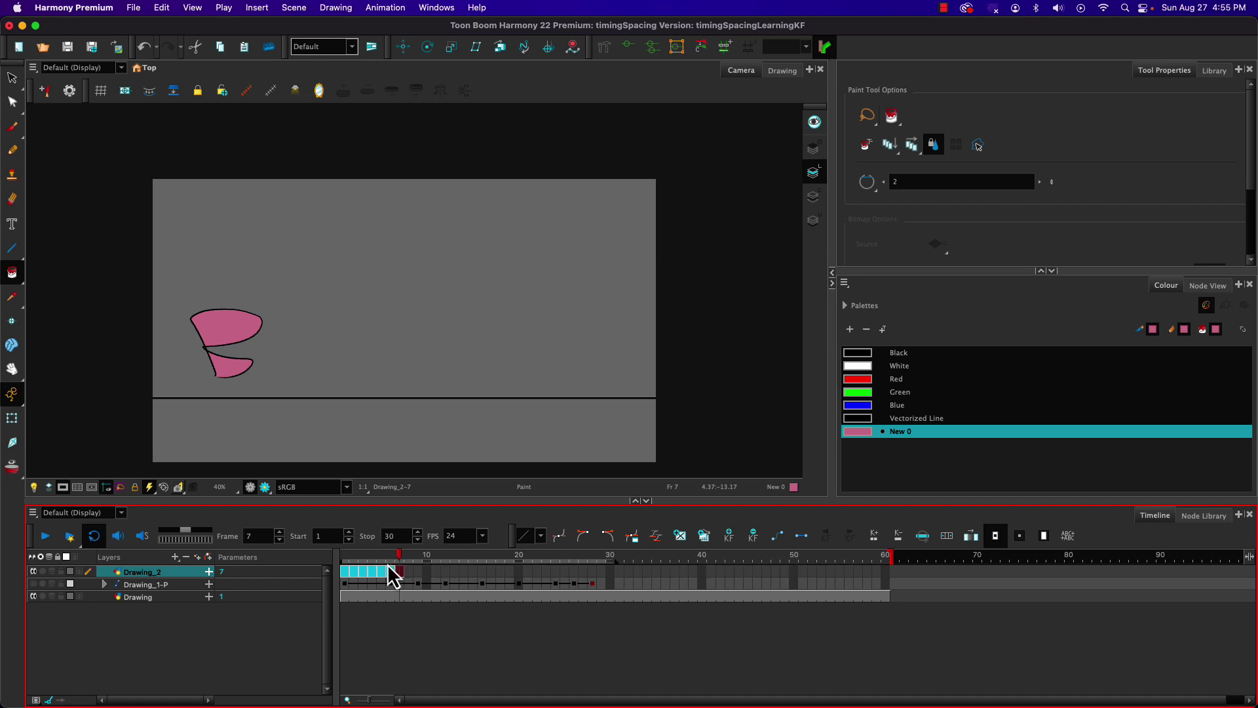
# Cycle the seven selected Drawing_2 cells past frame 60 and move the scene end back to frame 60.
pyautogui.rightClick(386, 570)
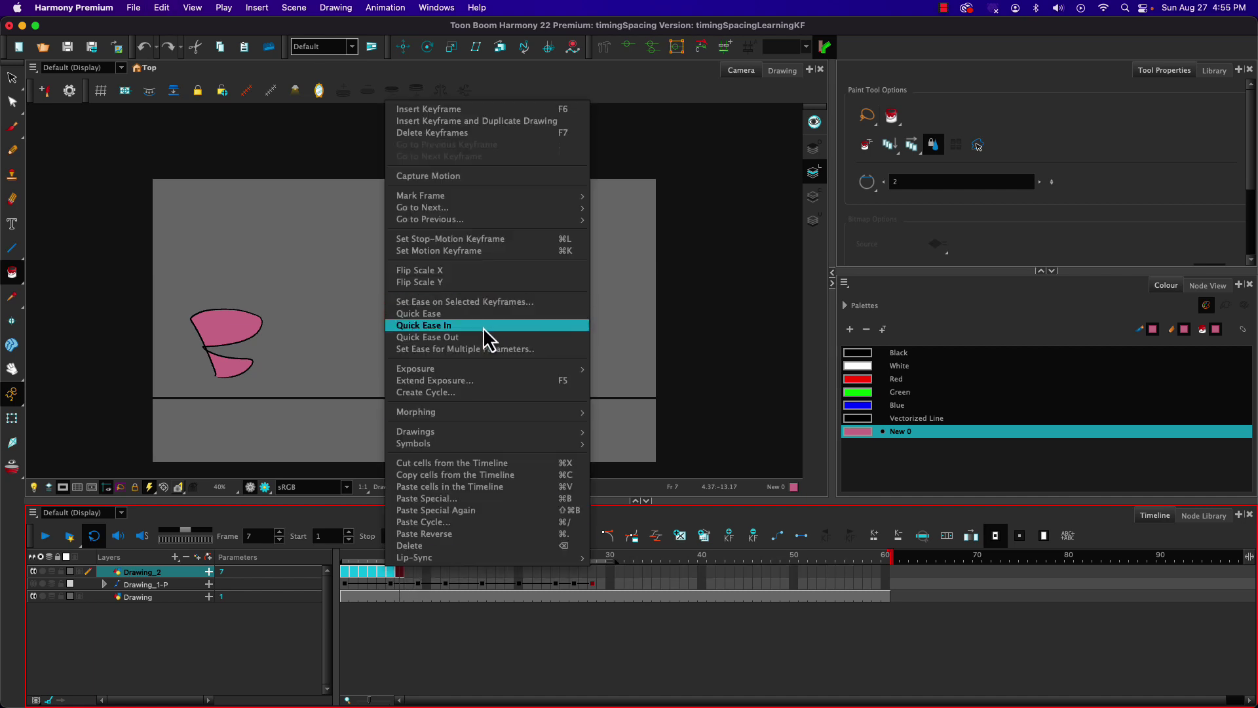
pyautogui.click(426, 393)
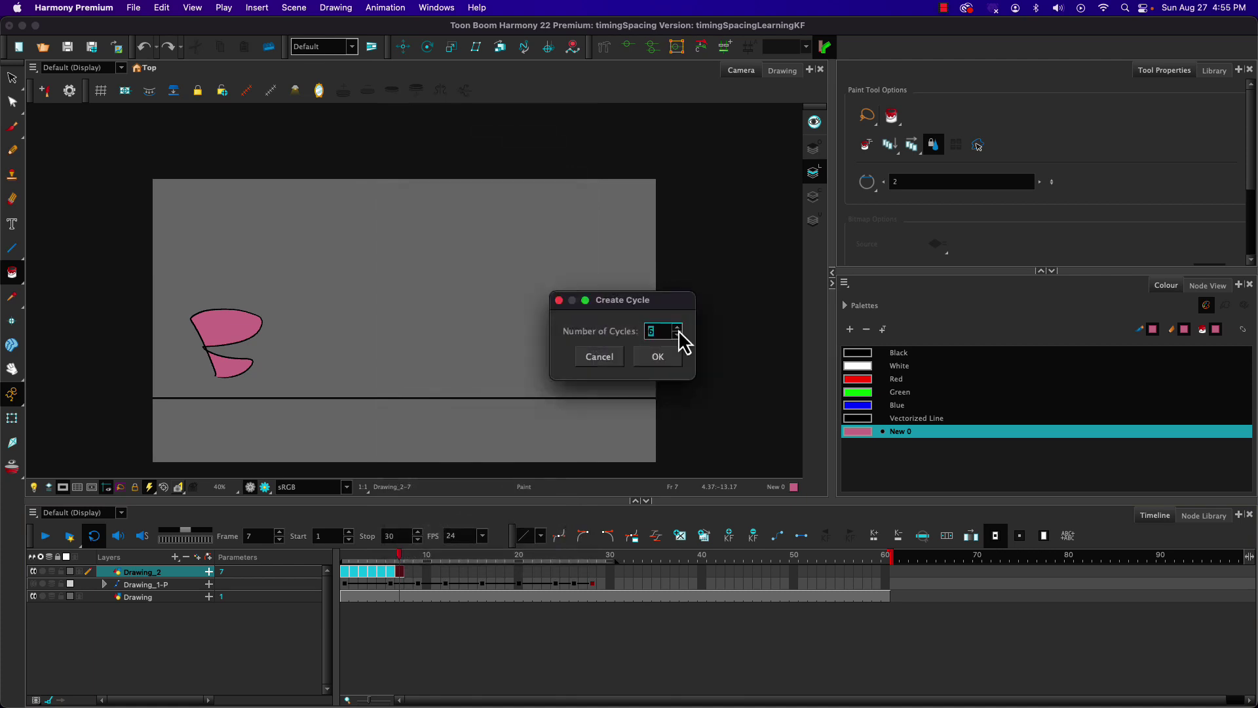
pyautogui.click(657, 357)
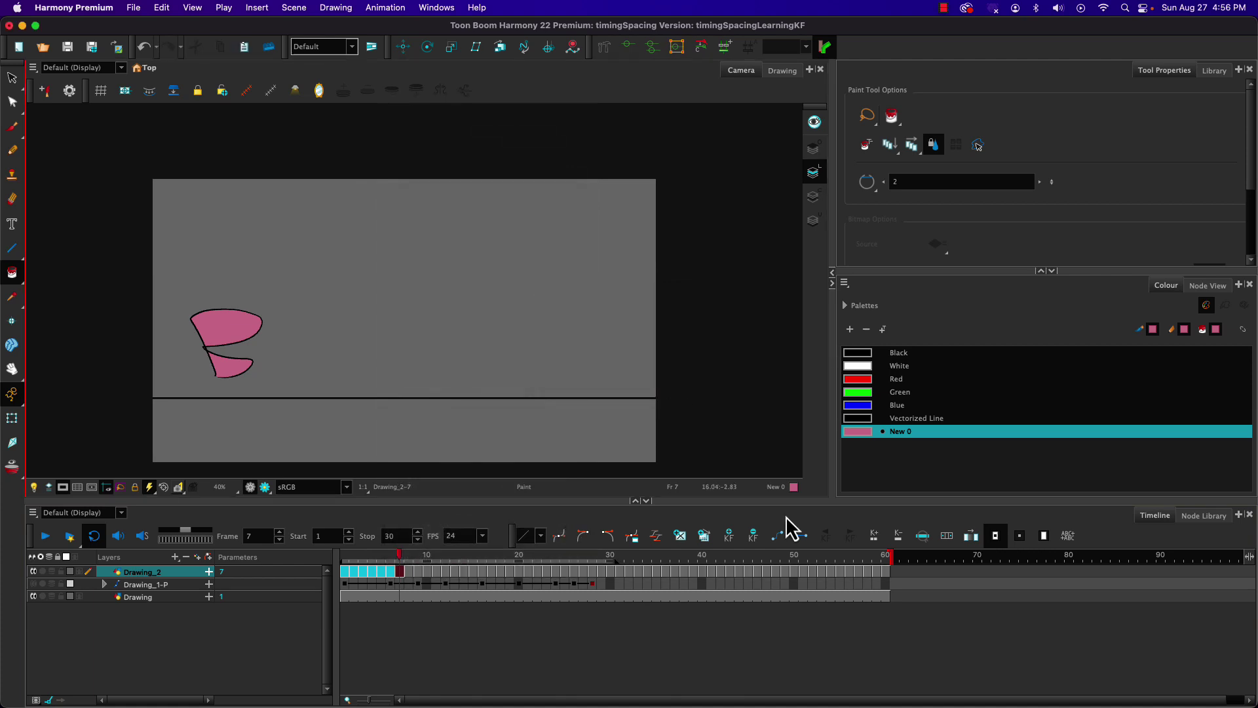
pyautogui.click(930, 565)
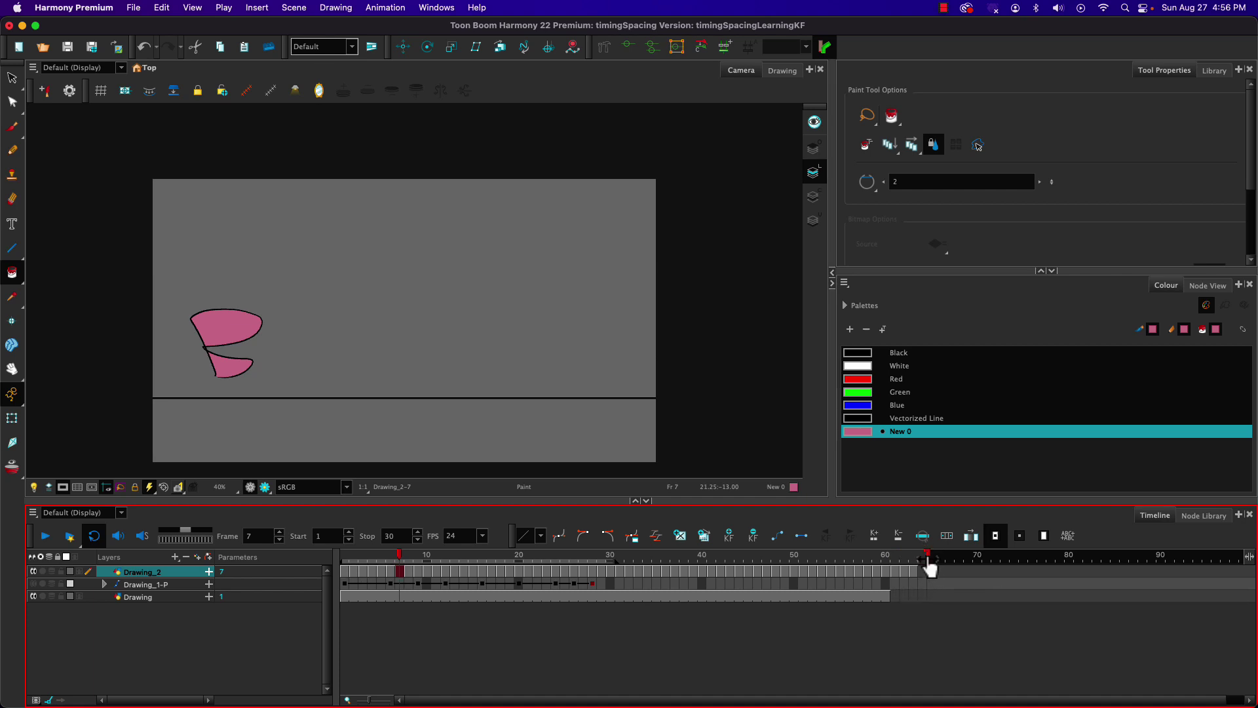
pyautogui.moveTo(928, 558); pyautogui.dragTo(892, 556)
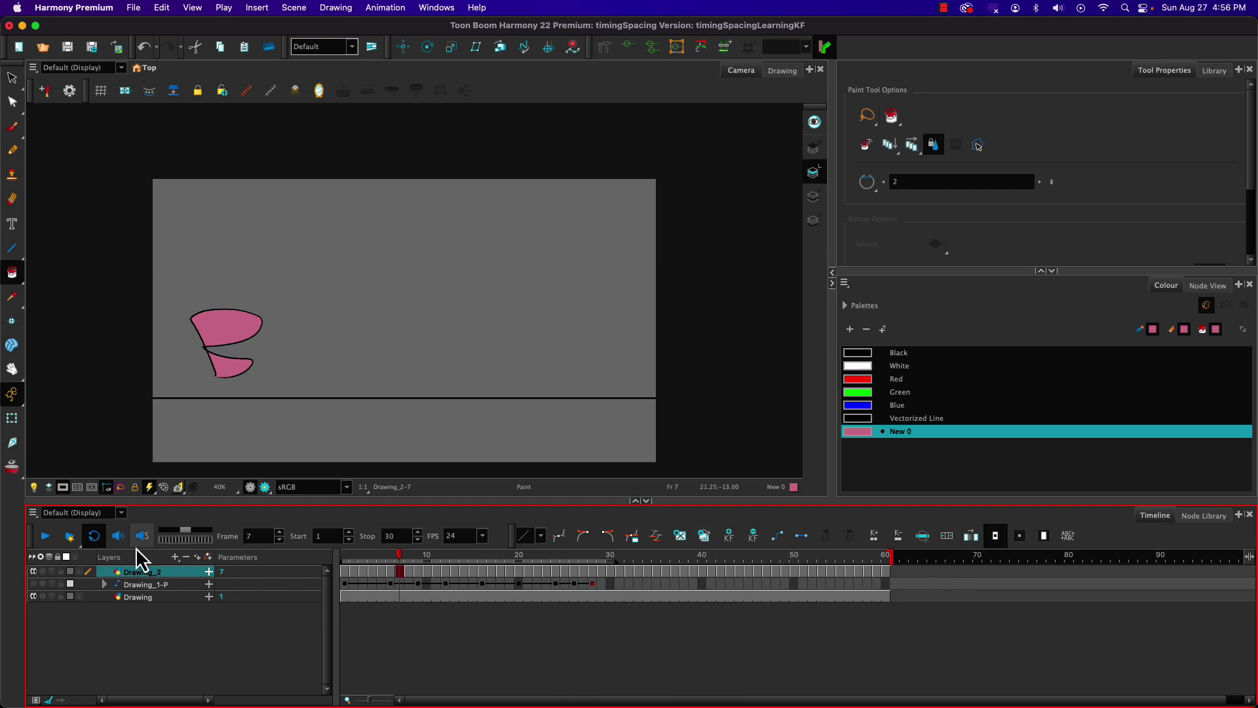
# Play the cycled scribble animation and stop the playback.
pyautogui.click(45, 537)
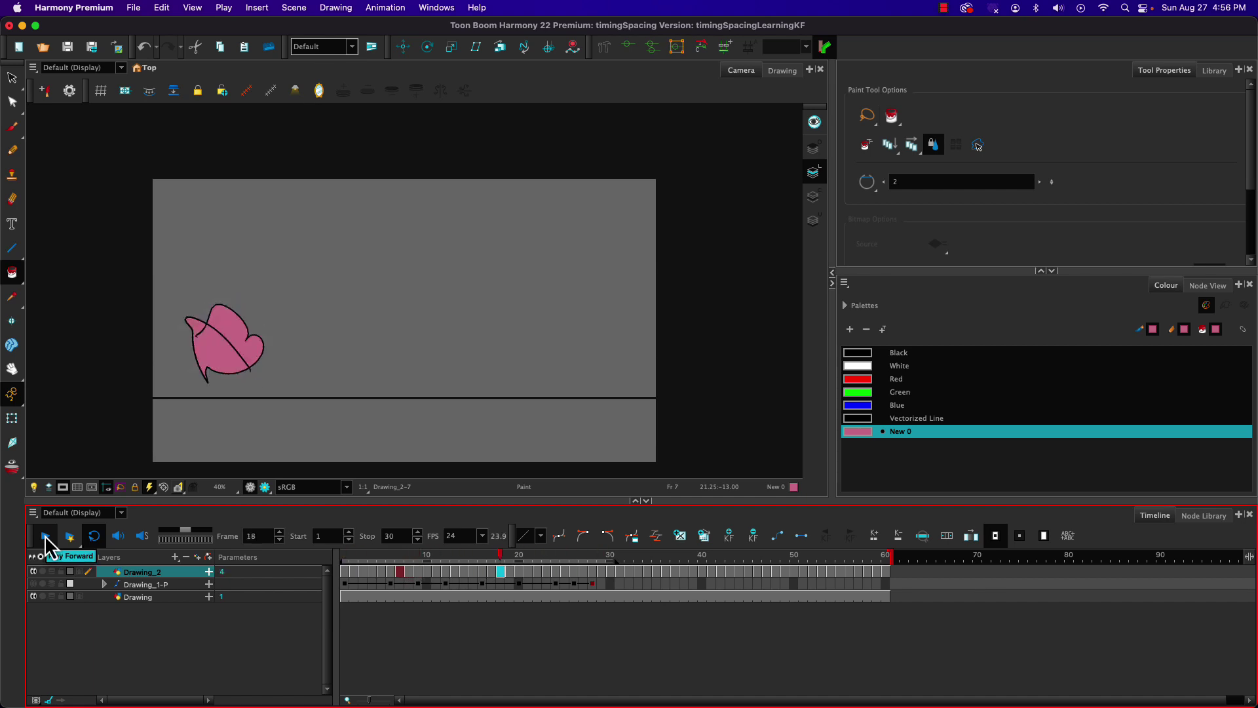
pyautogui.click(45, 538)
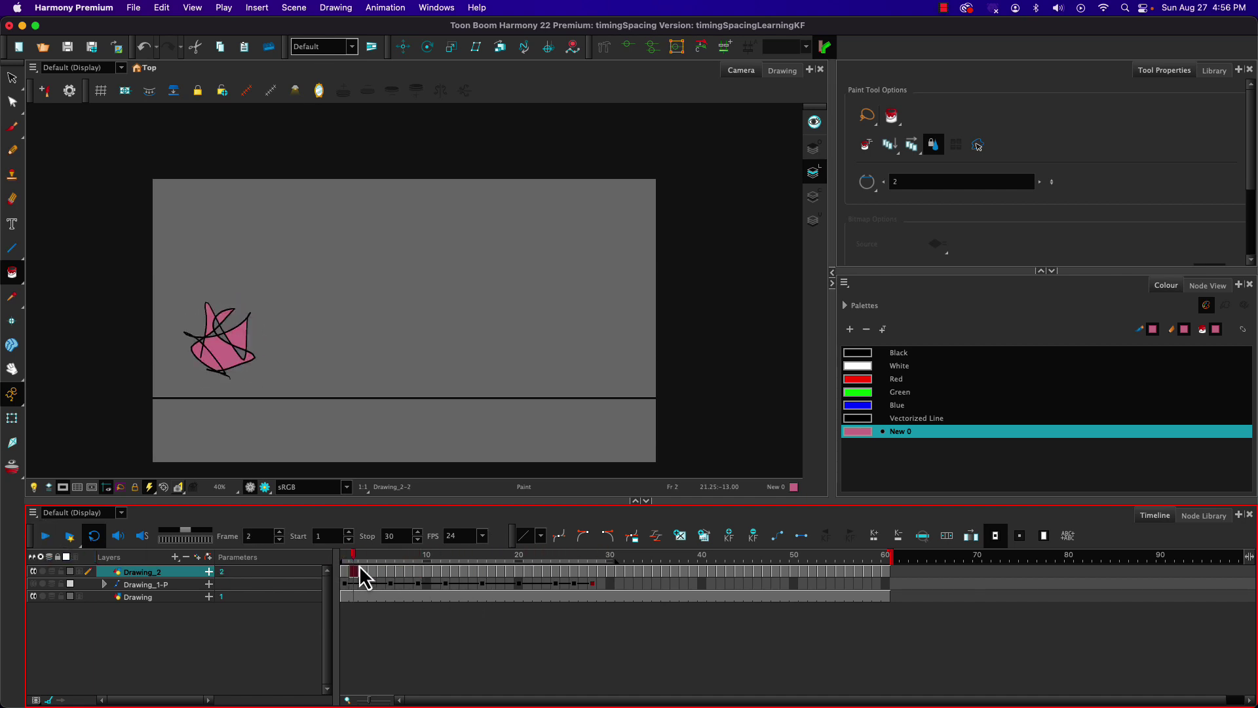
# Return to frame 1 and add a parent peg to the Drawing_2 layer, then select and collapse it.
pyautogui.moveTo(354, 567)
pyautogui.mouseDown()
pyautogui.moveTo(314, 567)
pyautogui.moveTo(640, 581)
pyautogui.moveTo(280, 556)
pyautogui.mouseUp()
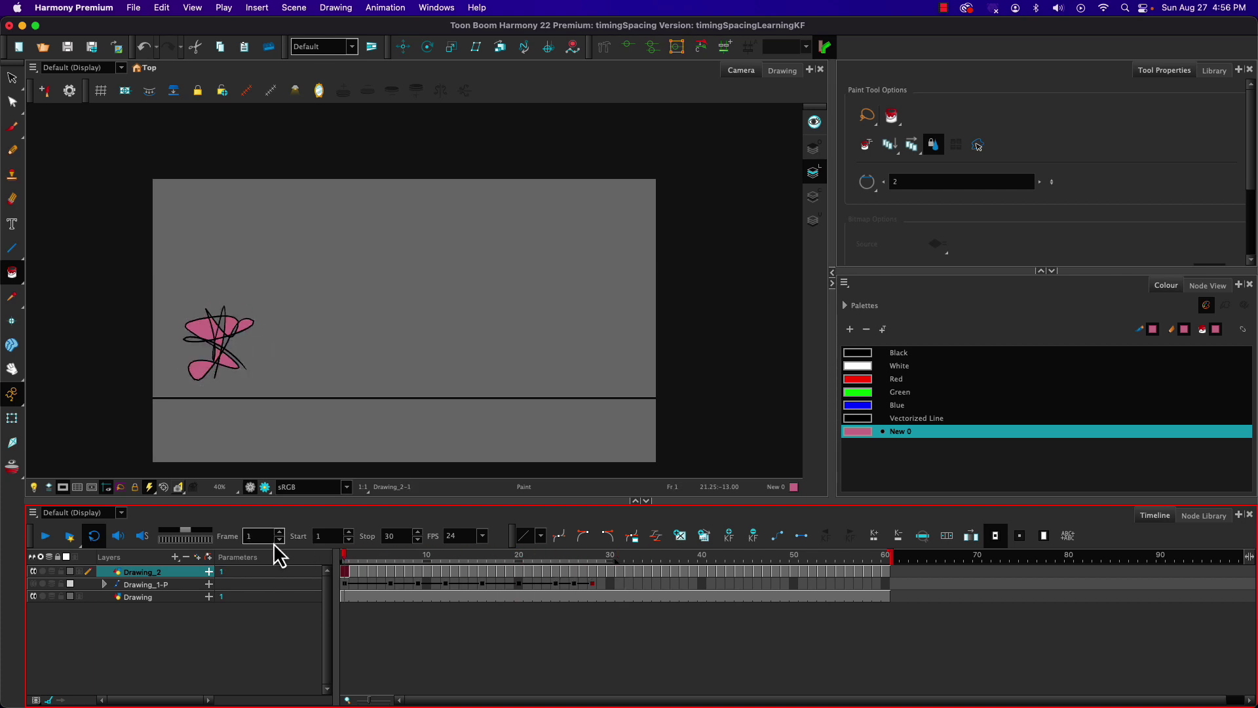
pyautogui.click(208, 558)
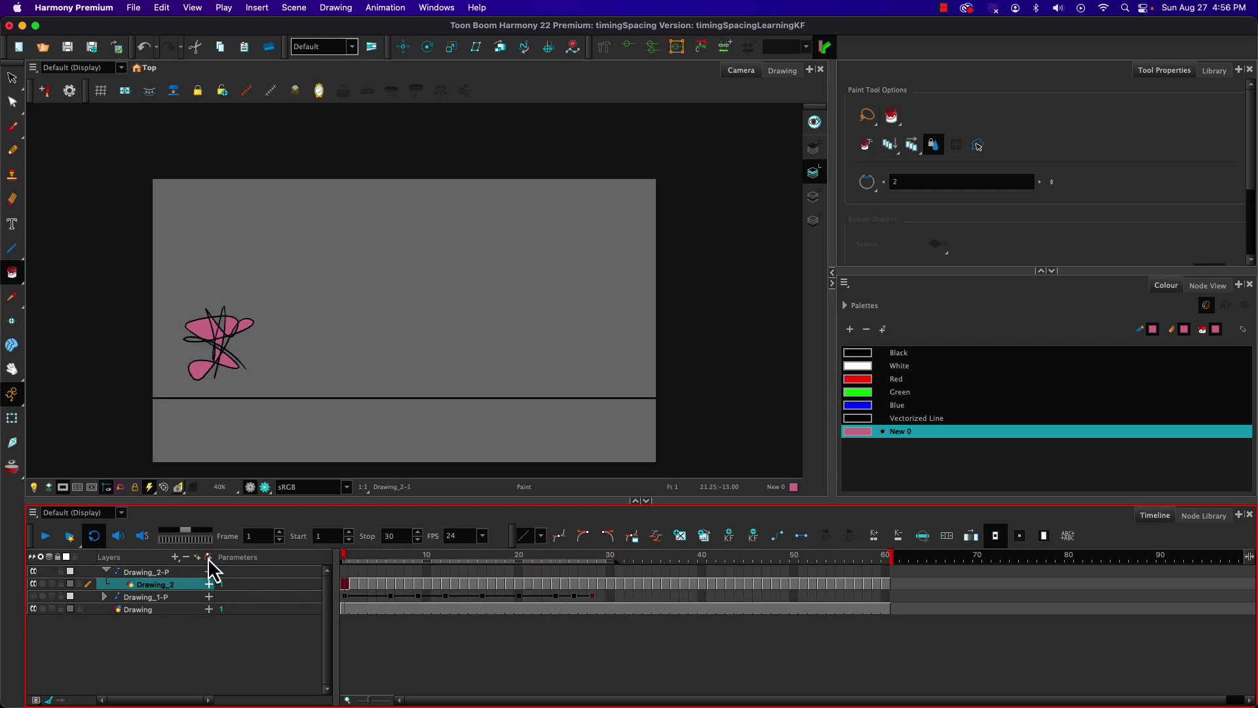
pyautogui.click(231, 573)
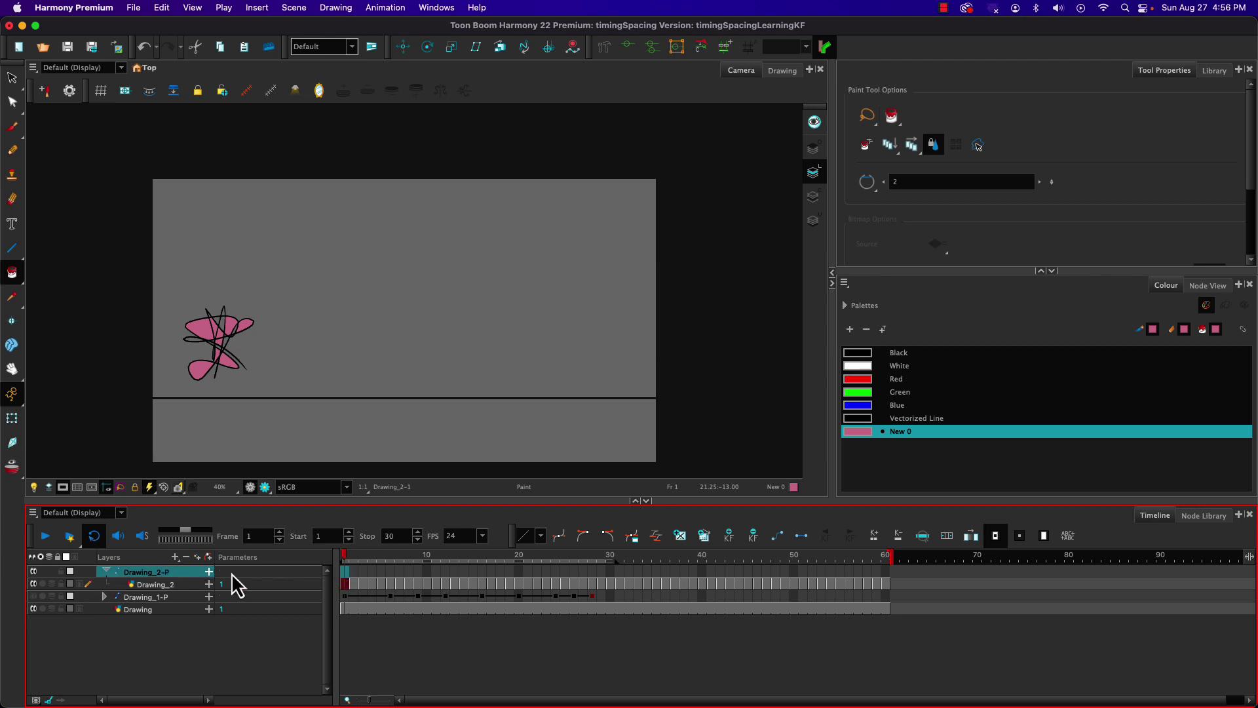
pyautogui.click(105, 572)
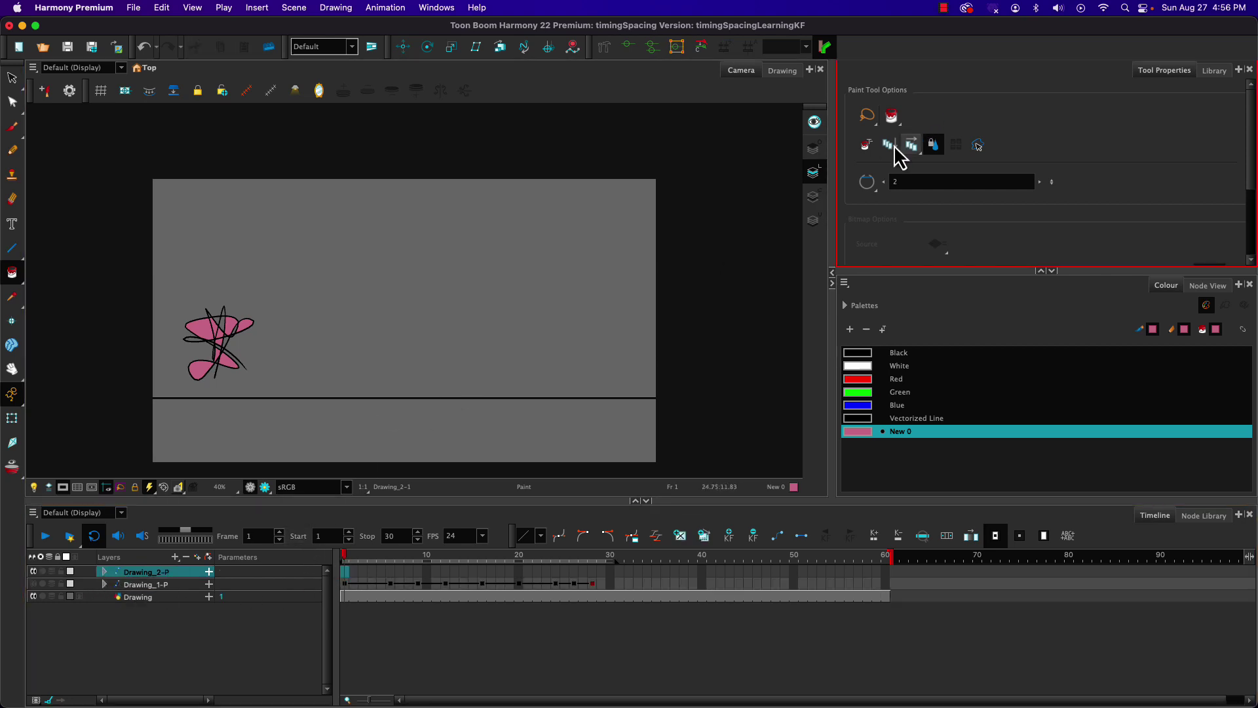
# Reposition the Drawing_2-P peg's pivot to the centre of the scribble using the Rotate tool.
pyautogui.click(12, 418)
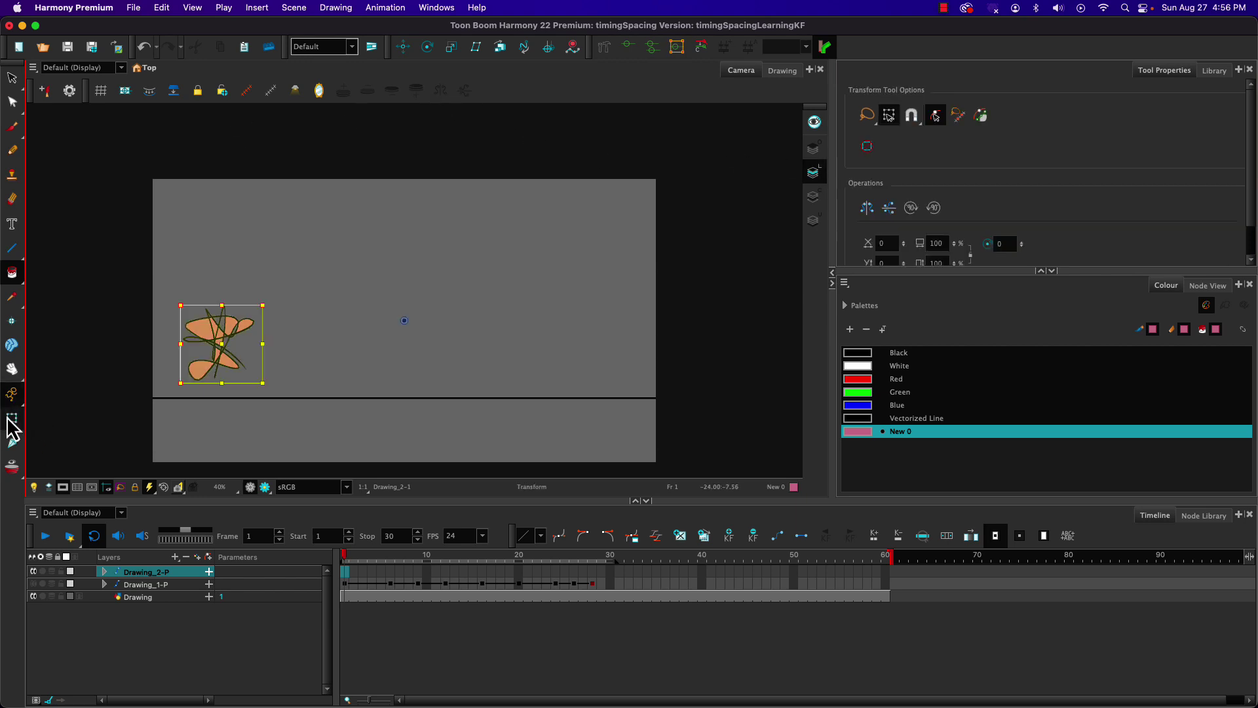
pyautogui.click(424, 47)
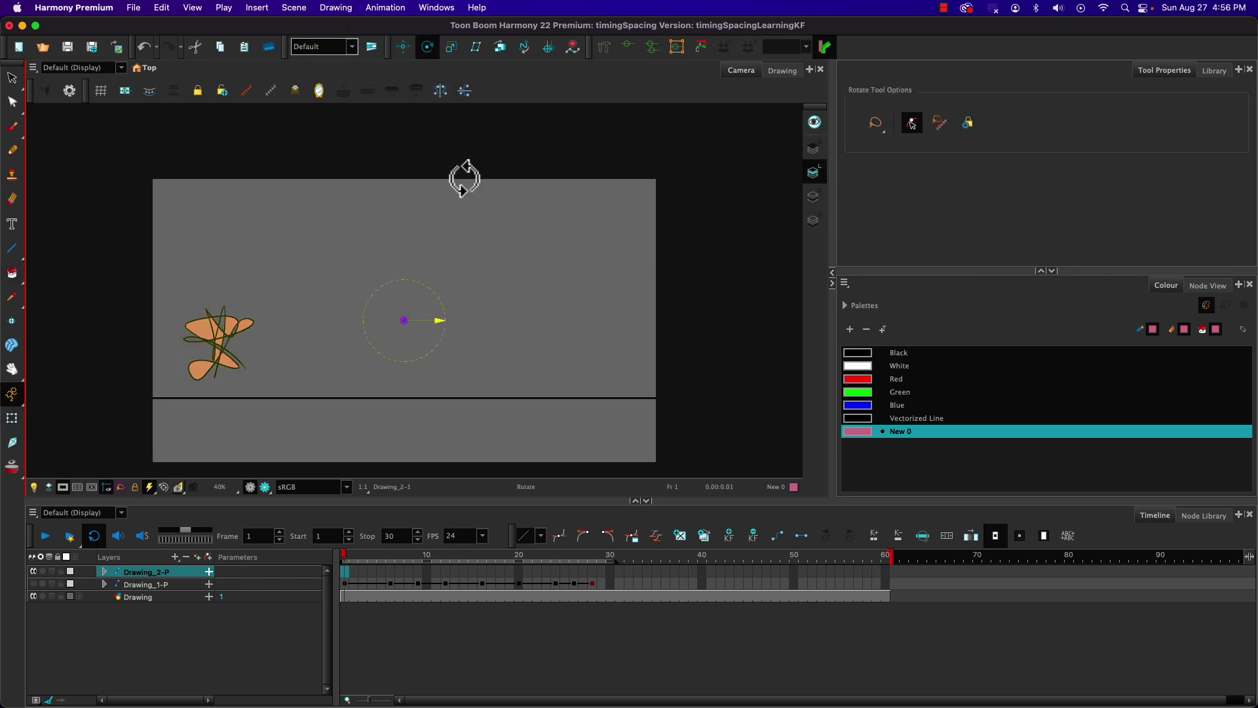
pyautogui.moveTo(405, 321)
pyautogui.mouseDown()
pyautogui.moveTo(231, 272)
pyautogui.moveTo(216, 350)
pyautogui.mouseUp()
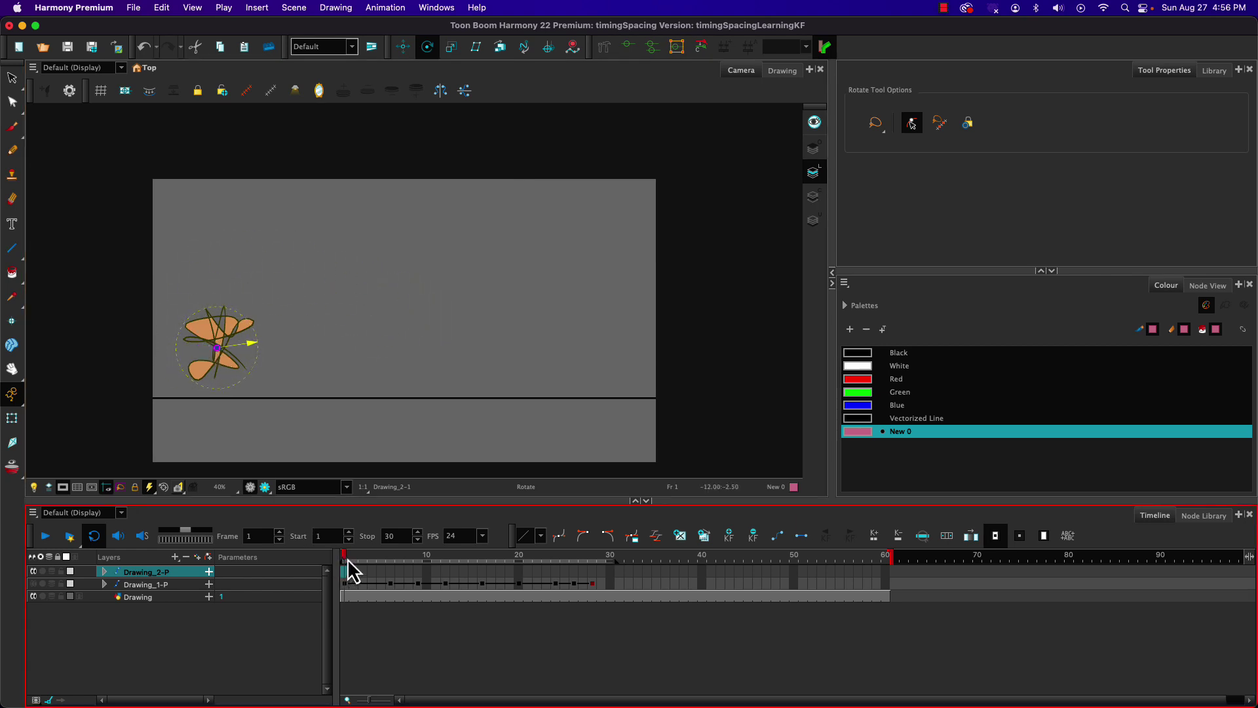
# Key the Drawing_2-P peg at frame 1 with the scribble moved down beside the ball on the ground line.
pyautogui.click(12, 418)
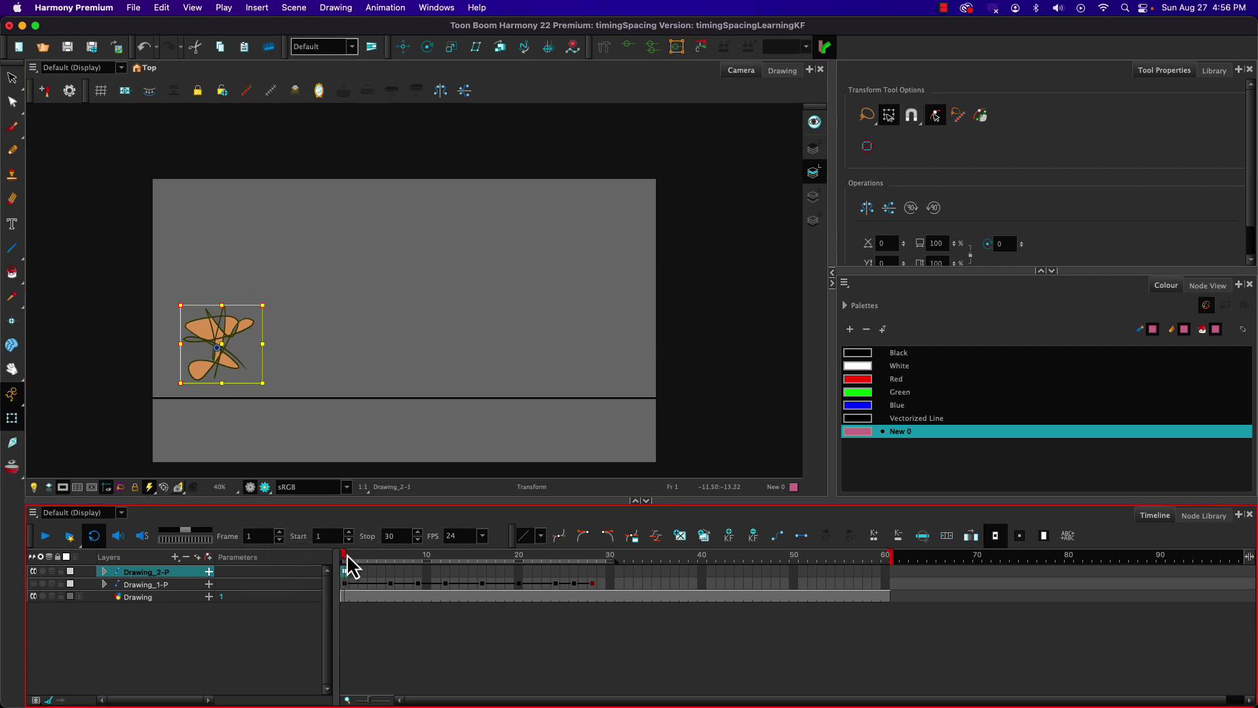
pyautogui.click(345, 571)
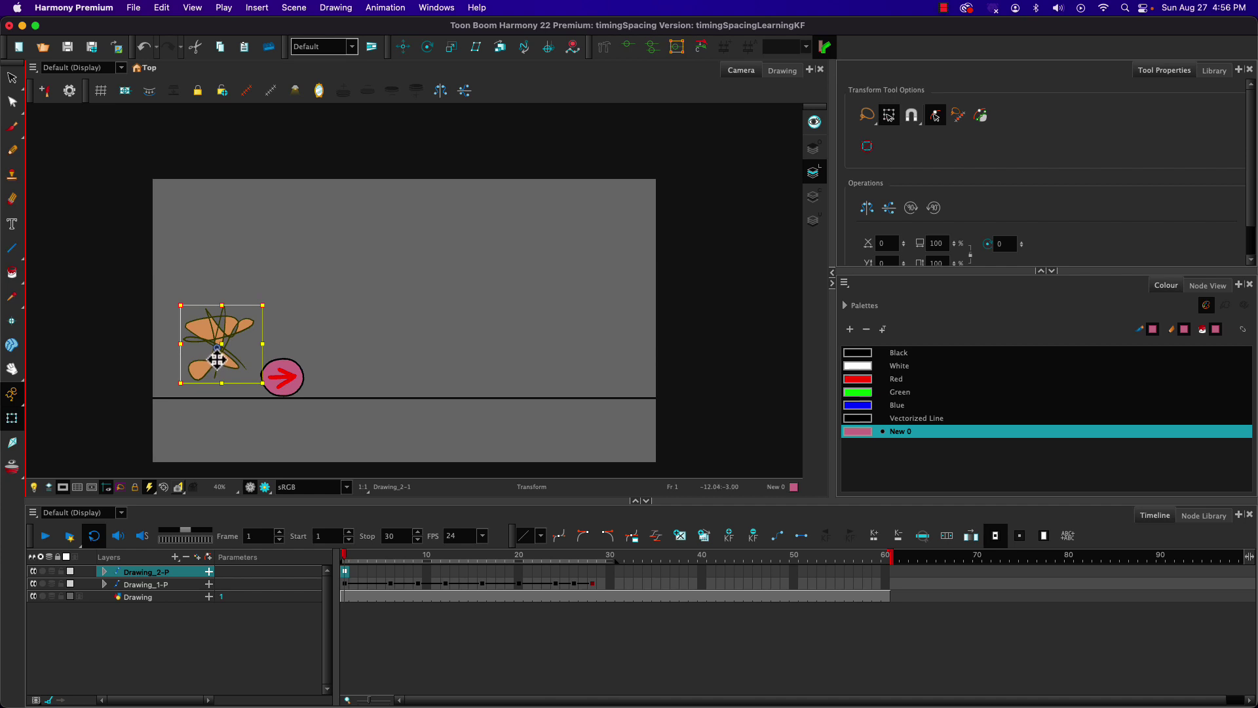
pyautogui.moveTo(217, 360)
pyautogui.mouseDown()
pyautogui.moveTo(255, 391)
pyautogui.moveTo(243, 389)
pyautogui.mouseUp()
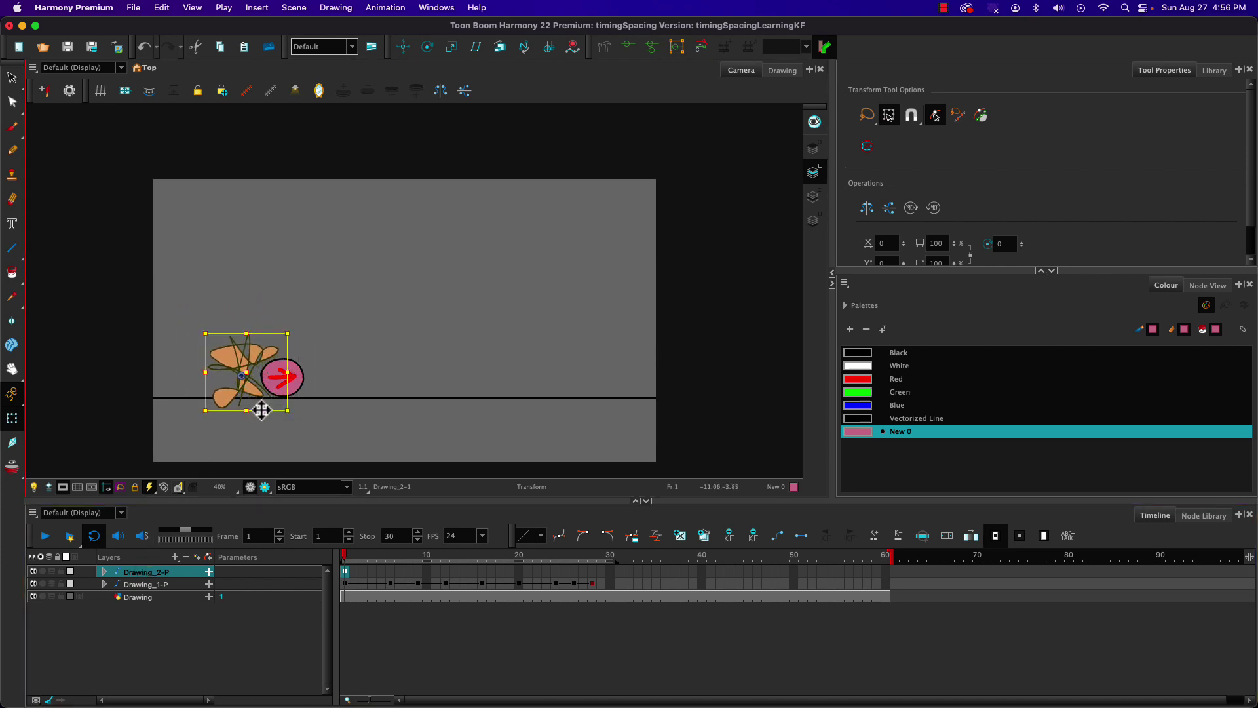
# Move the scribble up beside the airborne ball at frame 12 on the Drawing_2-P peg and scrub back to frame 1.
pyautogui.click(393, 570)
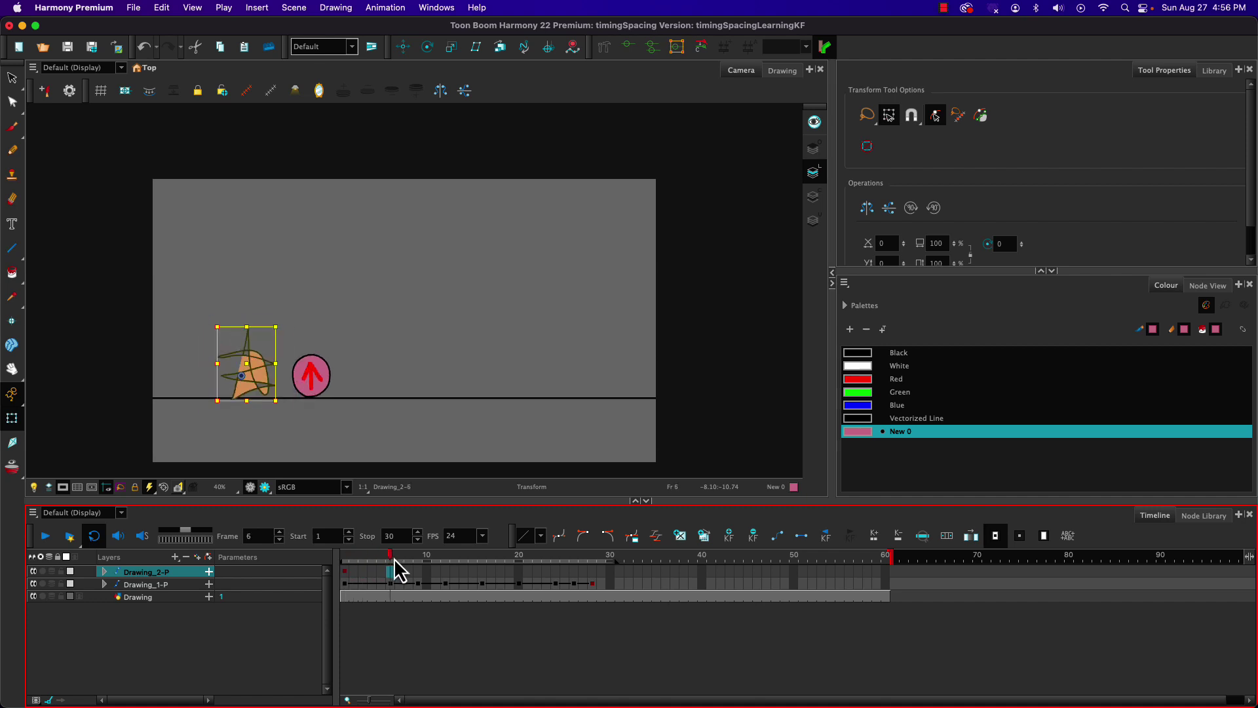
pyautogui.moveTo(394, 570); pyautogui.dragTo(440, 568)
pyautogui.moveTo(243, 386)
pyautogui.mouseDown()
pyautogui.moveTo(337, 259)
pyautogui.moveTo(299, 270)
pyautogui.mouseUp()
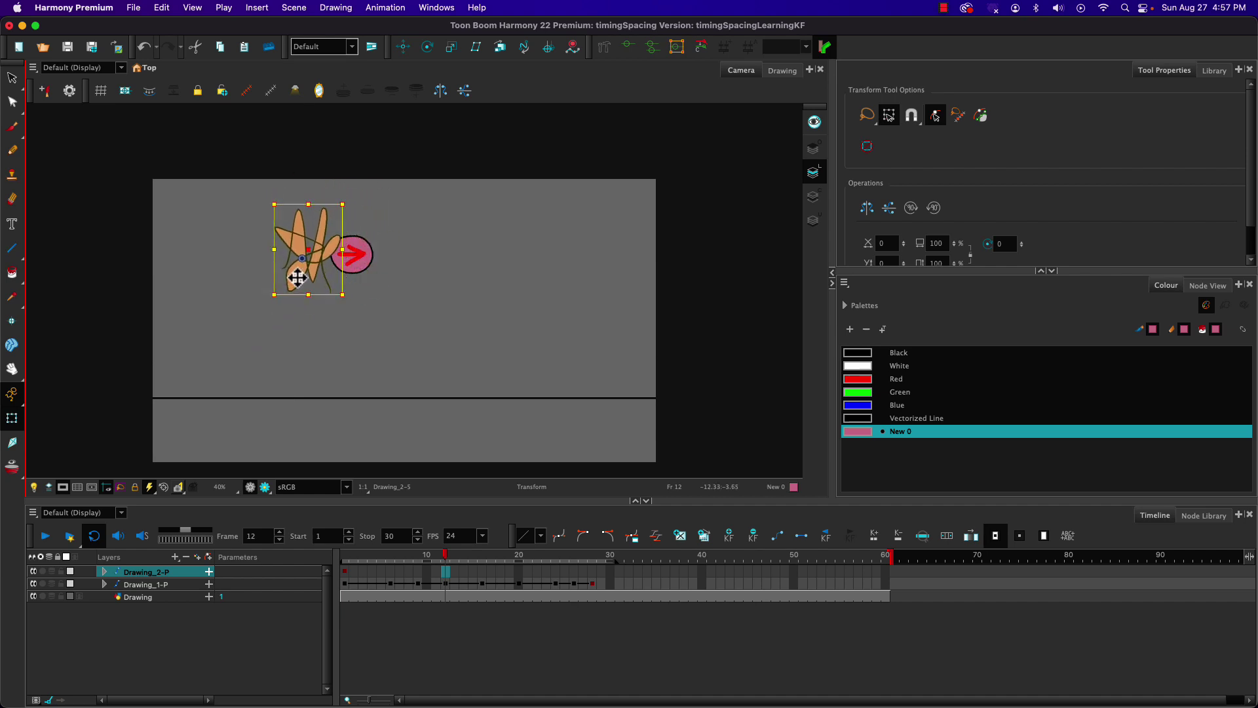
pyautogui.click(436, 556)
pyautogui.moveTo(438, 563)
pyautogui.mouseDown()
pyautogui.moveTo(337, 564)
pyautogui.moveTo(450, 557)
pyautogui.moveTo(354, 550)
pyautogui.moveTo(440, 554)
pyautogui.moveTo(357, 556)
pyautogui.moveTo(436, 557)
pyautogui.moveTo(384, 564)
pyautogui.moveTo(443, 559)
pyautogui.moveTo(393, 570)
pyautogui.moveTo(435, 576)
pyautogui.moveTo(345, 576)
pyautogui.moveTo(446, 564)
pyautogui.moveTo(337, 567)
pyautogui.moveTo(441, 570)
pyautogui.moveTo(251, 549)
pyautogui.mouseUp()
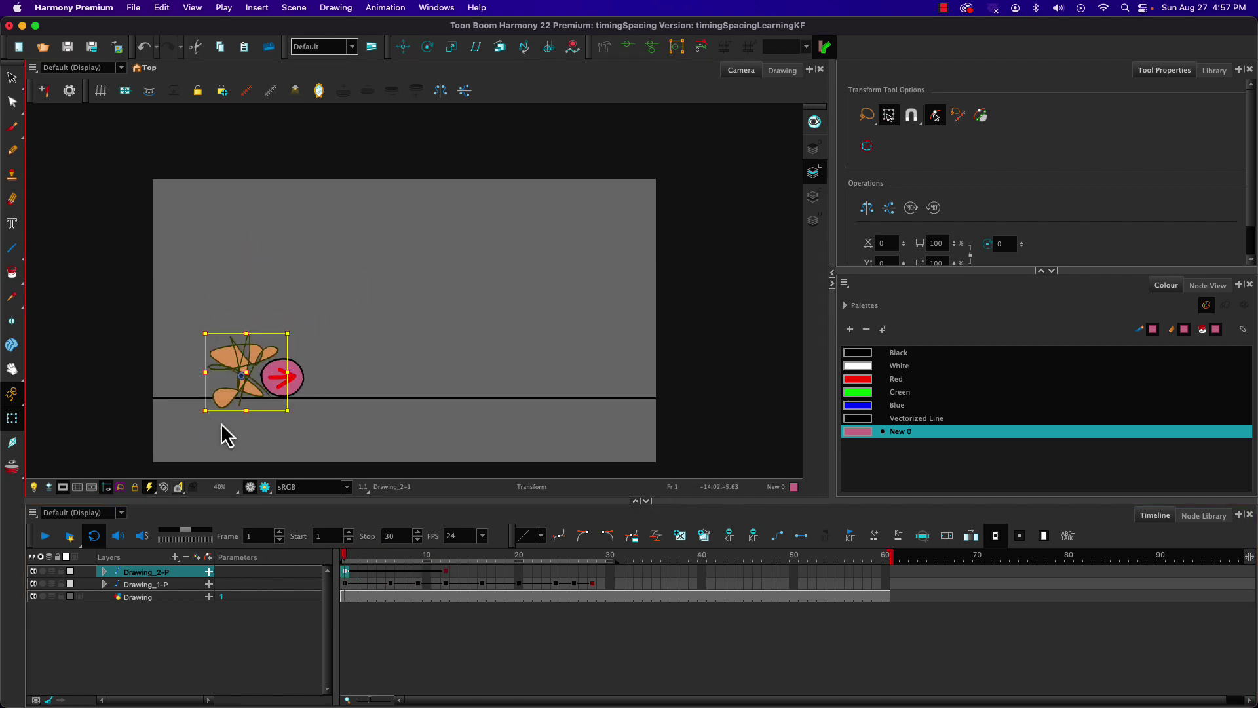
# Move the scribble down beside the landed ball at frame 24 on the Drawing_2-P peg.
pyautogui.moveTo(345, 560); pyautogui.dragTo(558, 572)
pyautogui.click(556, 571)
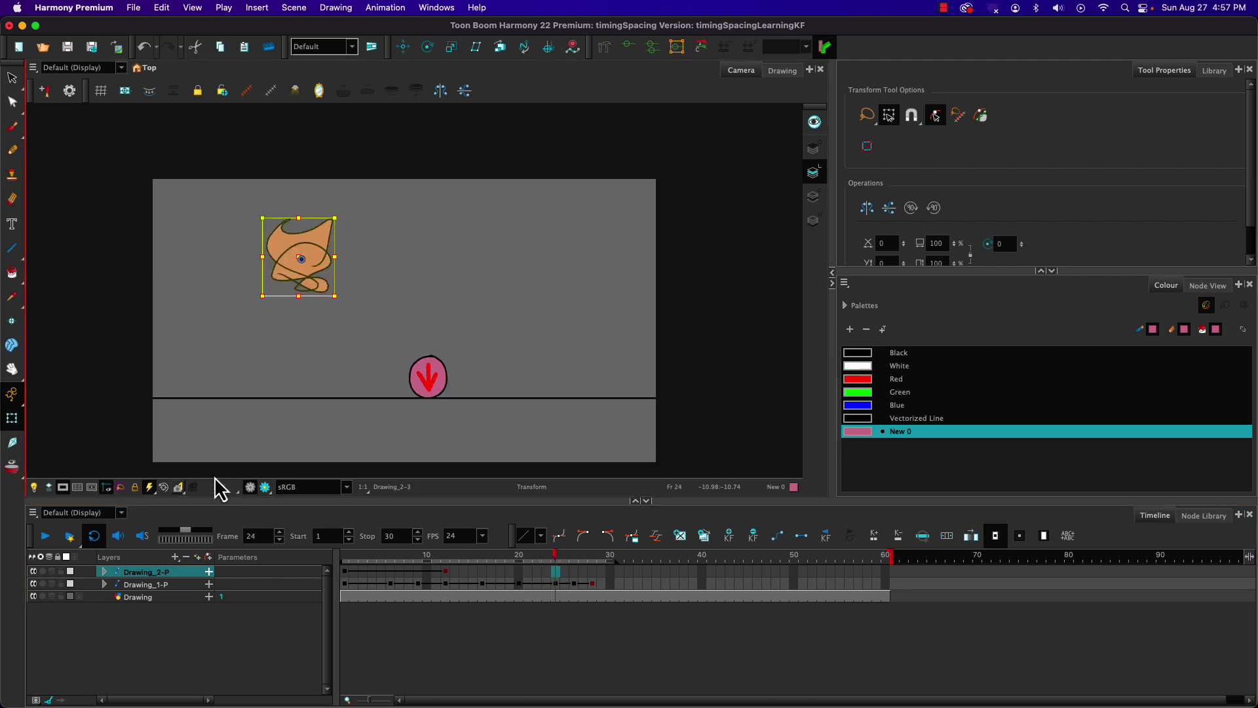
pyautogui.moveTo(283, 278)
pyautogui.mouseDown()
pyautogui.moveTo(396, 390)
pyautogui.moveTo(359, 401)
pyautogui.mouseUp()
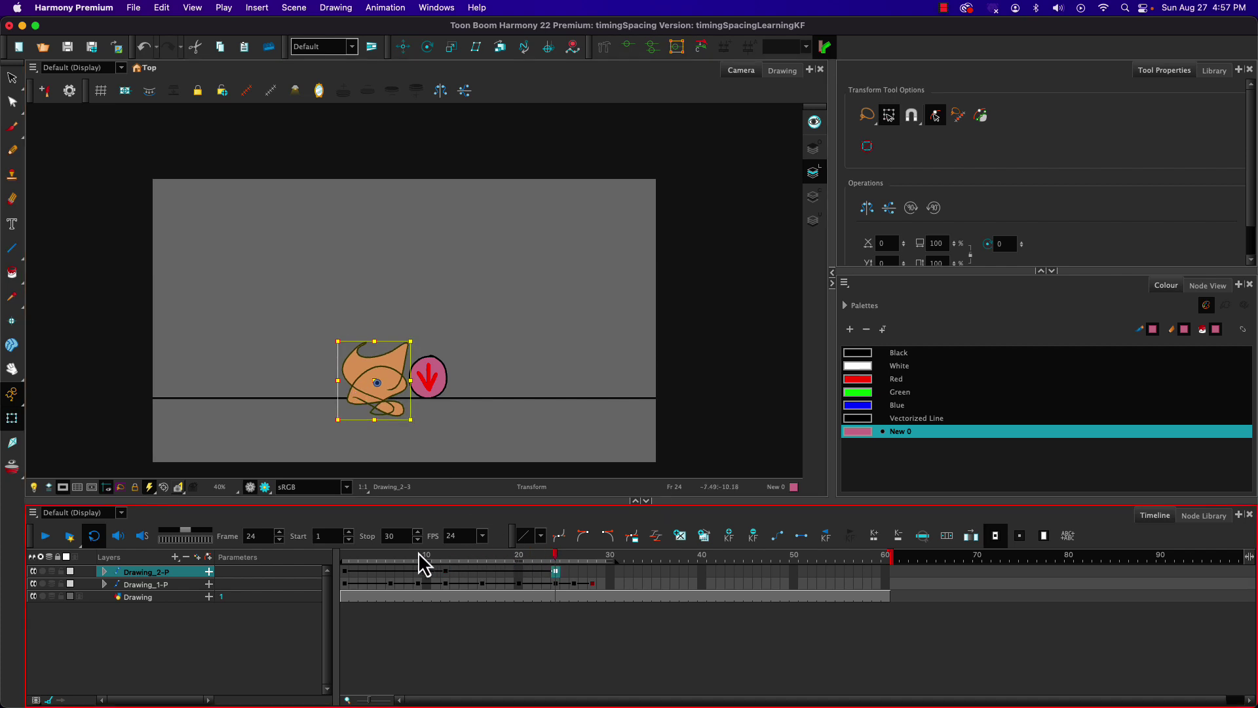
# Play back the scribble's peg motion and delete all of its keyframes on Drawing_2-P.
pyautogui.moveTo(544, 558)
pyautogui.mouseDown()
pyautogui.moveTo(342, 578)
pyautogui.moveTo(525, 542)
pyautogui.moveTo(570, 562)
pyautogui.moveTo(360, 561)
pyautogui.moveTo(784, 547)
pyautogui.moveTo(326, 542)
pyautogui.mouseUp()
pyautogui.click(39, 540)
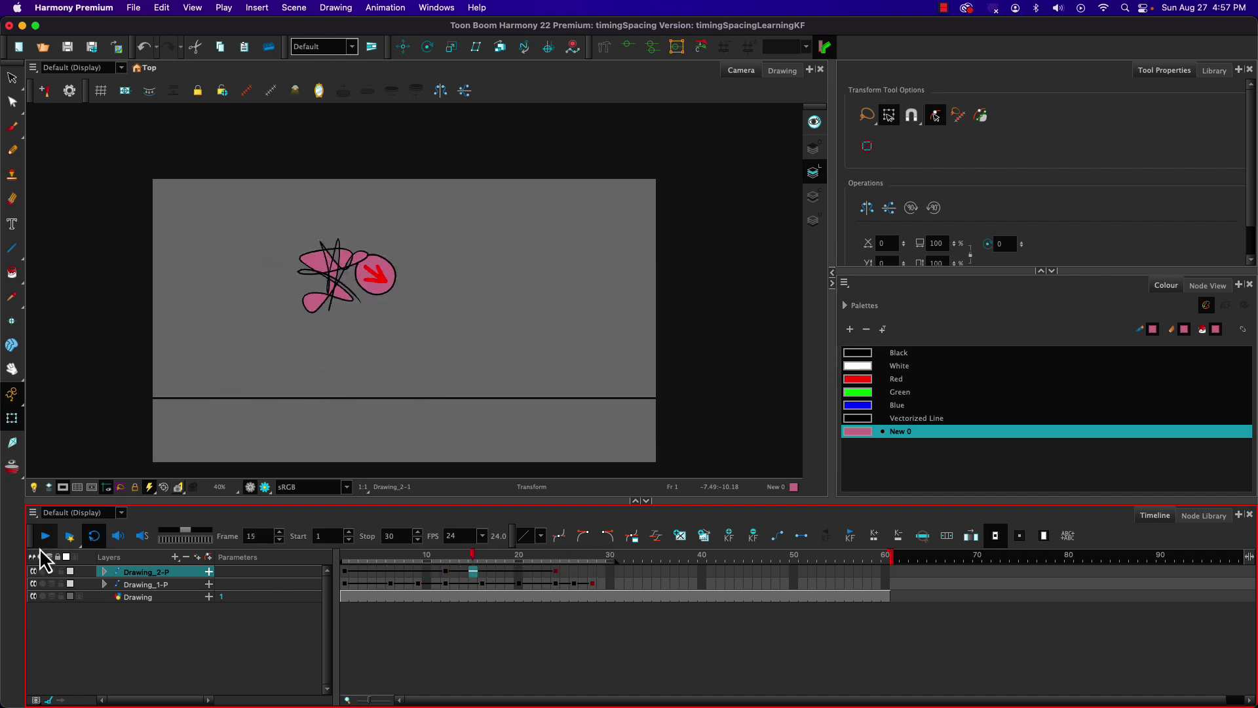
pyautogui.click(45, 537)
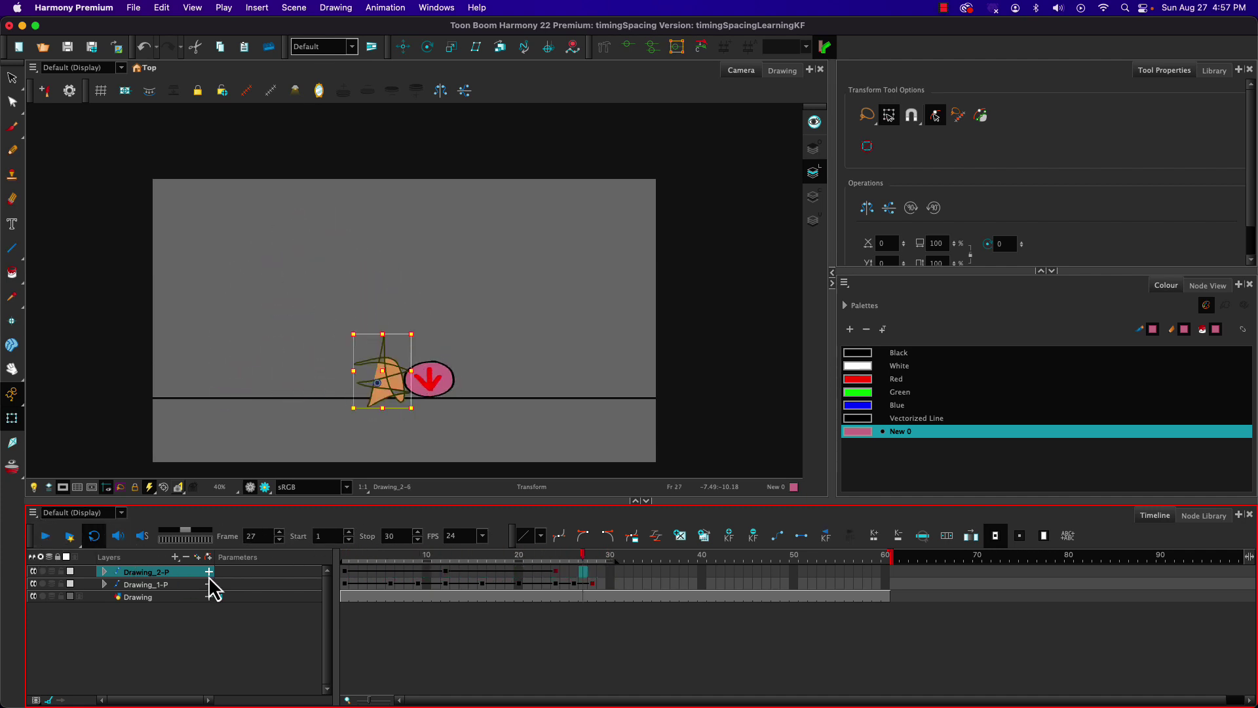
pyautogui.moveTo(574, 571); pyautogui.dragTo(196, 580)
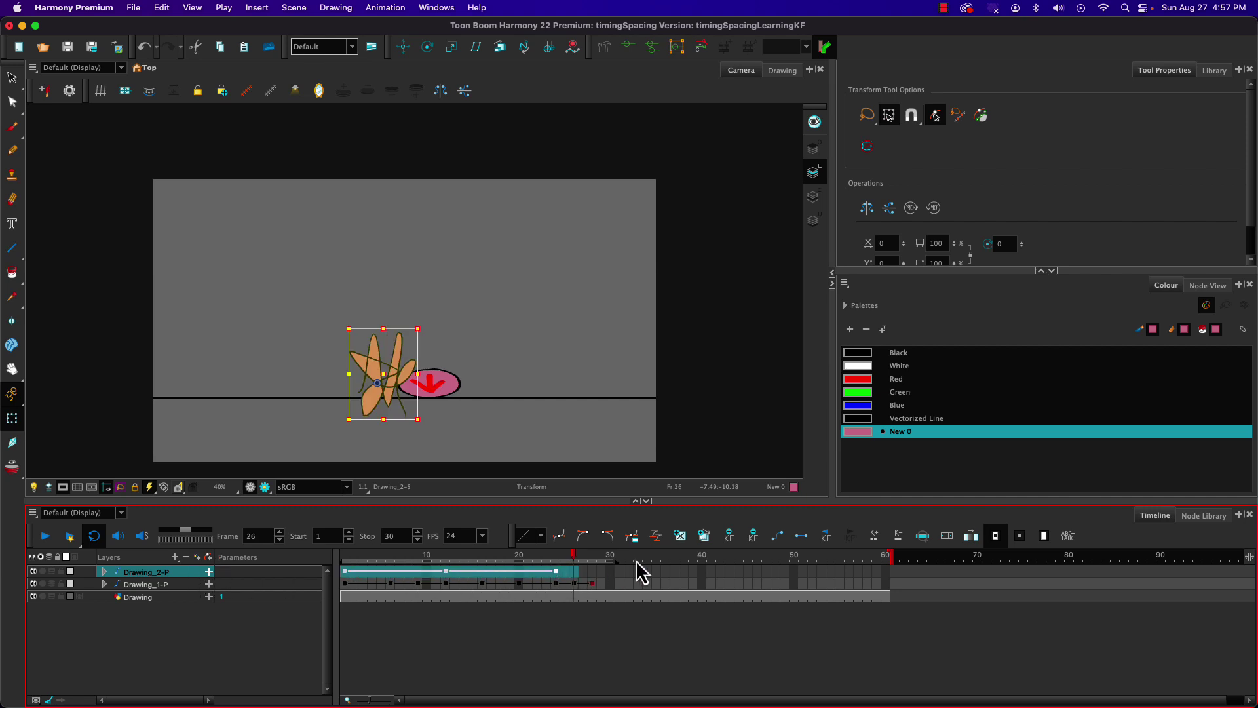
pyautogui.click(753, 536)
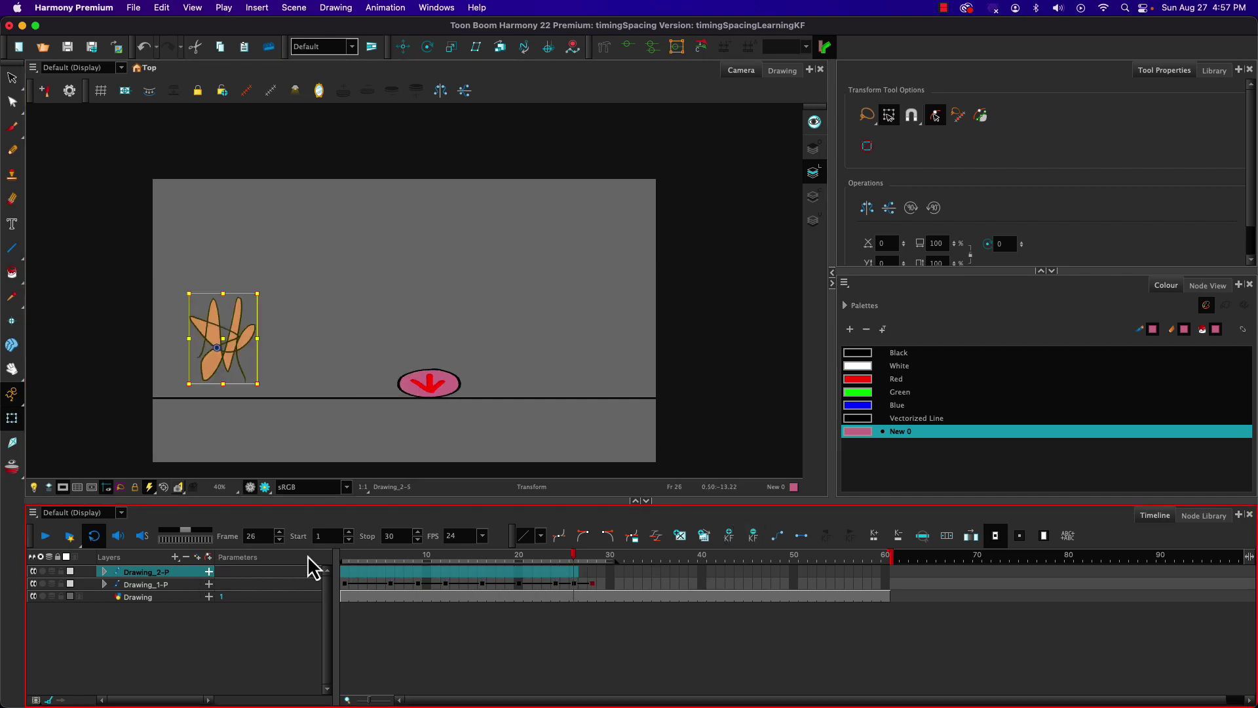
# Expand Drawing_2-P and key it at frame 24 with the scribble moved over the landed ball.
pyautogui.click(105, 572)
pyautogui.moveTo(573, 563); pyautogui.dragTo(557, 564)
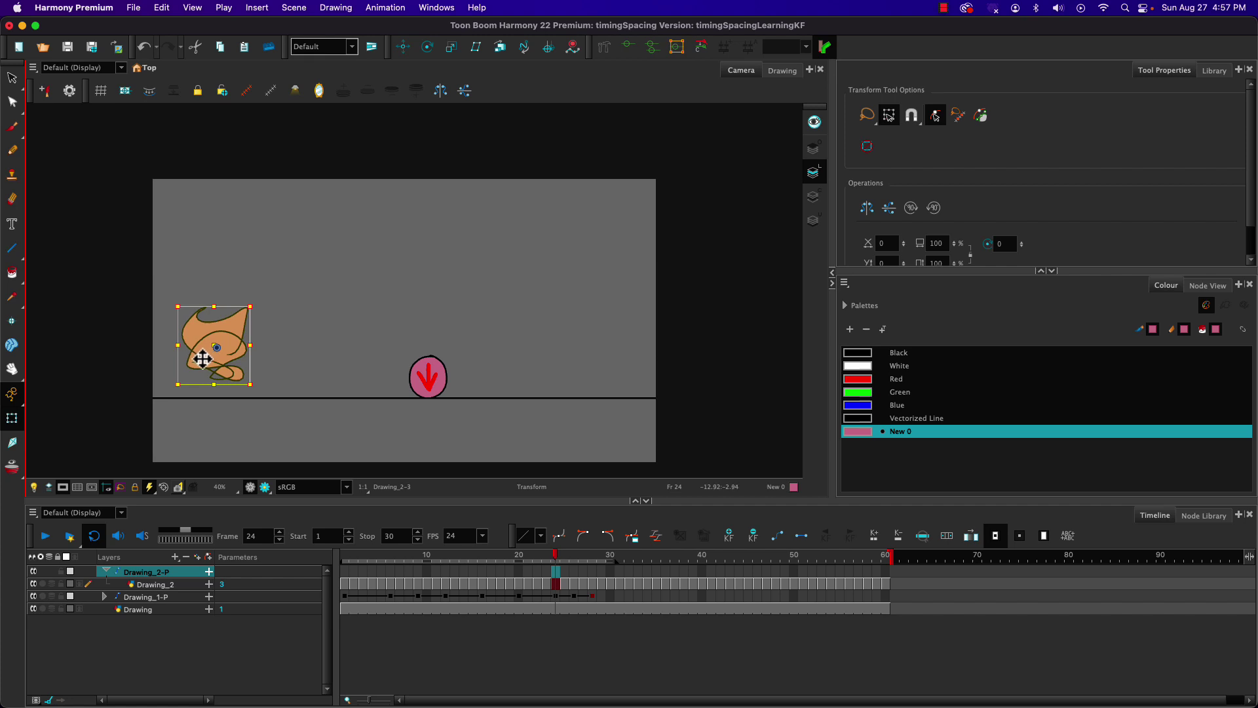
pyautogui.click(345, 576)
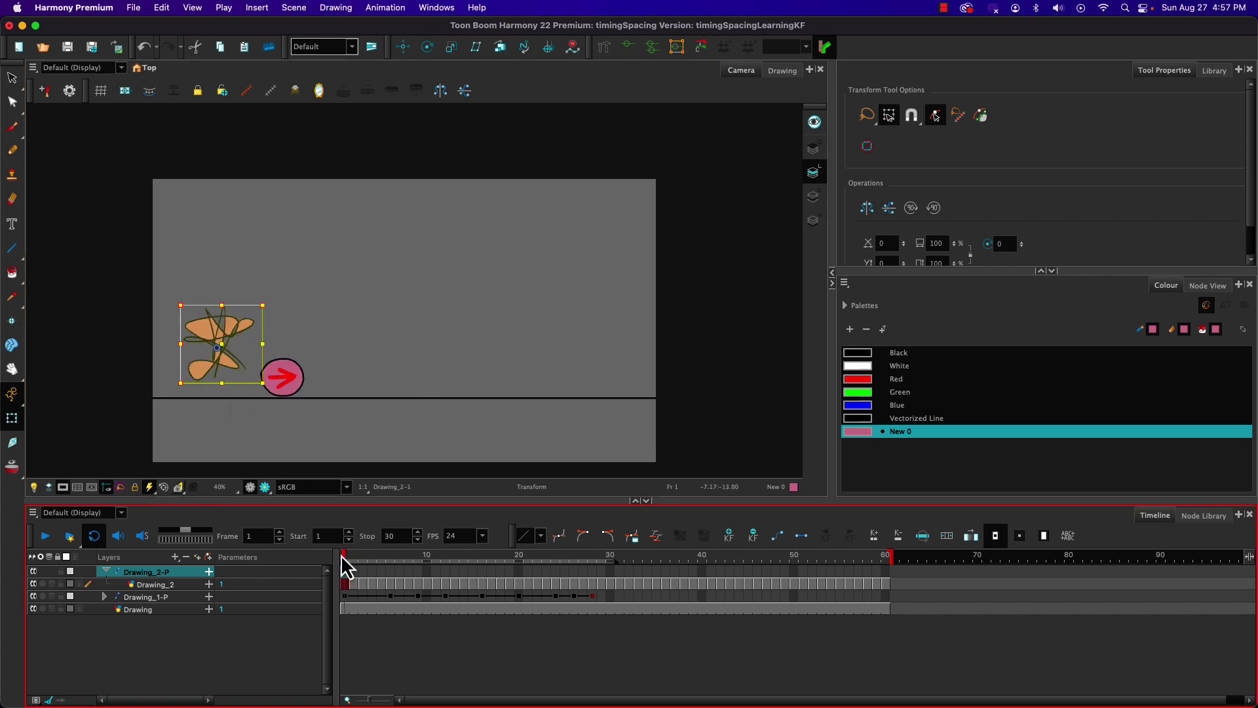
pyautogui.click(345, 572)
pyautogui.click(555, 572)
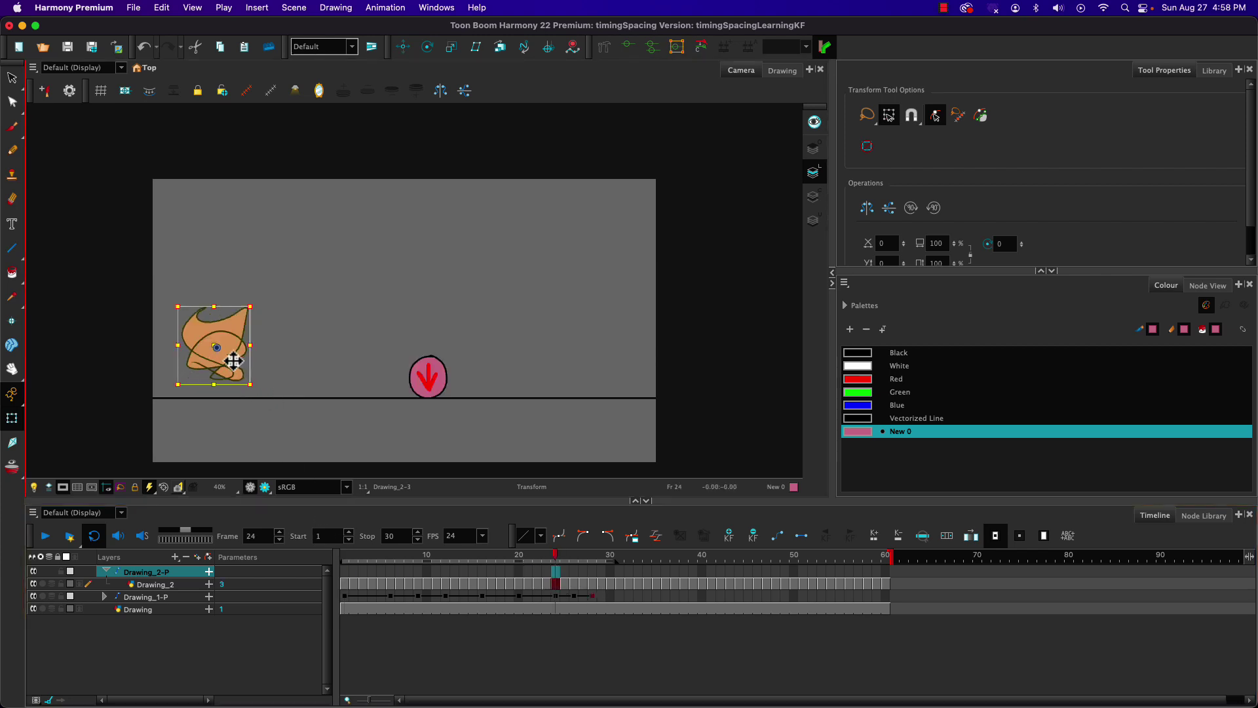
pyautogui.moveTo(205, 356); pyautogui.dragTo(416, 385)
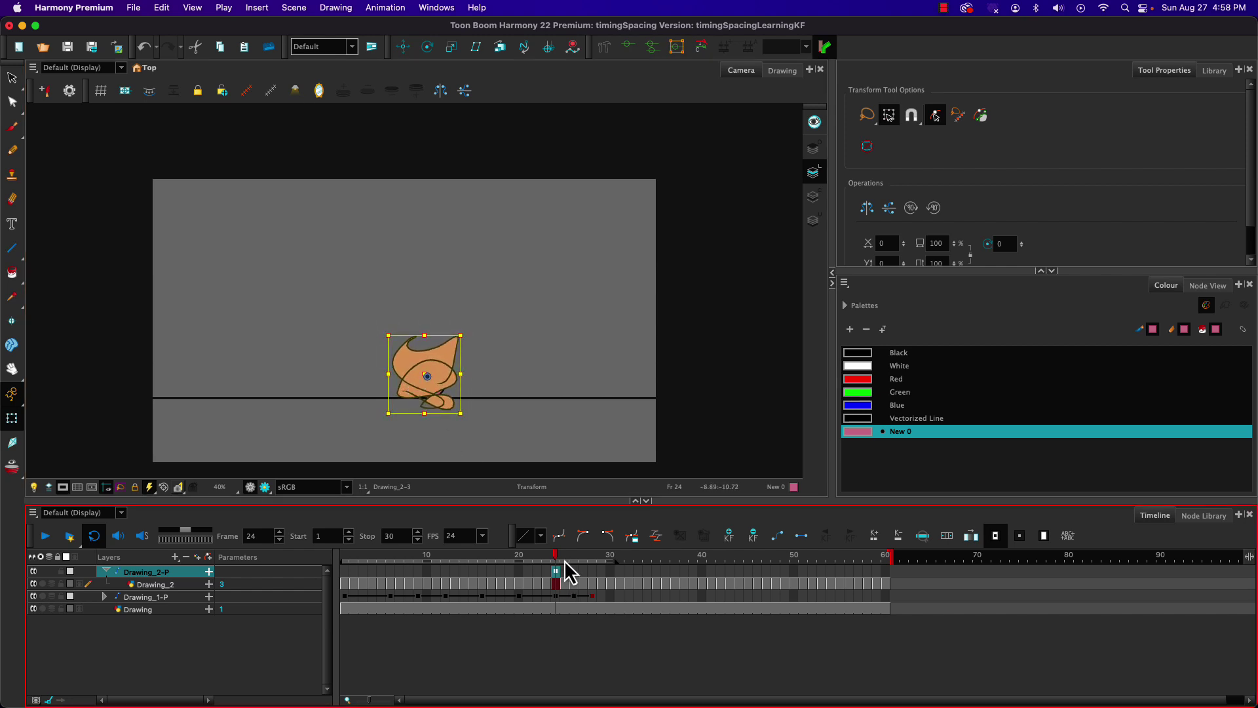
pyautogui.click(557, 570)
# Delete the Drawing_2 cells on frames 1 to 23.
pyautogui.click(547, 558)
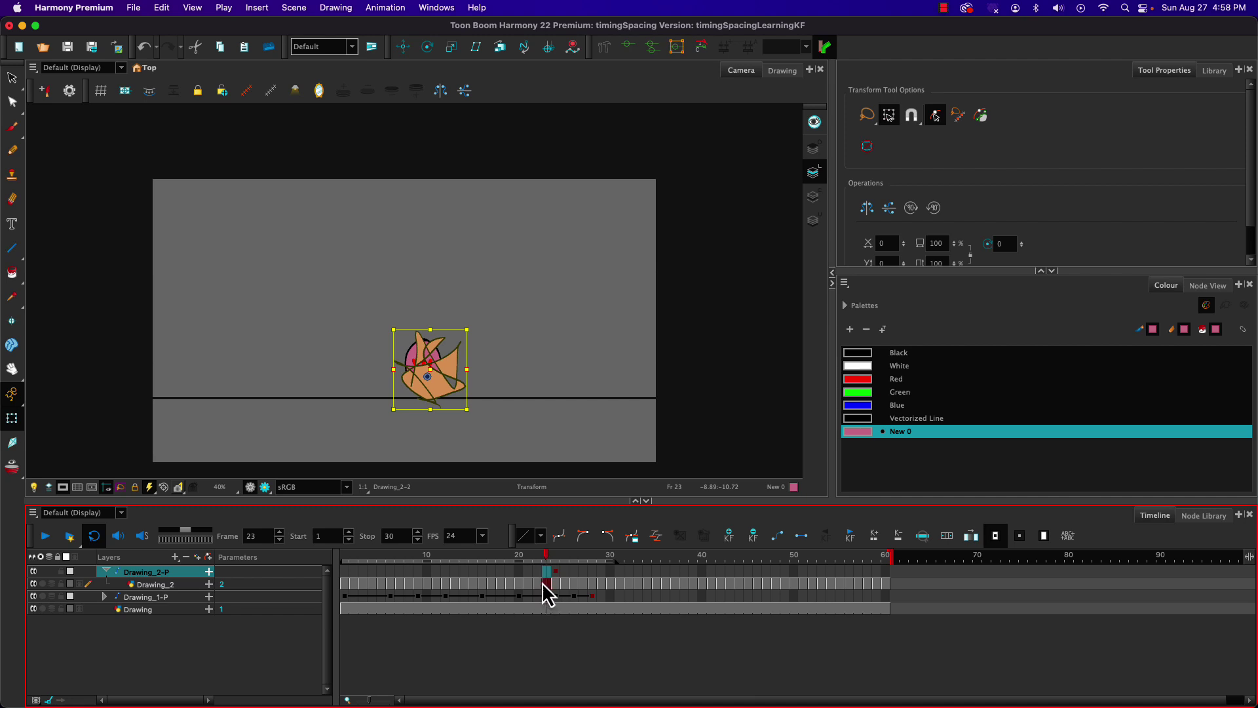
pyautogui.moveTo(547, 584); pyautogui.dragTo(257, 562)
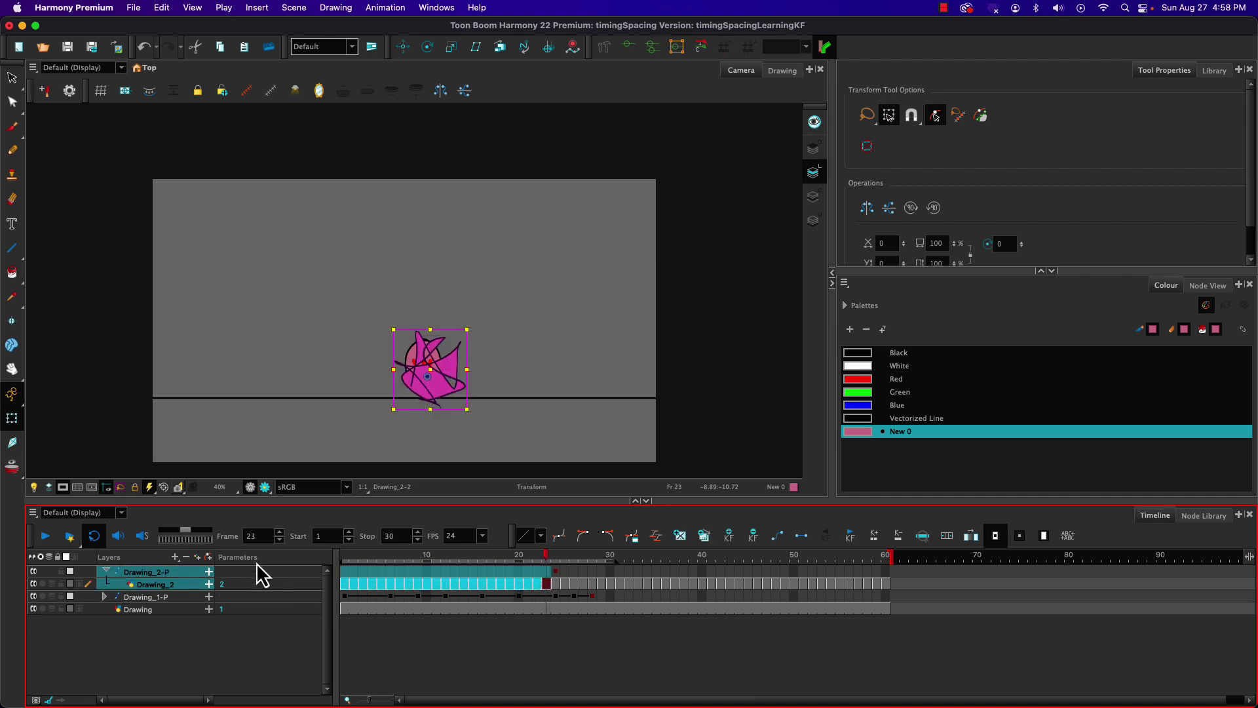
pyautogui.press('Delete')
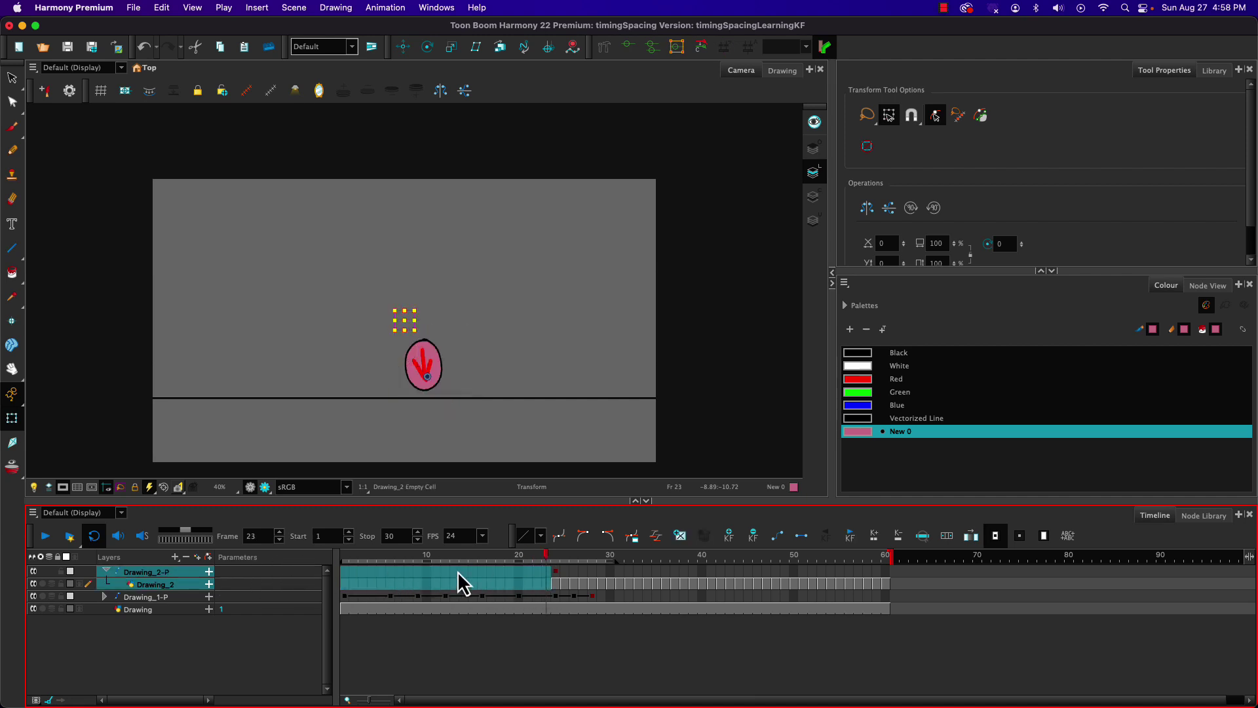
# Key the Drawing_2-P peg at frame 30 with the scribble scaled down to a tiny size inside the ball.
pyautogui.click(490, 575)
pyautogui.moveTo(490, 555)
pyautogui.mouseDown()
pyautogui.moveTo(623, 574)
pyautogui.moveTo(628, 562)
pyautogui.moveTo(552, 559)
pyautogui.moveTo(608, 560)
pyautogui.mouseUp()
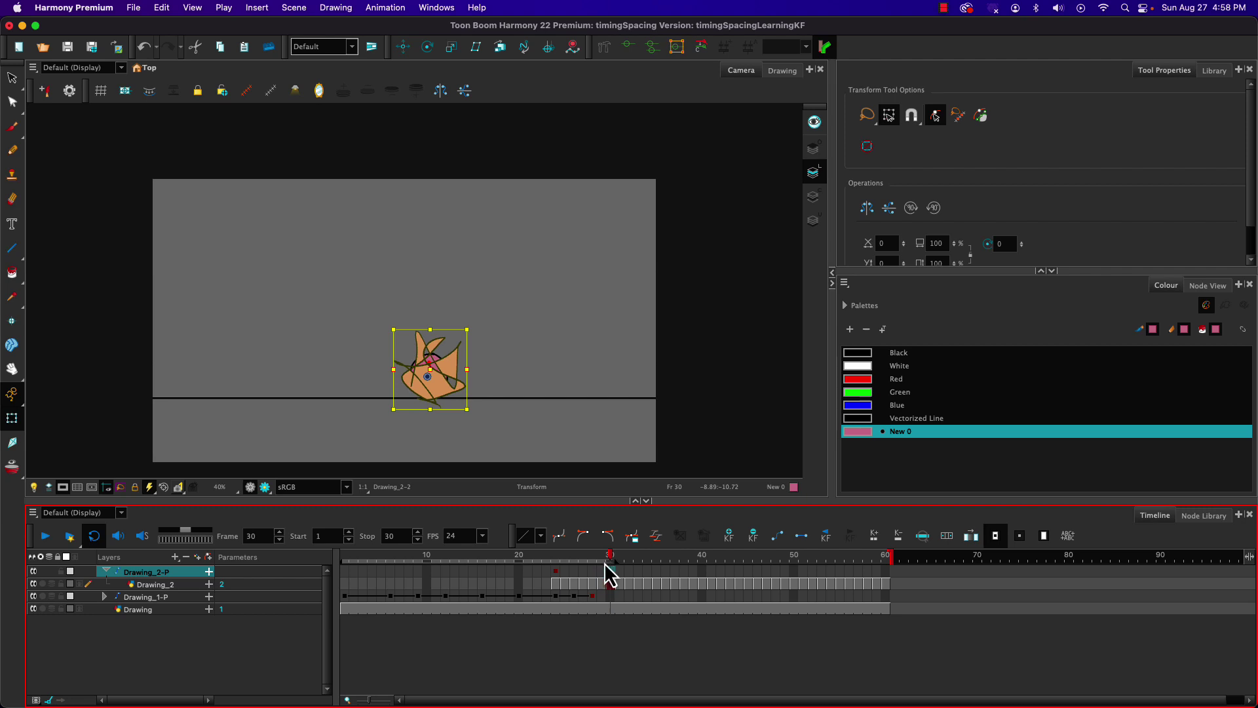
pyautogui.click(593, 567)
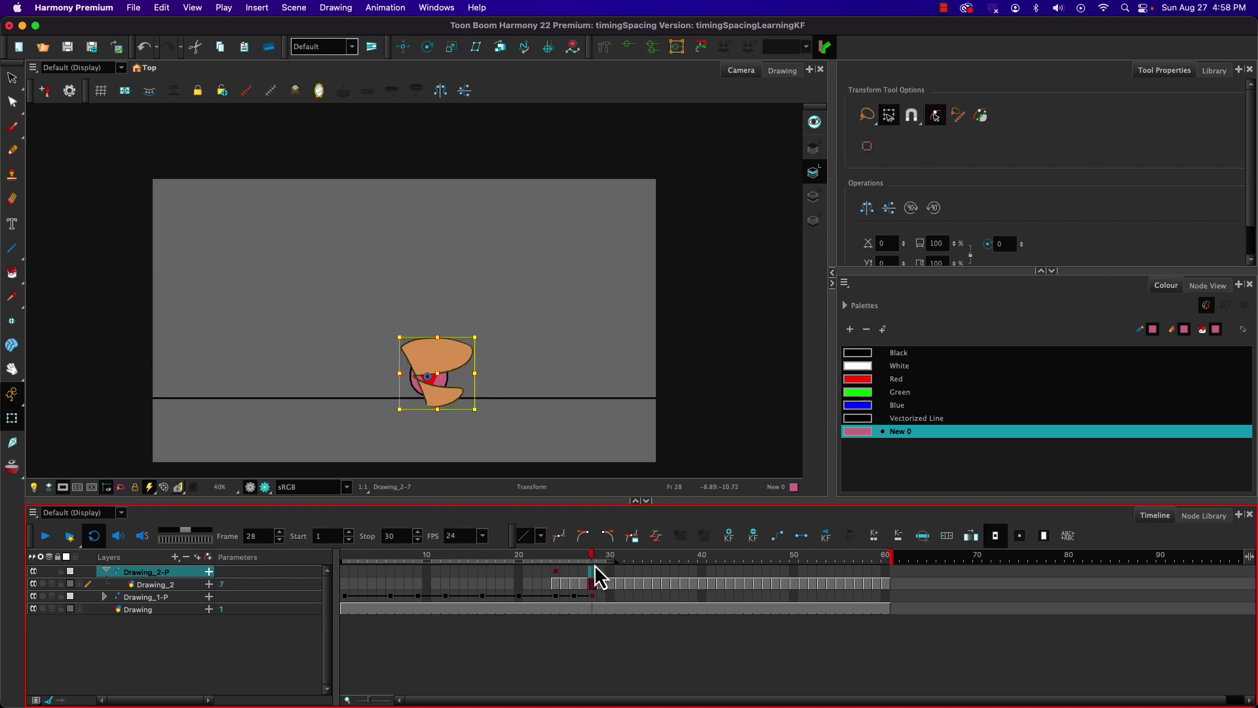
pyautogui.click(607, 557)
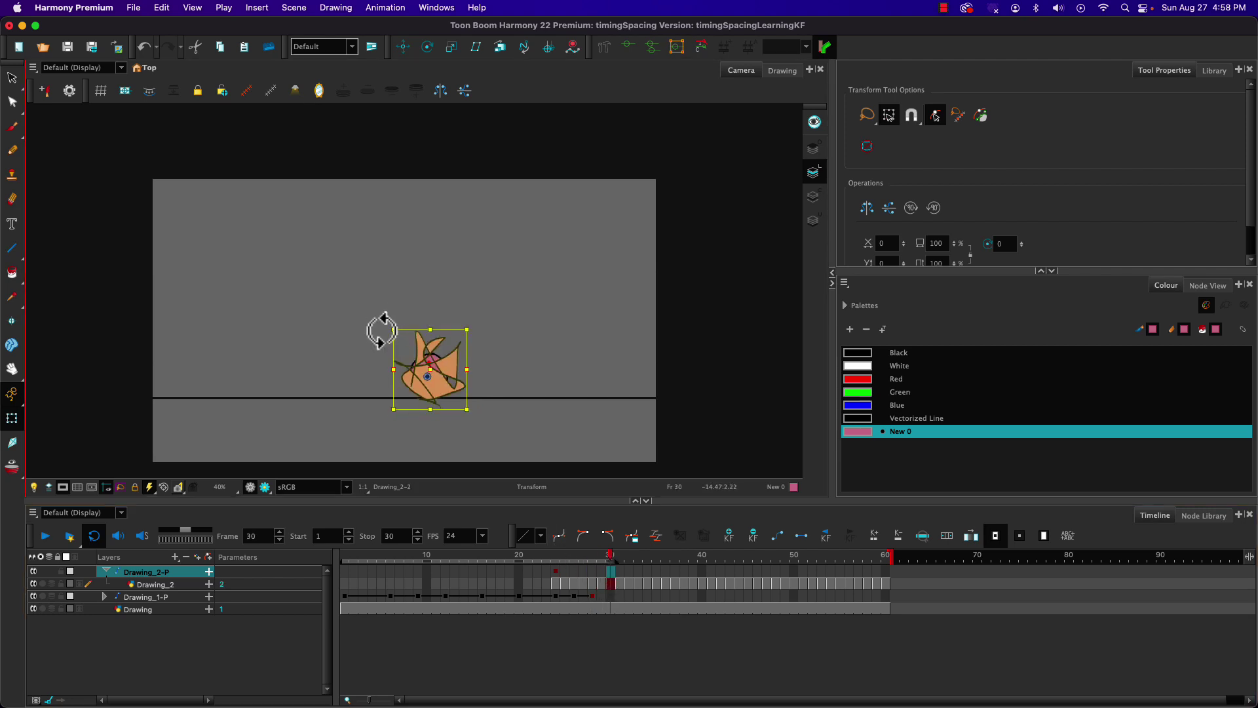
pyautogui.moveTo(393, 329); pyautogui.dragTo(421, 368)
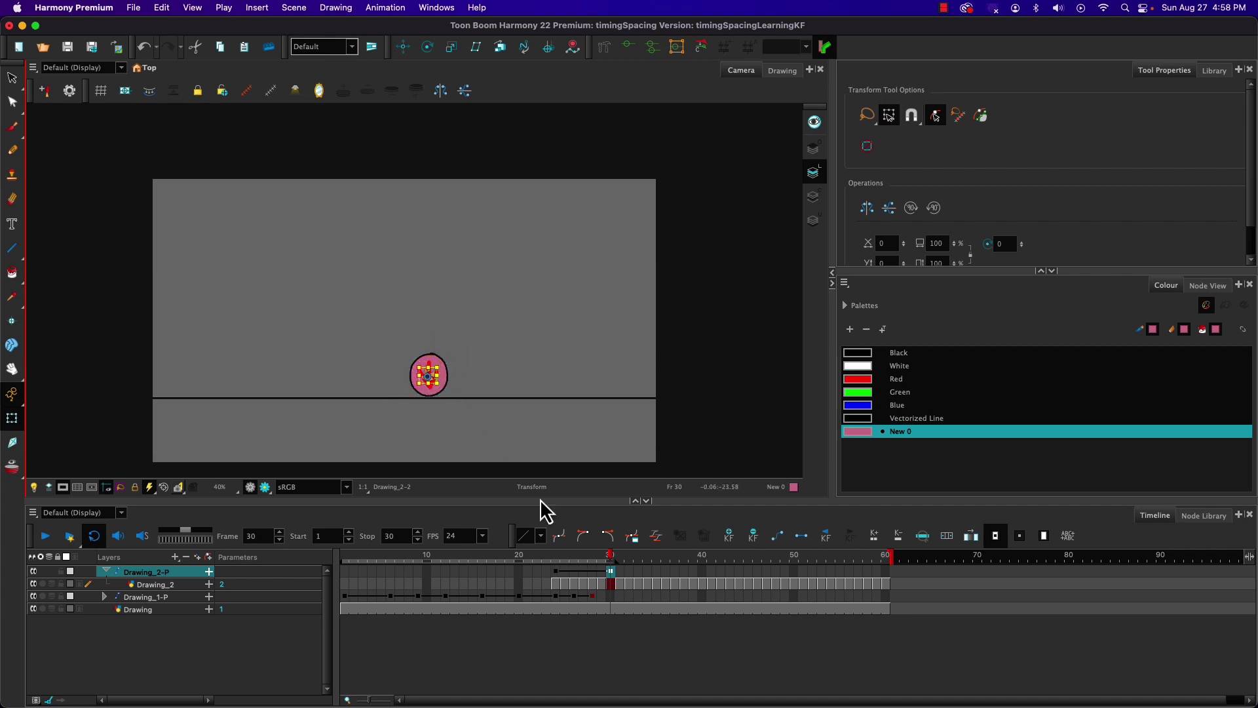
# Delete the Drawing_2 cells on frames 31 to 60 and set the playback stop frame to 38.
pyautogui.moveTo(622, 583); pyautogui.dragTo(888, 587)
pyautogui.press('Delete')
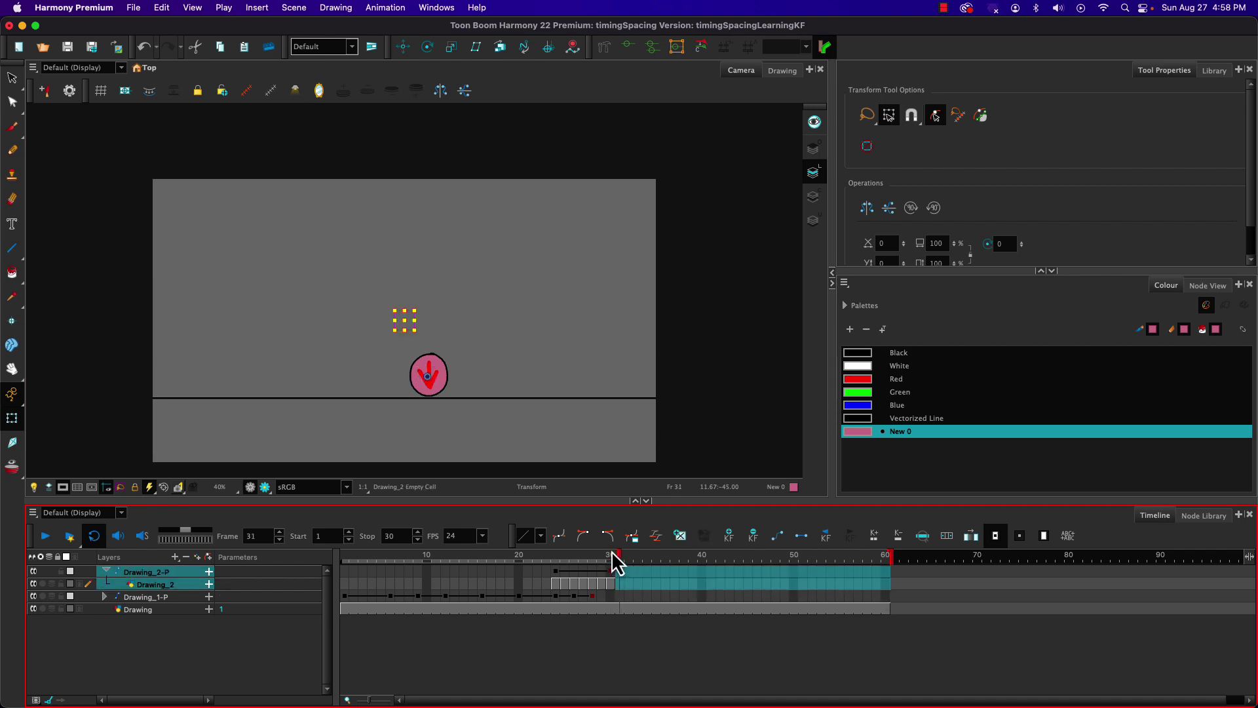
pyautogui.moveTo(617, 563); pyautogui.dragTo(672, 563)
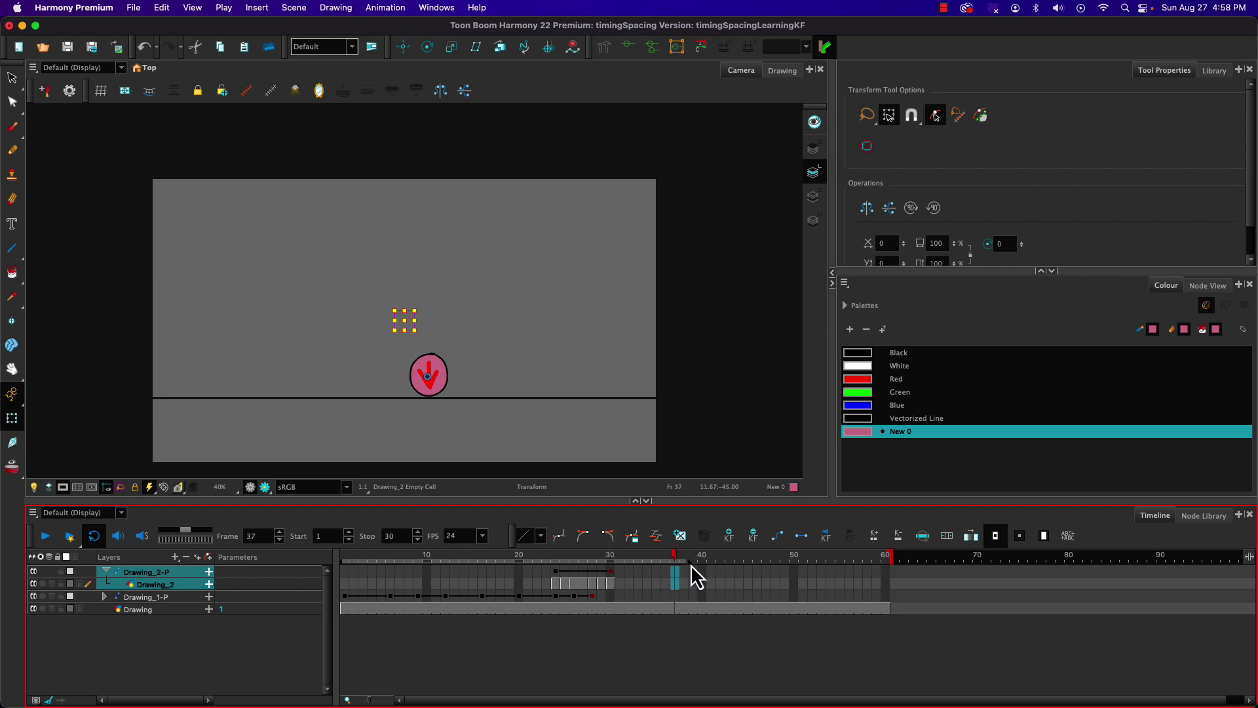
# Play the ball and scribble animation from frame 1.
pyautogui.moveTo(671, 562); pyautogui.dragTo(82, 557)
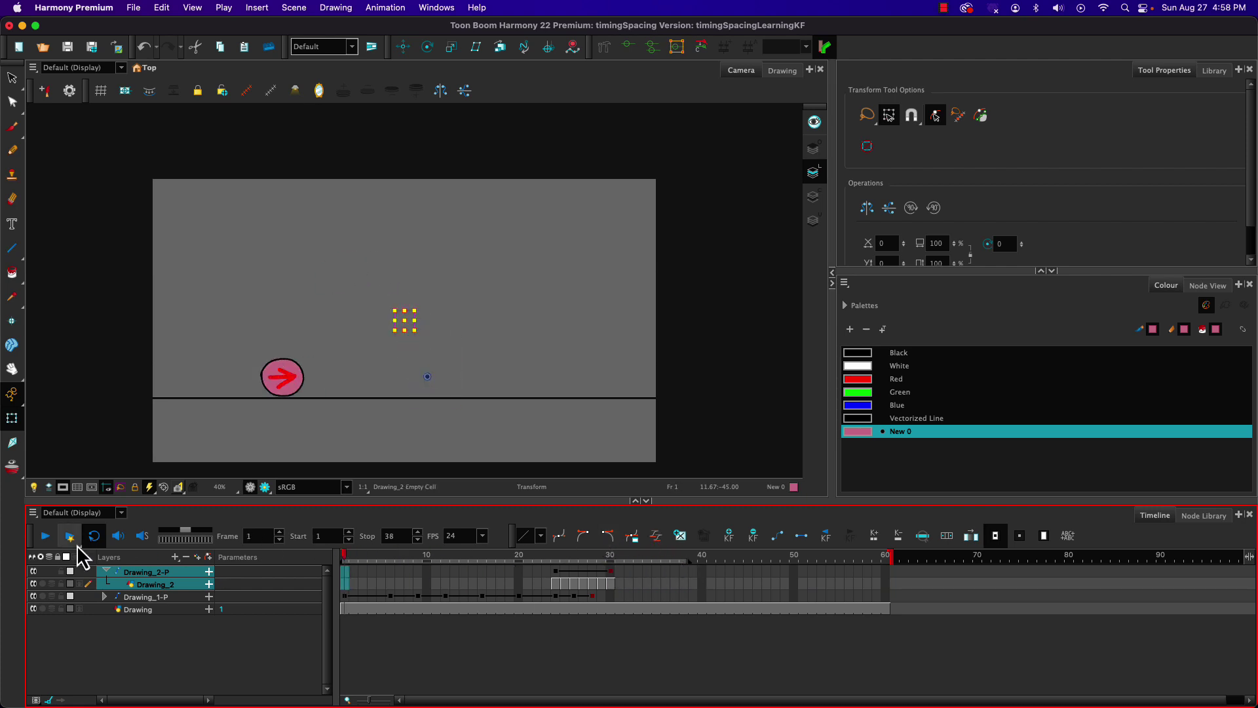
pyautogui.press('Return')
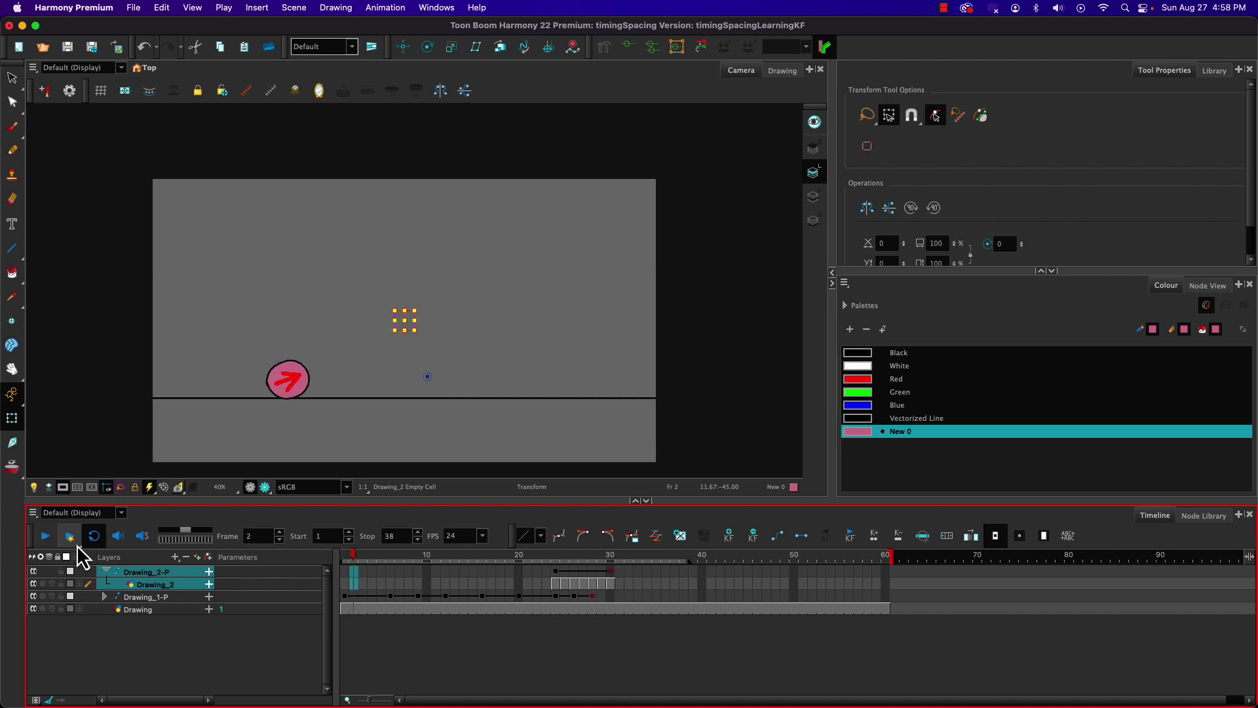
# Lower the scribble onto the ground line at the Drawing_2-P keys on frames 24 and 30, and play the animation from frame 1.
pyautogui.click(557, 582)
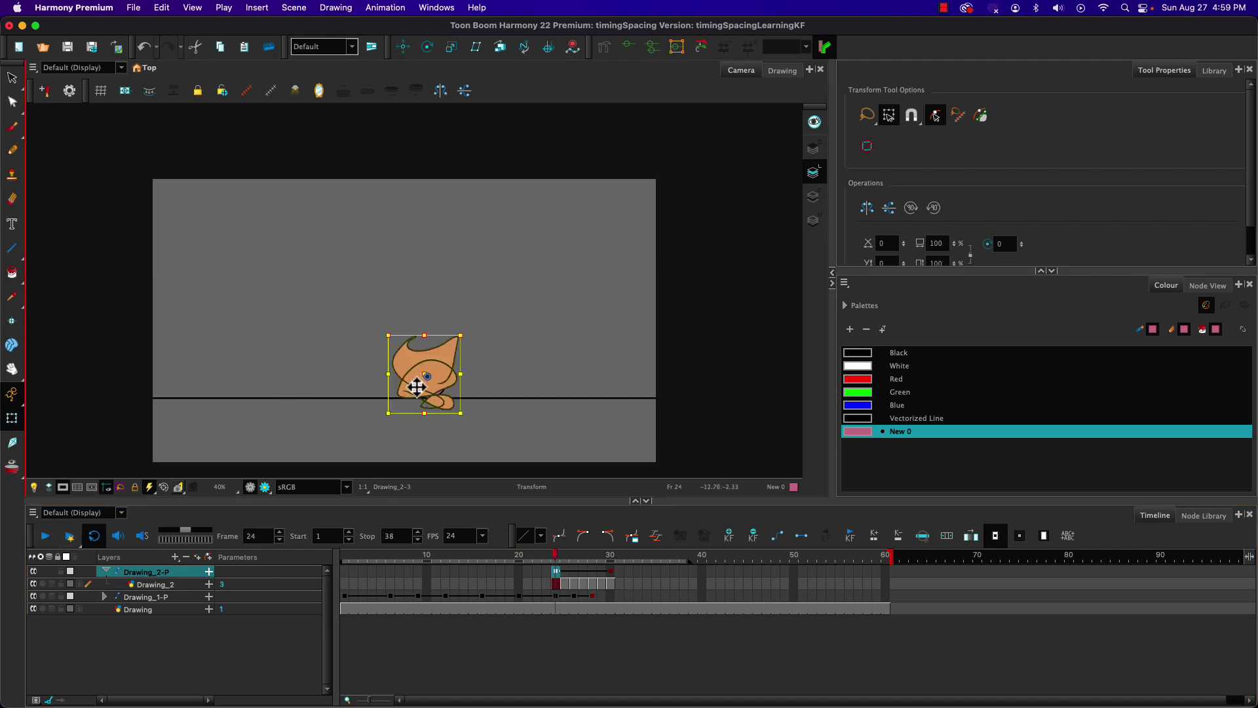
pyautogui.moveTo(418, 382); pyautogui.dragTo(421, 398)
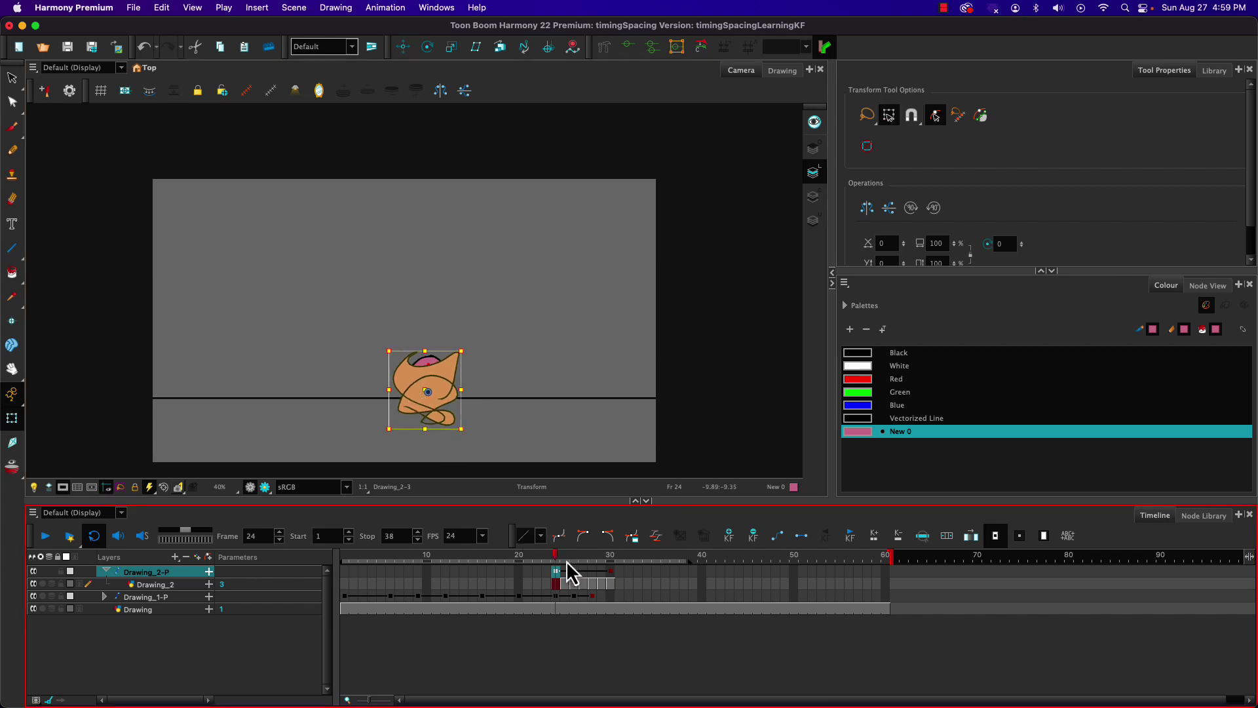
pyautogui.click(611, 572)
pyautogui.moveTo(419, 390); pyautogui.dragTo(433, 389)
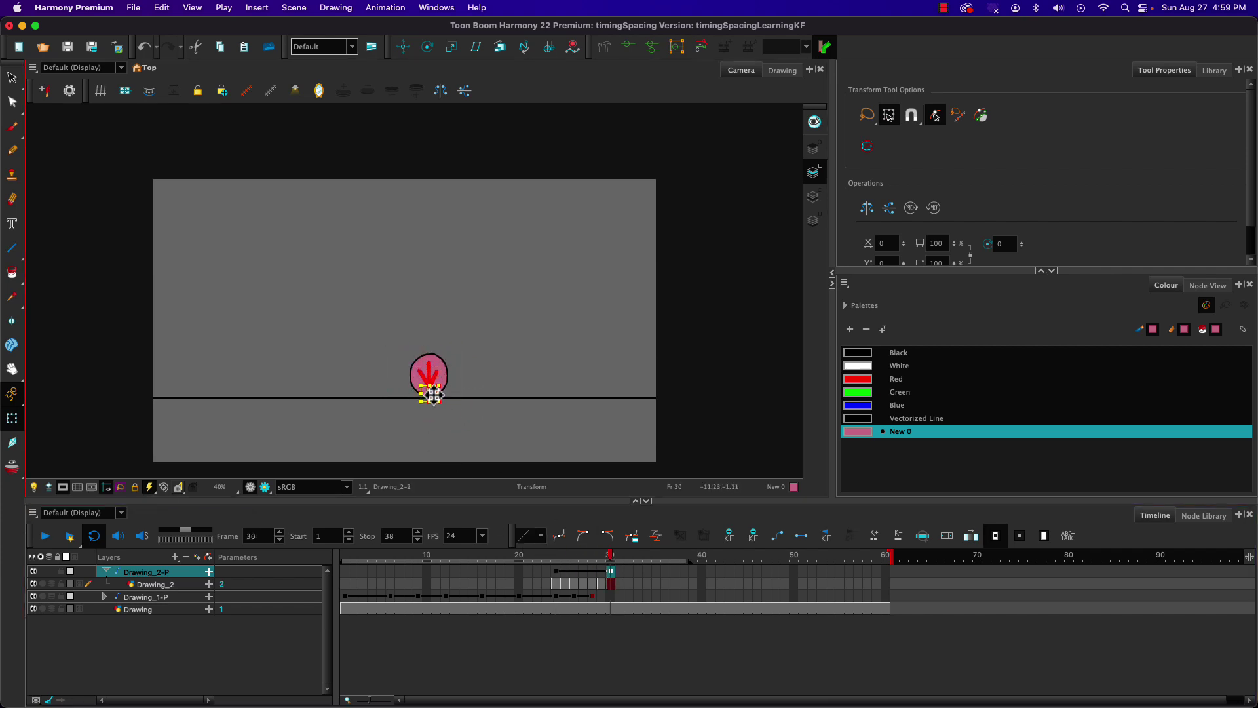
pyautogui.moveTo(610, 556)
pyautogui.mouseDown()
pyautogui.moveTo(441, 536)
pyautogui.moveTo(265, 559)
pyautogui.mouseUp()
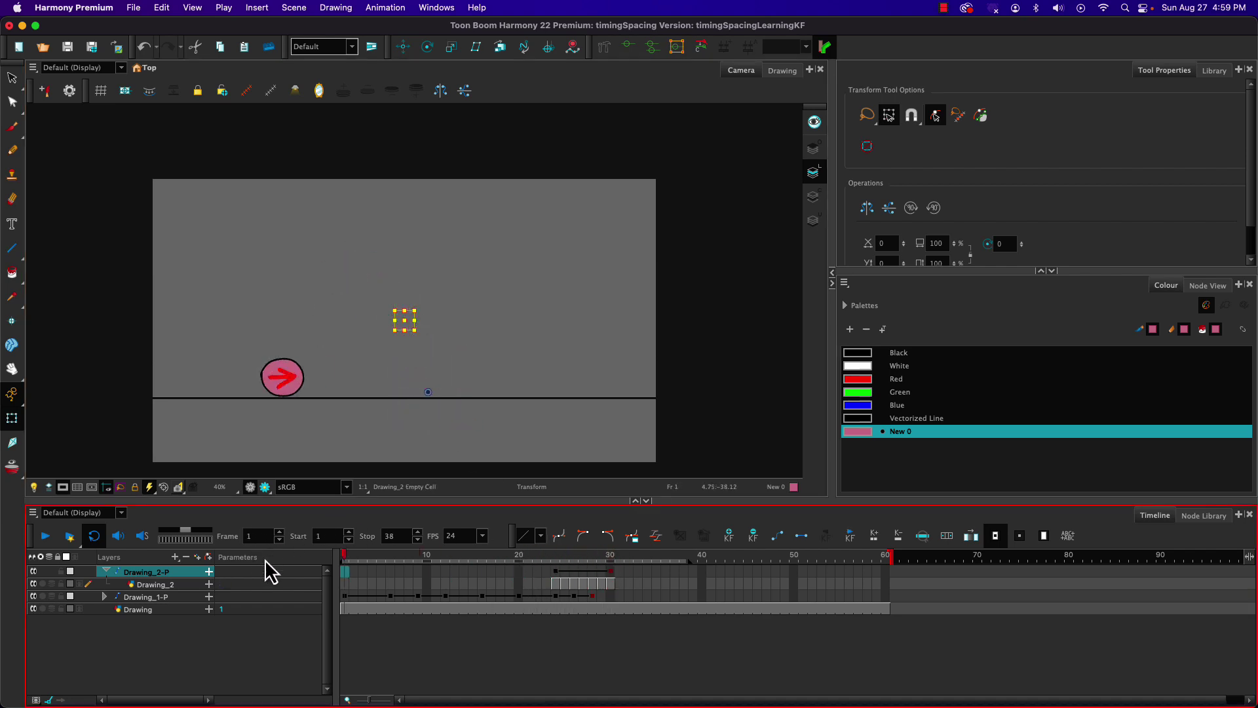
pyautogui.press('Return')
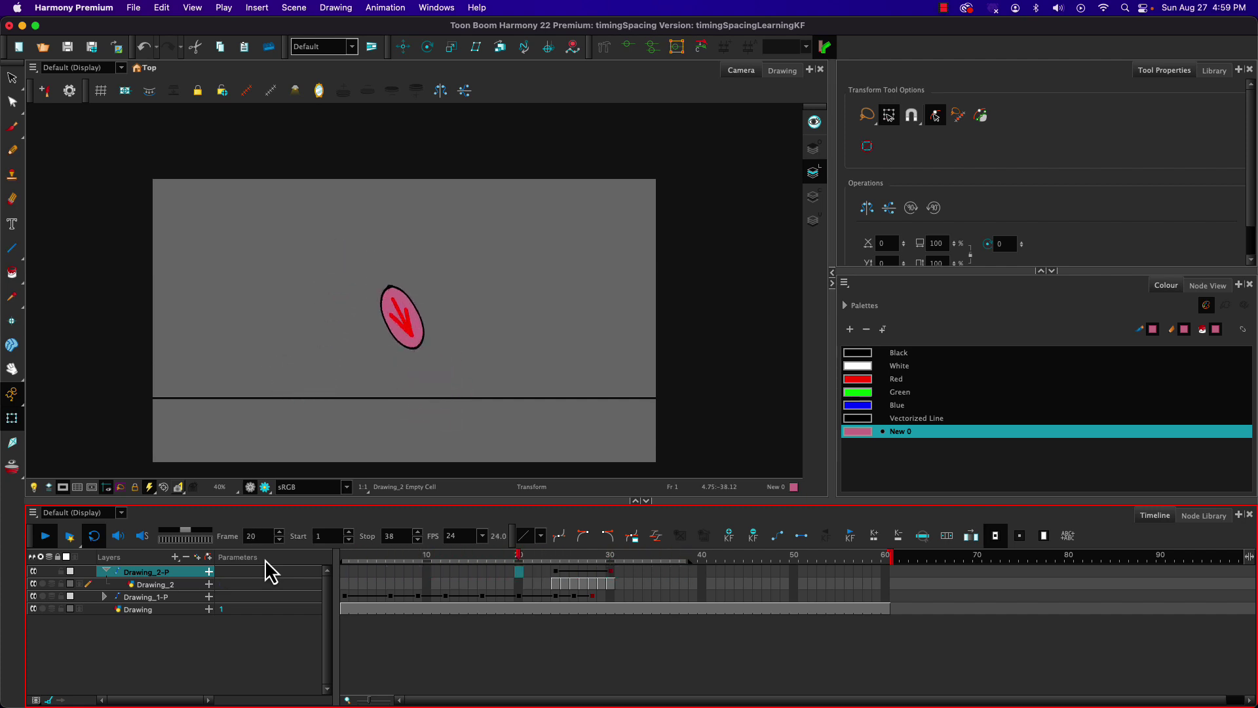
# Move the last Drawing_2-P key to frame 27 and briefly play the animation.
pyautogui.click(609, 571)
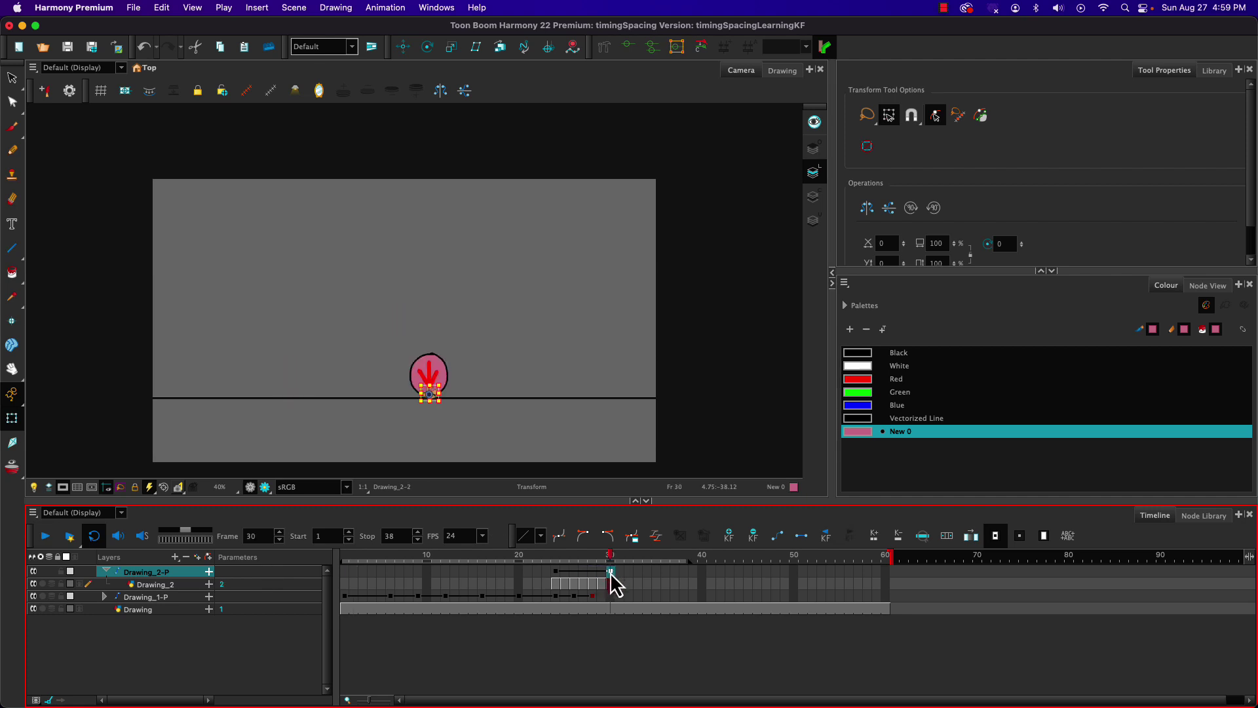
pyautogui.moveTo(590, 561); pyautogui.dragTo(554, 556)
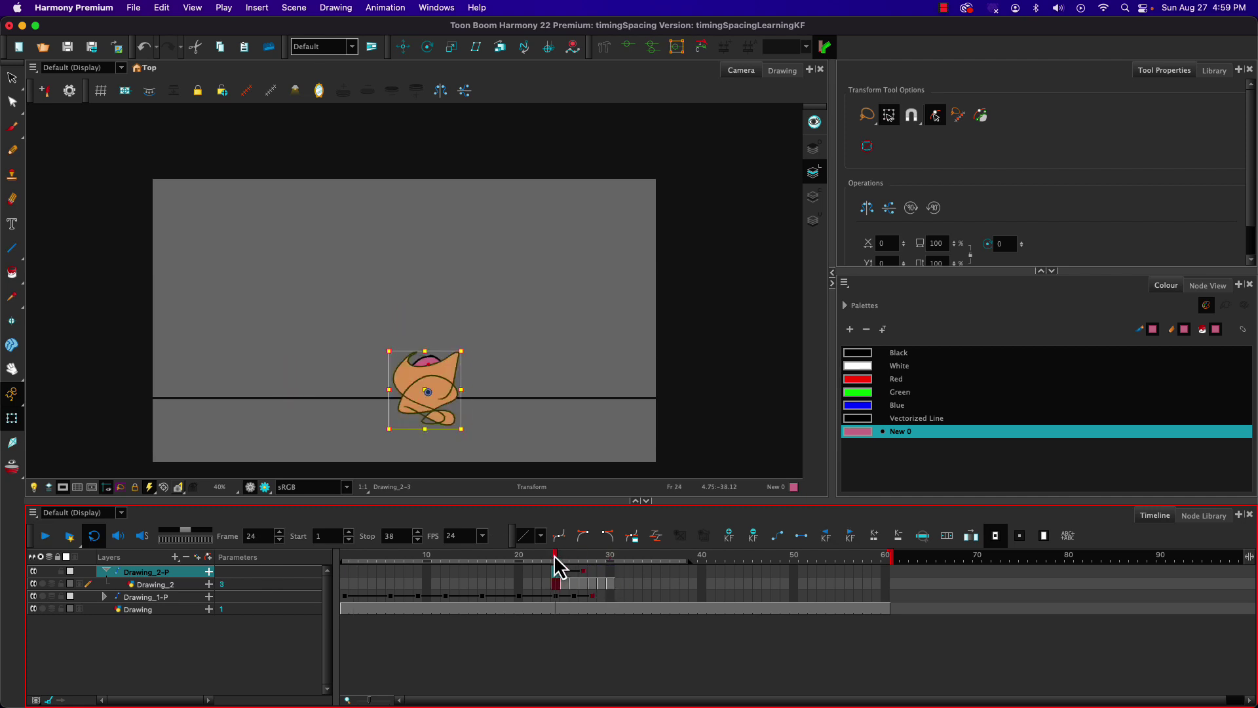
pyautogui.press('Return')
pyautogui.press('Return')
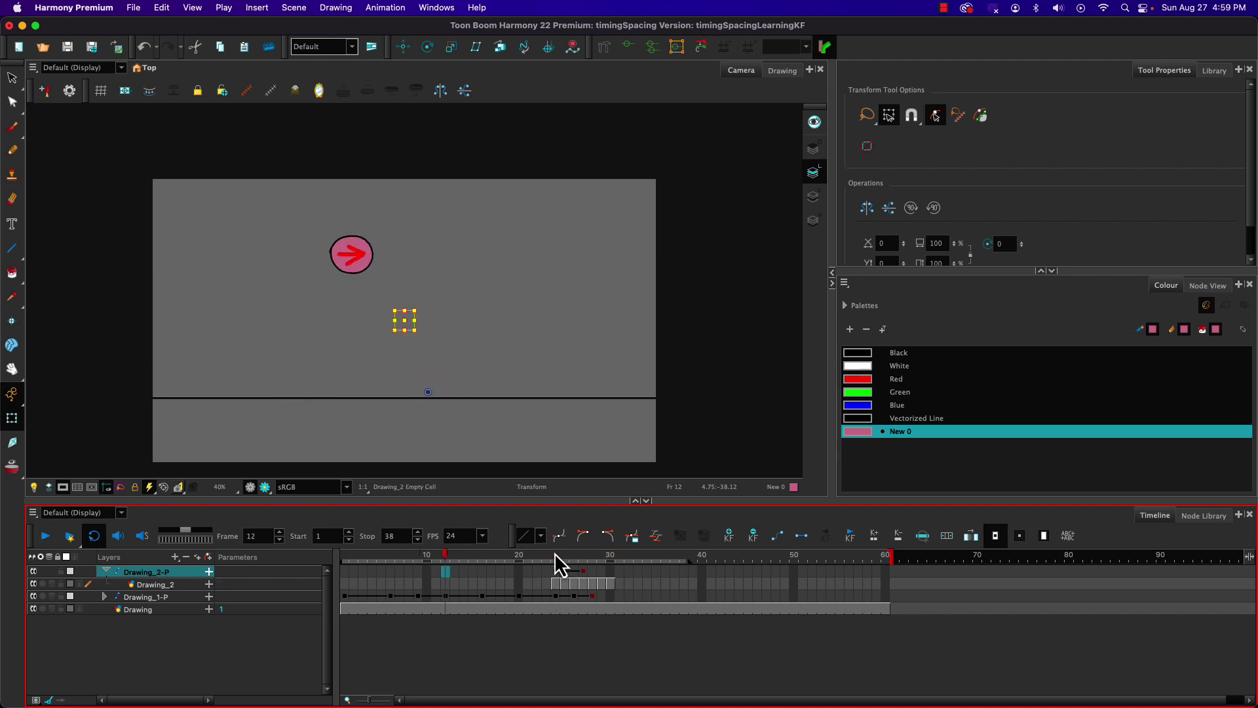
# Delete the Drawing_2 cells on frames 28 to 30 and play the shortened landing effect.
pyautogui.moveTo(627, 583); pyautogui.dragTo(437, 551)
pyautogui.press('Return')
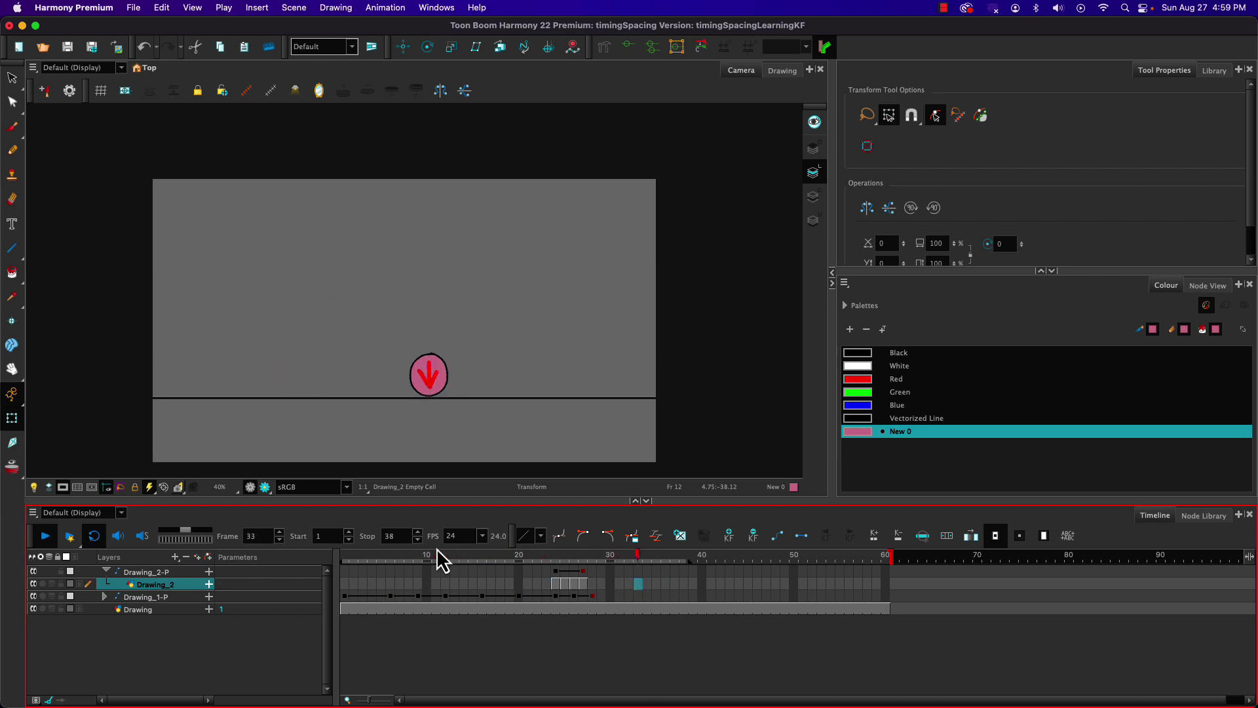
pyautogui.press('Return')
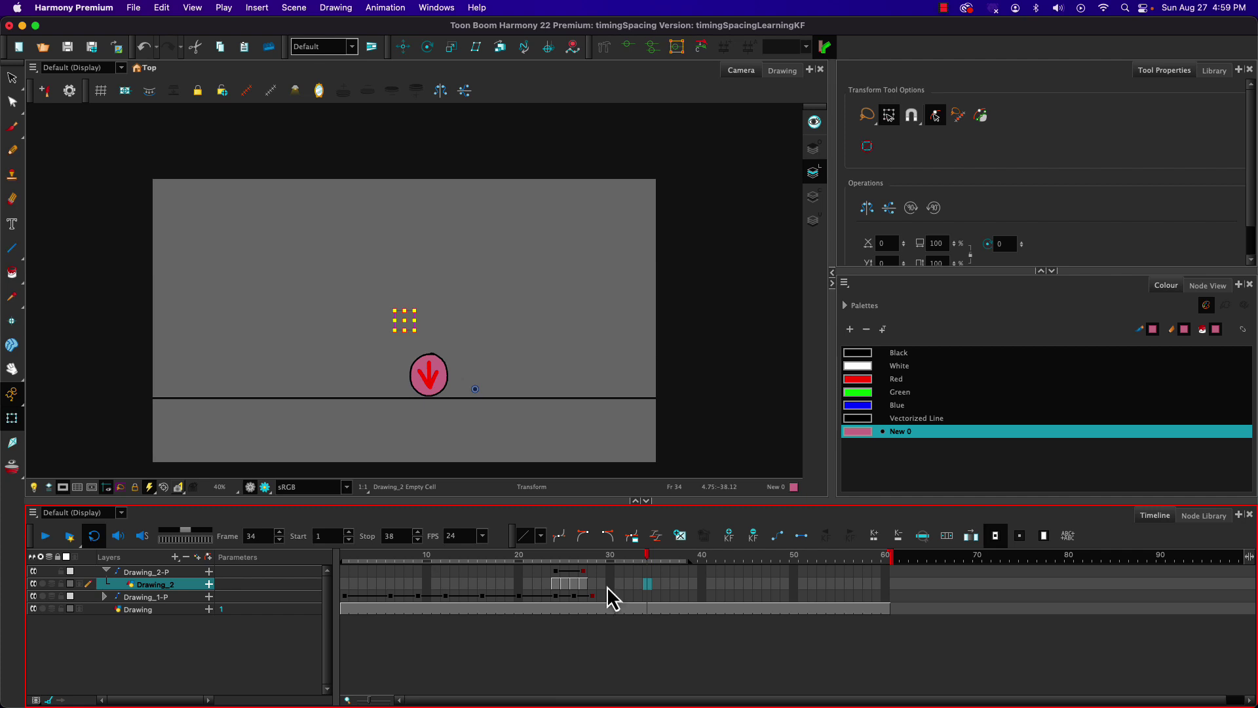
# Scrub the scribble through frames 24 to 27, and collapse the Drawing_2-P layer with the playhead back at the start.
pyautogui.moveTo(555, 557)
pyautogui.mouseDown()
pyautogui.moveTo(482, 557)
pyautogui.moveTo(583, 559)
pyautogui.mouseUp()
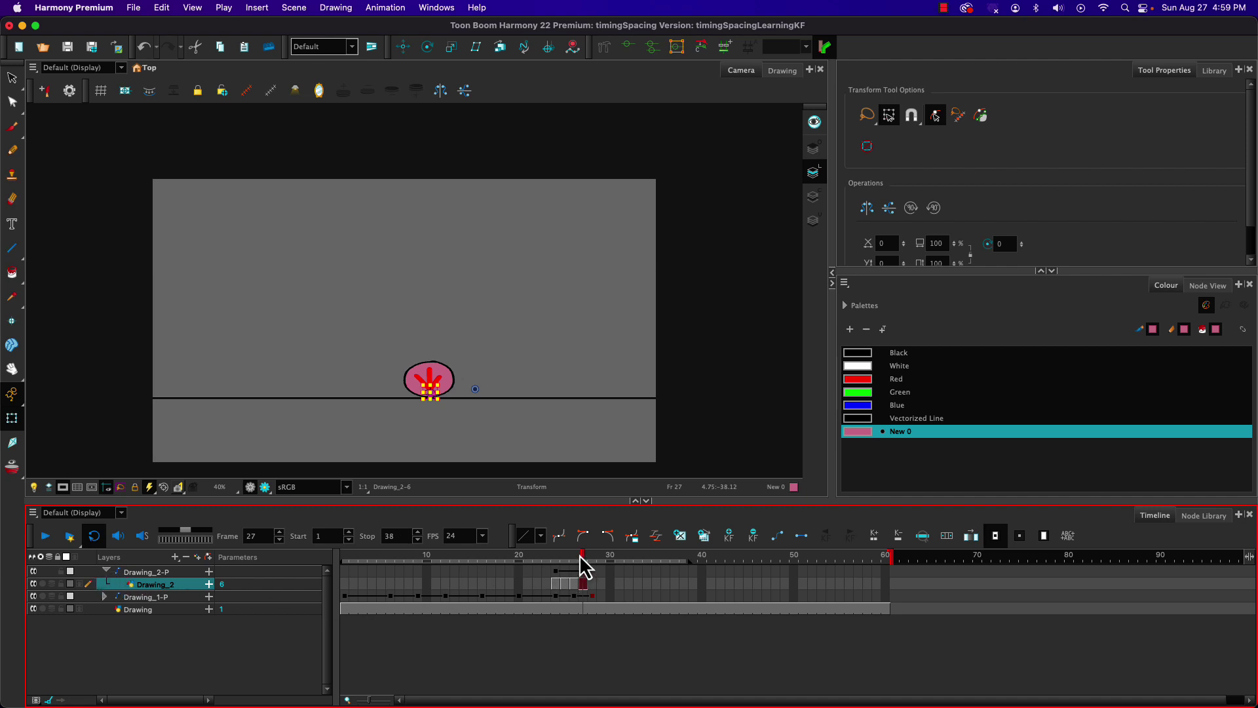
pyautogui.moveTo(579, 554); pyautogui.dragTo(253, 548)
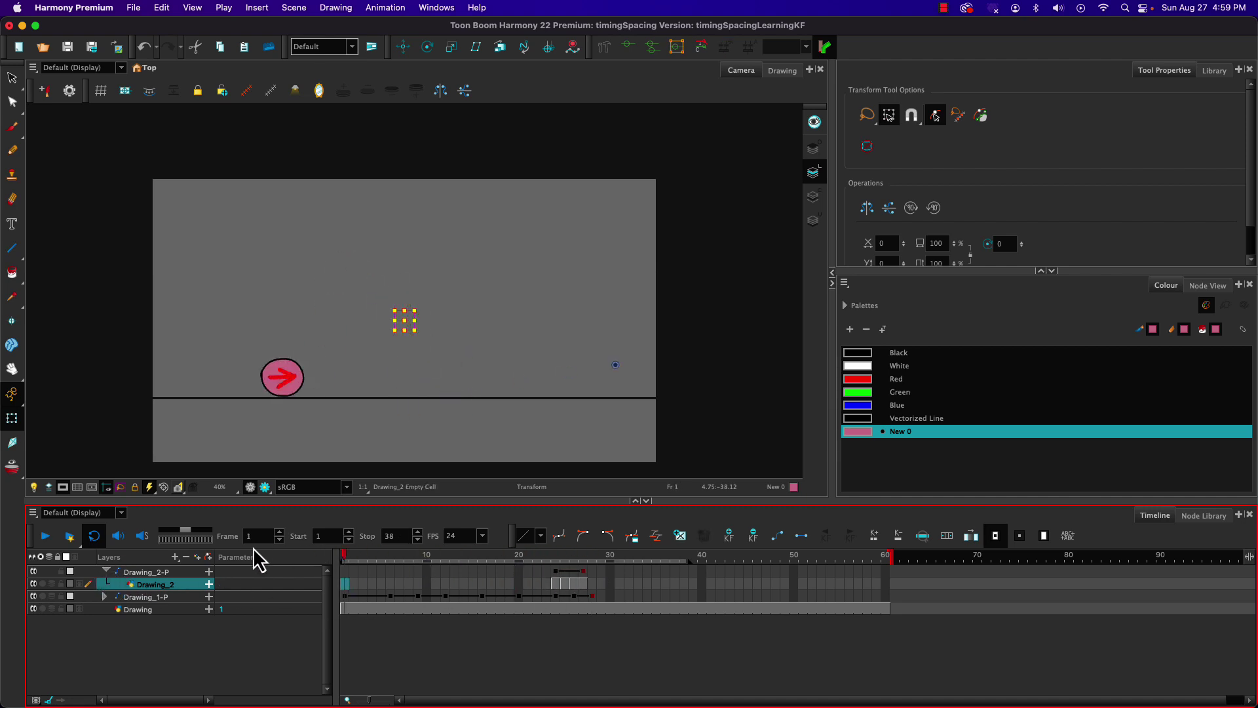
pyautogui.click(108, 570)
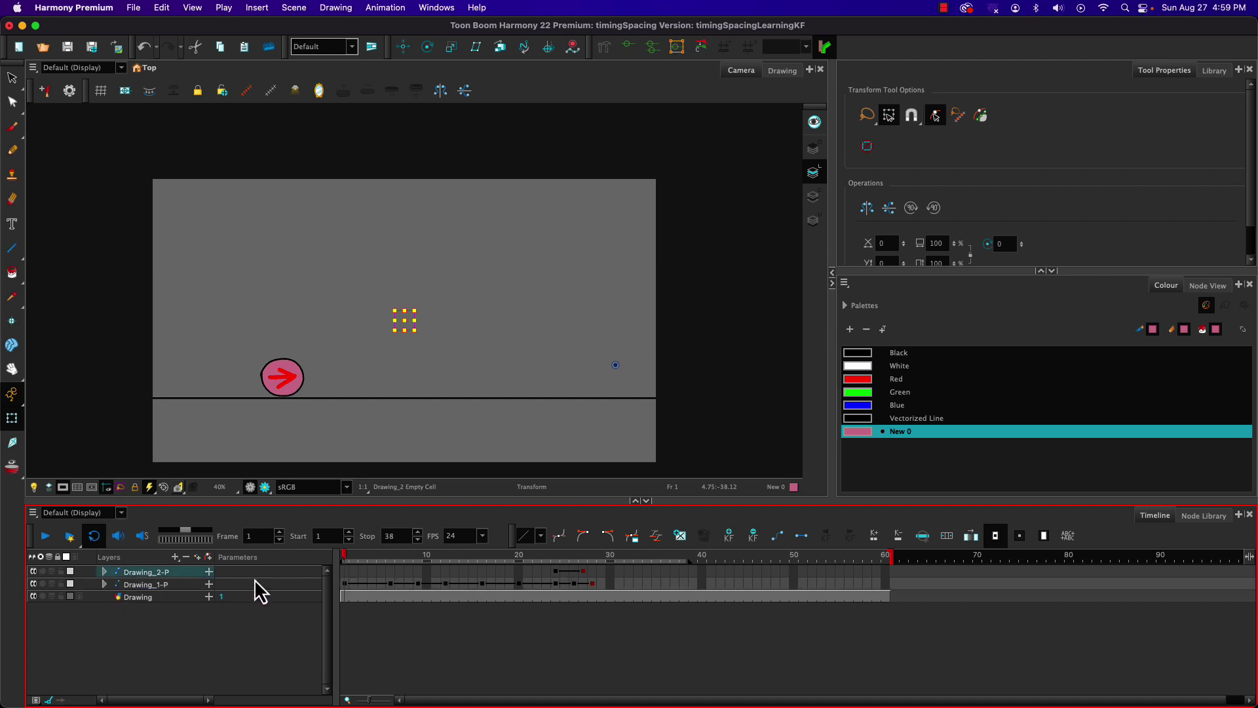
pyautogui.moveTo(336, 559); pyautogui.dragTo(306, 568)
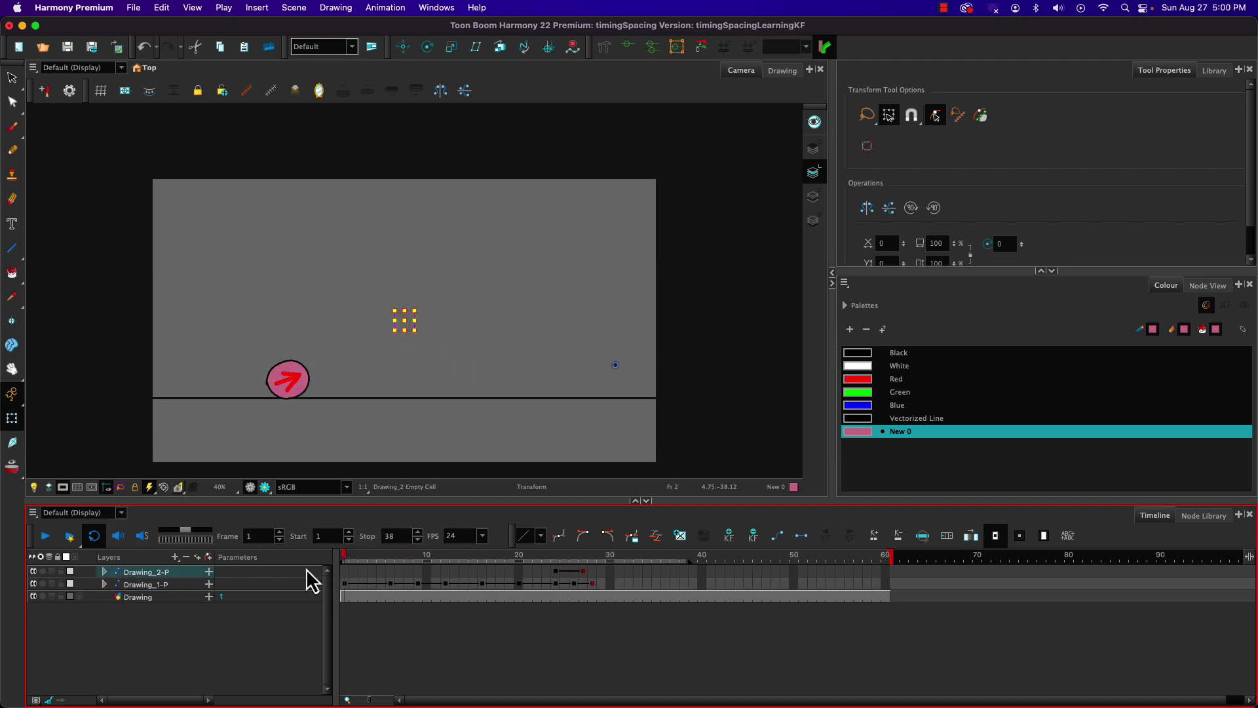